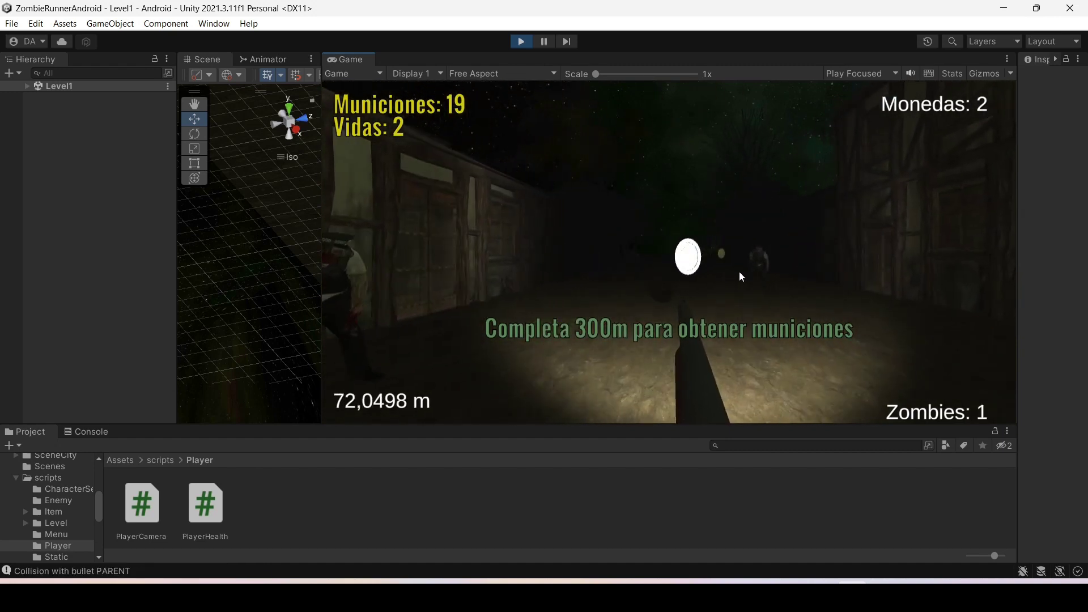
Turn the system volume down two notches while Level1 plays.
{"action": "key", "text": "XF86AudioLowerVolume"}
{"action": "key", "text": "XF86AudioLowerVolume"}
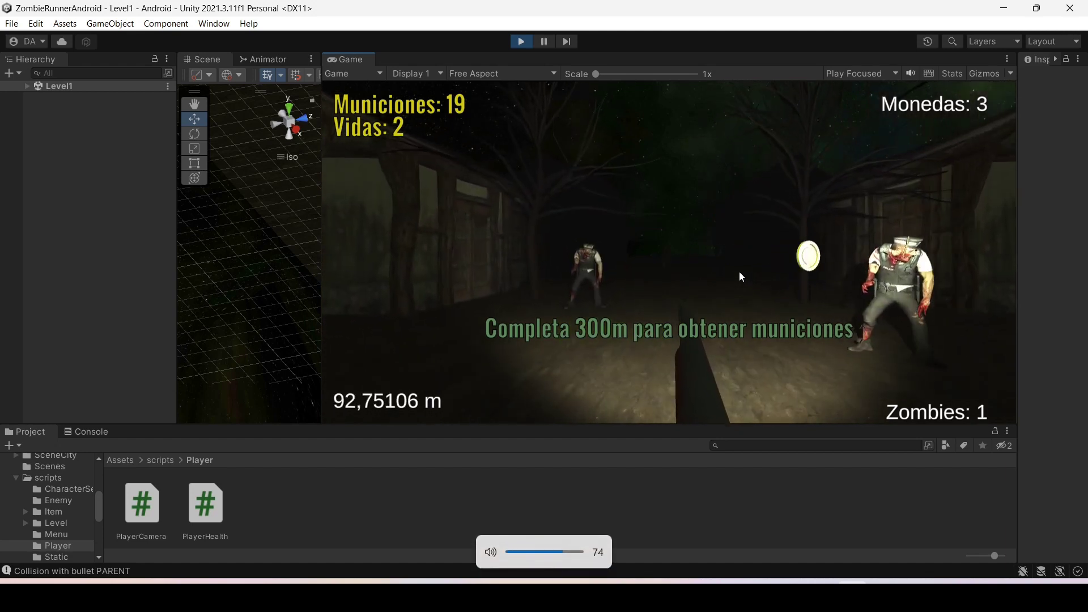
{"action": "key", "text": "XF86AudioLowerVolume"}
{"action": "key", "text": "XF86AudioLowerVolume"}
{"action": "key", "text": "XF86AudioLowerVolume"}
{"action": "key", "text": "XF86AudioLowerVolume"}
{"action": "key", "text": "XF86AudioLowerVolume"}
{"action": "key", "text": "XF86AudioLowerVolume"}
{"action": "key", "text": "XF86AudioLowerVolume"}
{"action": "key", "text": "XF86AudioLowerVolume"}
{"action": "key", "text": "XF86AudioLowerVolume"}
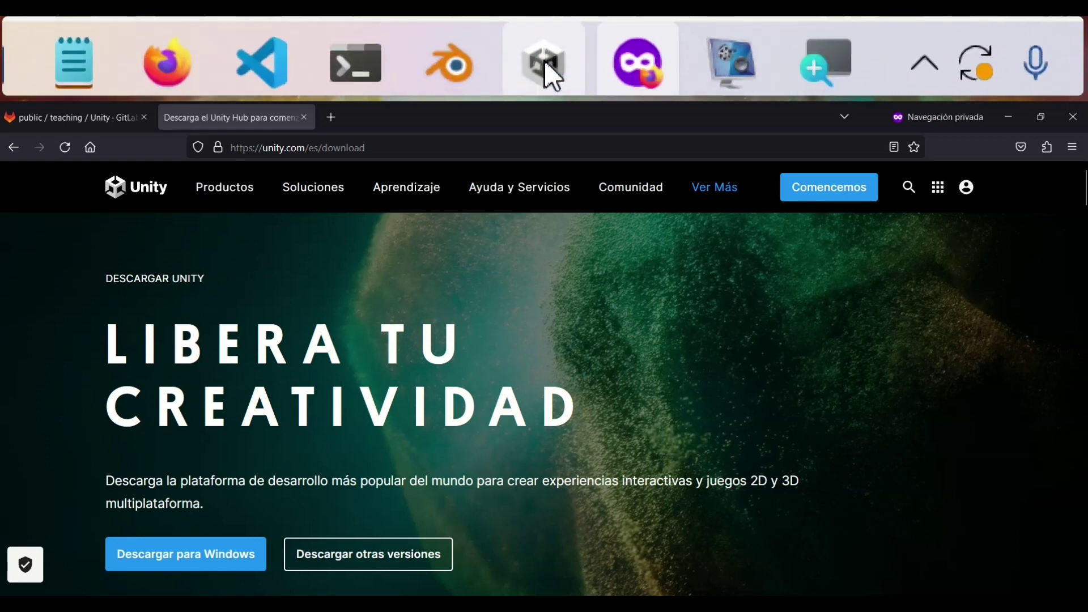
Create the 3D Core project RunnerTutorial in D:\unityprojects and maximize its editor window.
{"action": "left_click", "coordinate": [546, 63]}
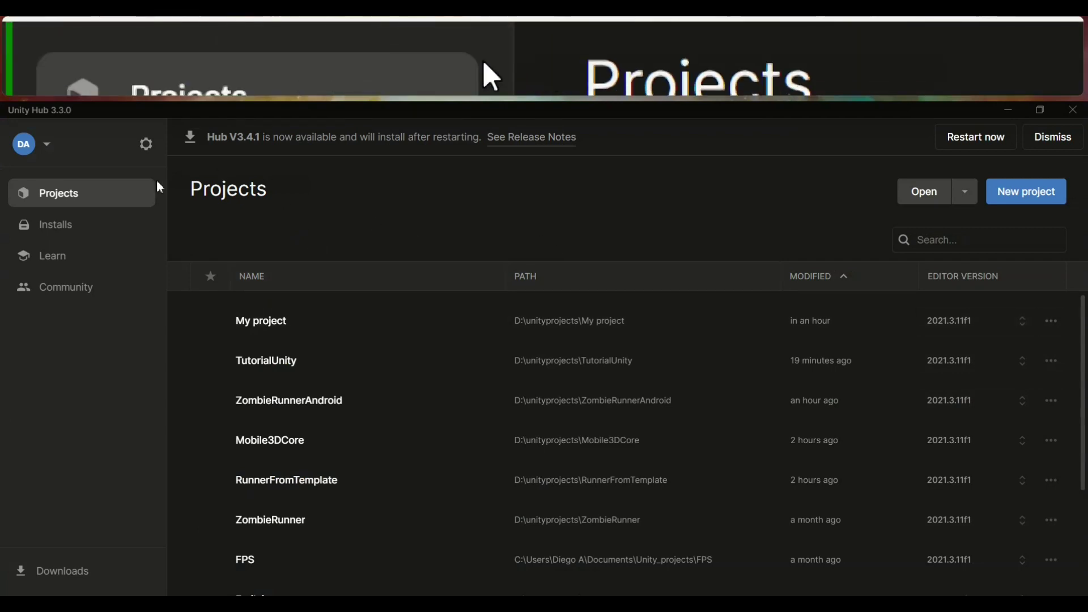
{"action": "left_click", "coordinate": [1019, 192]}
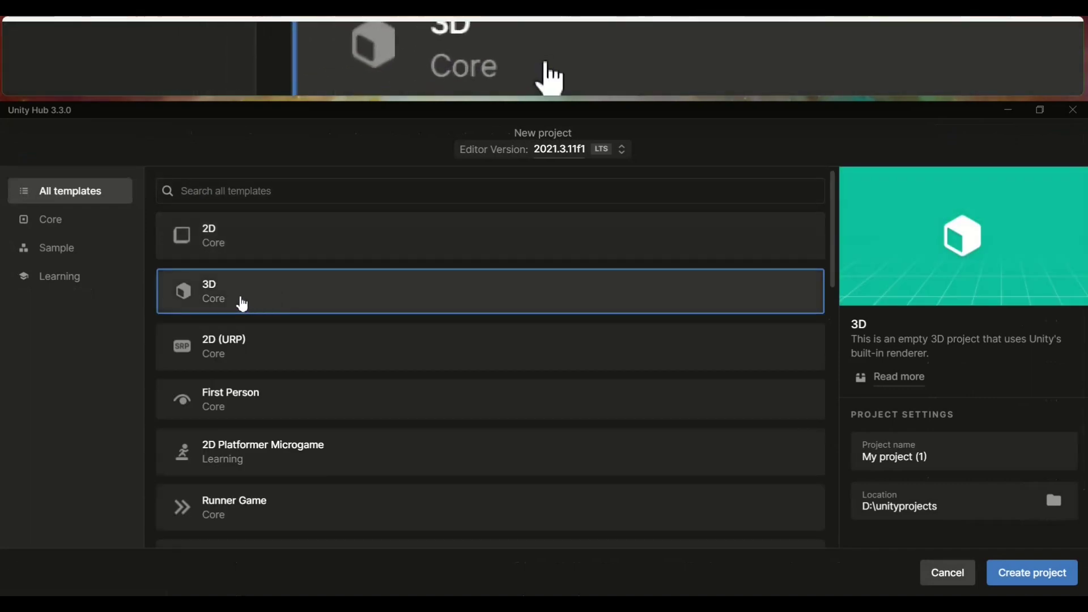
{"action": "left_click", "coordinate": [988, 461]}
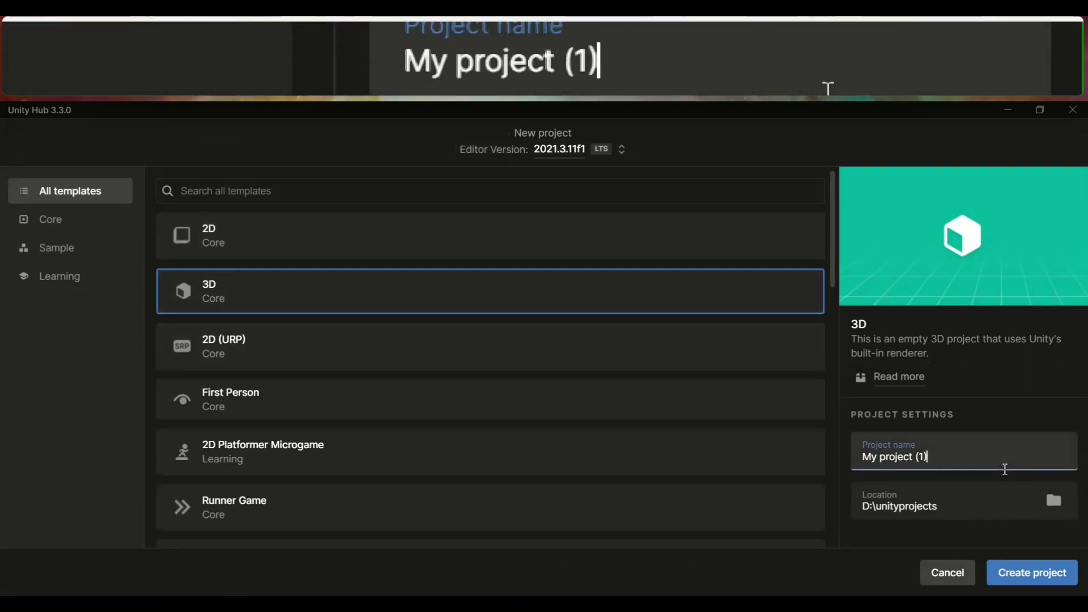
{"action": "key", "text": "BackSpace"}
{"action": "key", "text": "BackSpace"}
{"action": "key", "text": "BackSpace"}
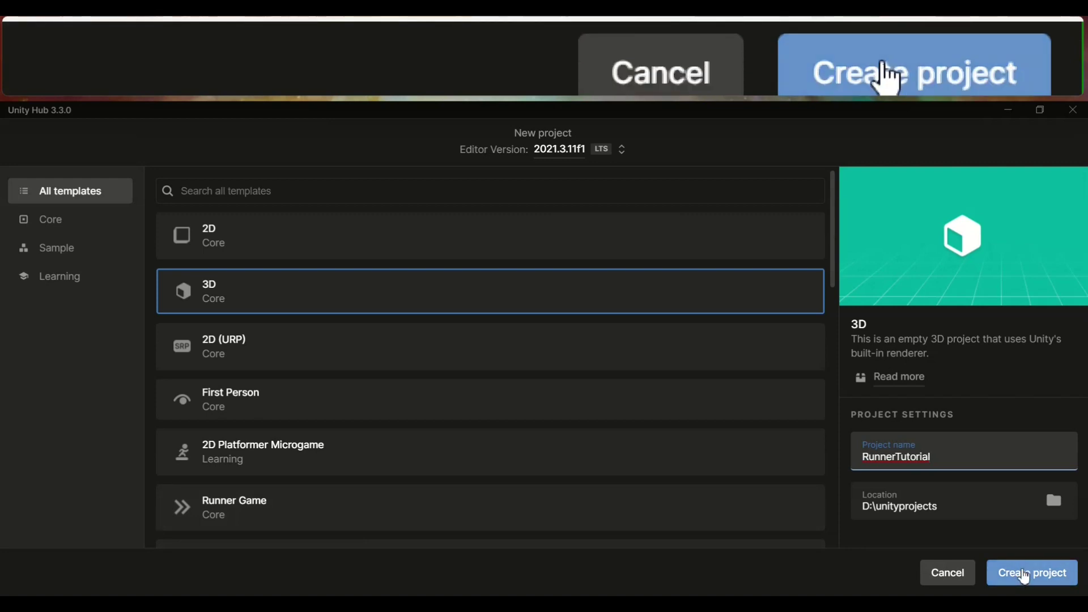
{"action": "left_click", "coordinate": [1025, 578]}
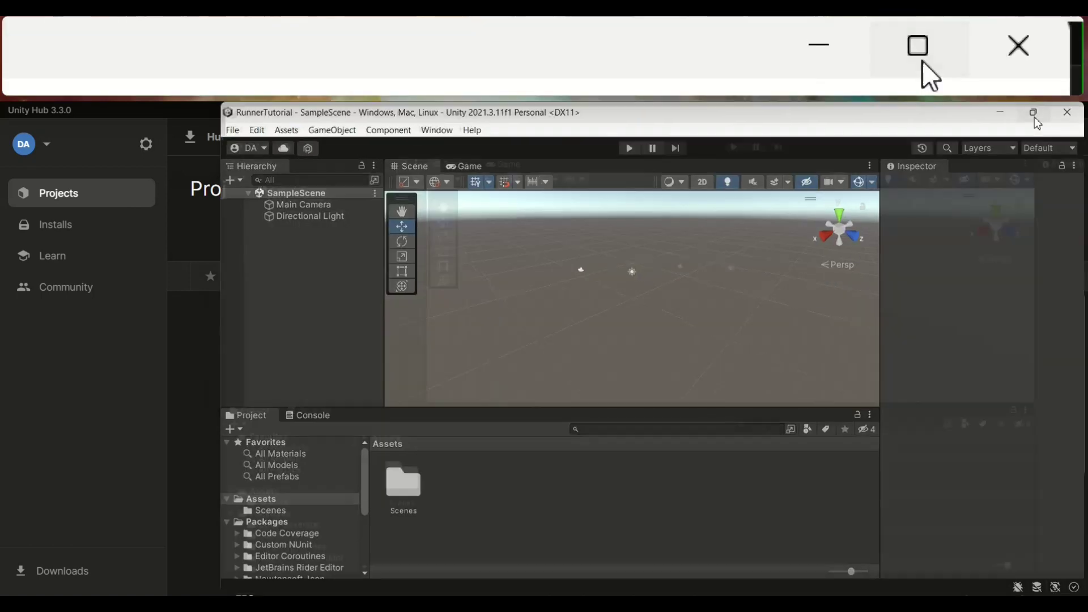
{"action": "left_click", "coordinate": [1032, 112]}
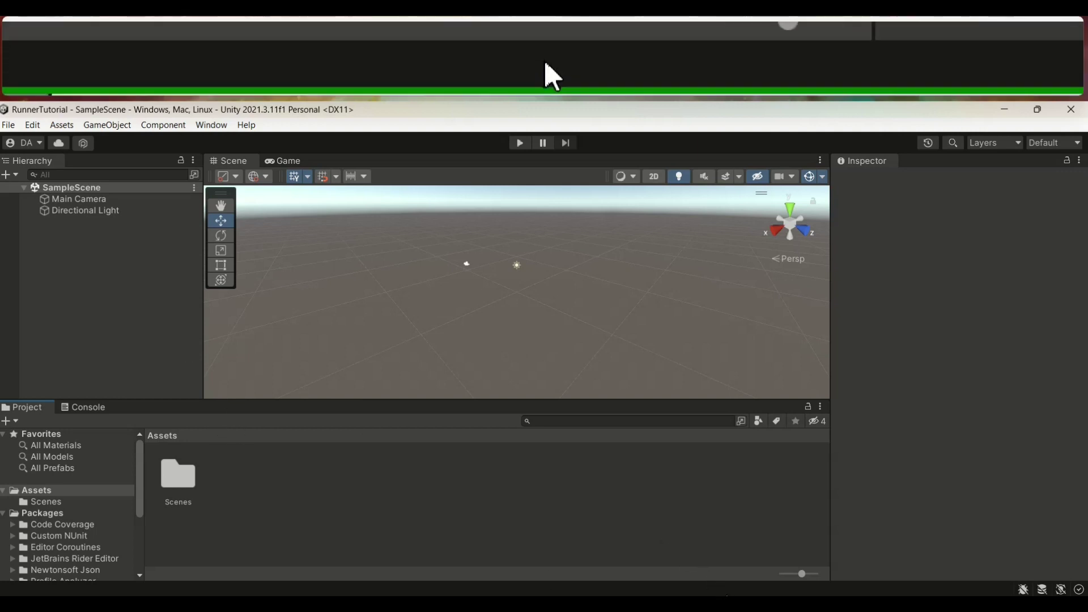
{"action": "left_click", "coordinate": [701, 604]}
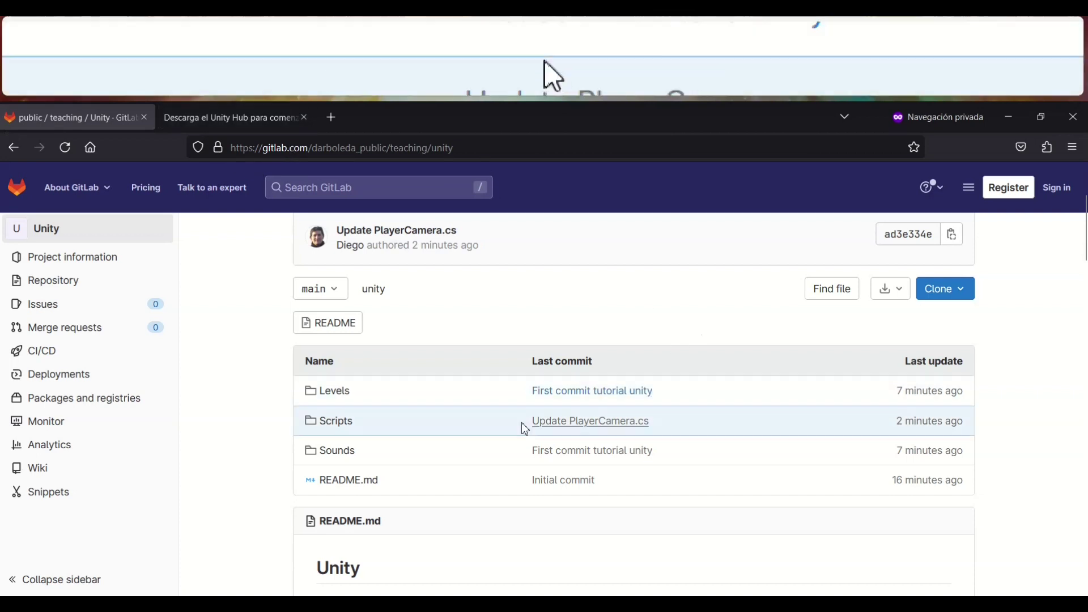
Download the GitLab repository source as unity-main.zip and reveal it in the Descargas folder.
{"action": "scroll", "coordinate": [534, 400], "scroll_direction": "down", "scroll_amount": 3}
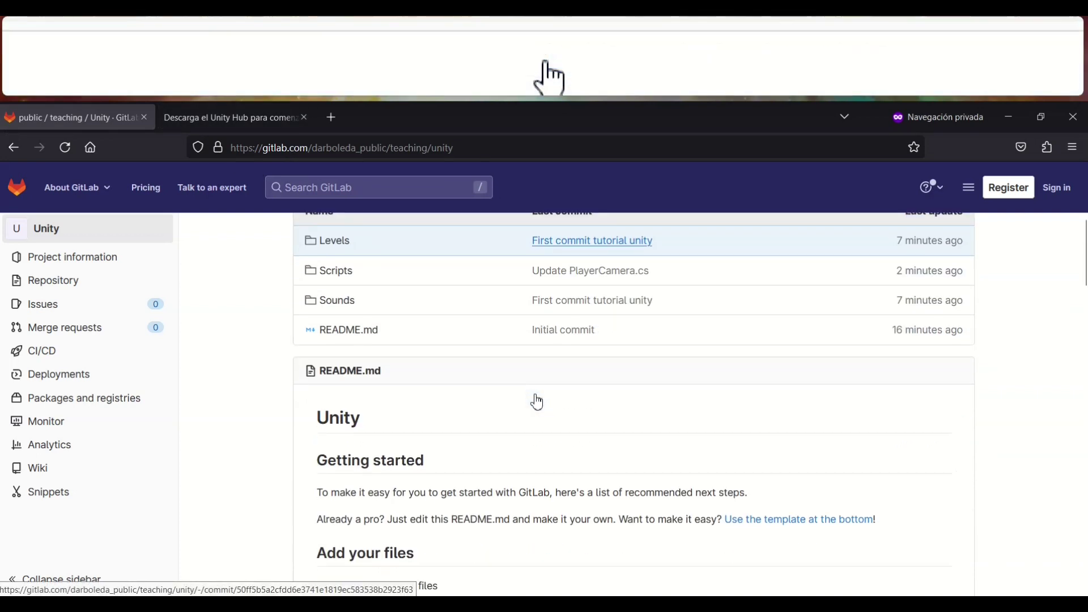
{"action": "scroll", "coordinate": [534, 397], "scroll_direction": "up", "scroll_amount": 4}
{"action": "scroll", "coordinate": [787, 335], "scroll_direction": "up", "scroll_amount": 3}
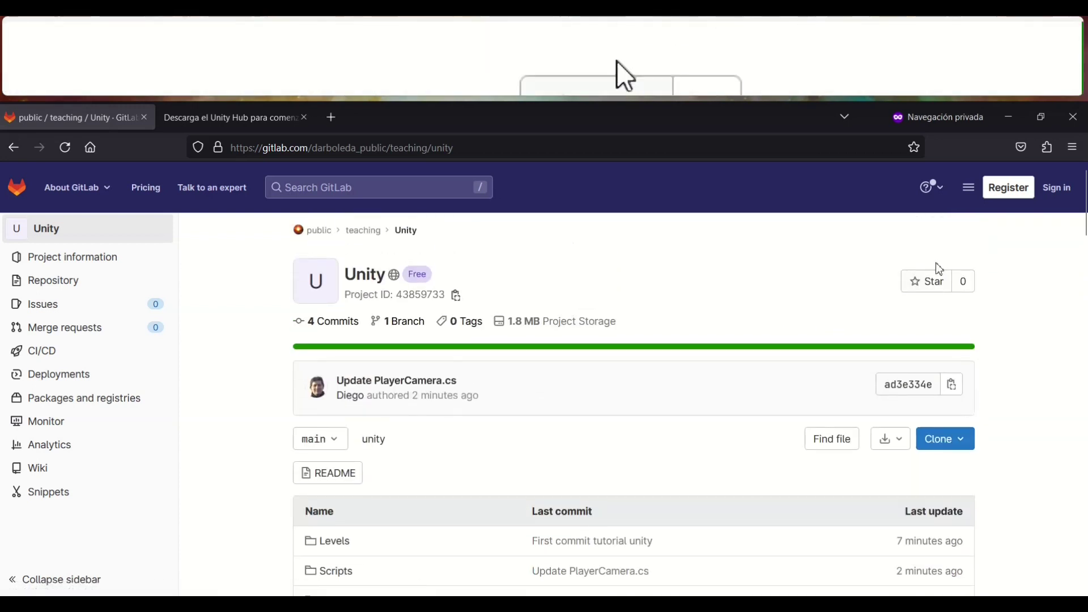
{"action": "left_click", "coordinate": [900, 447]}
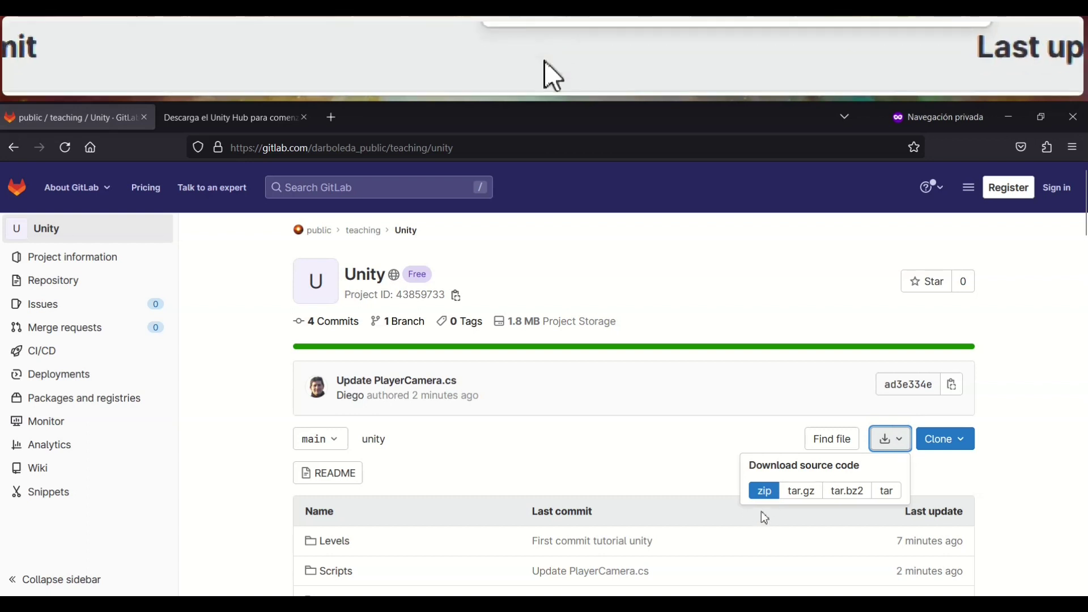
{"action": "left_click", "coordinate": [765, 491]}
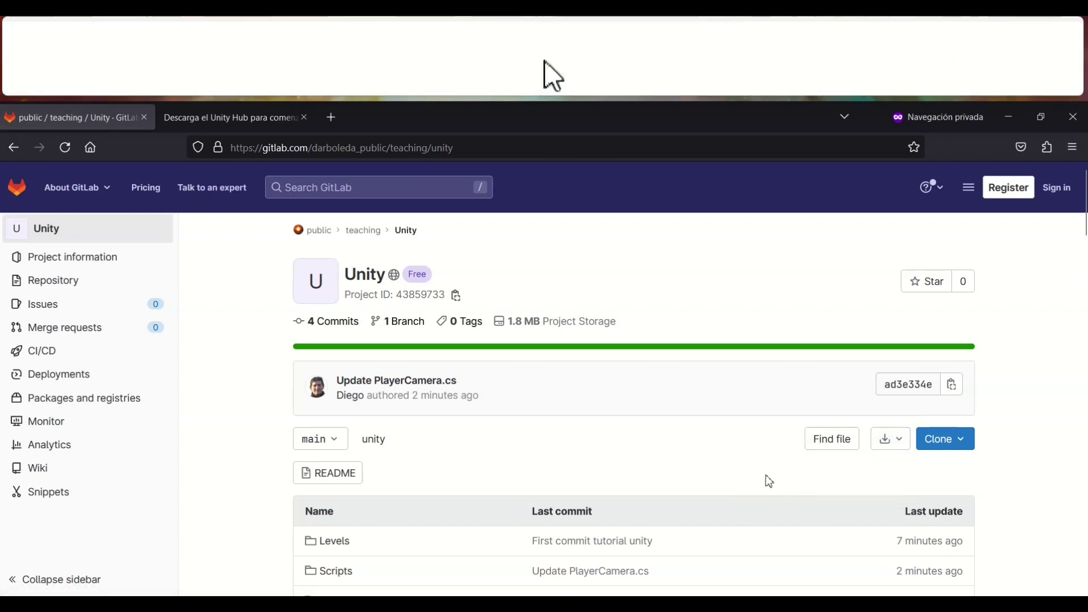
{"action": "scroll", "coordinate": [384, 503], "scroll_direction": "down", "scroll_amount": 5}
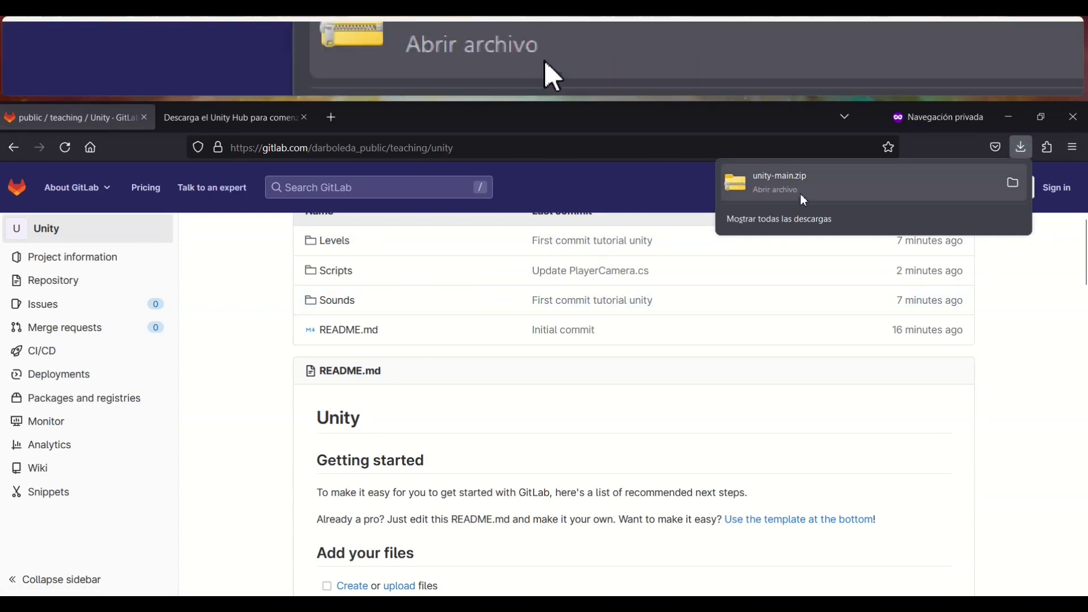
{"action": "left_click", "coordinate": [1013, 182]}
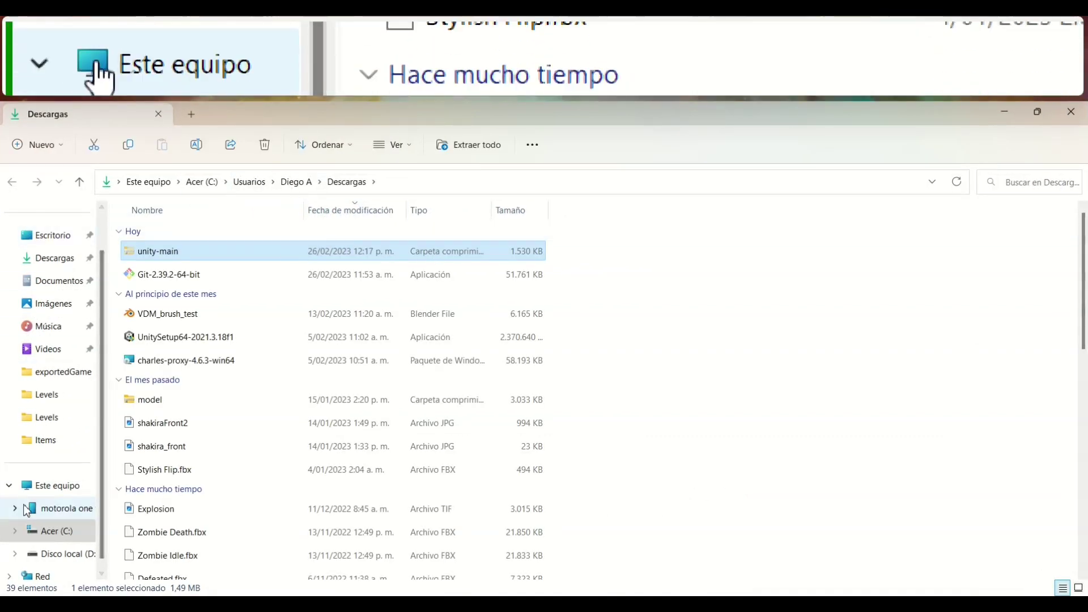
Browse to D:\unityprojects\RunnerTutorial\Assets in File Explorer.
{"action": "left_click", "coordinate": [48, 554]}
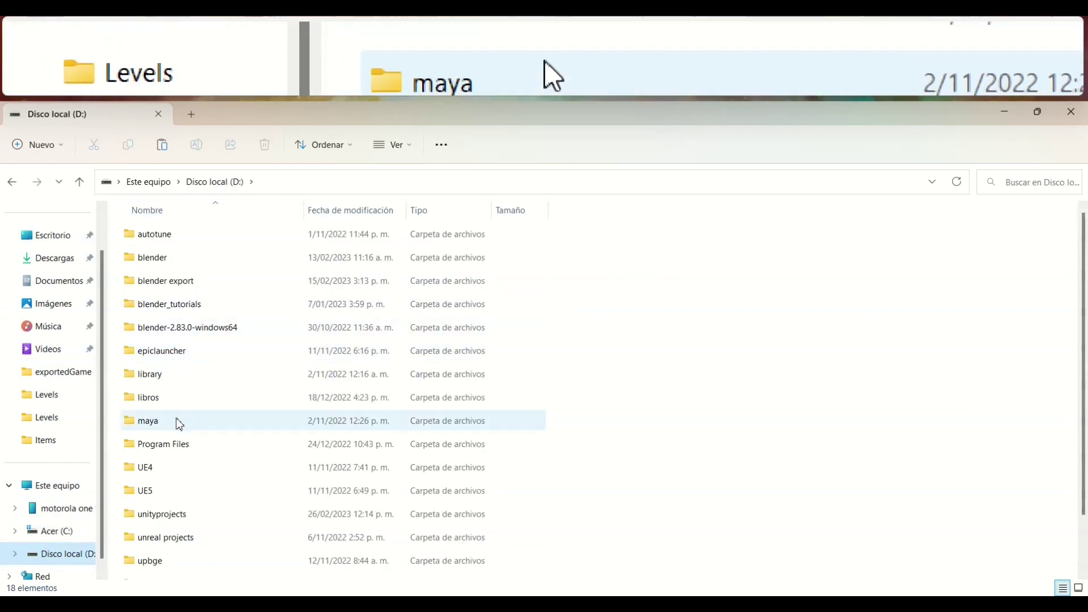
{"action": "left_click", "coordinate": [173, 522]}
{"action": "double_click", "coordinate": [172, 518]}
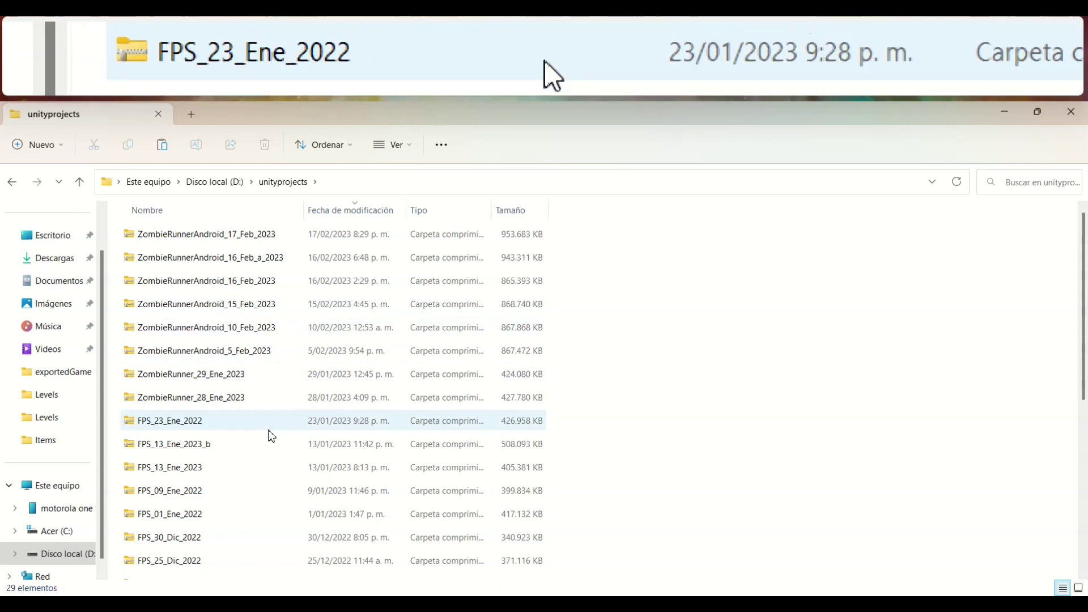
{"action": "scroll", "coordinate": [270, 435], "scroll_direction": "down", "scroll_amount": 5}
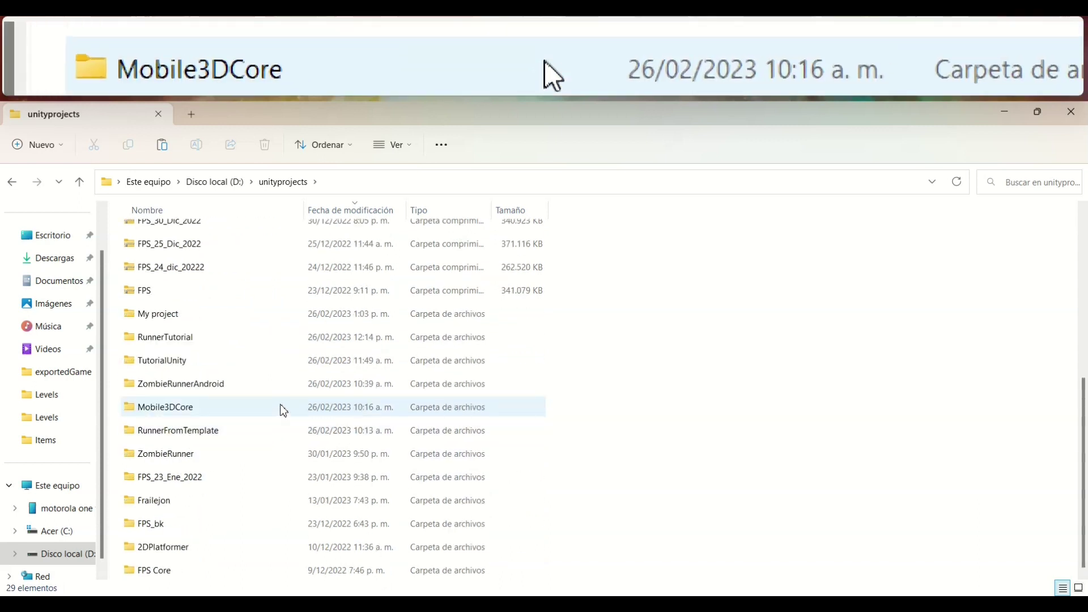
{"action": "double_click", "coordinate": [182, 339]}
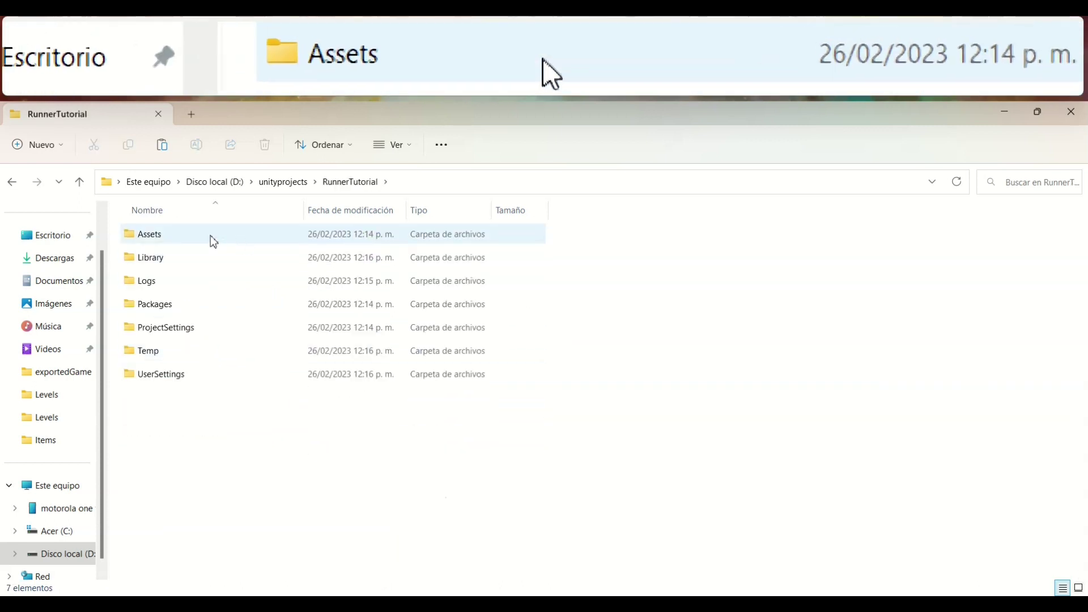
{"action": "double_click", "coordinate": [192, 238]}
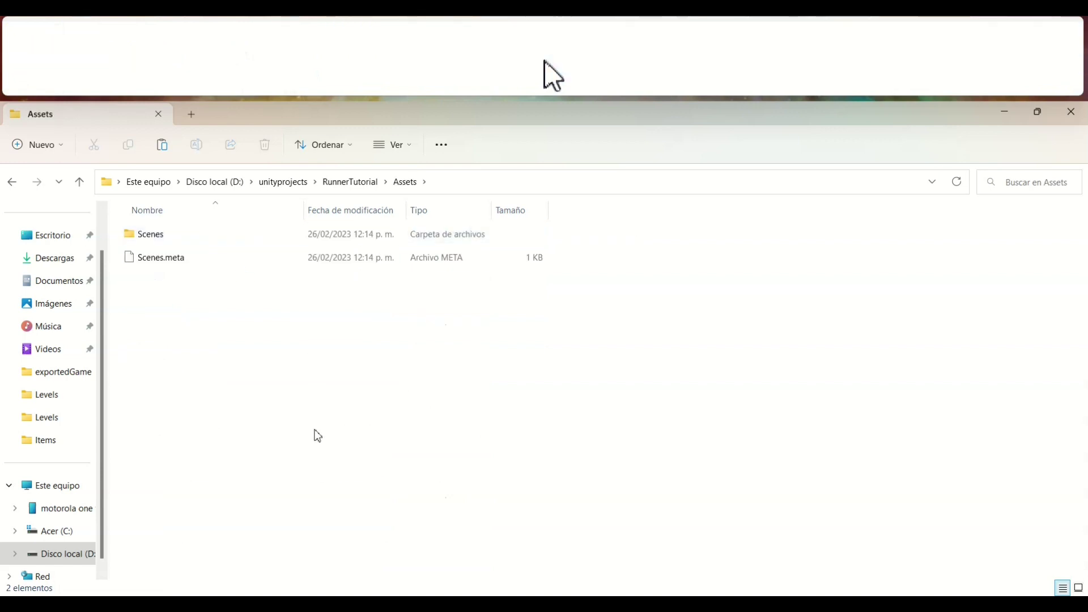
Paste unity-main.zip into Assets and choose Extraer todo for it.
{"action": "key", "text": "ctrl+v"}
{"action": "left_click", "coordinate": [229, 389]}
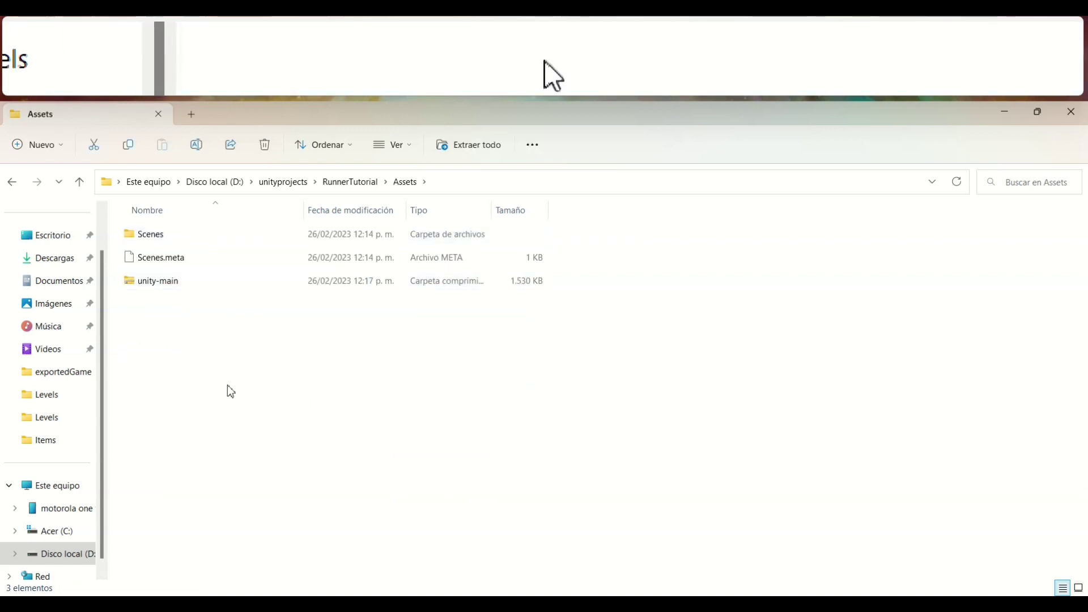
{"action": "left_click", "coordinate": [152, 282]}
{"action": "right_click", "coordinate": [151, 281]}
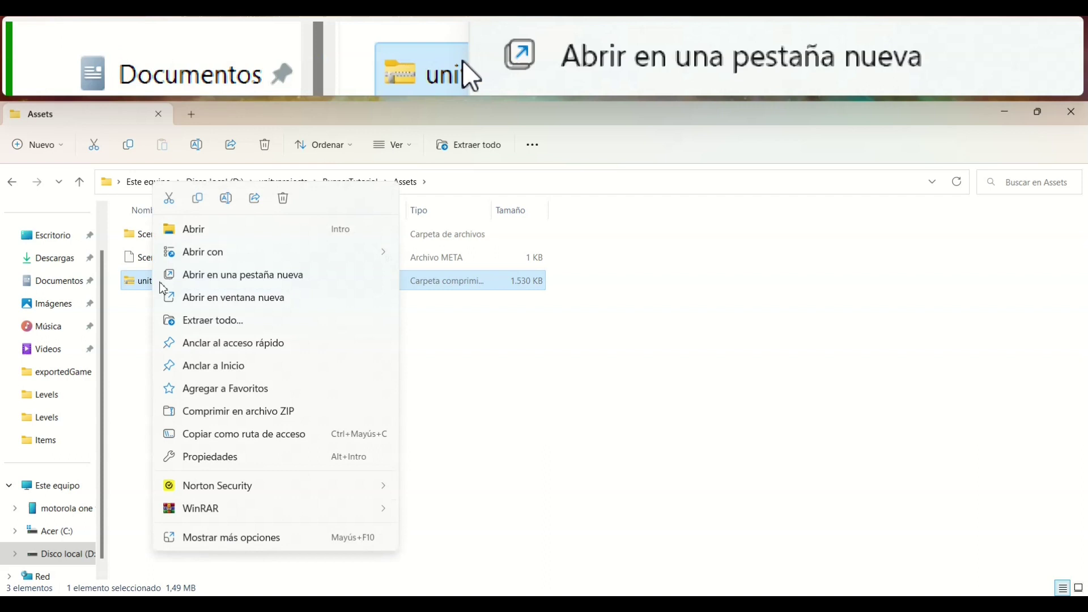
{"action": "left_click", "coordinate": [243, 322]}
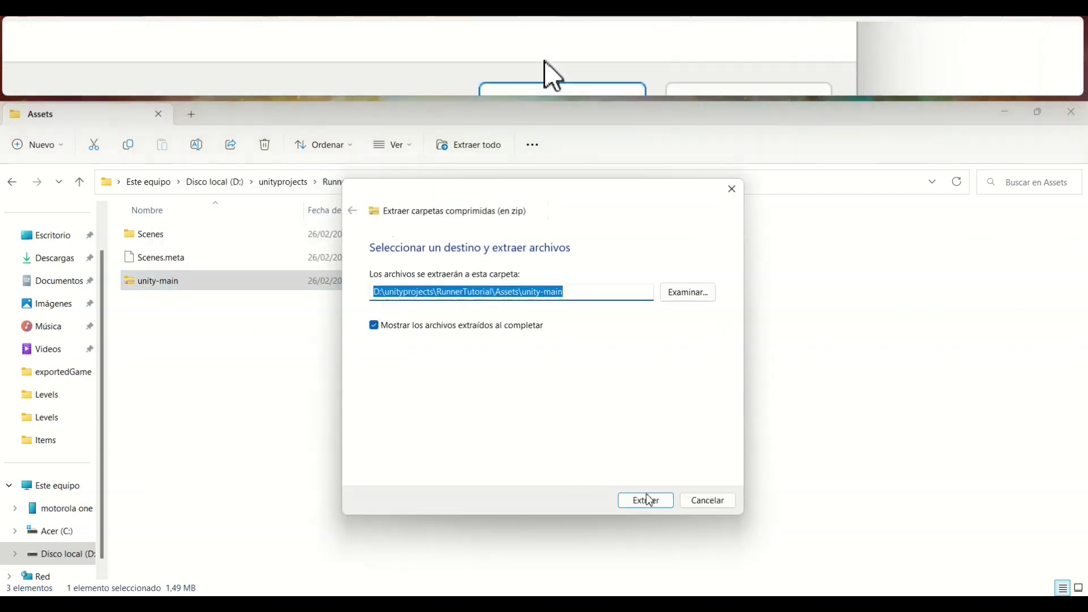
Extract the zip and move its Levels, Scripts and Sounds folders up into Assets.
{"action": "left_click", "coordinate": [641, 500]}
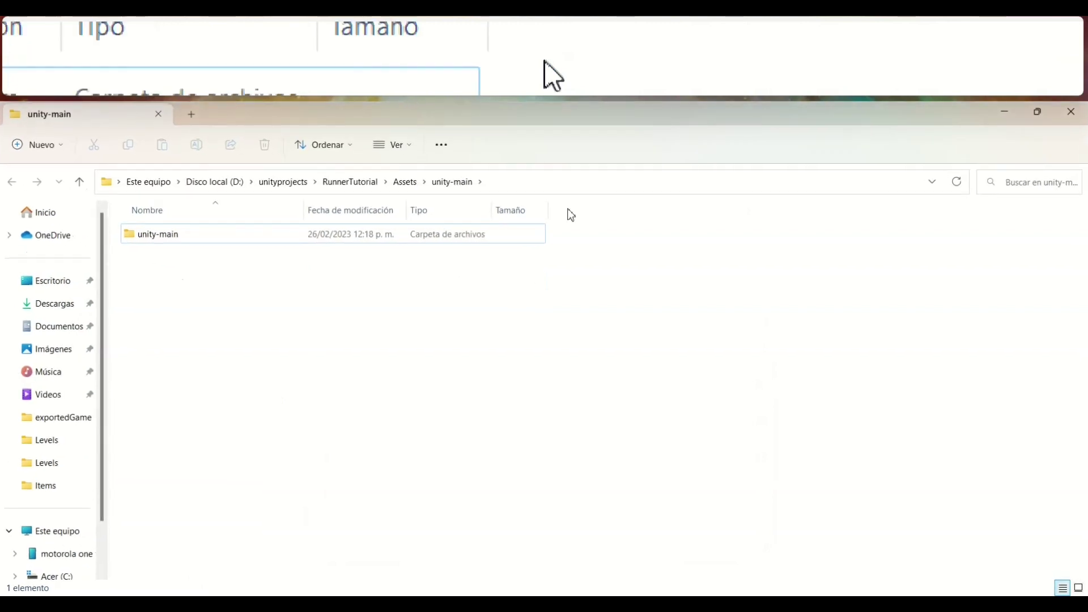
{"action": "double_click", "coordinate": [174, 234]}
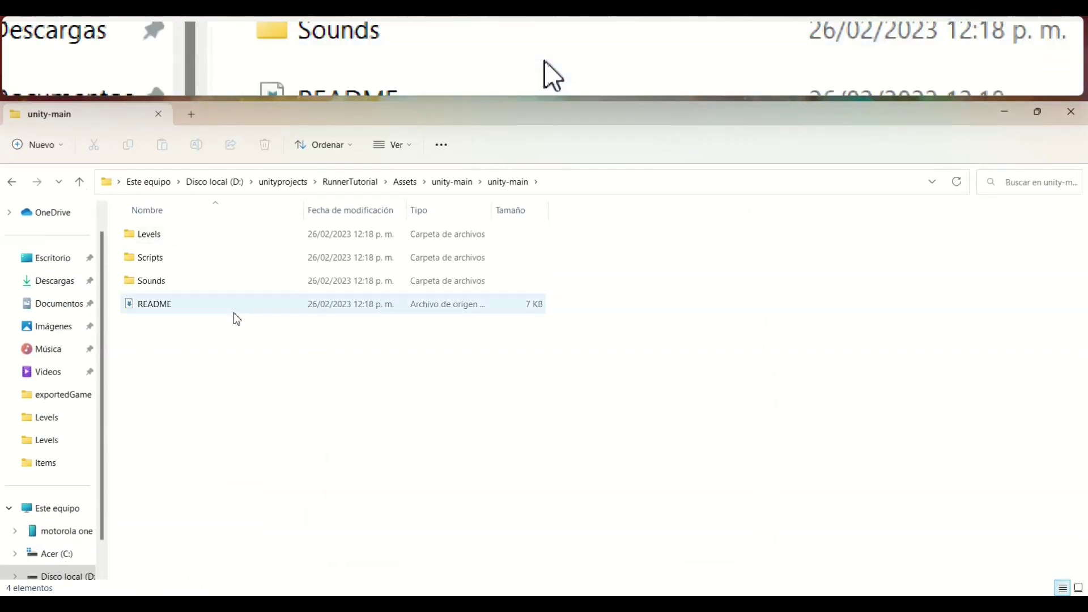
{"action": "left_click", "coordinate": [158, 284]}
{"action": "left_click", "coordinate": [154, 238], "text": "shift"}
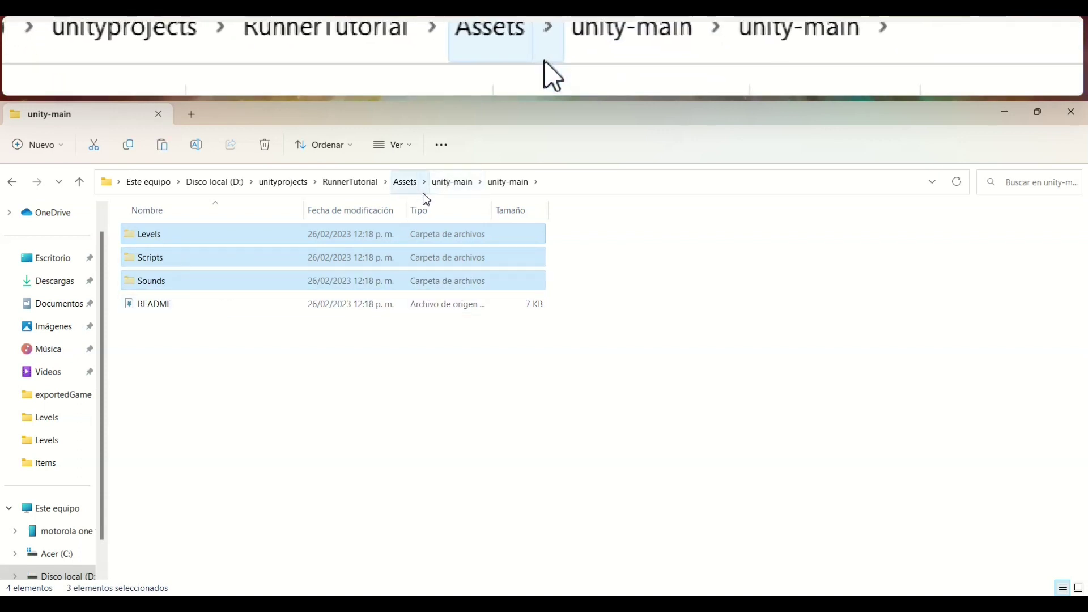
{"action": "left_click", "coordinate": [406, 184]}
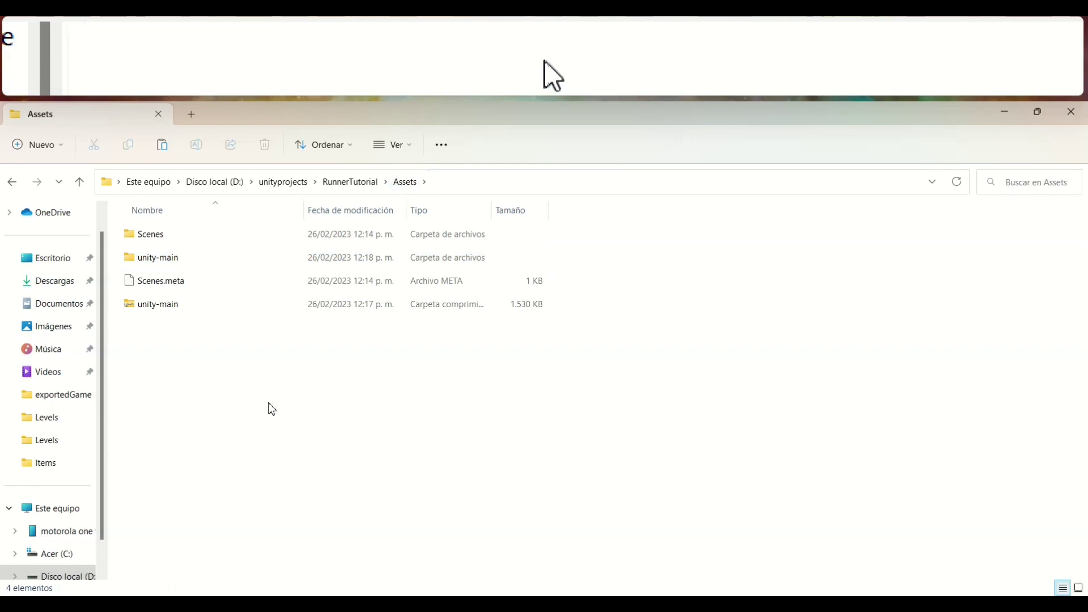
{"action": "key", "text": "ctrl+v"}
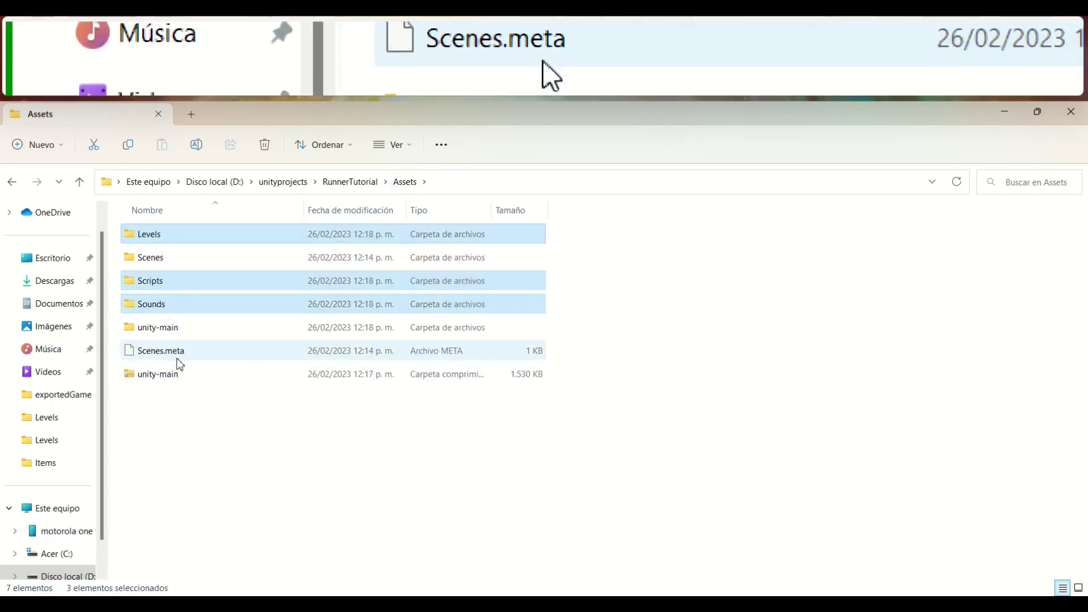
Permanently delete the unity-main folder and unity-main.zip, then return to Unity.
{"action": "left_click", "coordinate": [149, 331]}
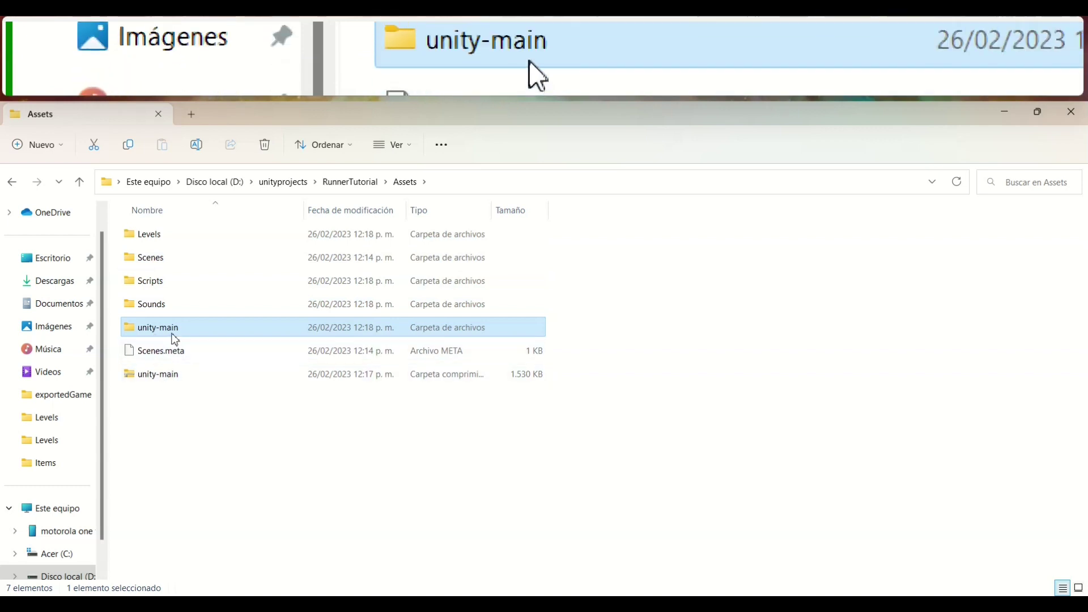
{"action": "left_click", "coordinate": [173, 377], "text": "ctrl"}
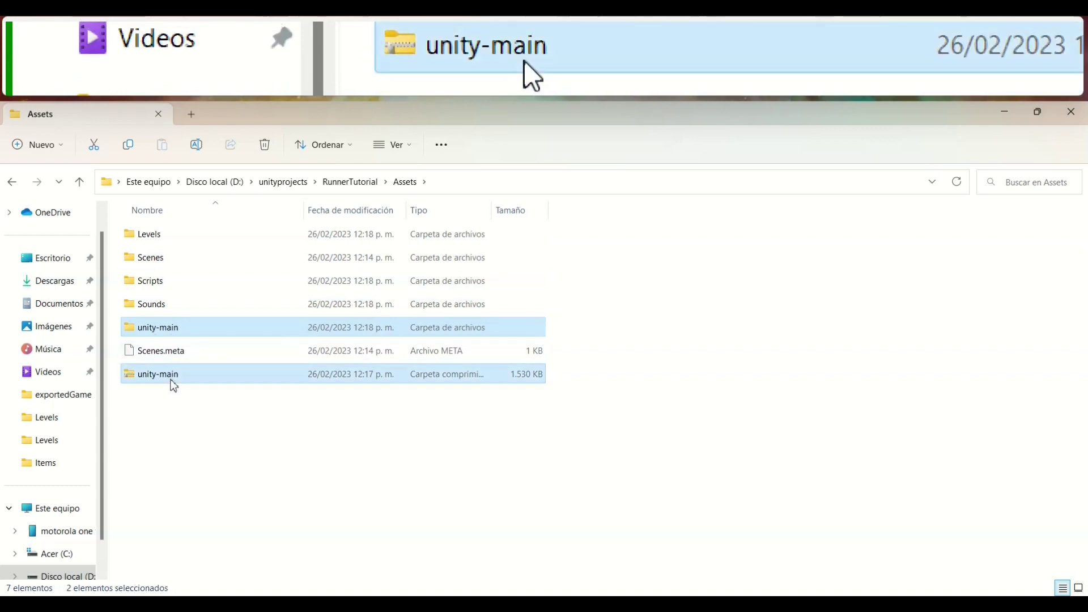
{"action": "key", "text": "shift+Delete"}
{"action": "key", "text": "Return"}
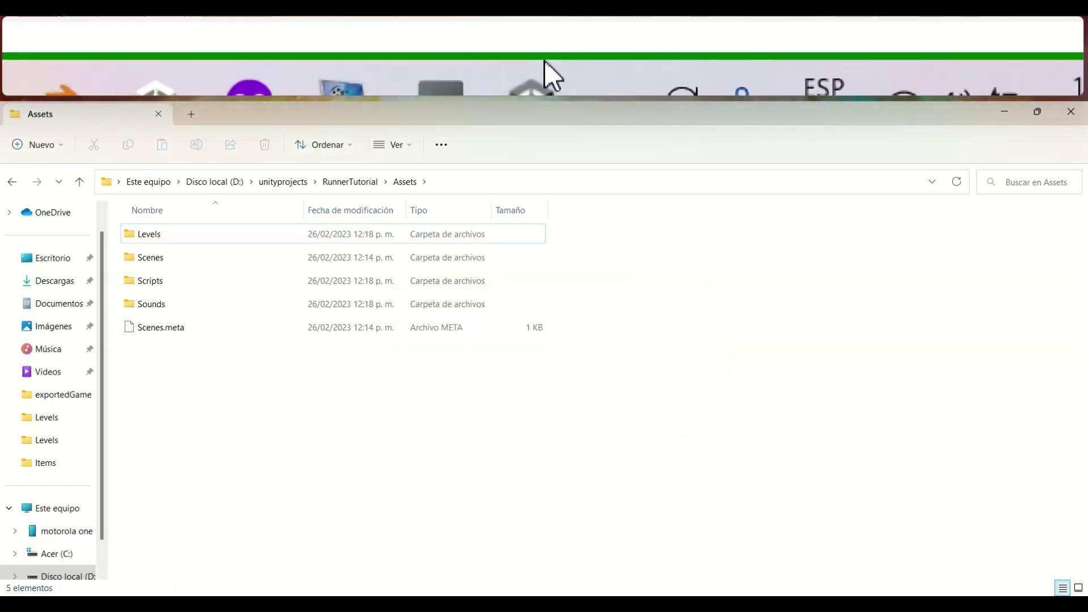
{"action": "left_click", "coordinate": [786, 605]}
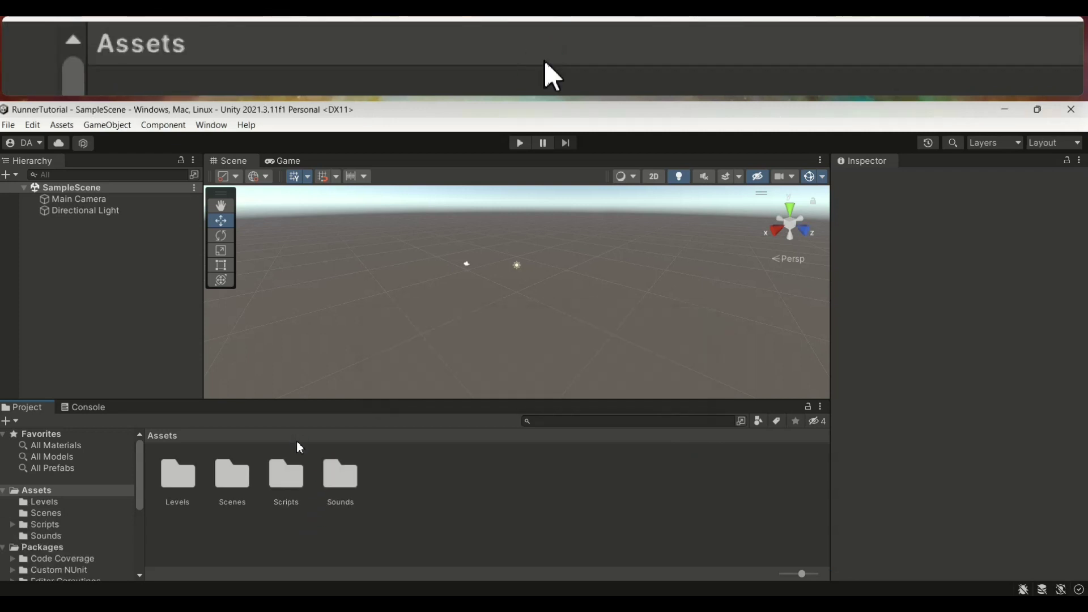
Add an empty GameObject named Player to SampleScene.
{"action": "left_click_drag", "start_coordinate": [369, 400], "coordinate": [373, 385]}
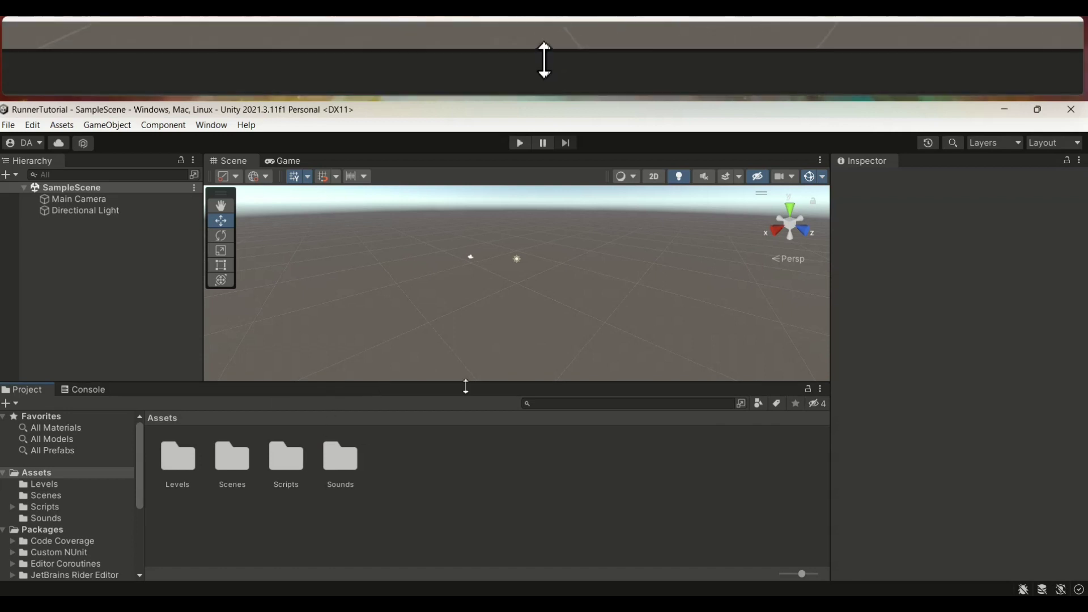
{"action": "left_click_drag", "start_coordinate": [437, 383], "coordinate": [444, 398]}
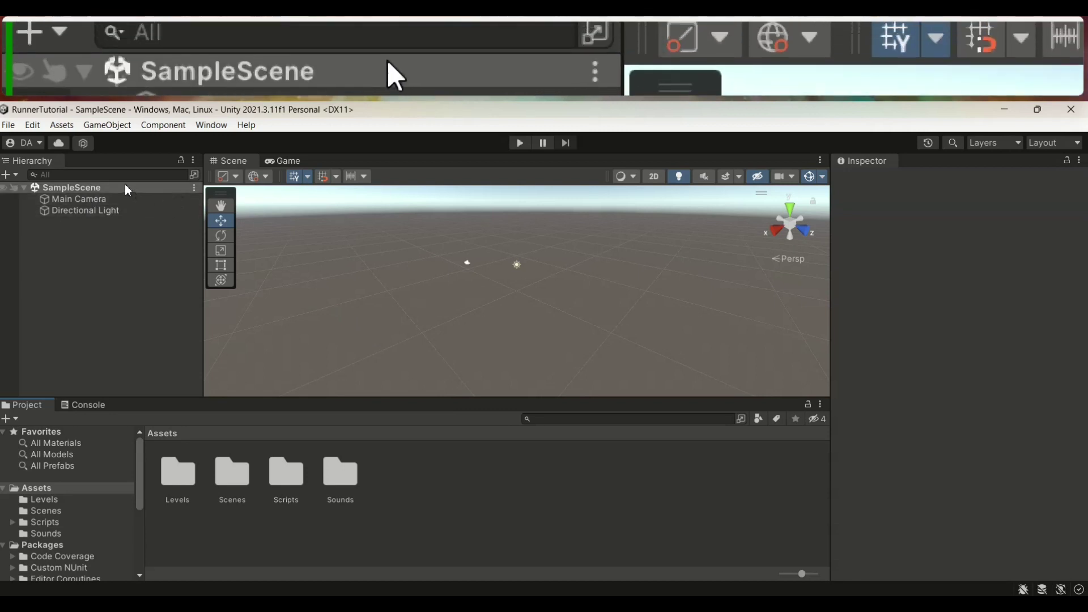
{"action": "right_click", "coordinate": [126, 188]}
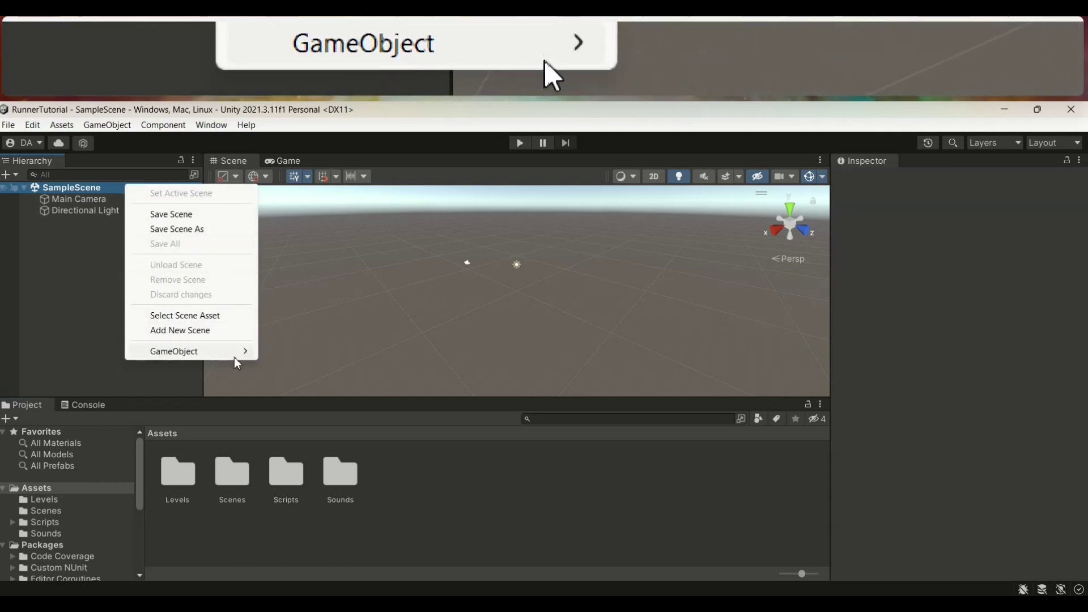
{"action": "mouse_move", "coordinate": [241, 354]}
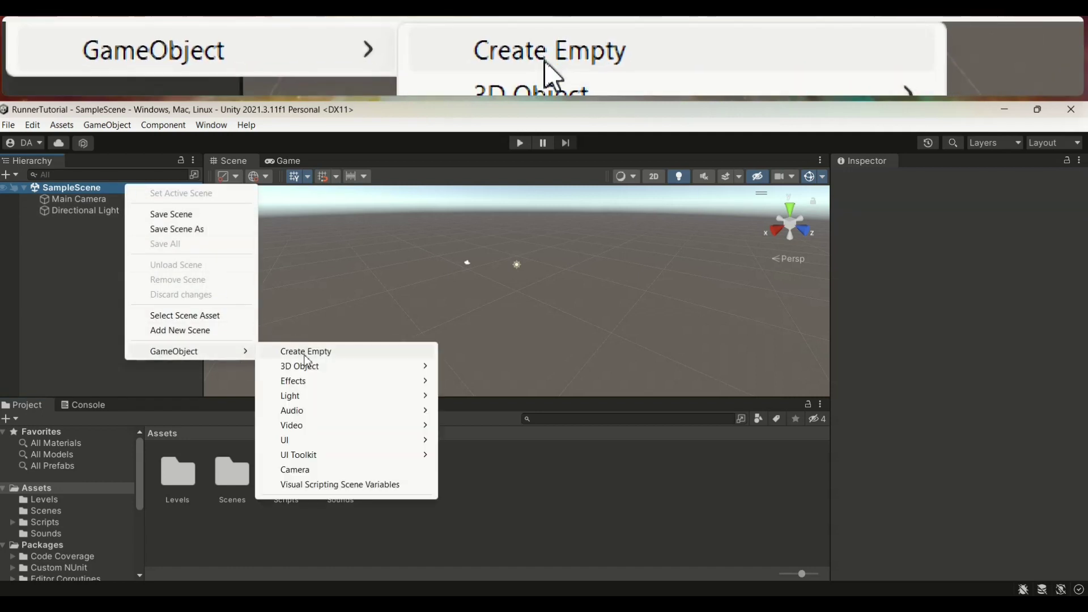
{"action": "left_click", "coordinate": [305, 353]}
{"action": "type", "text": "Player"}
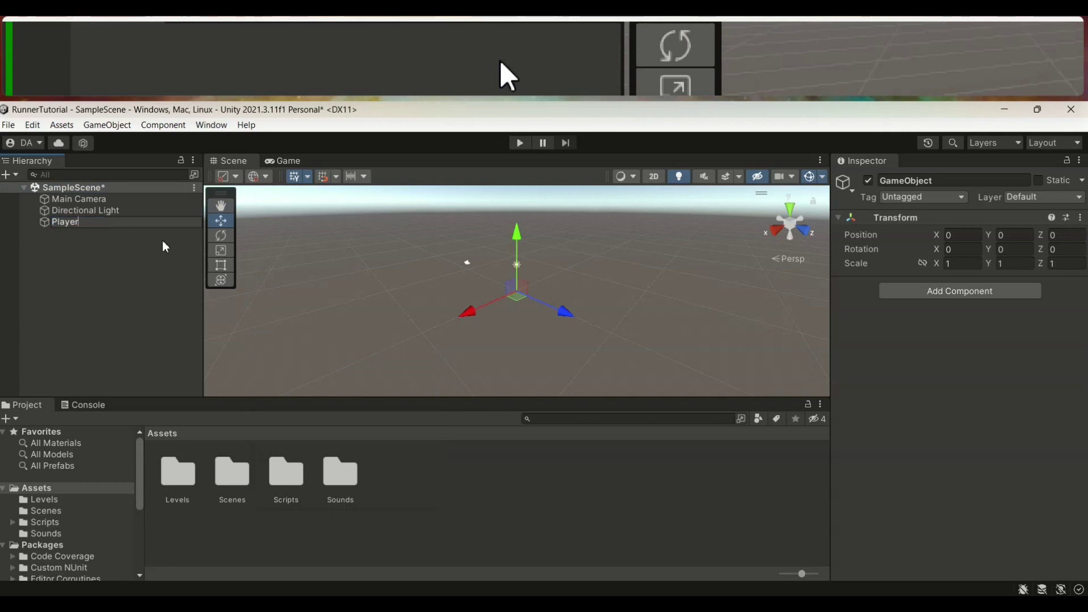
{"action": "key", "text": "Return"}
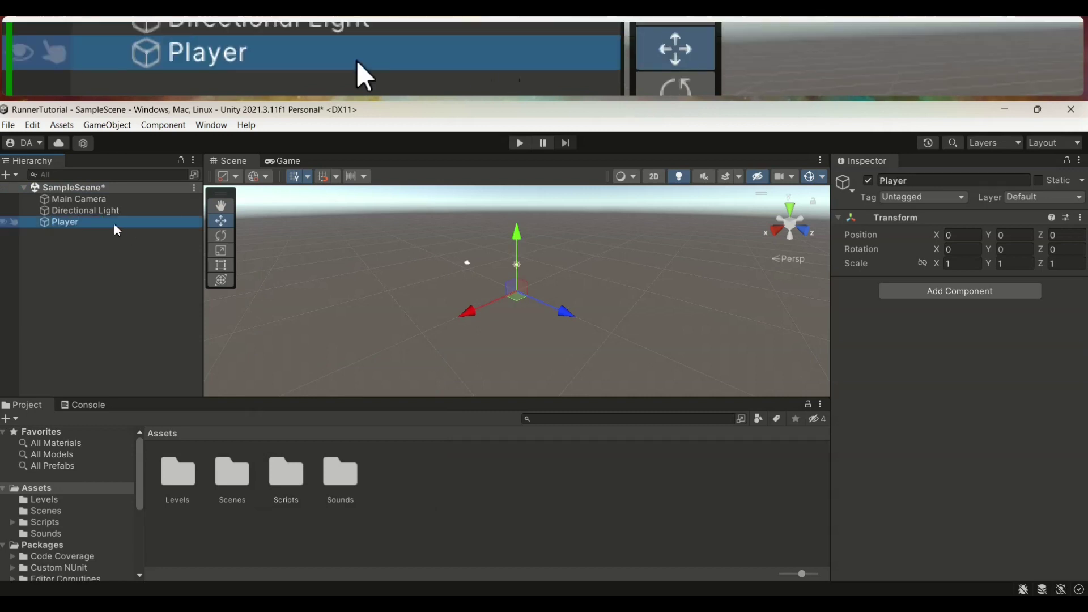
Nest Main Camera under Player in the Hierarchy.
{"action": "left_click", "coordinate": [79, 200]}
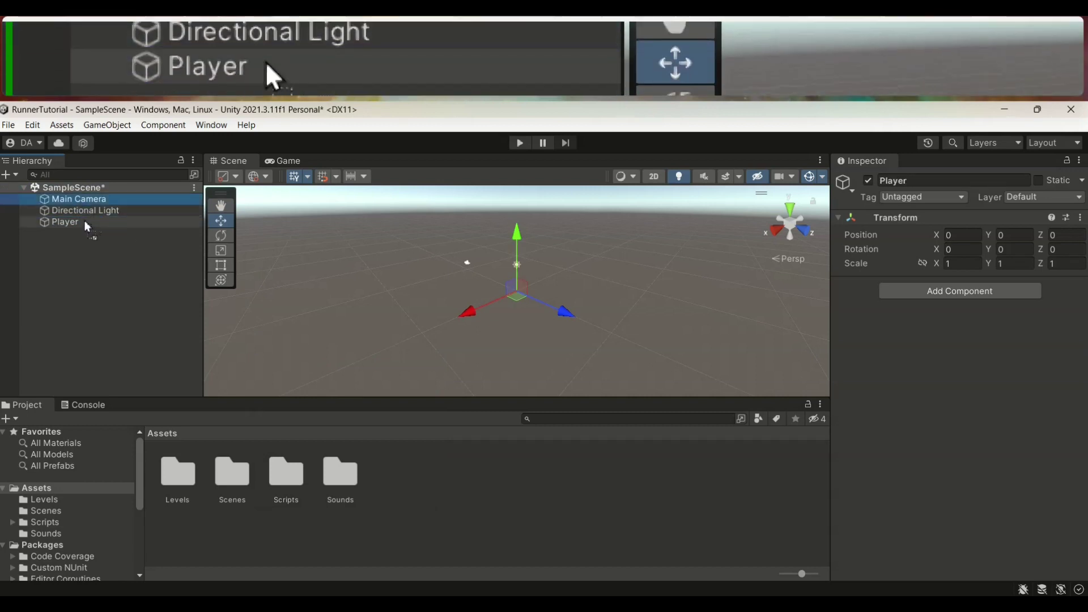
{"action": "left_click_drag", "start_coordinate": [90, 223], "coordinate": [88, 222]}
{"action": "left_click", "coordinate": [73, 211]}
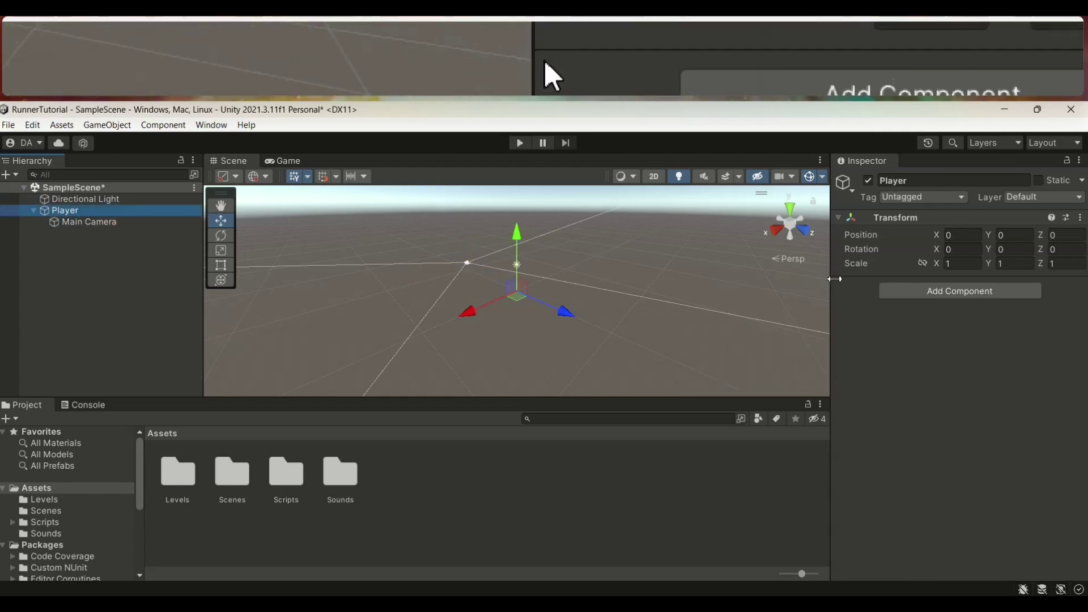
{"action": "left_click_drag", "start_coordinate": [831, 274], "coordinate": [812, 278]}
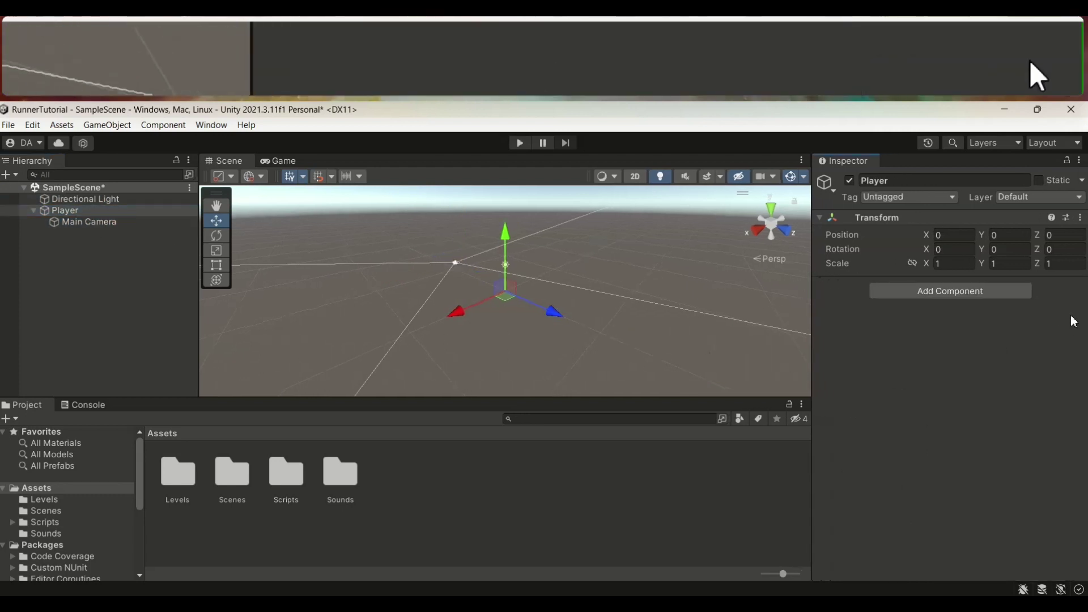
Add a Rigidbody component to Player.
{"action": "left_click", "coordinate": [975, 290]}
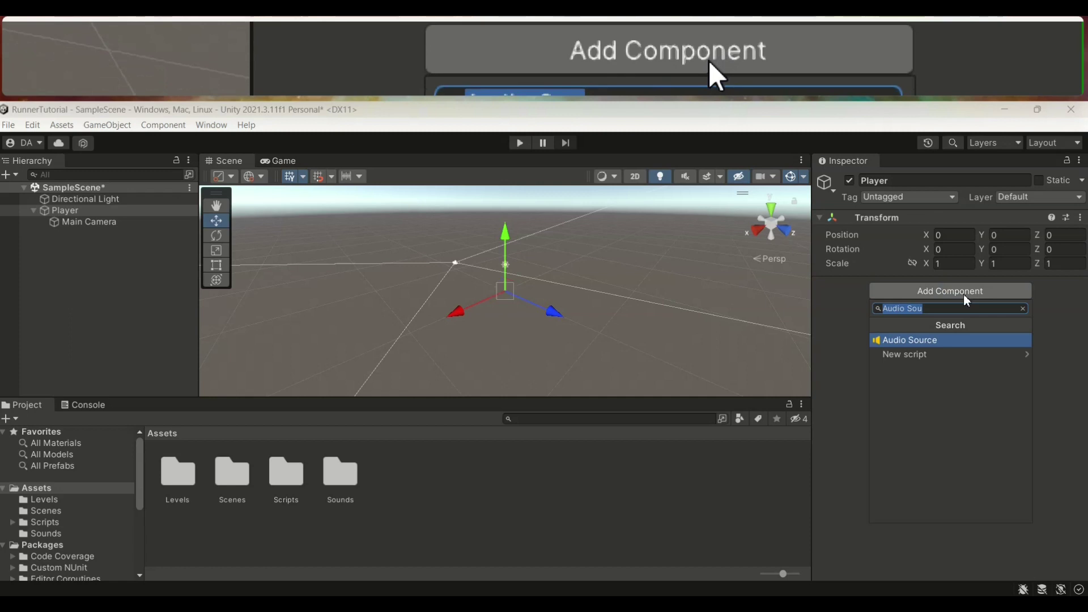
{"action": "type", "text": "Rigi"}
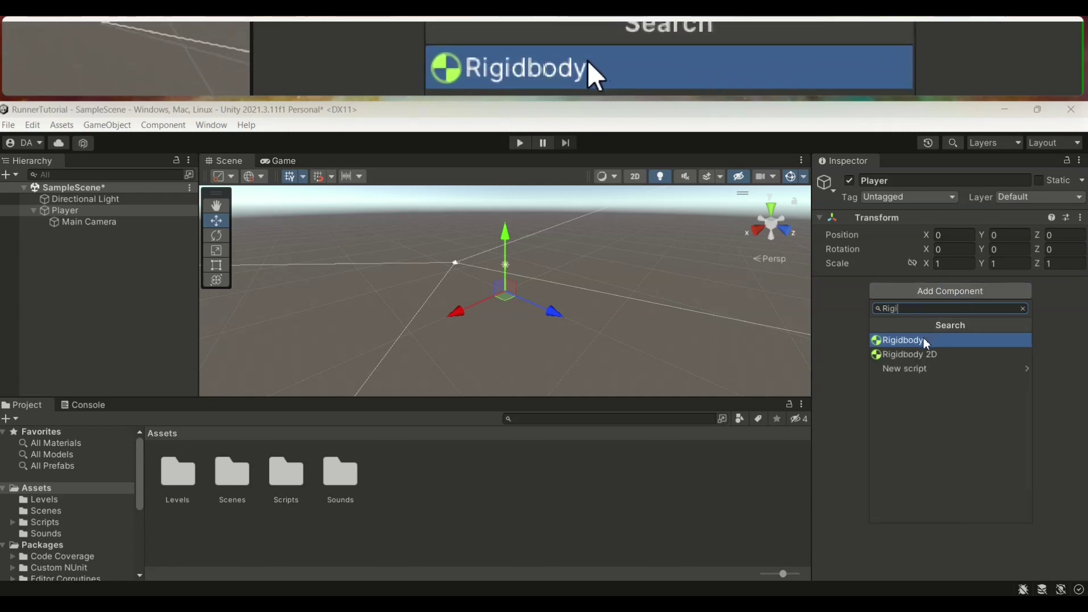
{"action": "left_click", "coordinate": [928, 340]}
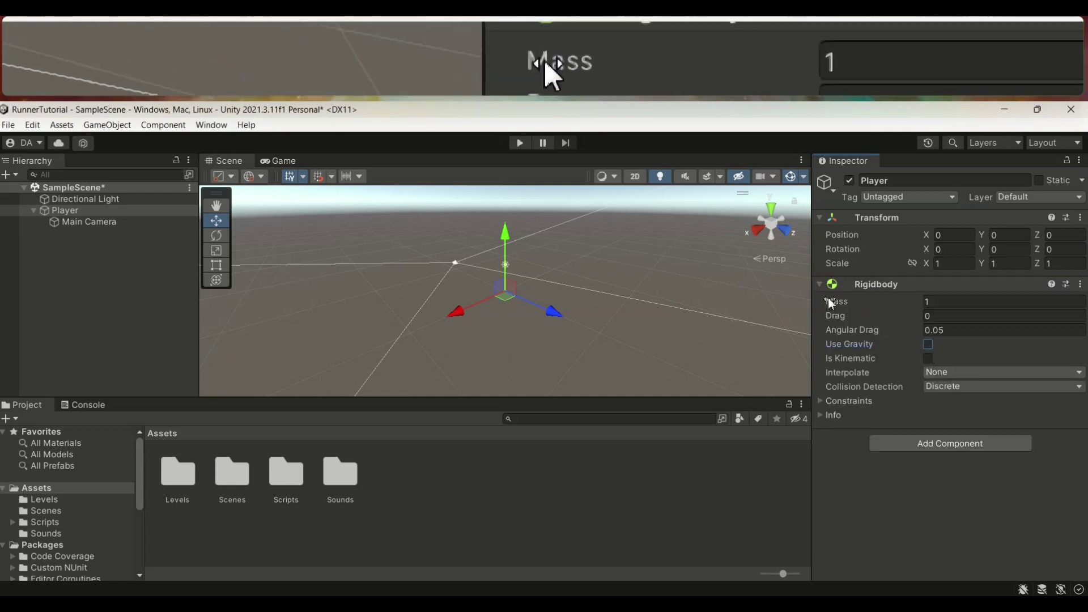
{"action": "left_click", "coordinate": [820, 284]}
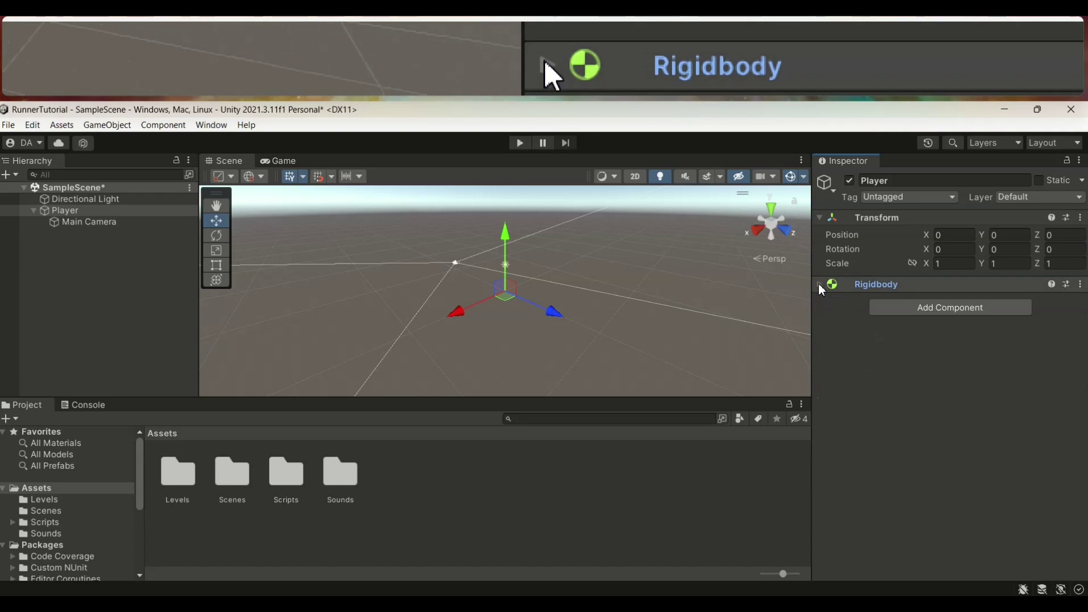
Add a Capsule Collider to Player with height 3 and radius 1.
{"action": "left_click", "coordinate": [950, 308]}
{"action": "type", "text": "Cap"}
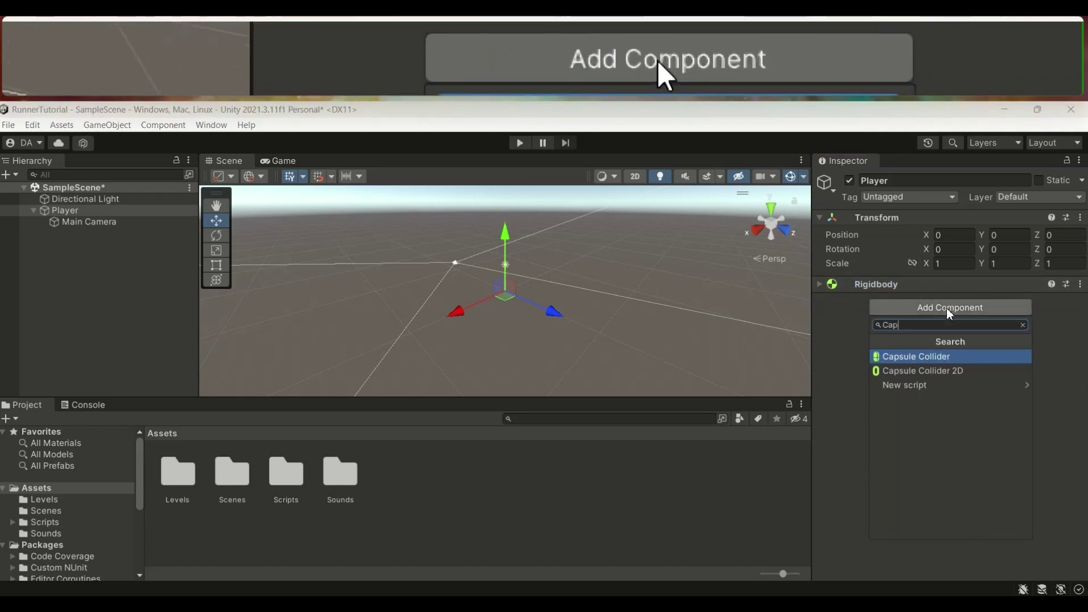
{"action": "left_click", "coordinate": [914, 356]}
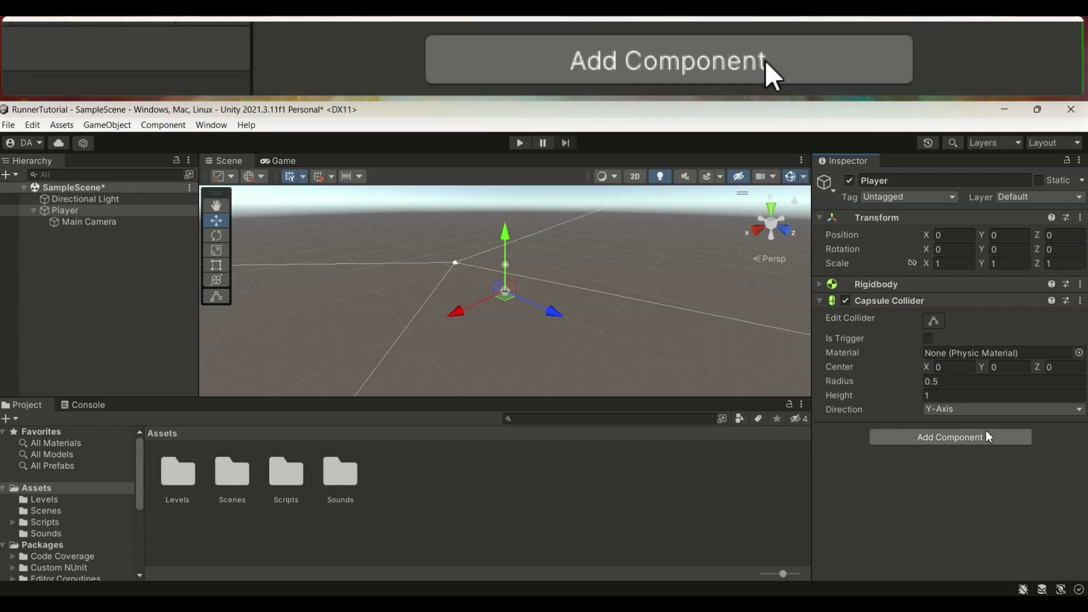
{"action": "left_click", "coordinate": [972, 395]}
{"action": "type", "text": "3"}
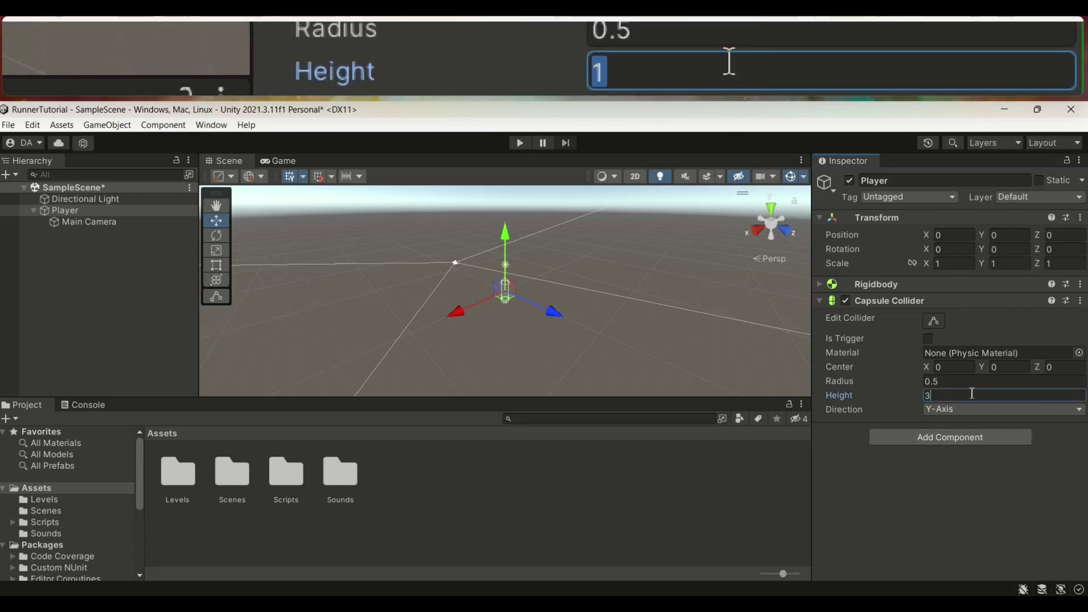
{"action": "left_click", "coordinate": [983, 381]}
{"action": "type", "text": "1"}
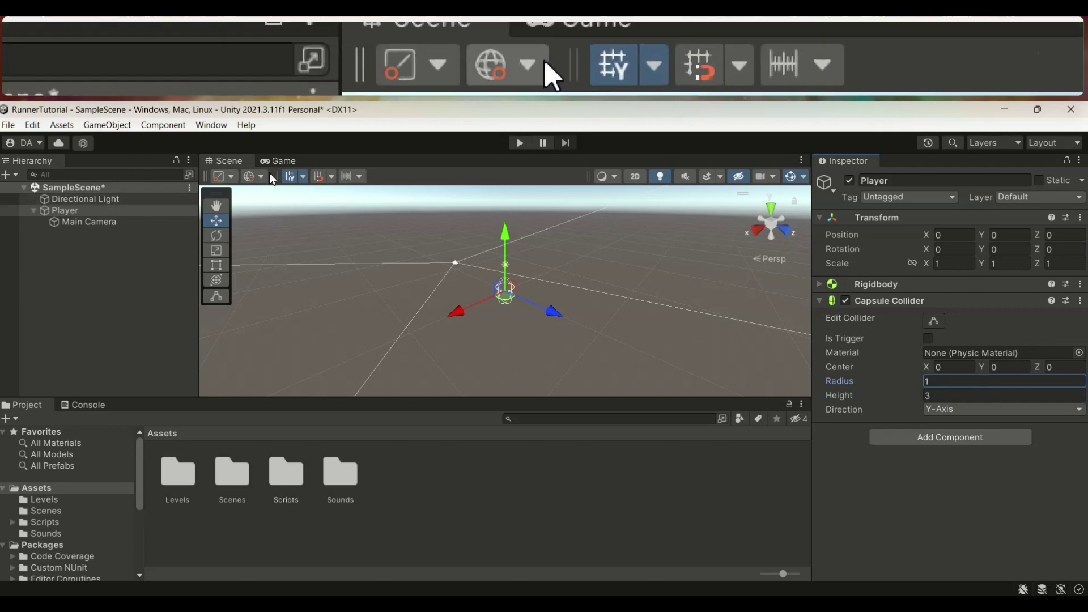
{"action": "left_click", "coordinate": [273, 163]}
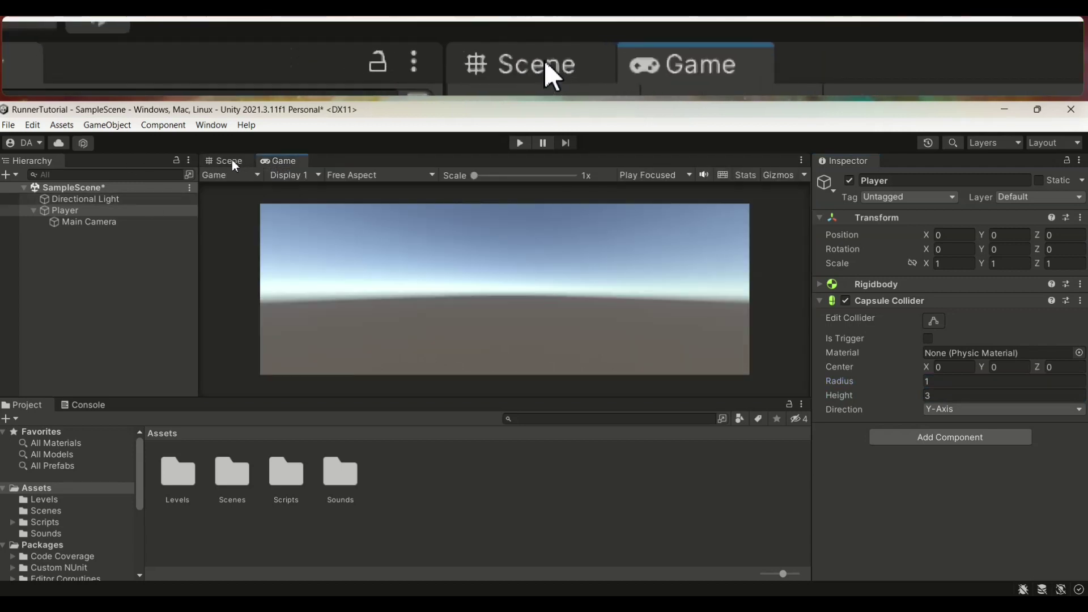
{"action": "left_click", "coordinate": [226, 161]}
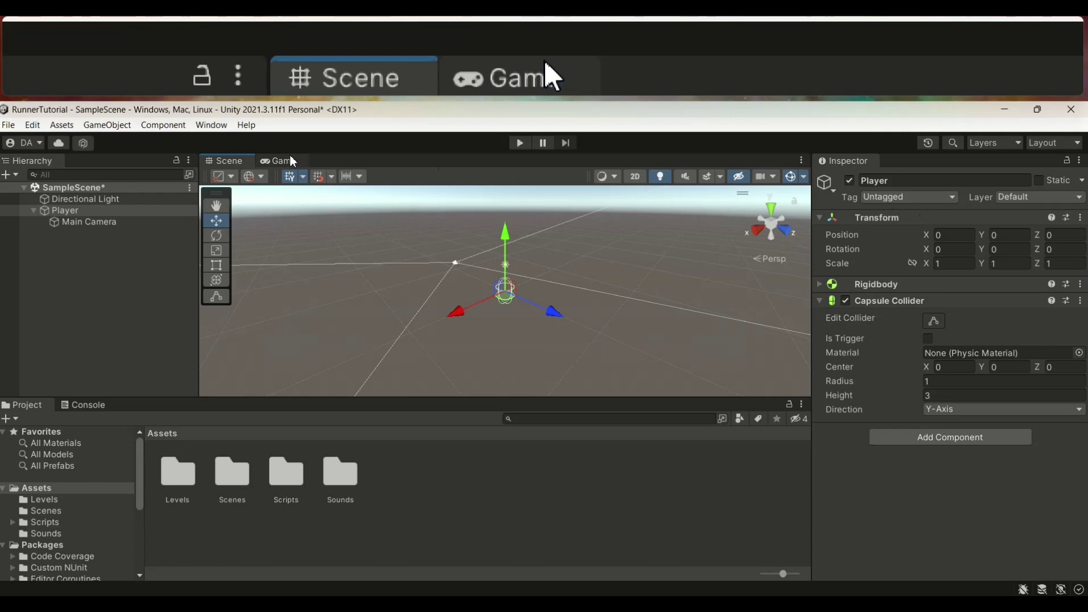
{"action": "mouse_move", "coordinate": [469, 282]}
{"action": "right_mouse_down"}
{"action": "mouse_move", "coordinate": [610, 245]}
{"action": "mouse_move", "coordinate": [606, 306]}
{"action": "right_mouse_up"}
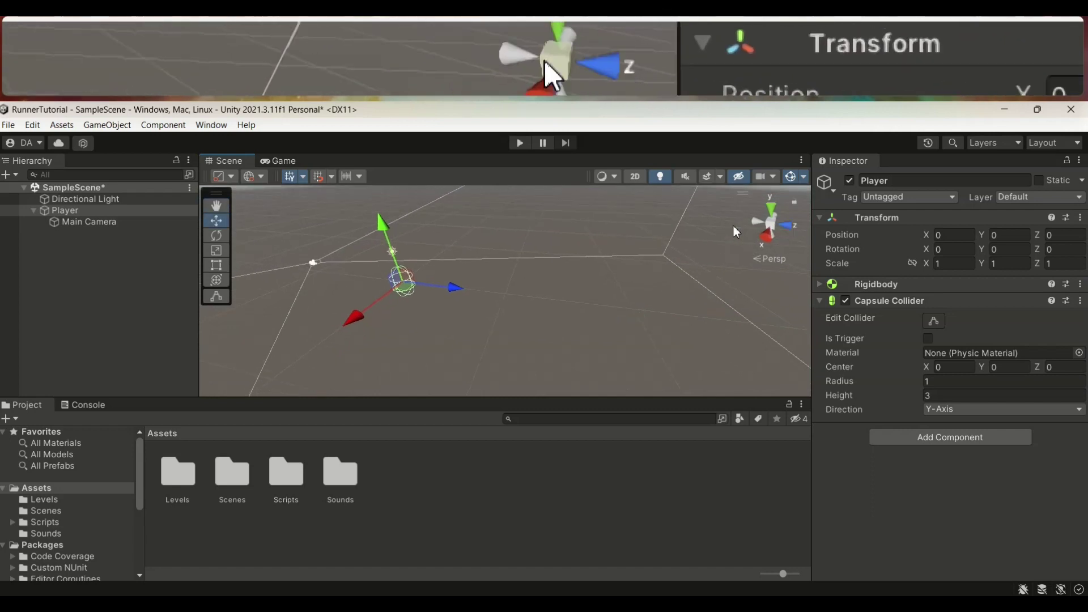
{"action": "left_click", "coordinate": [277, 161]}
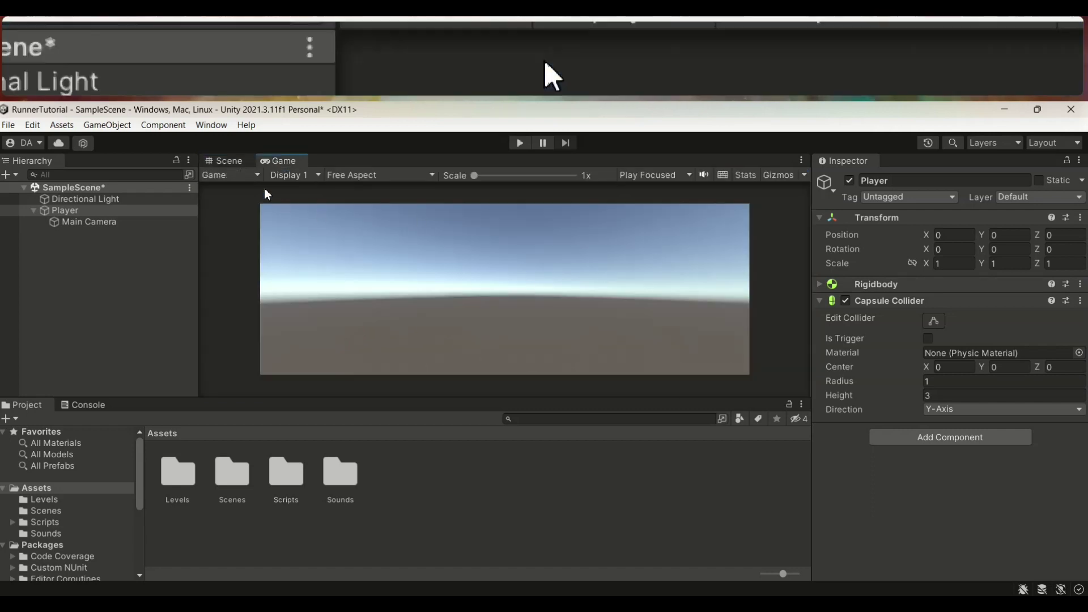
{"action": "left_click", "coordinate": [224, 161]}
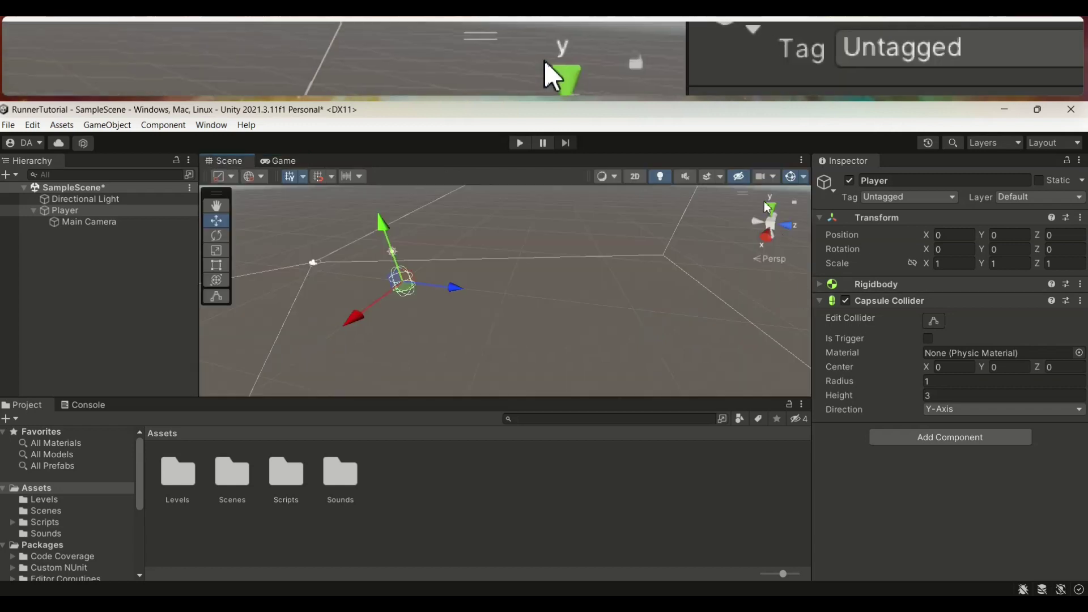
{"action": "left_click", "coordinate": [771, 208]}
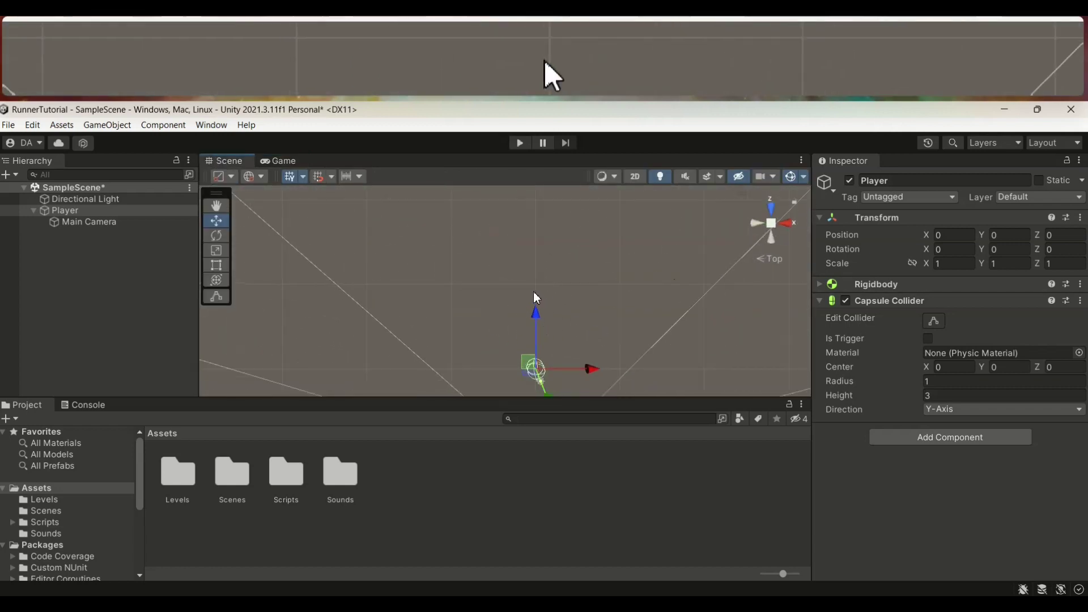
{"action": "scroll", "coordinate": [537, 296], "scroll_direction": "down", "scroll_amount": 2}
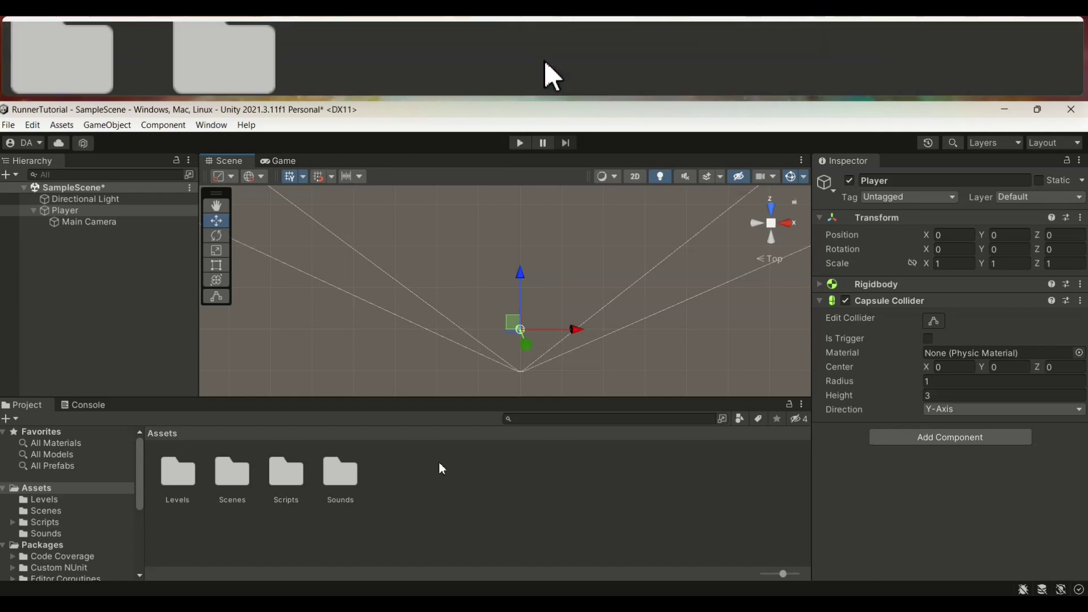
{"action": "left_click_drag", "start_coordinate": [393, 397], "coordinate": [391, 366]}
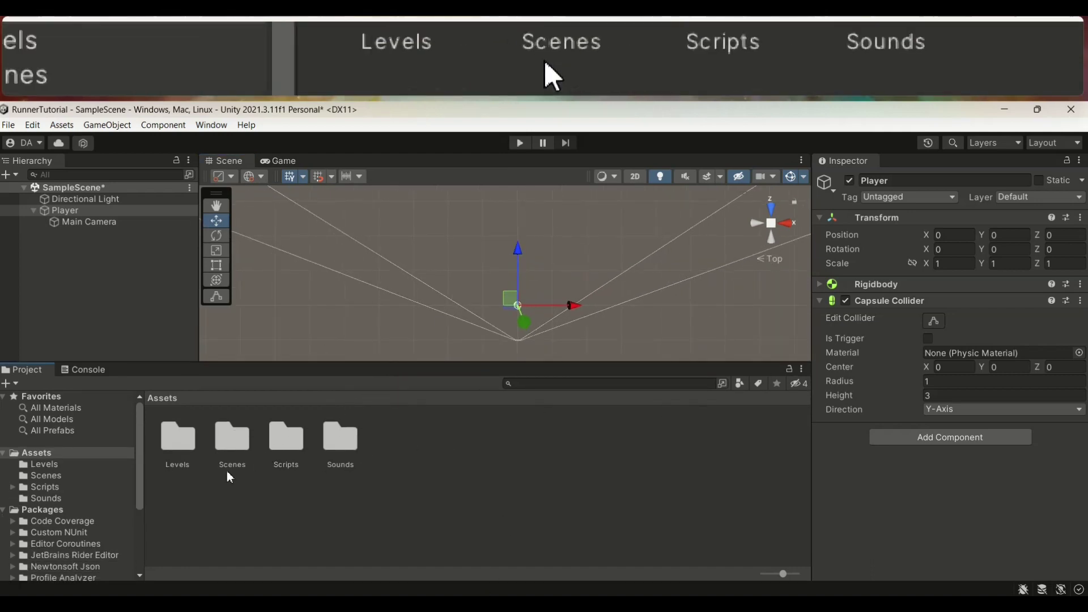
Look inside the Levels folder, then return the Project view to the Assets root.
{"action": "double_click", "coordinate": [193, 446]}
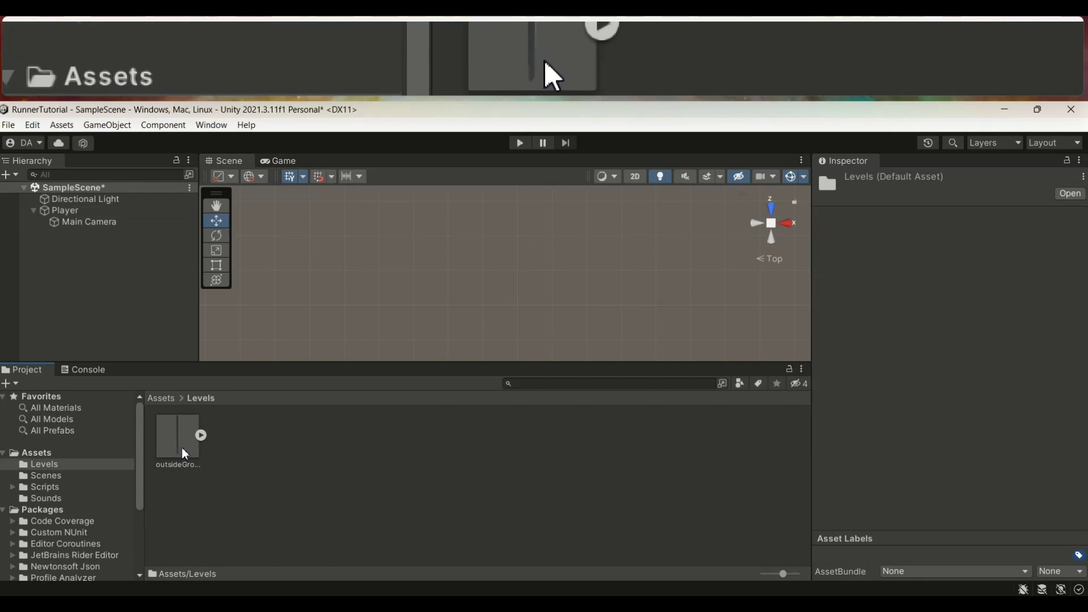
{"action": "left_click", "coordinate": [152, 399]}
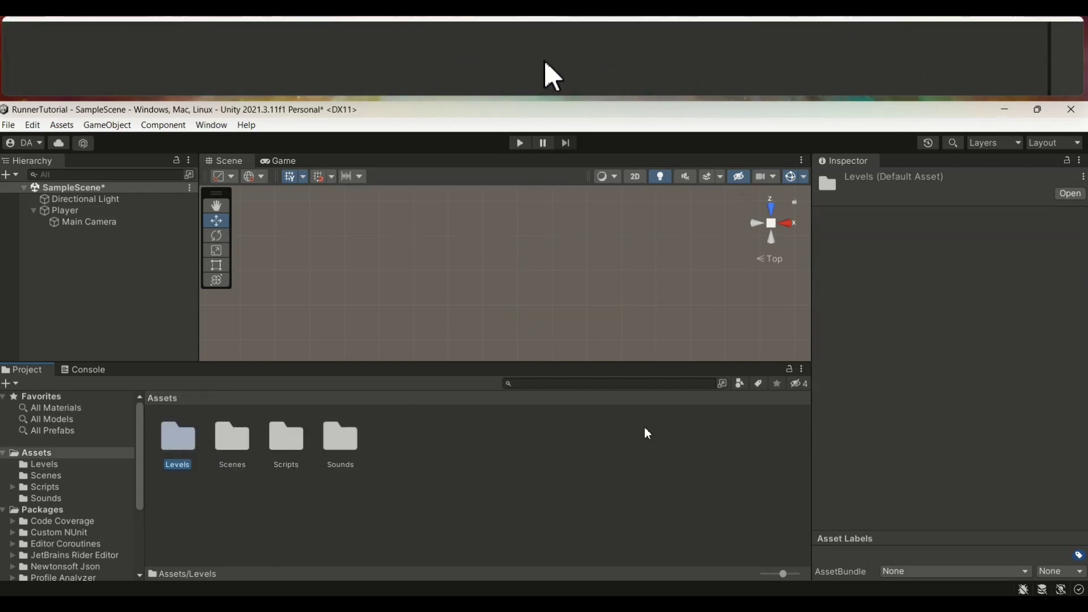
Select the road strip Plane.003 in outsideGroundInfinite and bring up FBX export.
{"action": "left_click", "coordinate": [689, 563]}
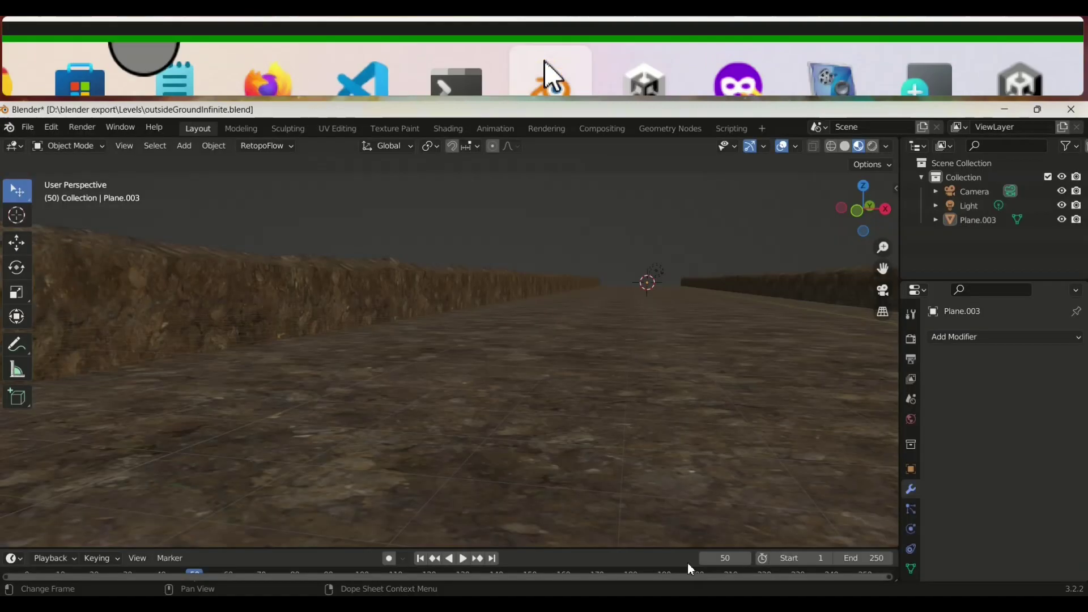
{"action": "scroll", "coordinate": [480, 308], "scroll_direction": "down", "scroll_amount": 5}
{"action": "middle_click_drag", "start_coordinate": [479, 334], "coordinate": [241, 201]}
{"action": "left_click", "coordinate": [433, 366]}
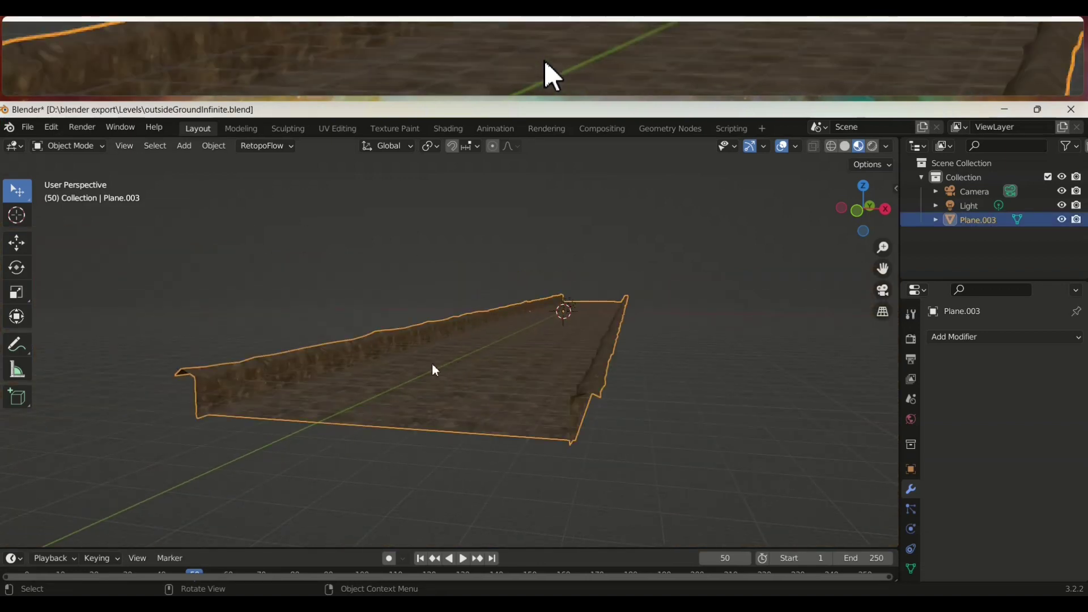
{"action": "left_click", "coordinate": [30, 134]}
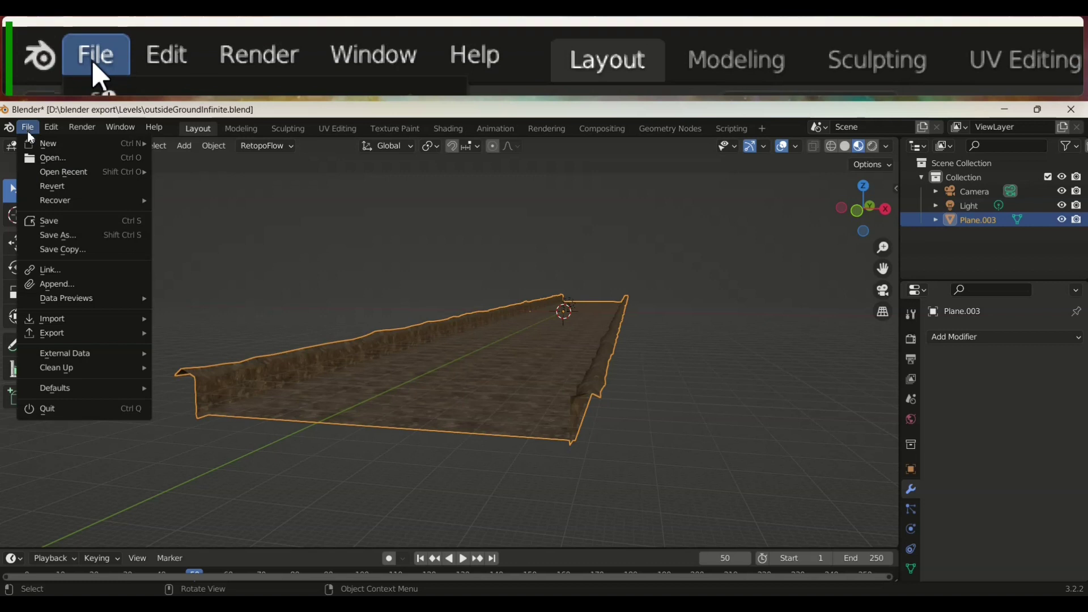
{"action": "mouse_move", "coordinate": [111, 334]}
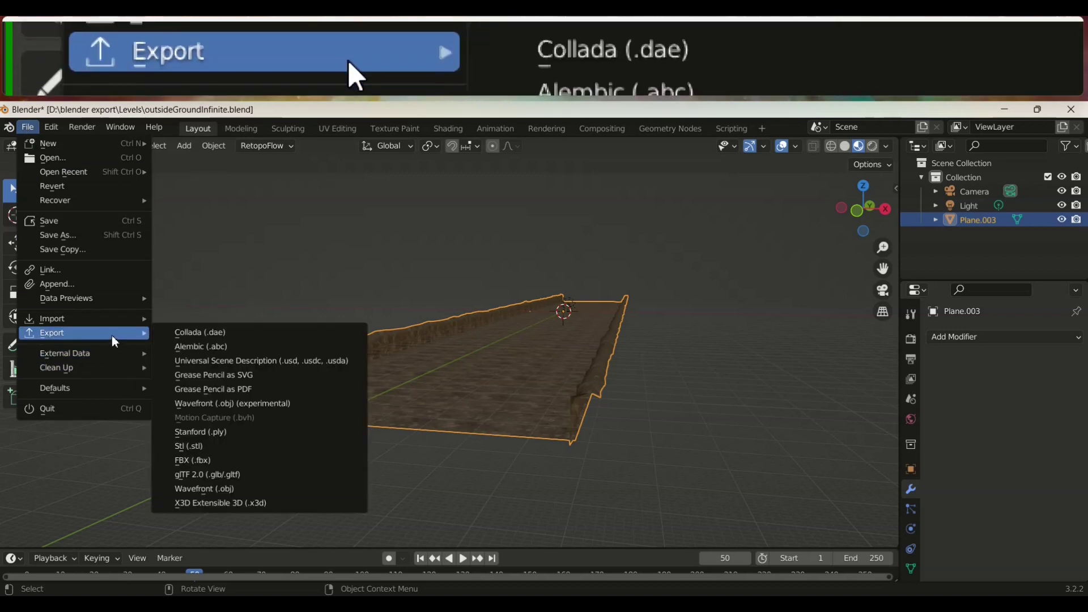
{"action": "left_click", "coordinate": [236, 459]}
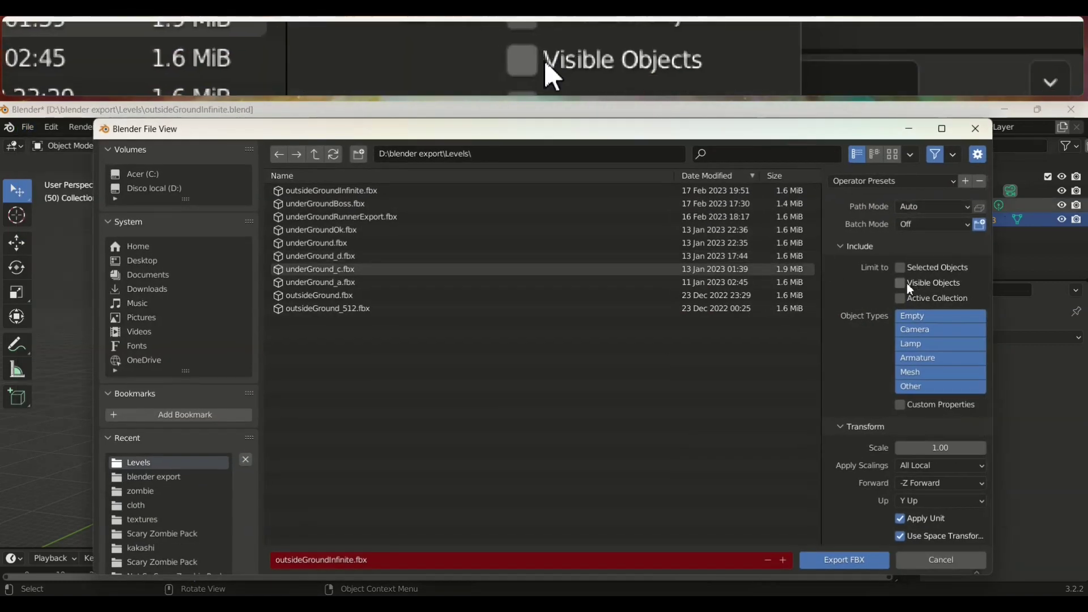
Set FBX export to Copy path mode, embedded textures, selected objects only, Mesh type.
{"action": "left_click", "coordinate": [967, 208]}
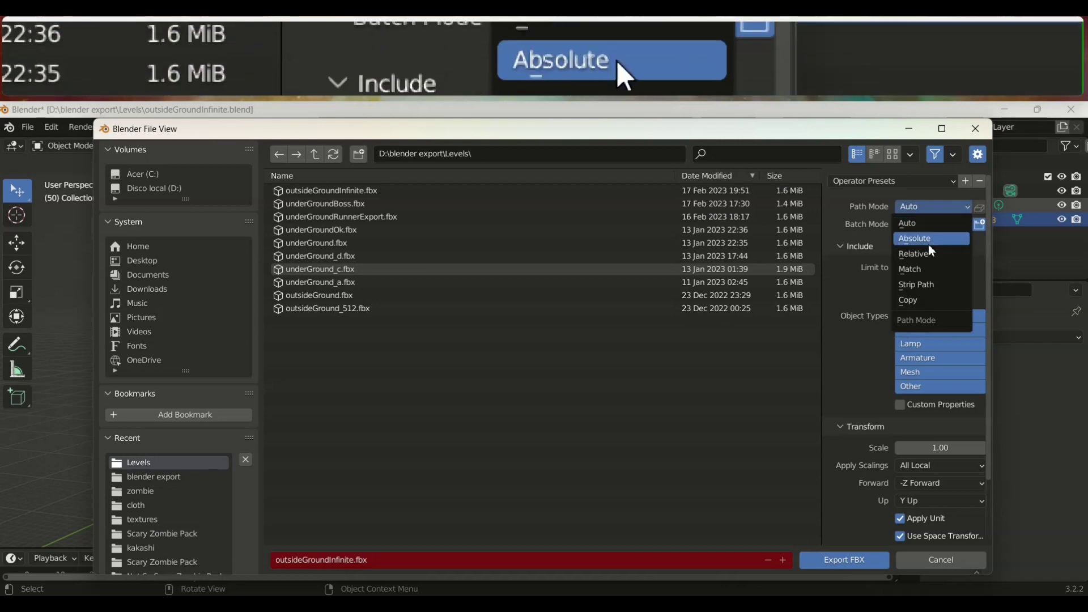
{"action": "left_click", "coordinate": [924, 301]}
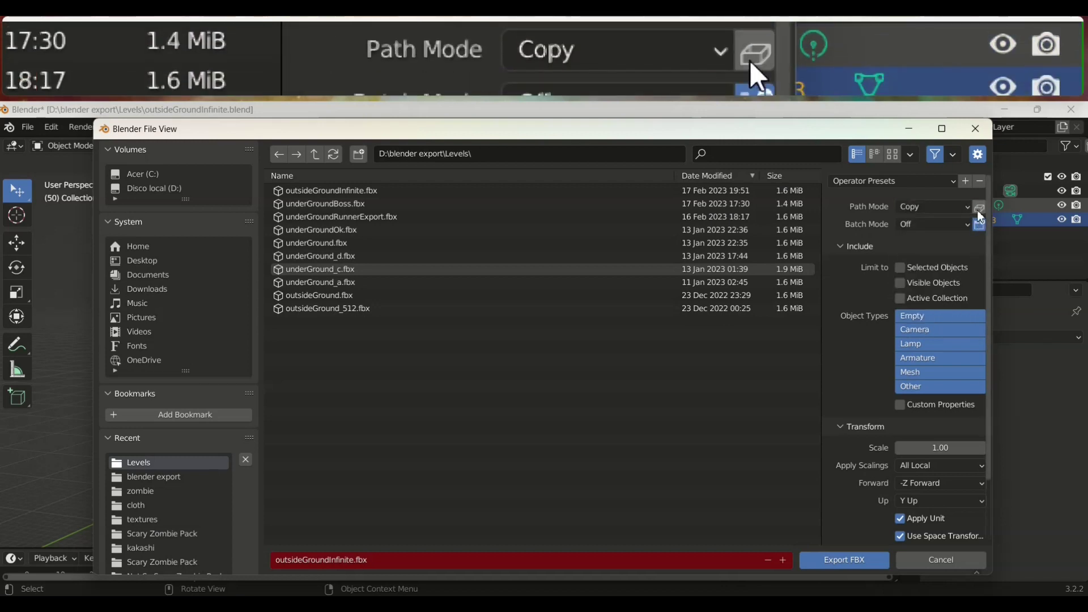
{"action": "left_click", "coordinate": [980, 209]}
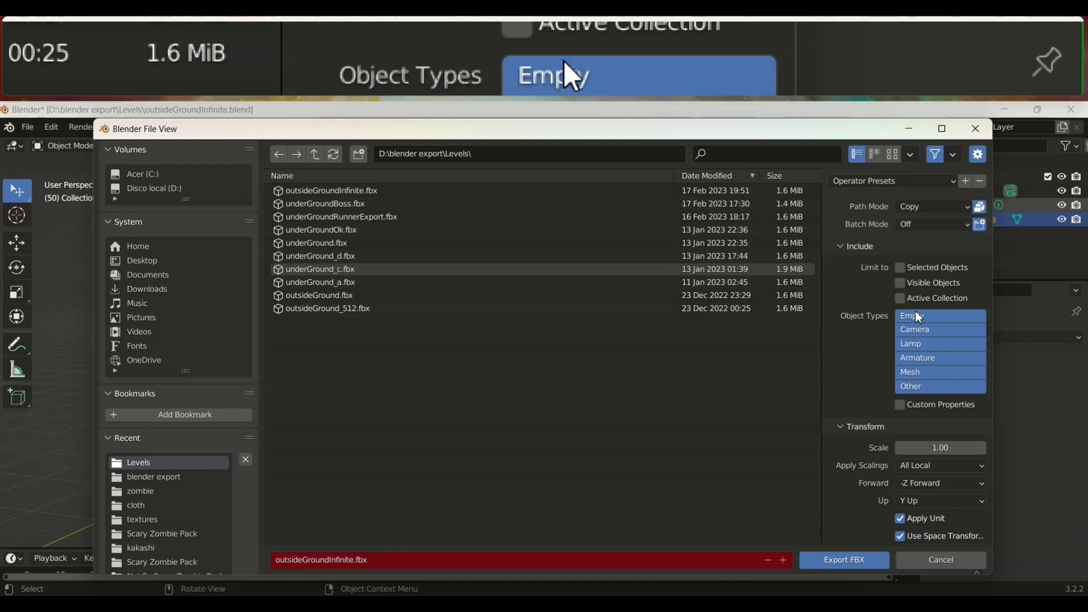
{"action": "left_click", "coordinate": [903, 267]}
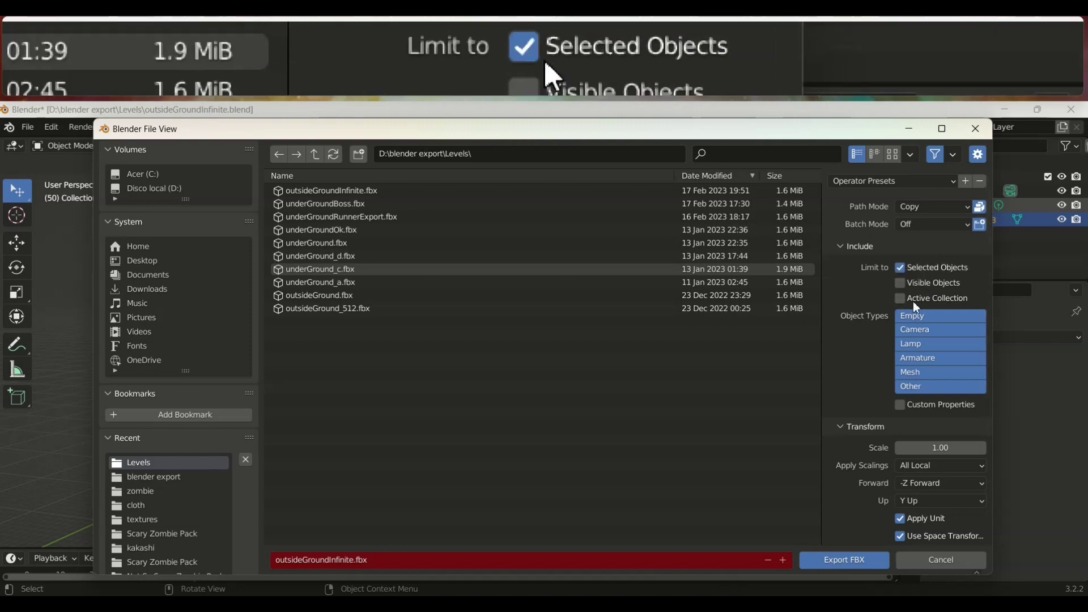
{"action": "left_click", "coordinate": [929, 373]}
Name the file Level1.fbx and export it.
{"action": "left_click", "coordinate": [343, 561]}
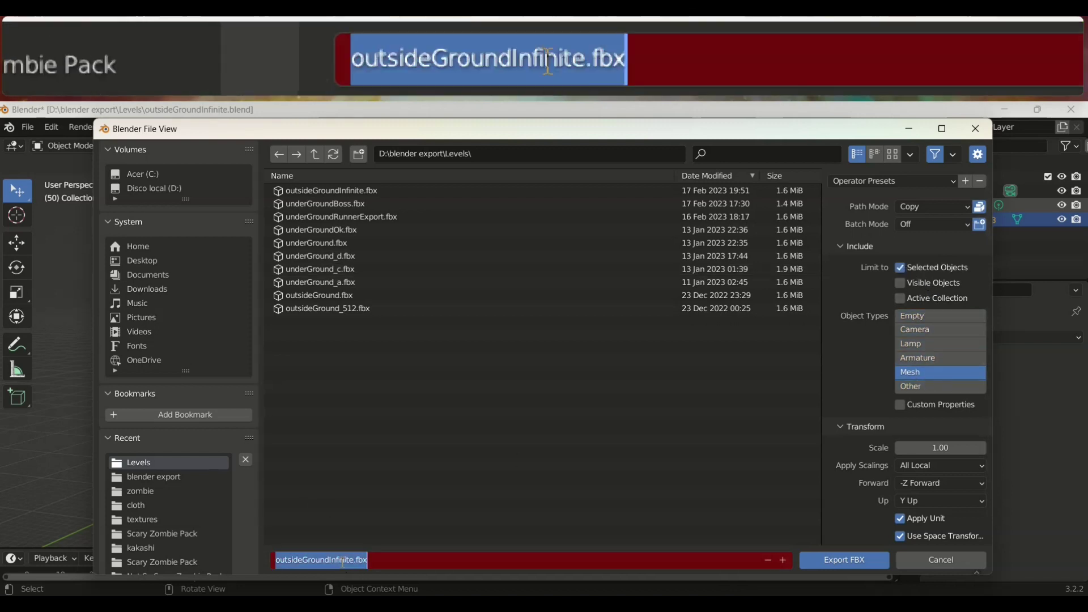
{"action": "left_click", "coordinate": [354, 560]}
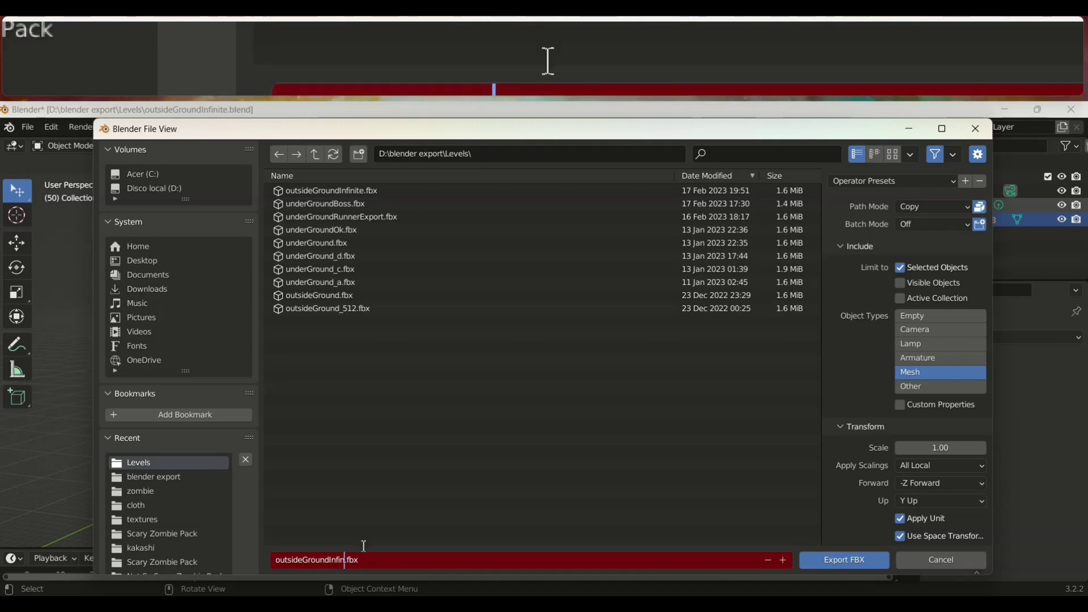
{"action": "key", "text": "BackSpace"}
{"action": "key", "text": "BackSpace"}
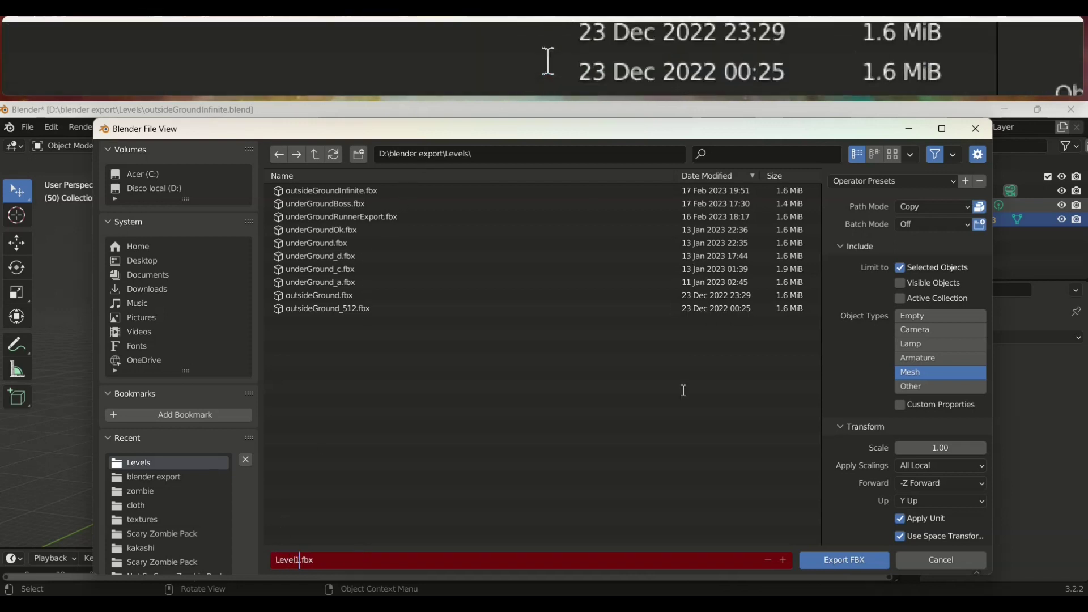
{"action": "left_click", "coordinate": [842, 559]}
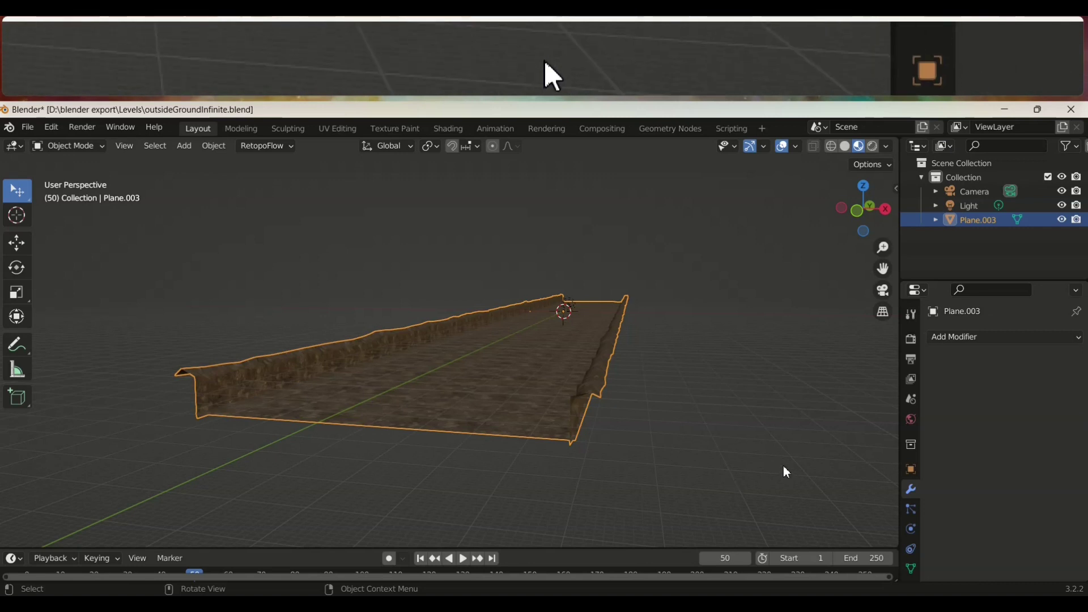
Open the Levels folder in Unity's Project panel.
{"action": "left_click", "coordinate": [839, 604]}
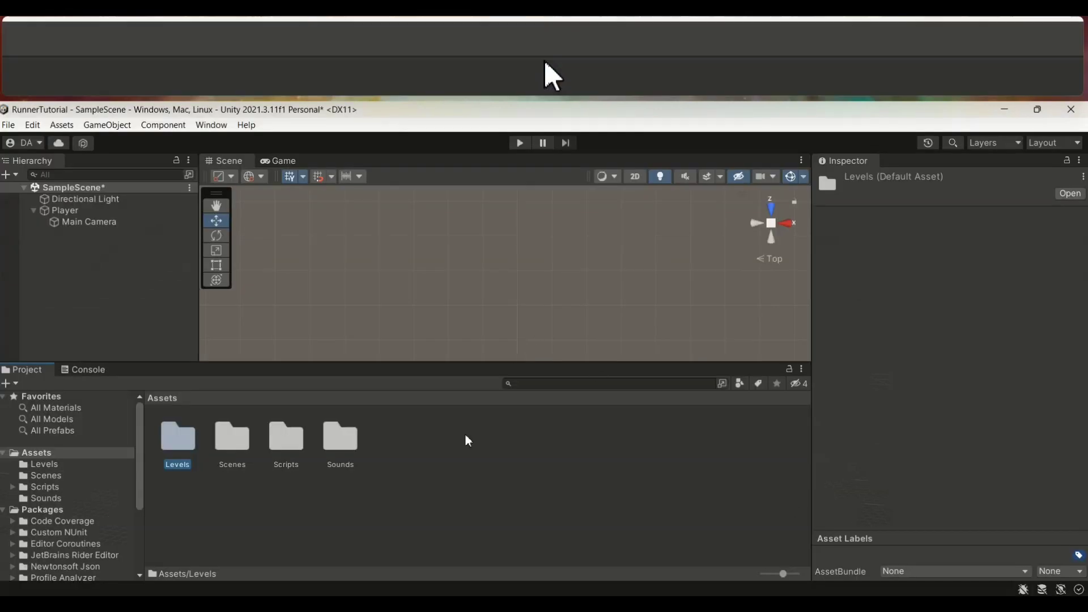
{"action": "left_click", "coordinate": [448, 483]}
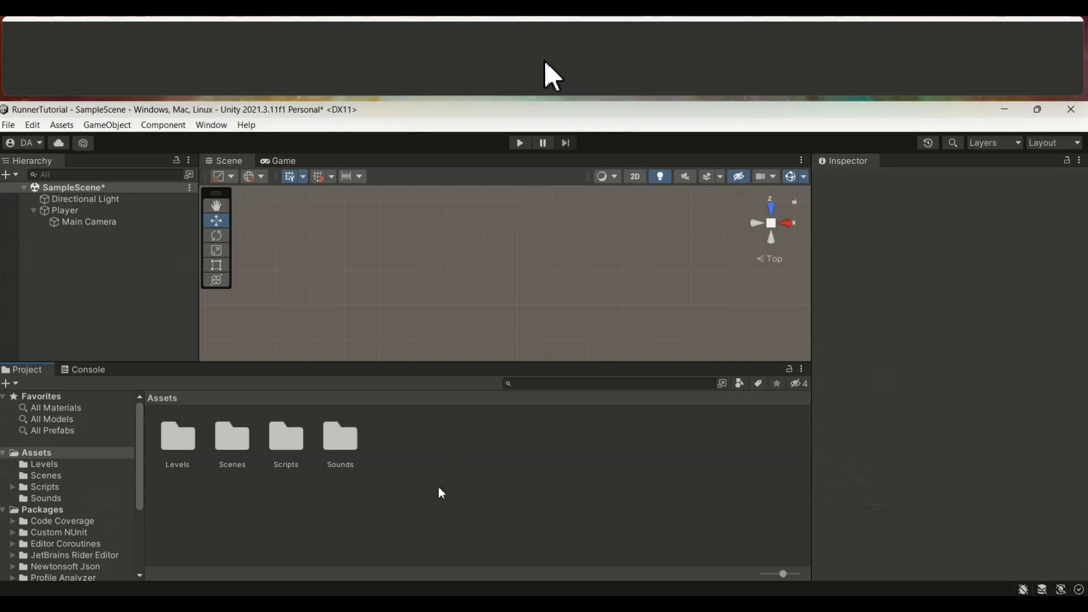
{"action": "double_click", "coordinate": [190, 451]}
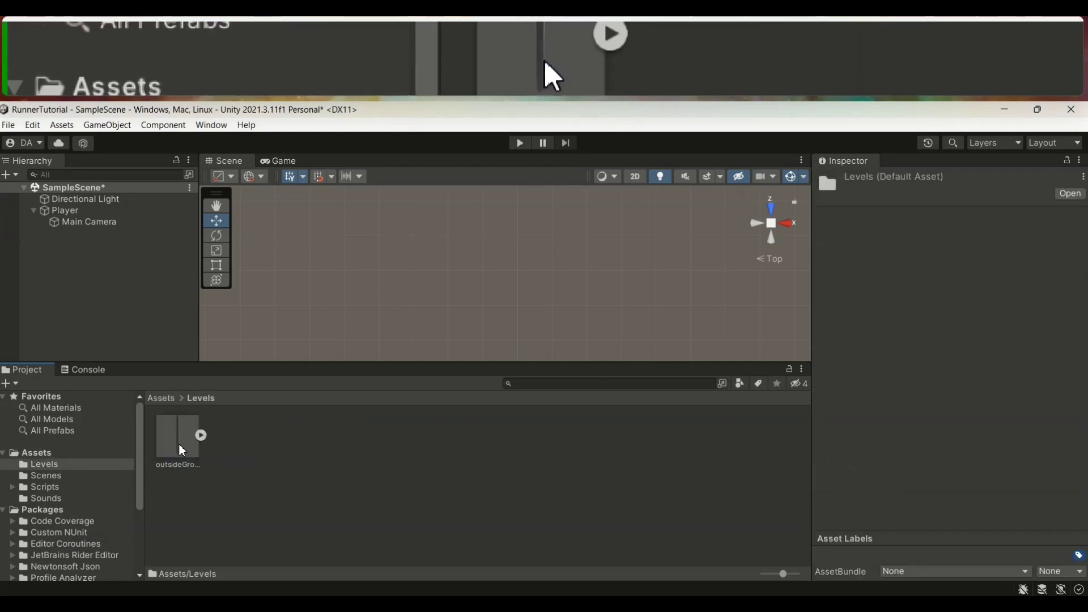
Import Level1.fbx from D:\blender export\Levels into the project's Levels folder.
{"action": "right_click", "coordinate": [374, 462]}
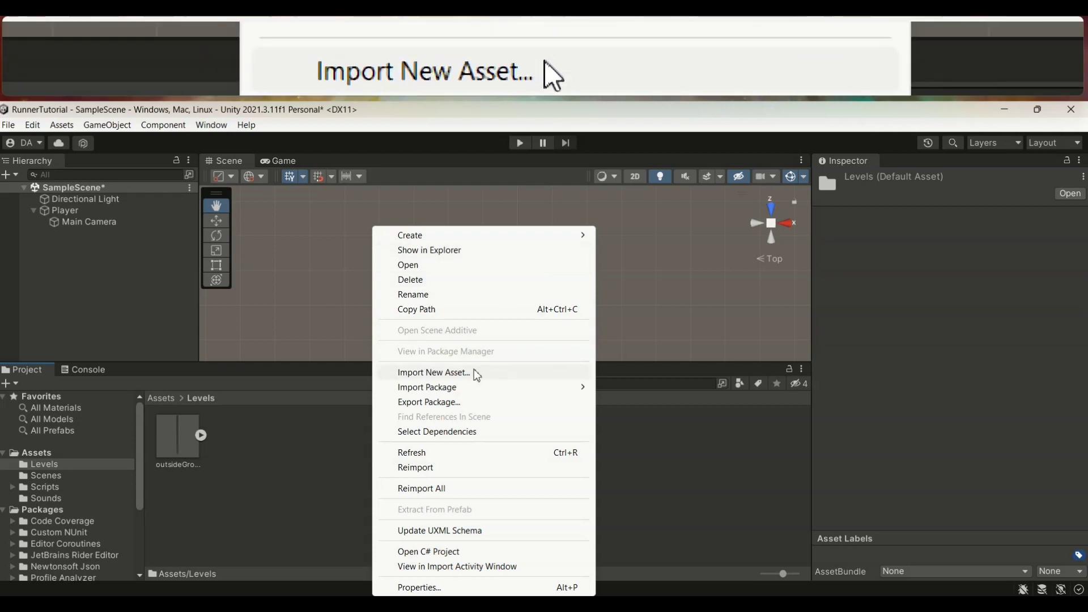
{"action": "left_click", "coordinate": [476, 373]}
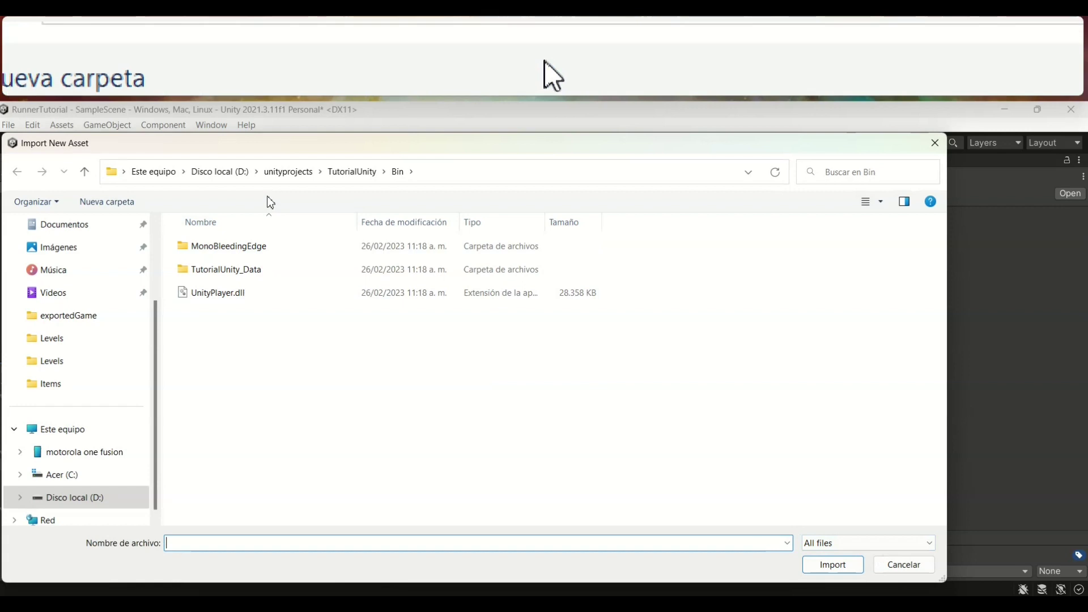
{"action": "left_click", "coordinate": [228, 177]}
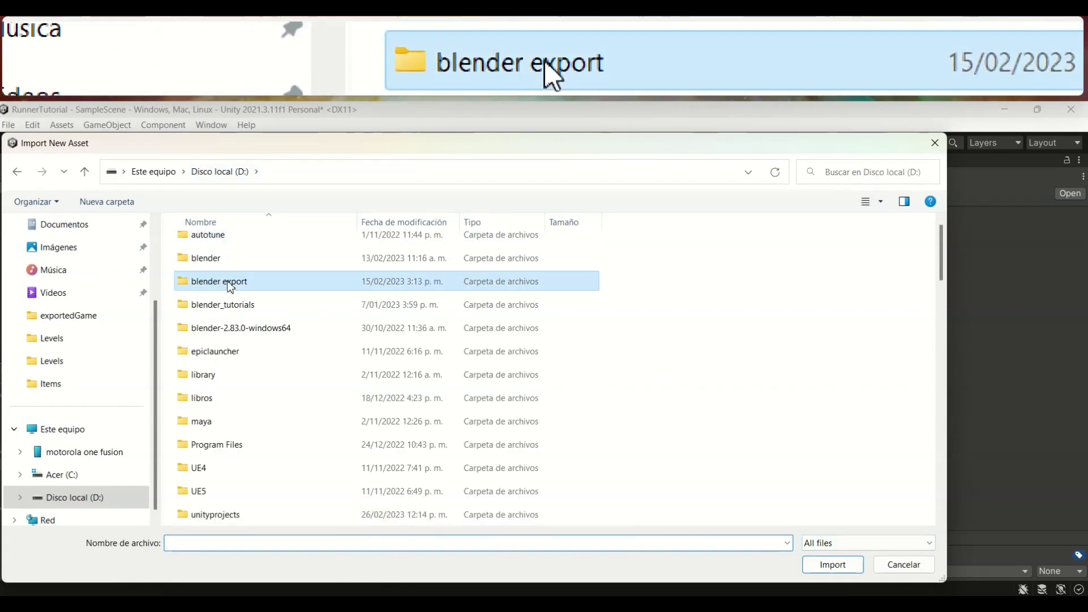
{"action": "double_click", "coordinate": [233, 279]}
{"action": "scroll", "coordinate": [241, 397], "scroll_direction": "down", "scroll_amount": 1}
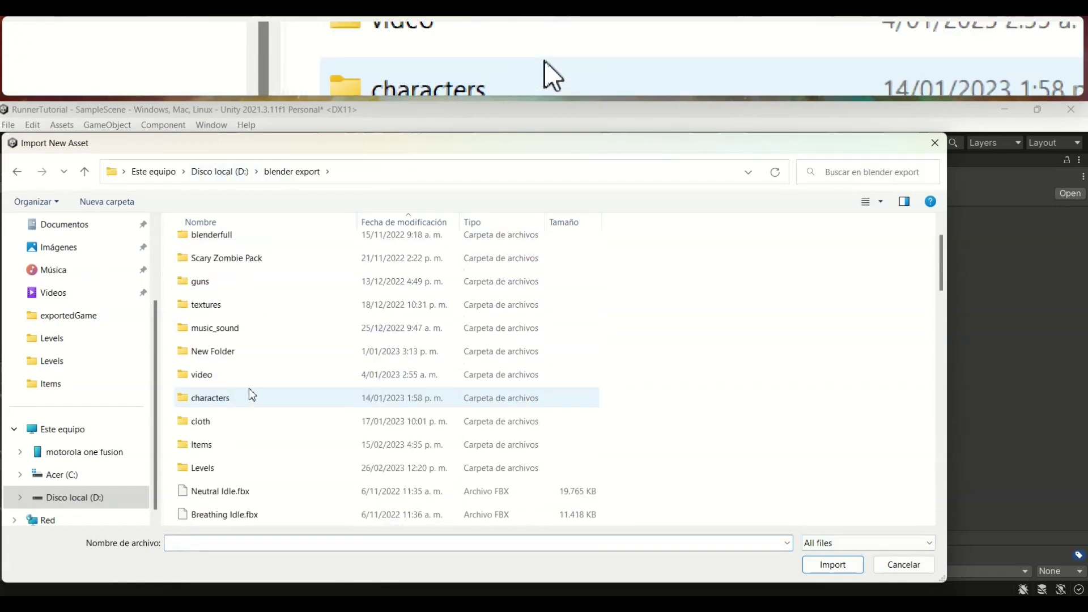
{"action": "double_click", "coordinate": [214, 472]}
{"action": "left_click", "coordinate": [209, 252]}
{"action": "double_click", "coordinate": [209, 252]}
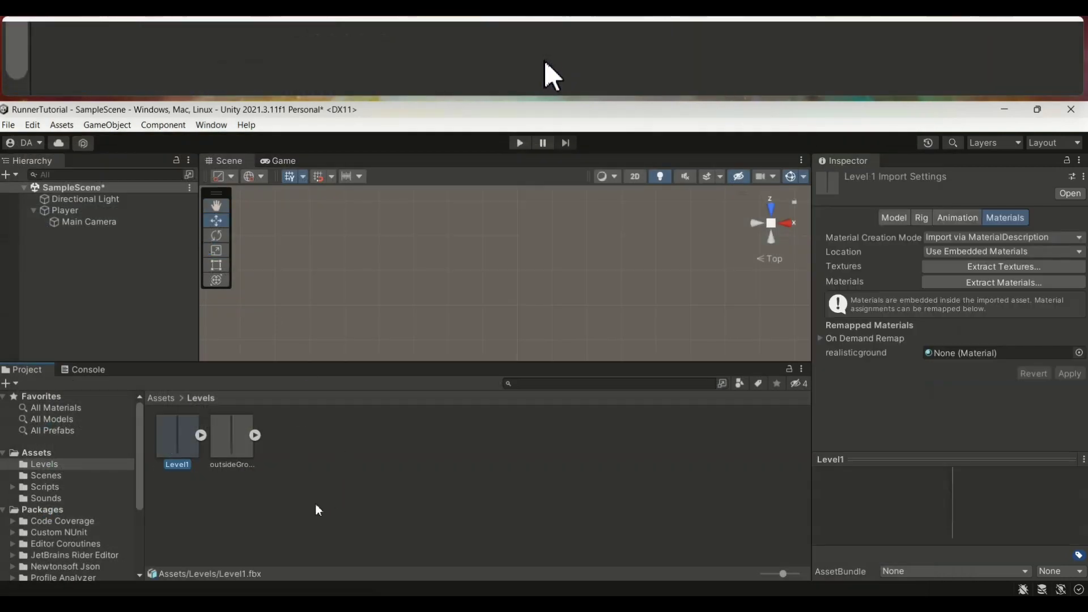
Delete the outsideGroundInfinite asset and select Level1 to show its import settings.
{"action": "left_click", "coordinate": [224, 430]}
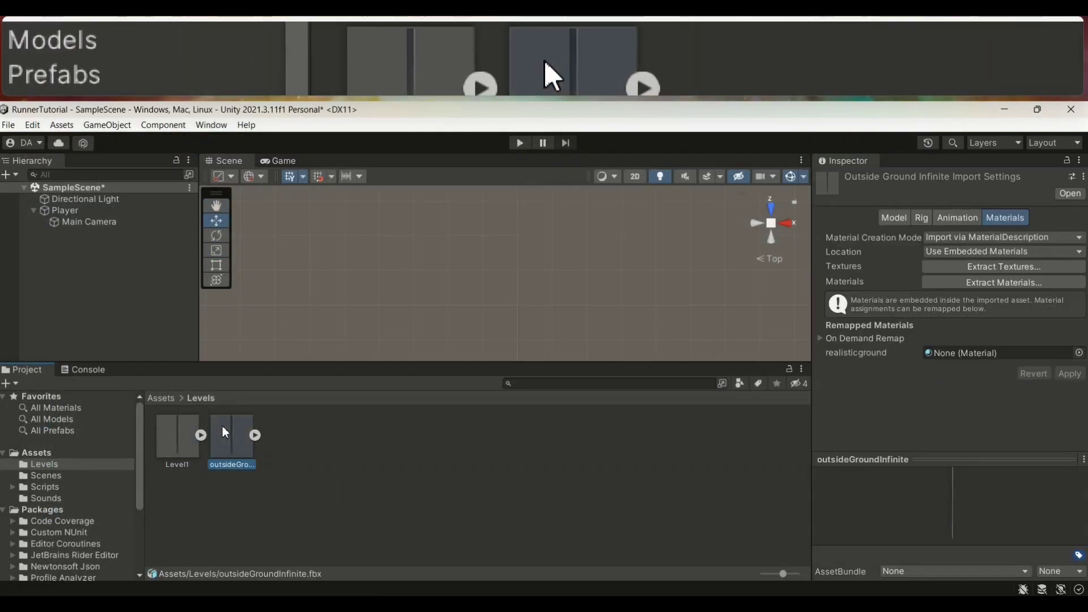
{"action": "key", "text": "Delete"}
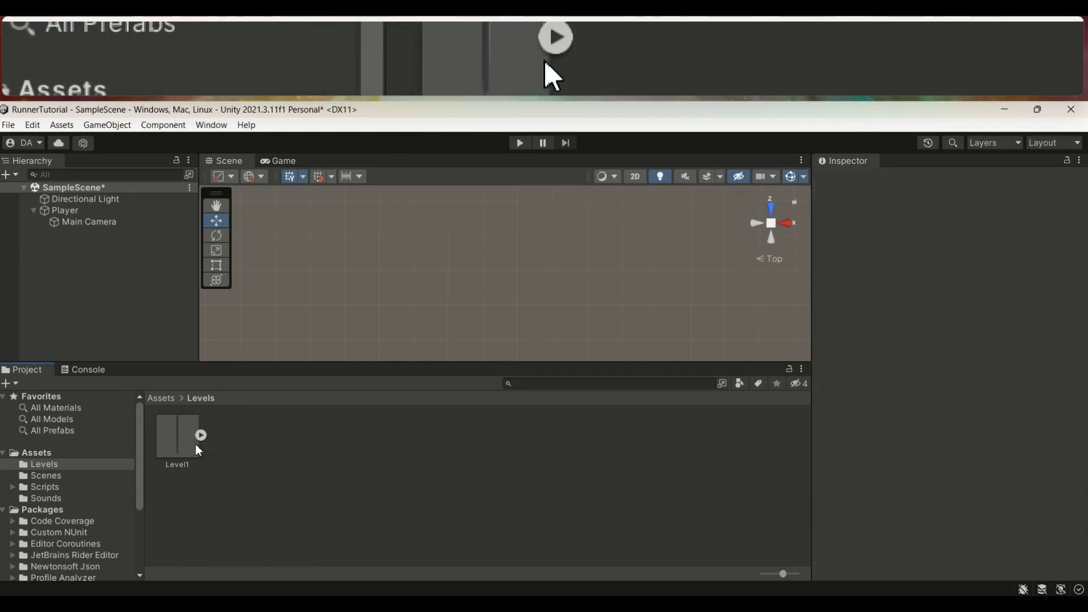
{"action": "left_click", "coordinate": [198, 451]}
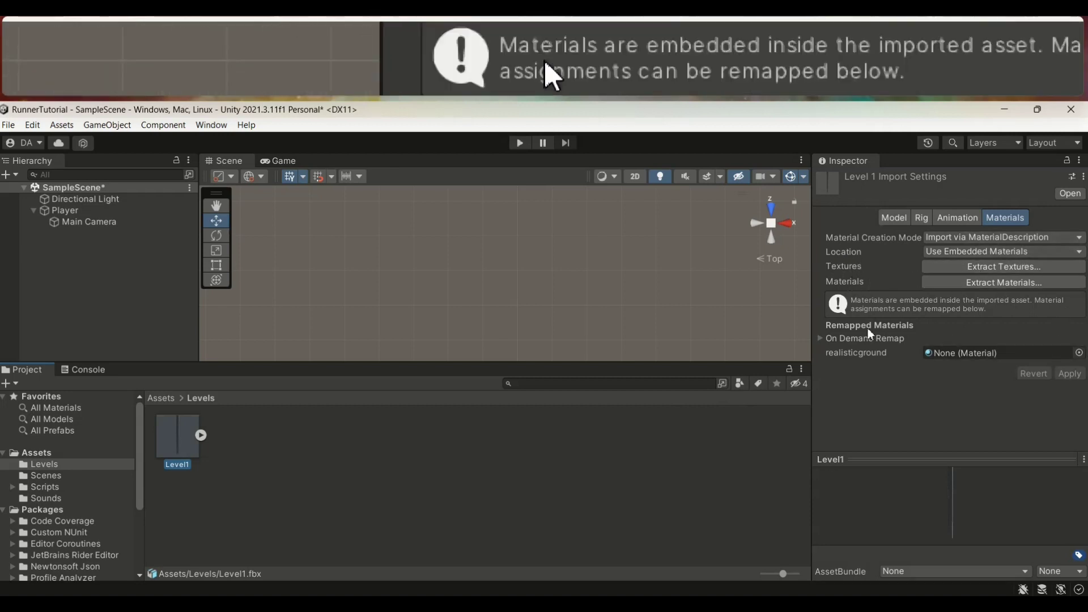
Inspect the road strip mesh in Blender, then go back to Unity.
{"action": "left_click", "coordinate": [548, 600]}
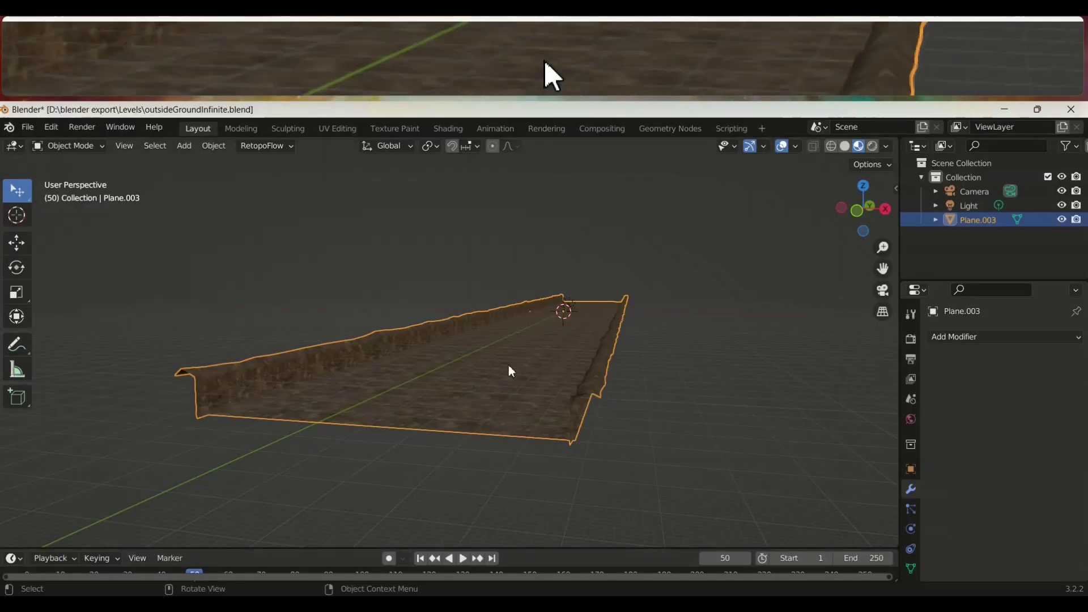
{"action": "middle_click_drag", "start_coordinate": [637, 386], "coordinate": [621, 372]}
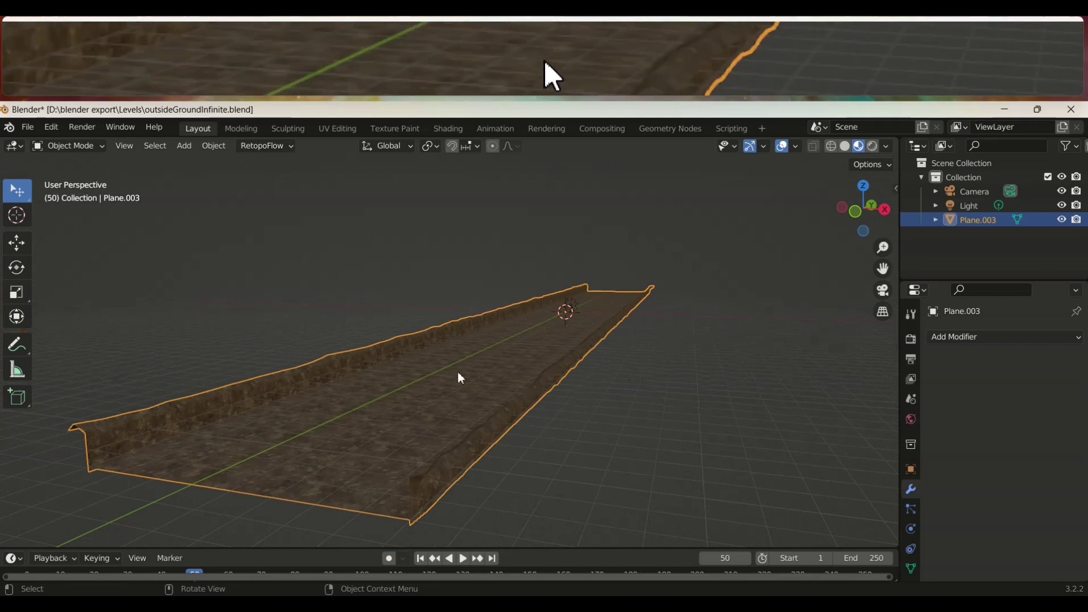
{"action": "left_click", "coordinate": [893, 600]}
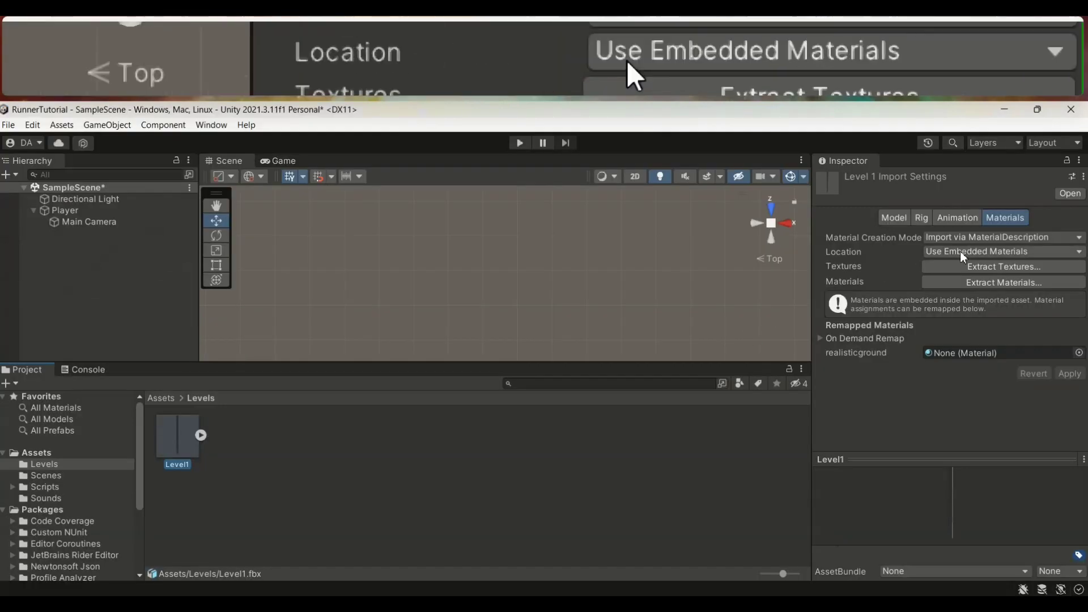
Extract Level1's textures into a newly created 'textures' folder inside Assets/Levels.
{"action": "left_click", "coordinate": [992, 267]}
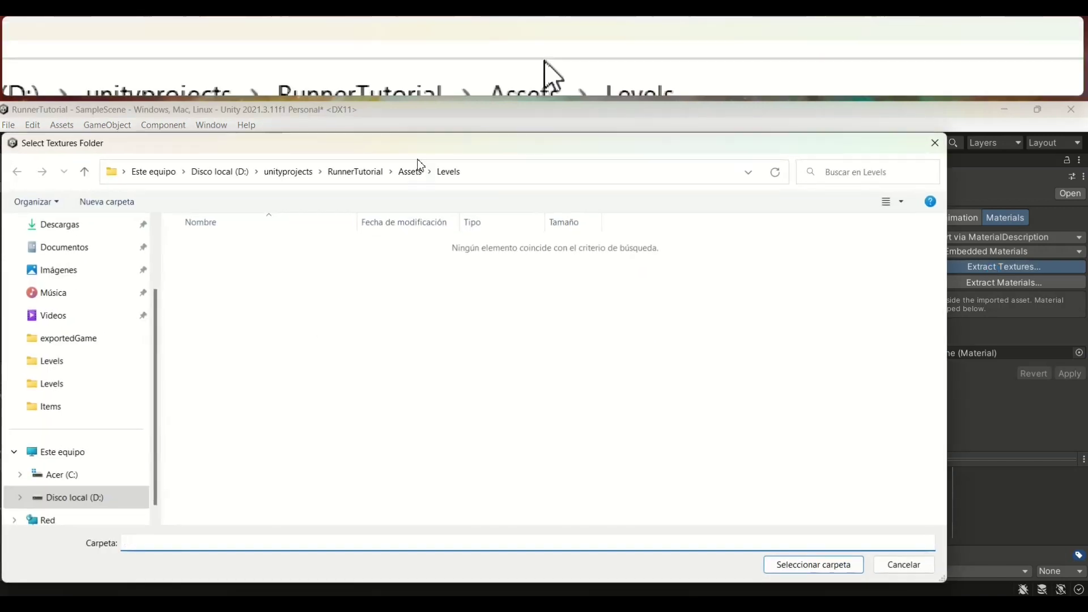
{"action": "right_click", "coordinate": [462, 325]}
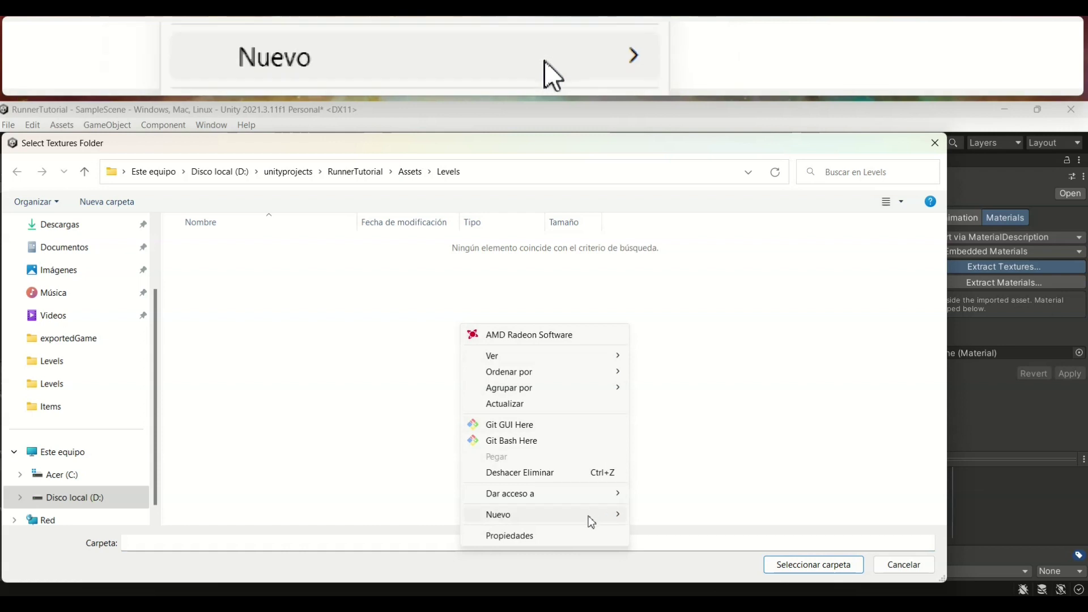
{"action": "mouse_move", "coordinate": [588, 515]}
{"action": "left_click", "coordinate": [743, 268]}
{"action": "type", "text": "textures"}
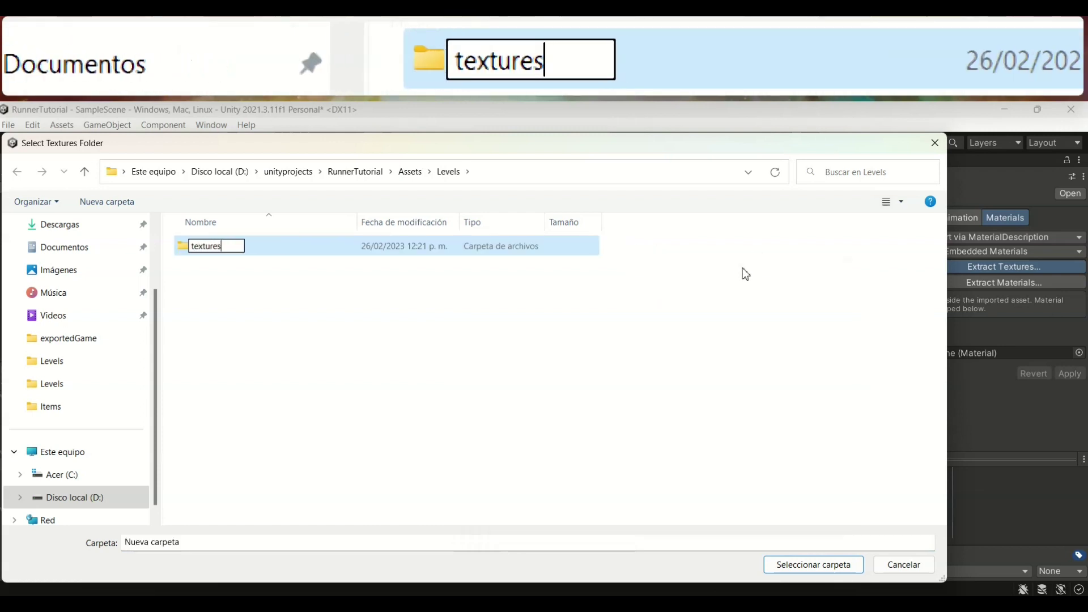
{"action": "key", "text": "Return"}
{"action": "key", "text": "Return"}
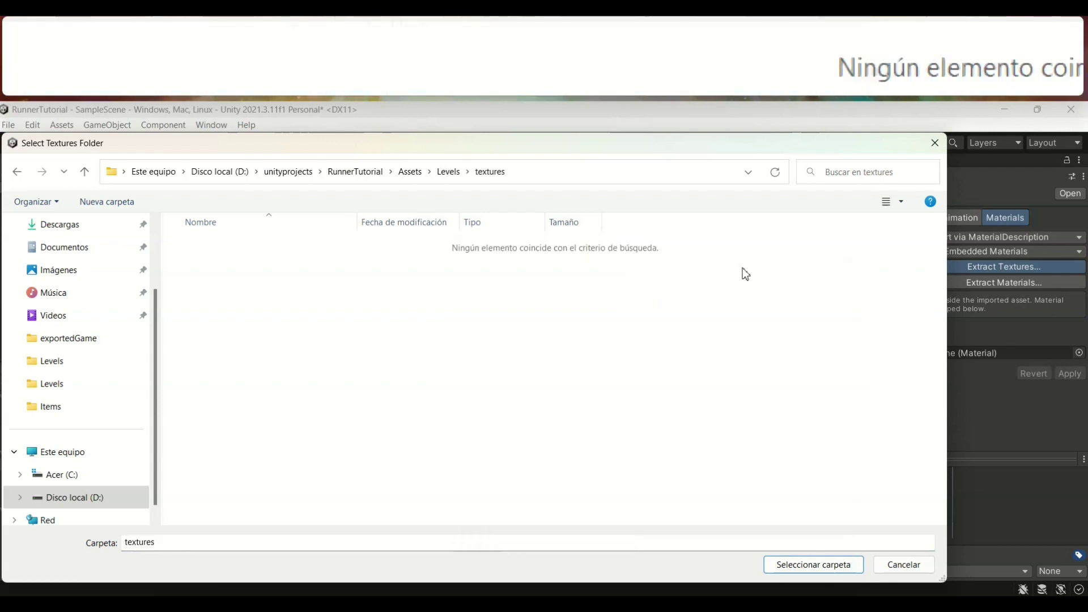
{"action": "left_click", "coordinate": [792, 561]}
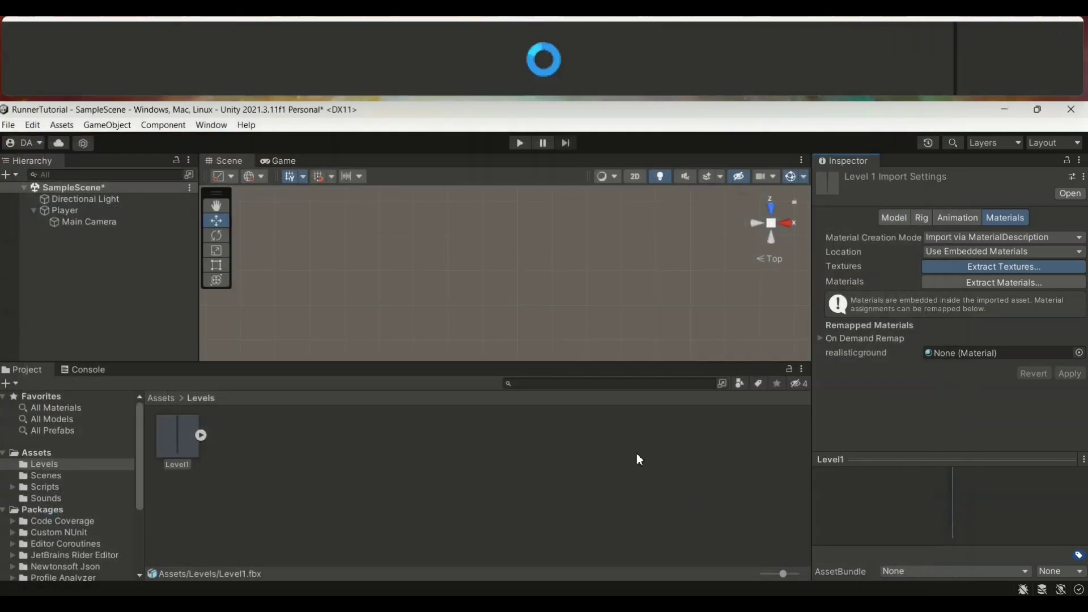
Extract Level1's materials into a newly created 'materials' folder inside Assets/Levels.
{"action": "left_click", "coordinate": [1013, 282]}
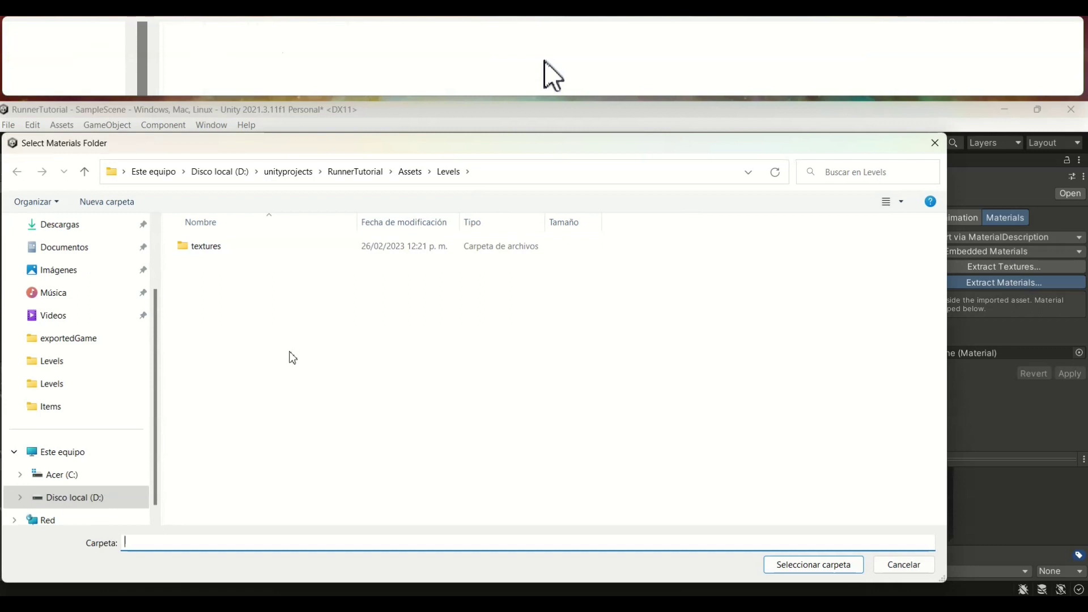
{"action": "right_click", "coordinate": [292, 357]}
{"action": "mouse_move", "coordinate": [451, 560]}
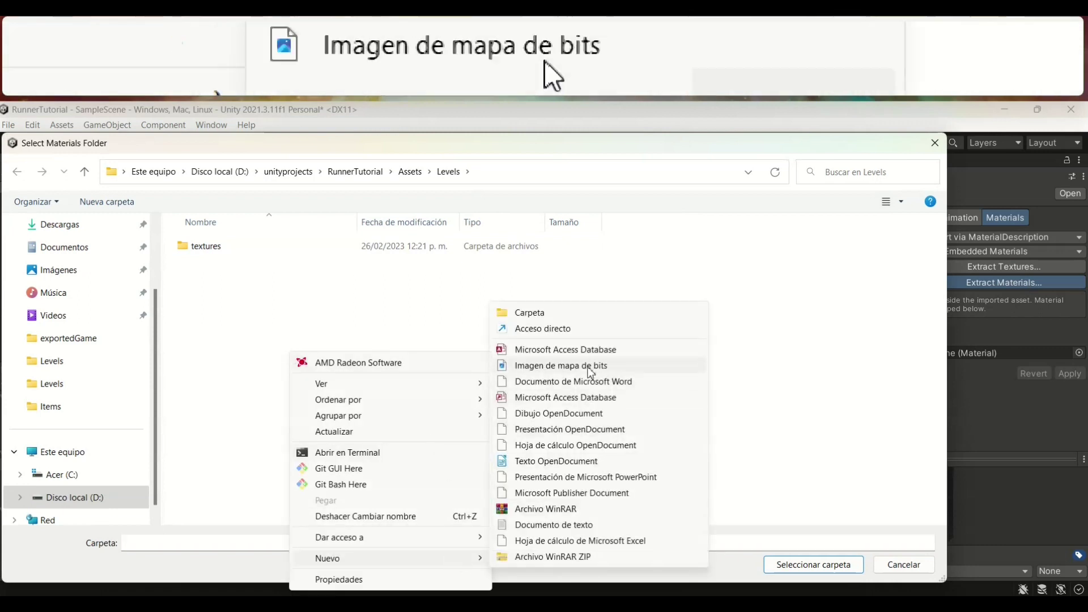
{"action": "left_click", "coordinate": [568, 314]}
{"action": "type", "text": "matr"}
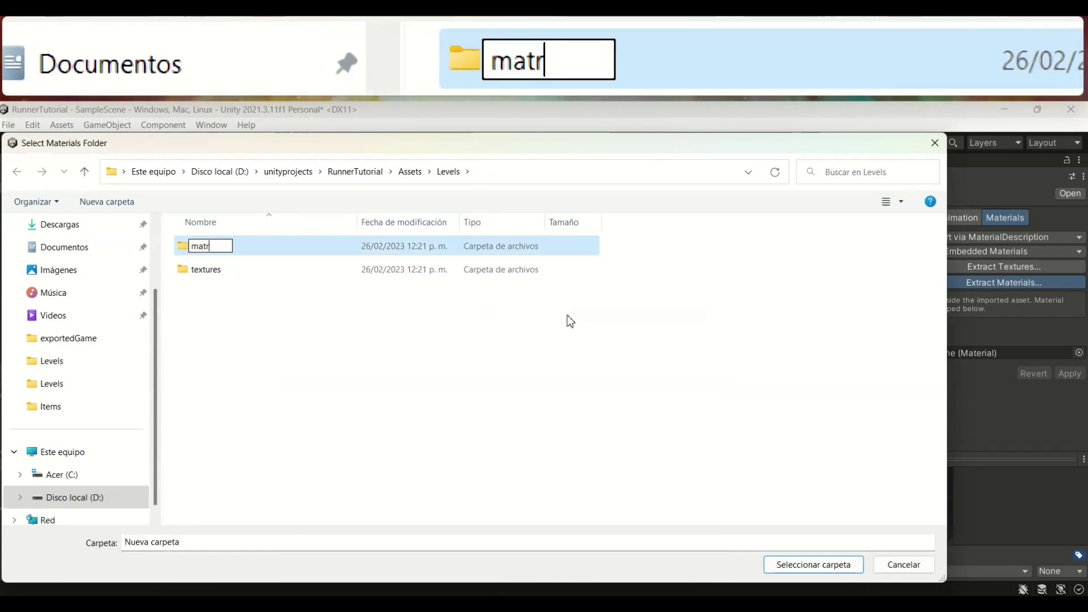
{"action": "key", "text": "BackSpace"}
{"action": "type", "text": "erials"}
{"action": "key", "text": "Return"}
{"action": "key", "text": "Return"}
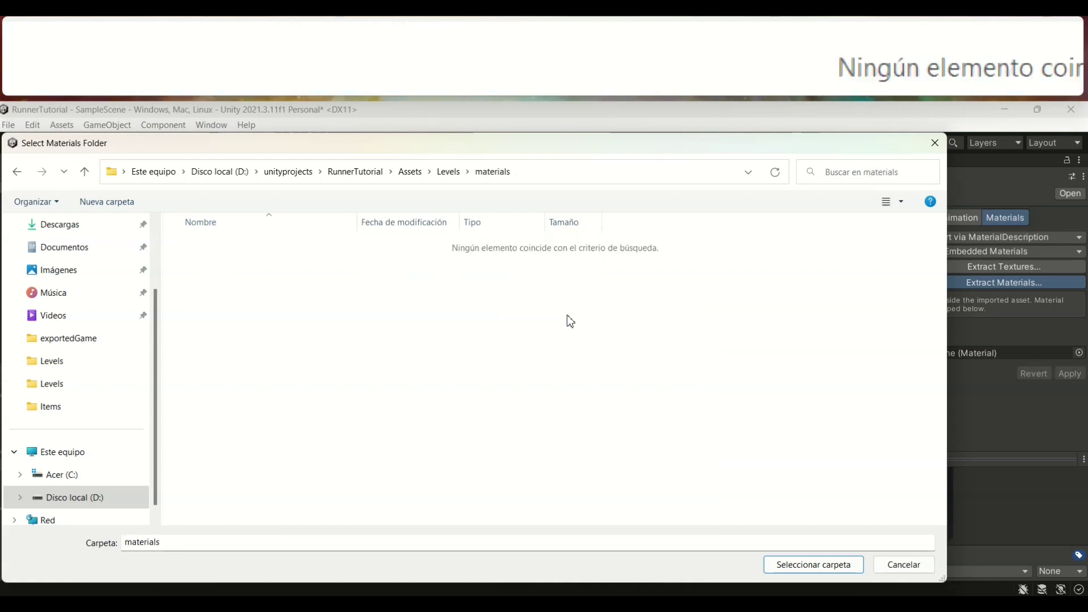
{"action": "left_click", "coordinate": [780, 565]}
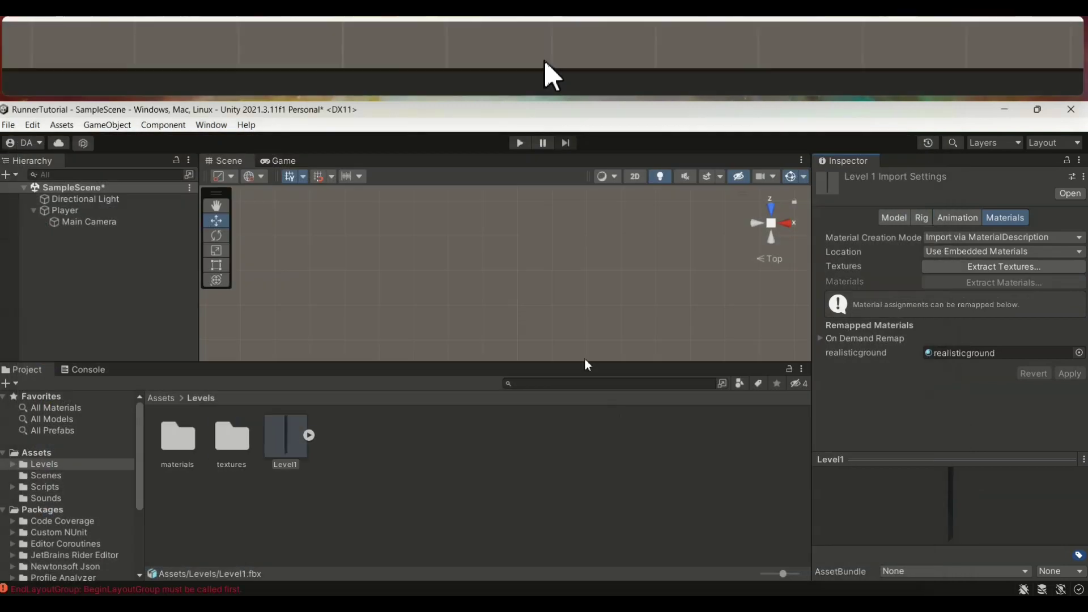
Enlarge the Scene view and drag the Level1 model into the scene under the Player.
{"action": "left_click", "coordinate": [611, 505]}
{"action": "left_click", "coordinate": [284, 462]}
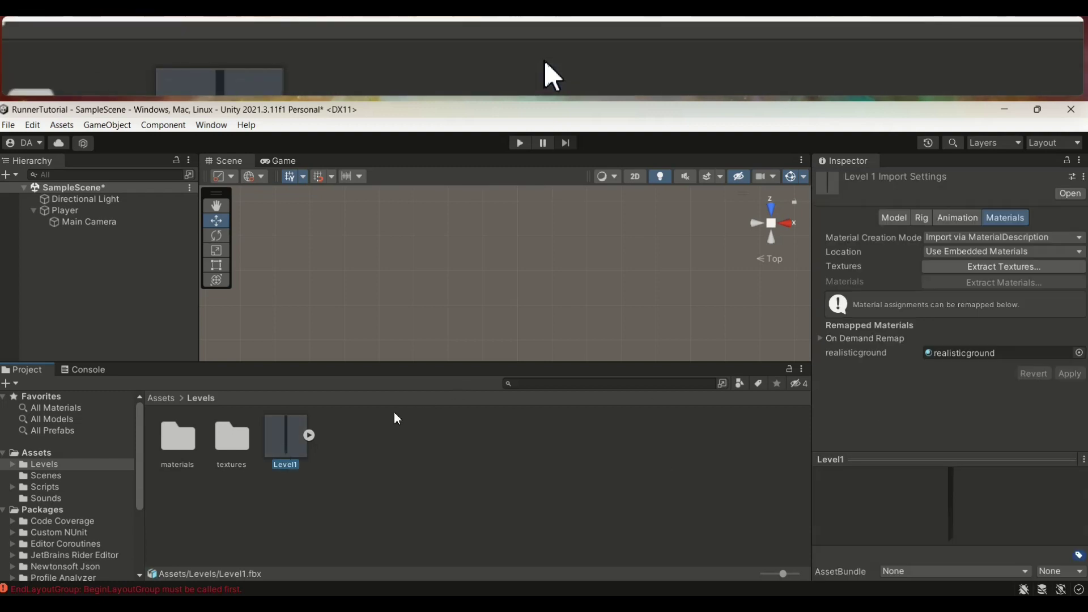
{"action": "middle_click_drag", "start_coordinate": [293, 245], "coordinate": [388, 259]}
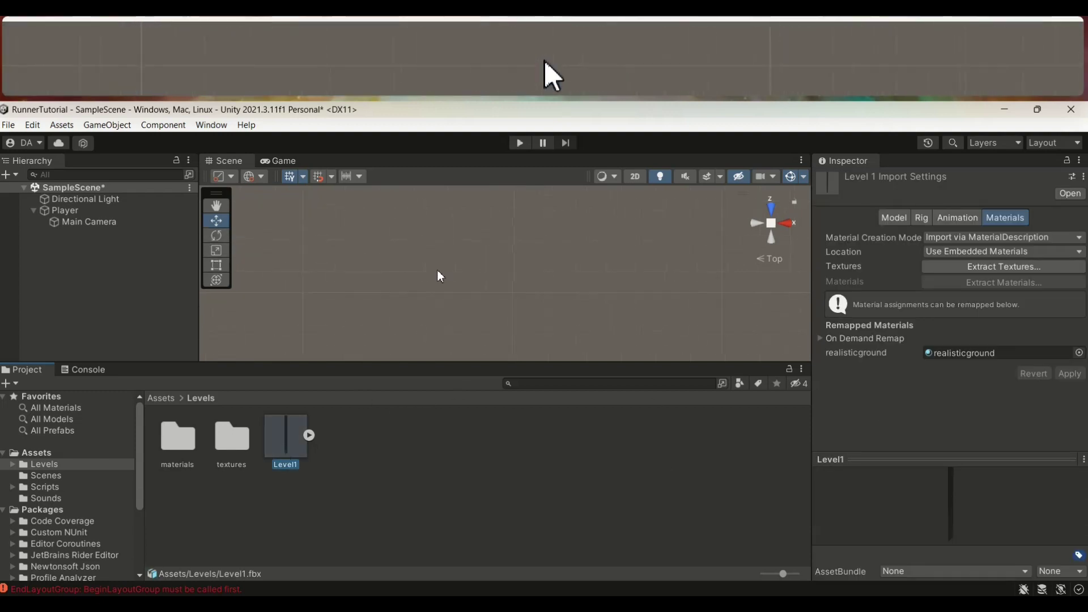
{"action": "left_click", "coordinate": [63, 210]}
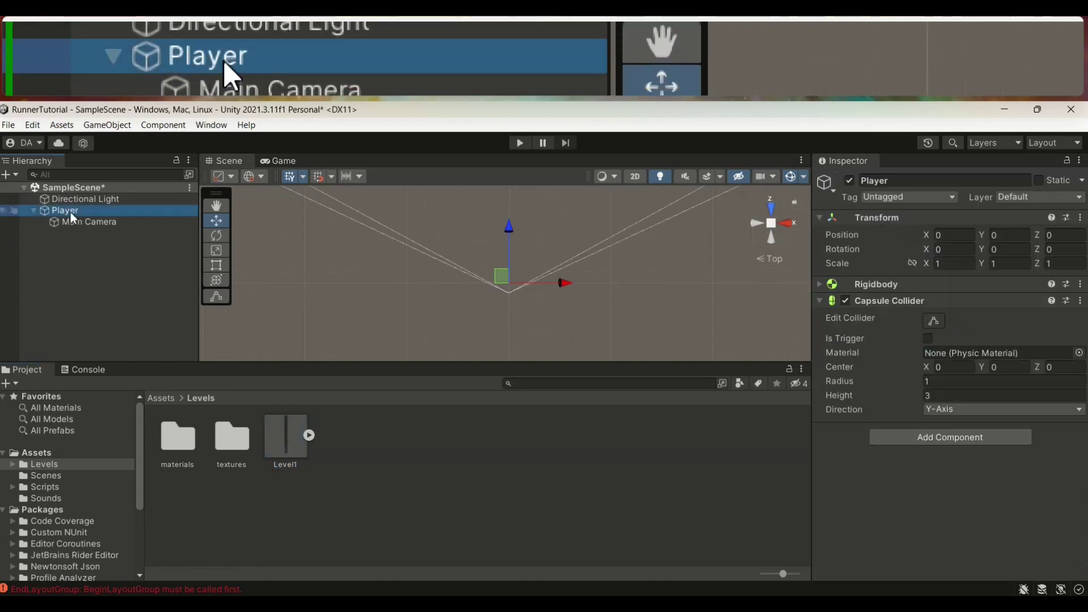
{"action": "scroll", "coordinate": [526, 262], "scroll_direction": "down", "scroll_amount": 2}
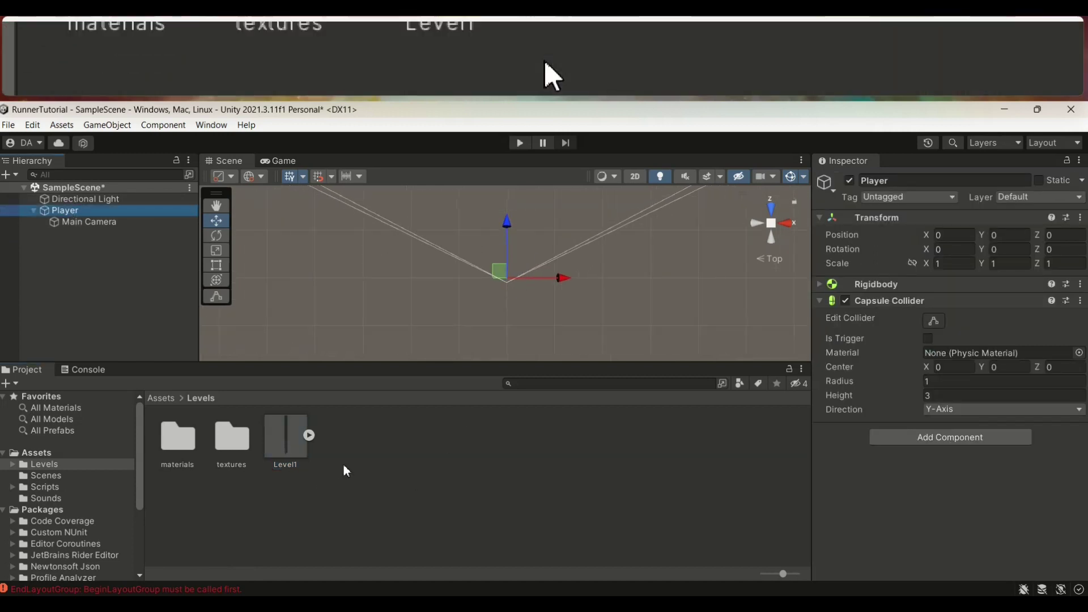
{"action": "left_click_drag", "start_coordinate": [438, 365], "coordinate": [440, 425]}
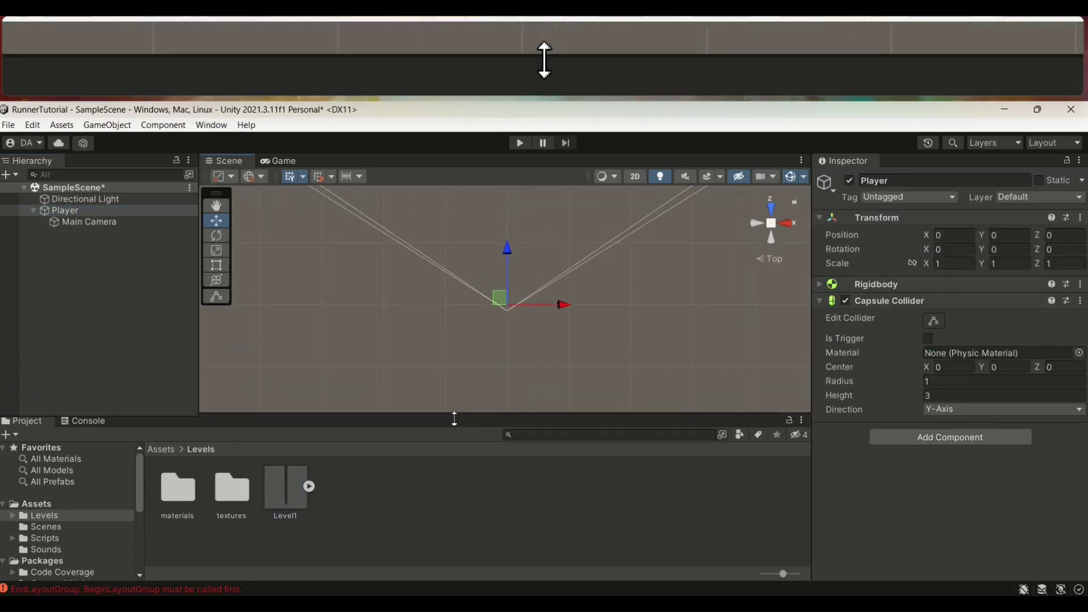
{"action": "mouse_move", "coordinate": [281, 503]}
{"action": "left_mouse_down"}
{"action": "mouse_move", "coordinate": [426, 392]}
{"action": "mouse_move", "coordinate": [498, 252]}
{"action": "left_mouse_up"}
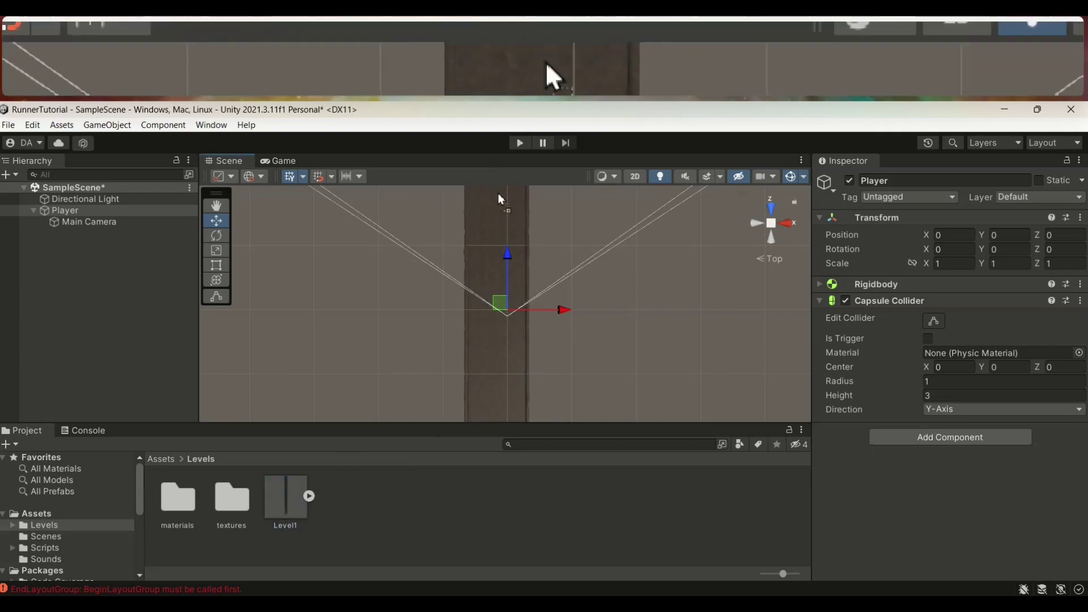
{"action": "left_click_drag", "start_coordinate": [495, 202], "coordinate": [501, 205]}
Move Level1 forward along Z and set its Transform Position Z to 400.
{"action": "left_click", "coordinate": [278, 161]}
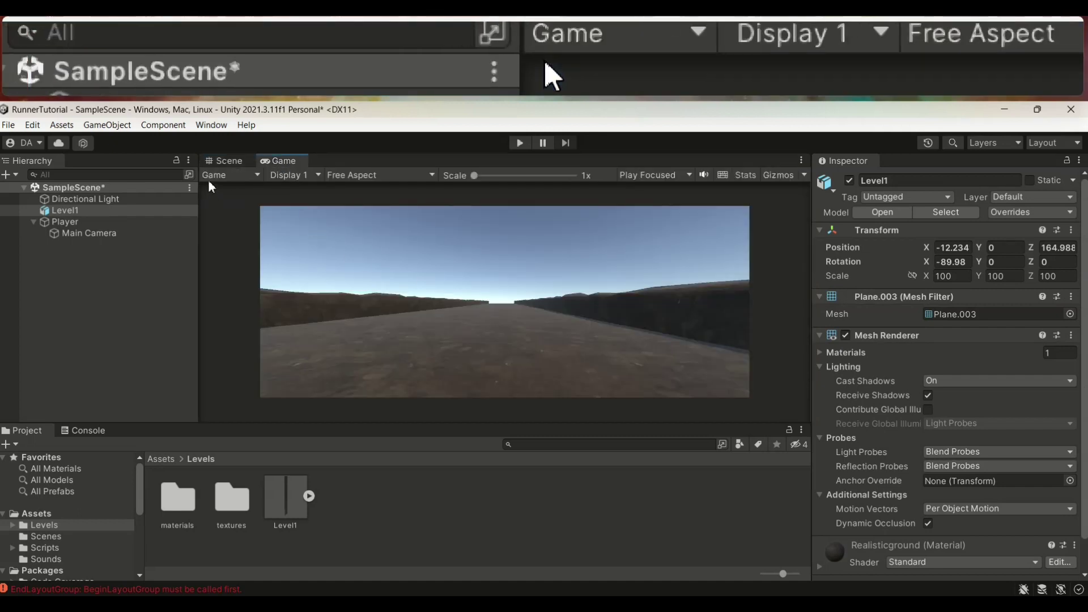
{"action": "left_click", "coordinate": [224, 161]}
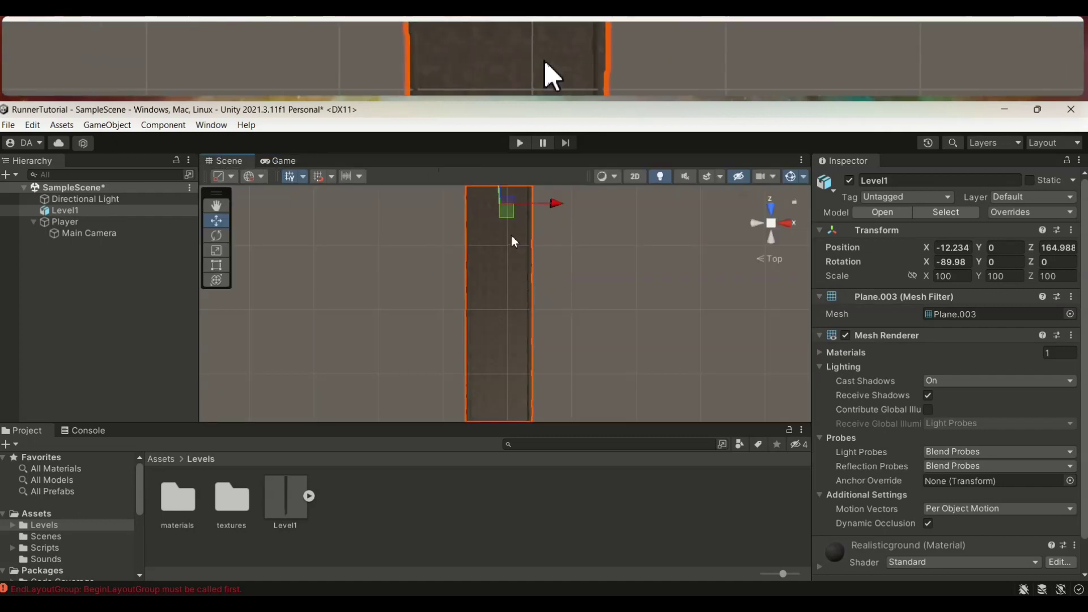
{"action": "scroll", "coordinate": [517, 258], "scroll_direction": "down", "scroll_amount": 3}
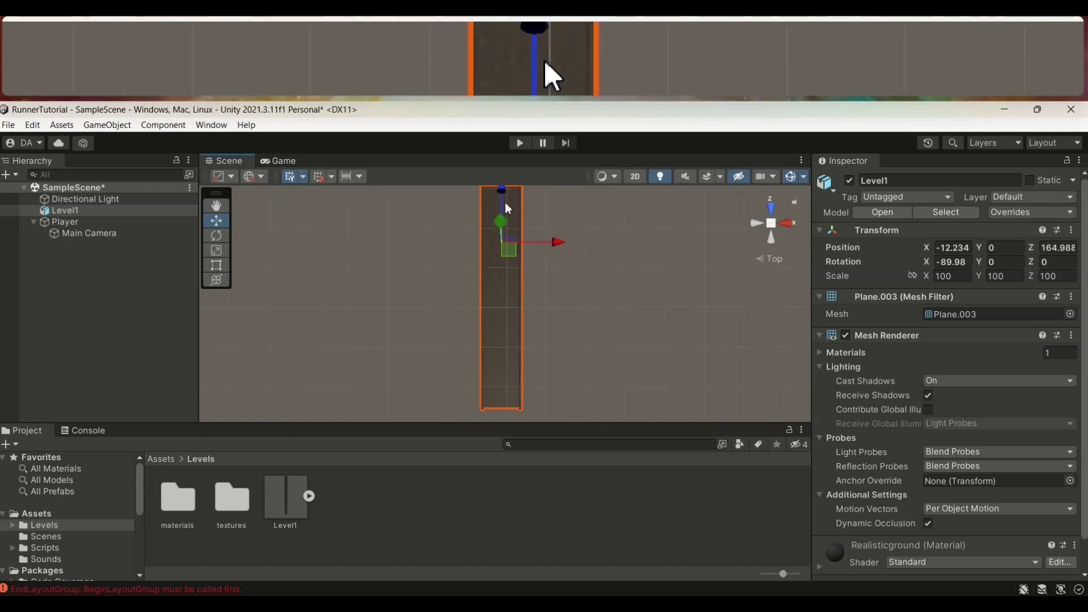
{"action": "left_click_drag", "start_coordinate": [502, 205], "coordinate": [495, 185]}
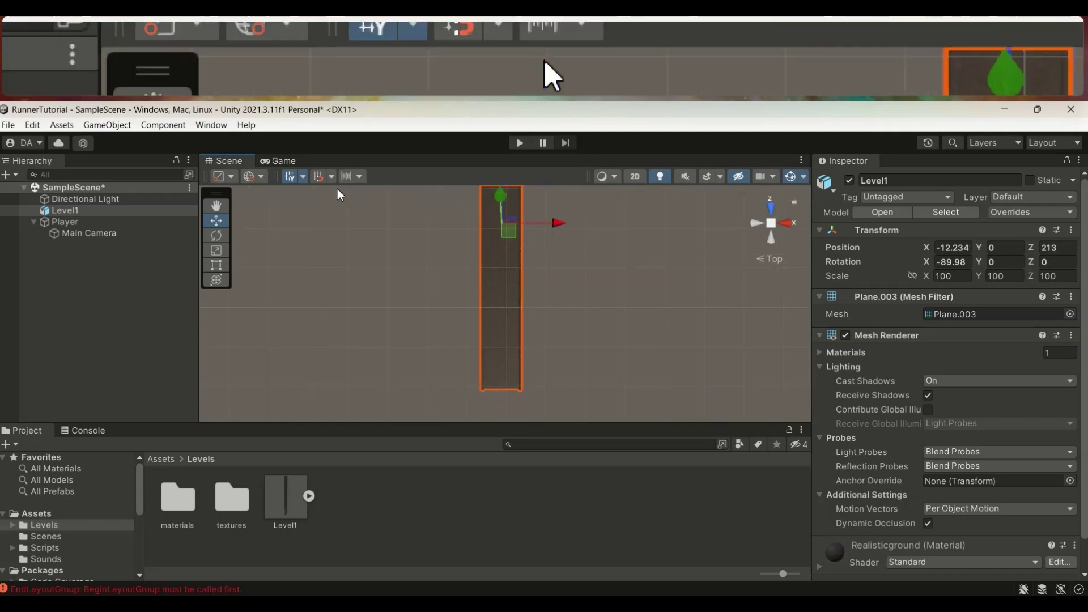
{"action": "left_click", "coordinate": [281, 164]}
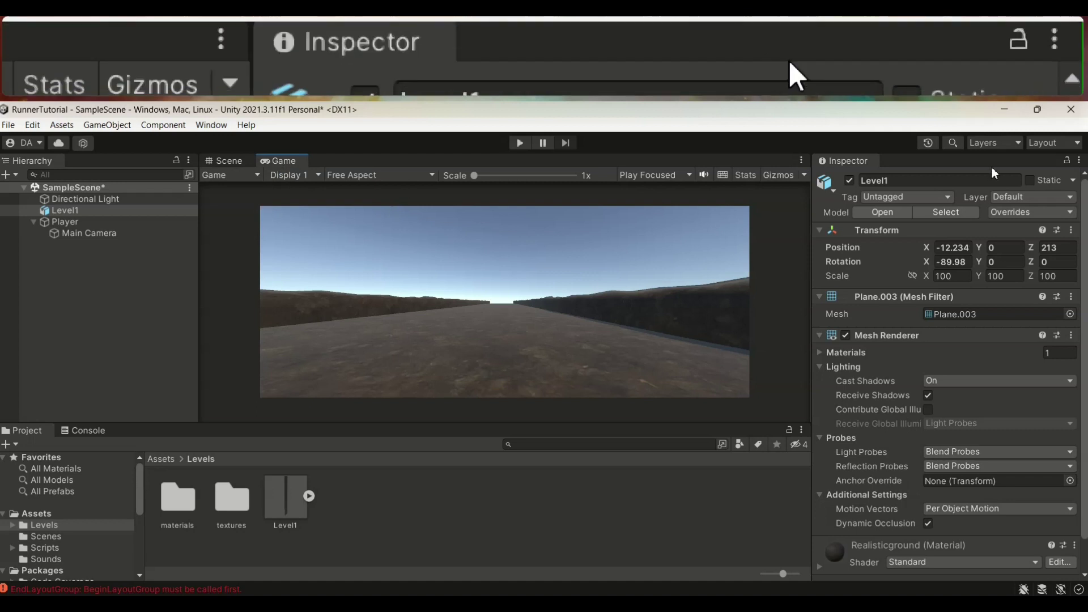
{"action": "left_click", "coordinate": [1064, 243]}
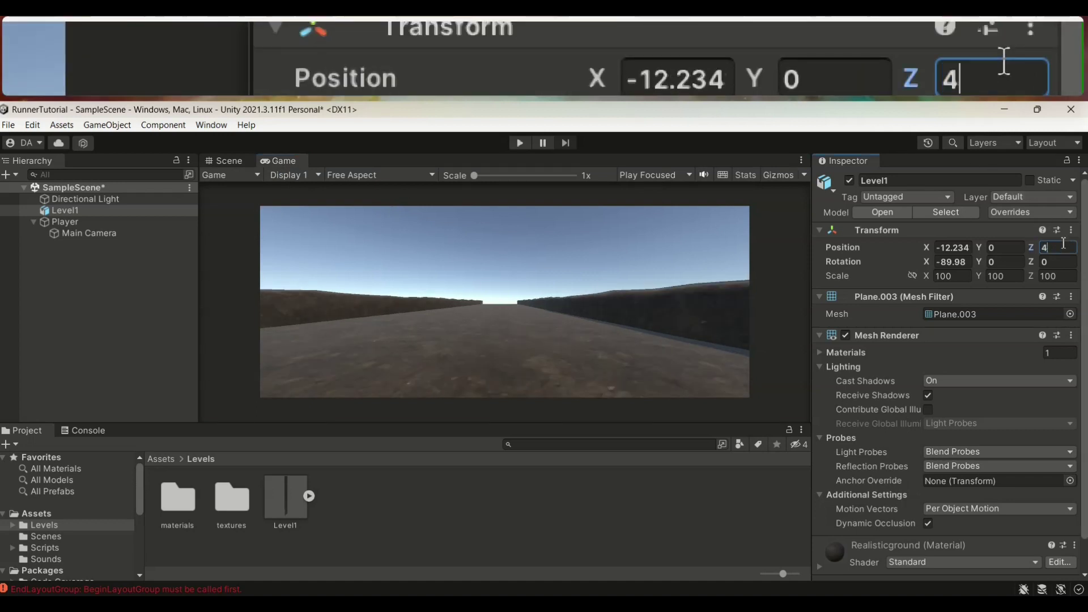
{"action": "type", "text": "50"}
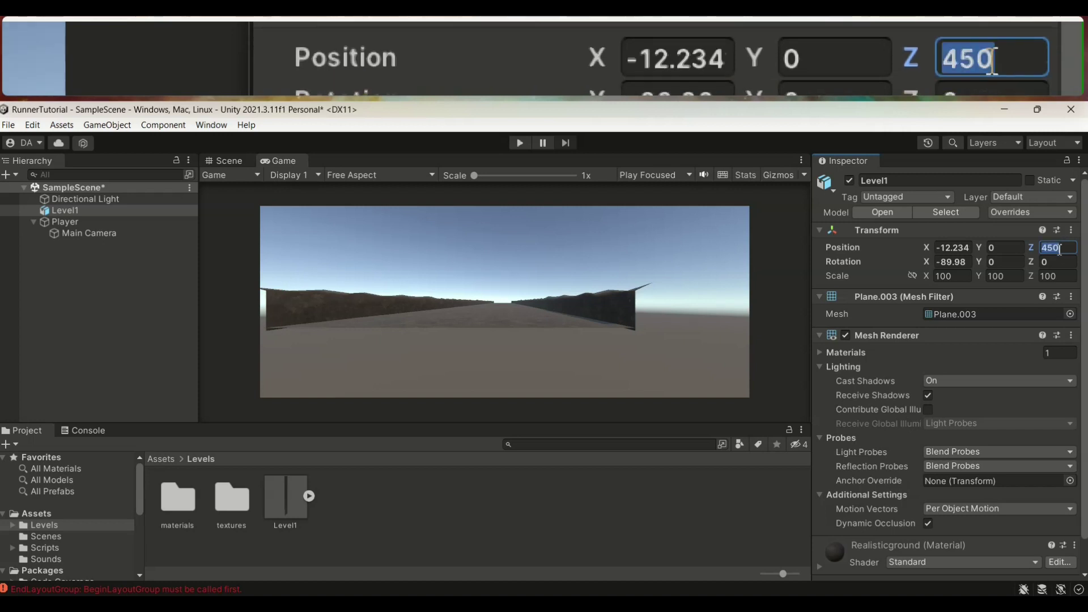
{"action": "type", "text": "4"}
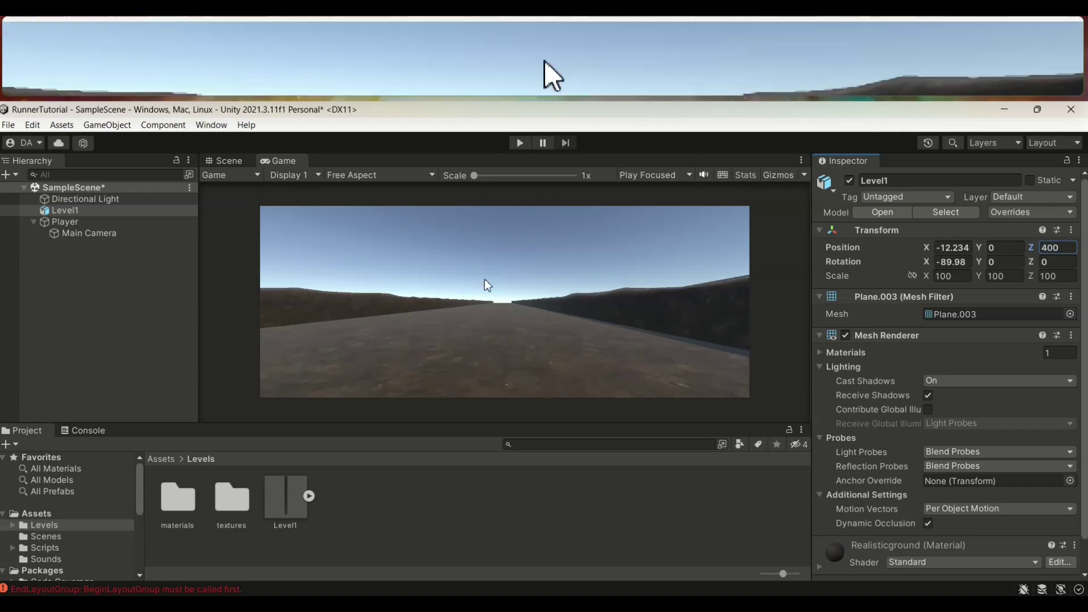
{"action": "left_click", "coordinate": [229, 163]}
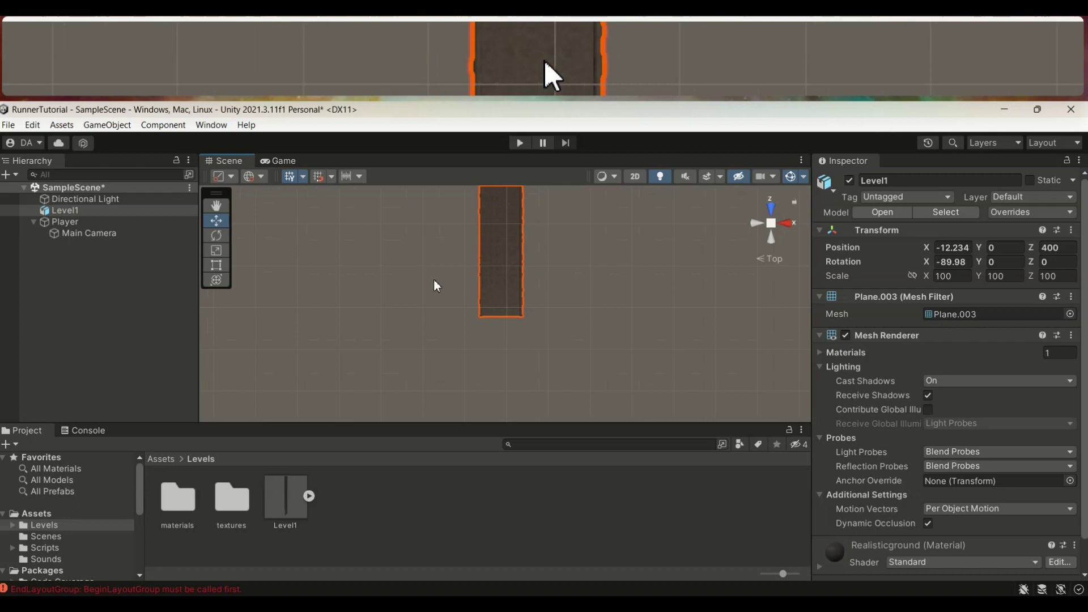
{"action": "left_click", "coordinate": [72, 222]}
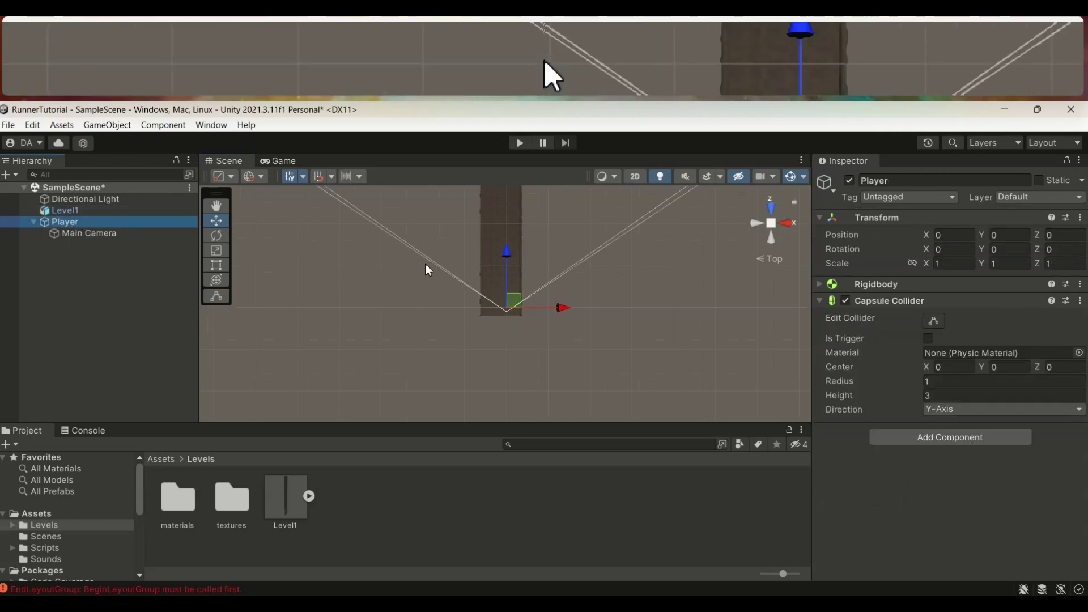
Preview the Level1 road ahead of the Player through the Game view.
{"action": "scroll", "coordinate": [555, 315], "scroll_direction": "up", "scroll_amount": 3}
{"action": "scroll", "coordinate": [555, 316], "scroll_direction": "up", "scroll_amount": 2}
{"action": "scroll", "coordinate": [512, 308], "scroll_direction": "up", "scroll_amount": 2}
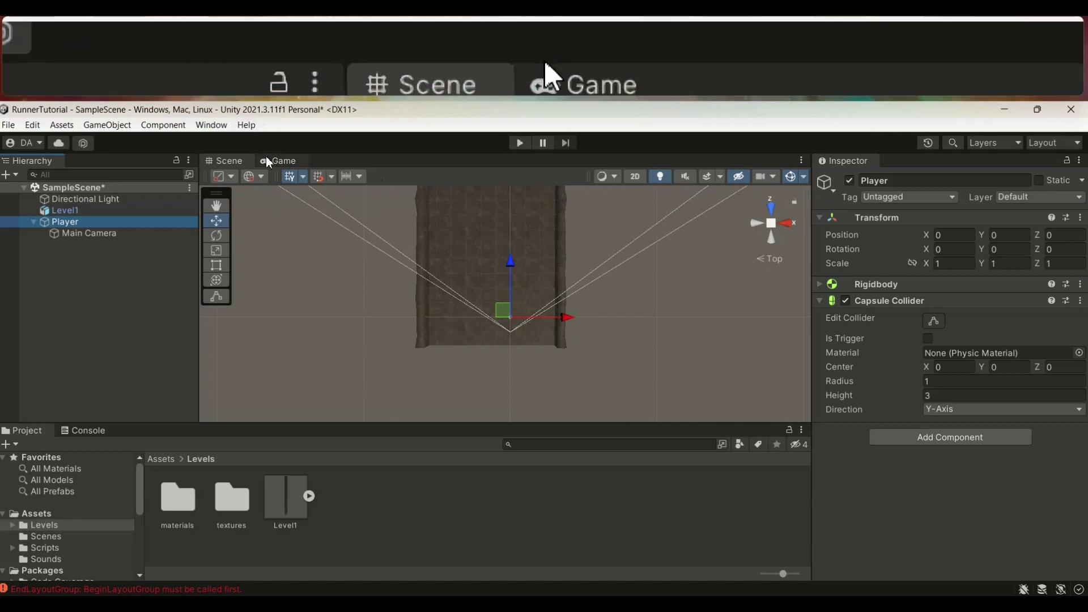
{"action": "left_click", "coordinate": [268, 160]}
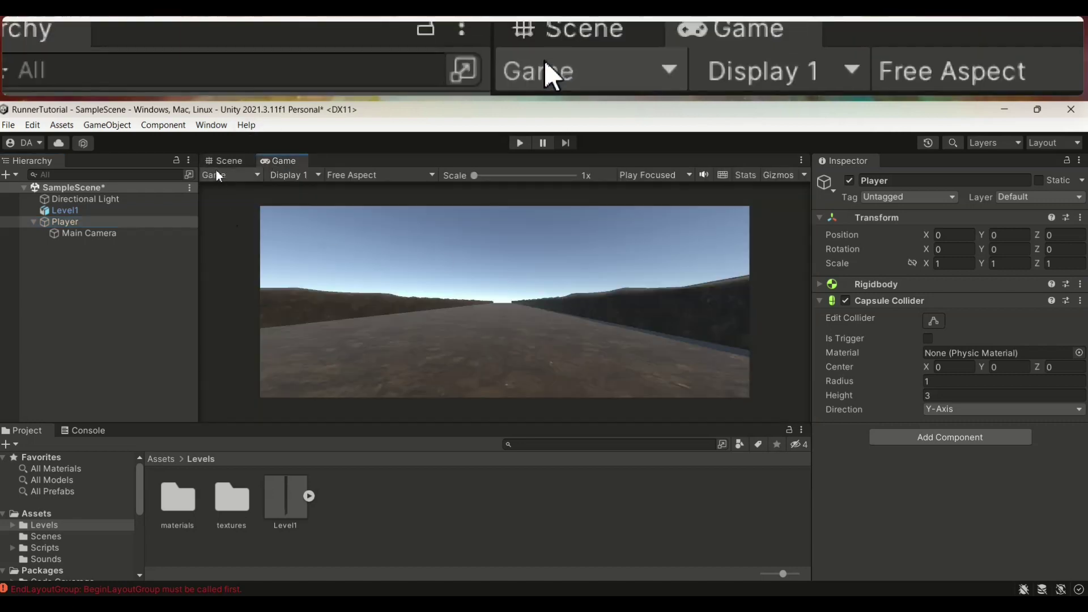
{"action": "left_click", "coordinate": [222, 161]}
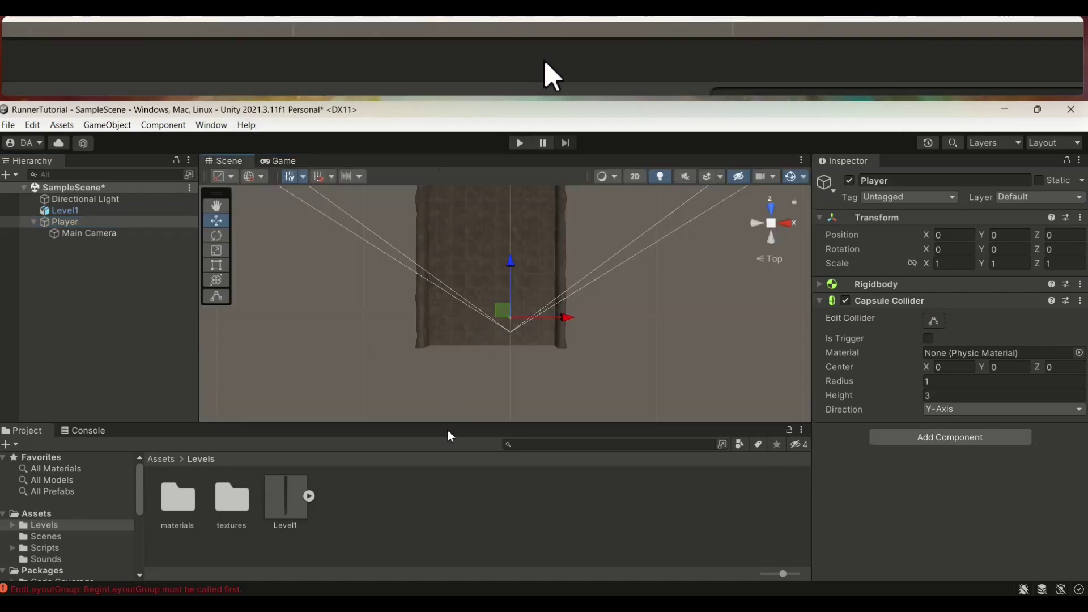
Clear the EndLayoutGroup error from the Console and return to the Project browser.
{"action": "left_click_drag", "start_coordinate": [448, 426], "coordinate": [448, 416]}
{"action": "left_click", "coordinate": [83, 421]}
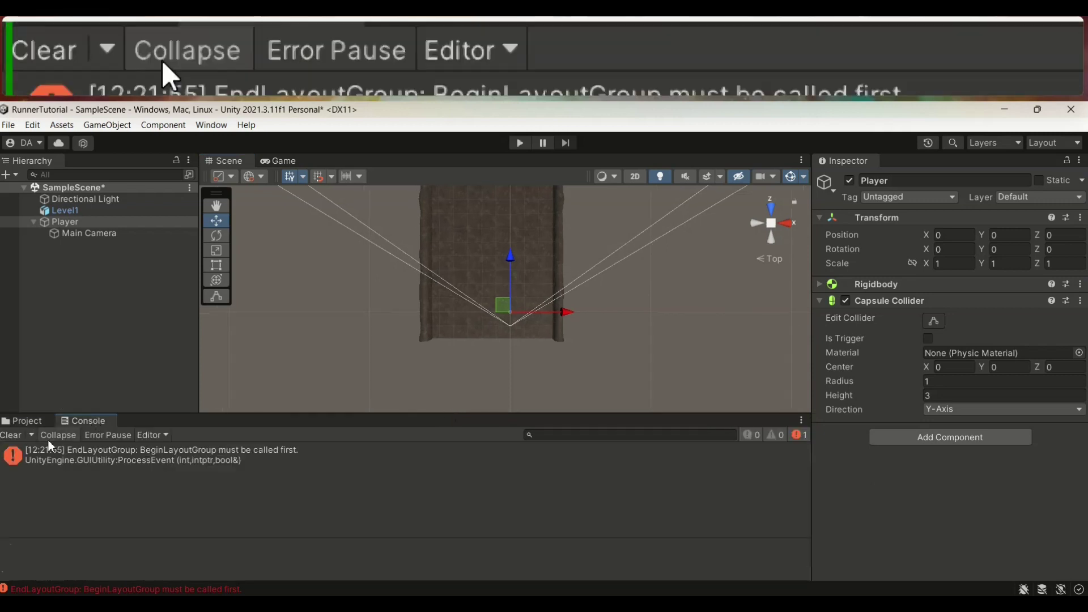
{"action": "left_click", "coordinate": [20, 434]}
{"action": "left_click", "coordinate": [22, 421]}
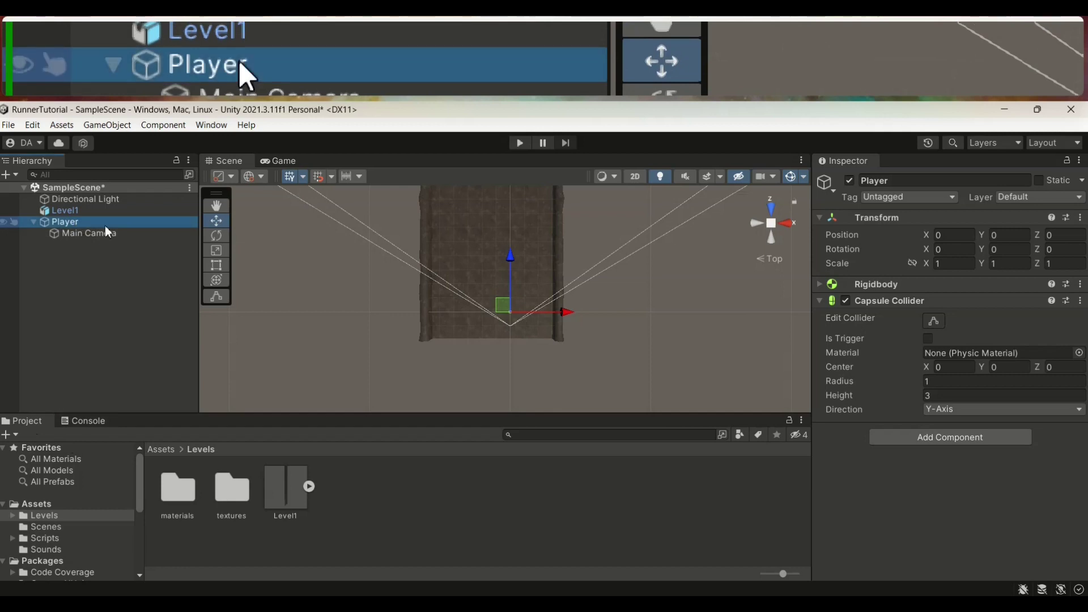
Add the PlayerCamera script component to Player and open it via Edit Script.
{"action": "left_click", "coordinate": [944, 443]}
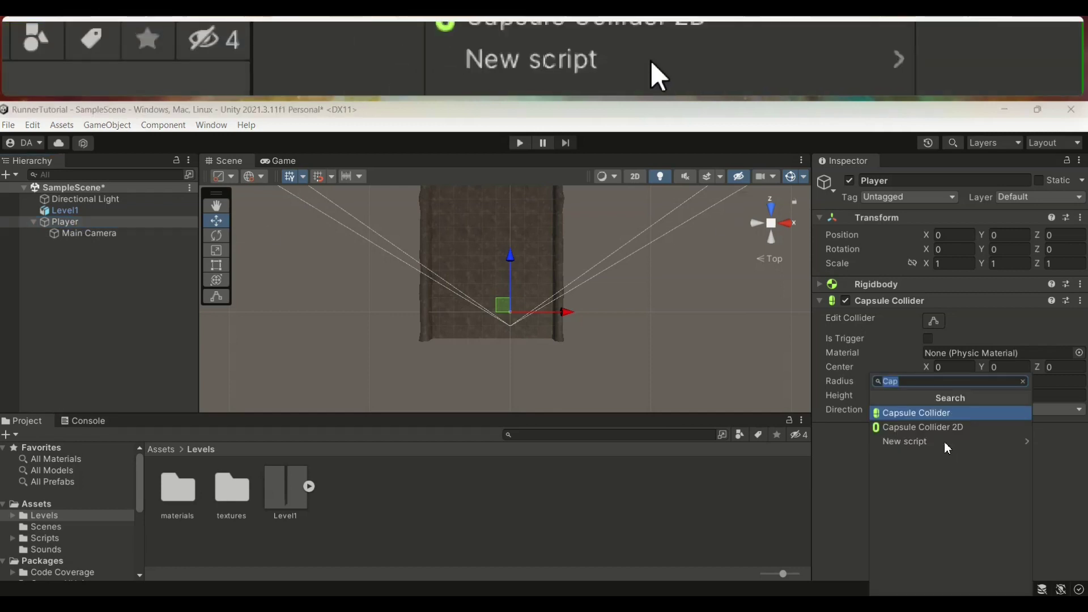
{"action": "type", "text": "Pl"}
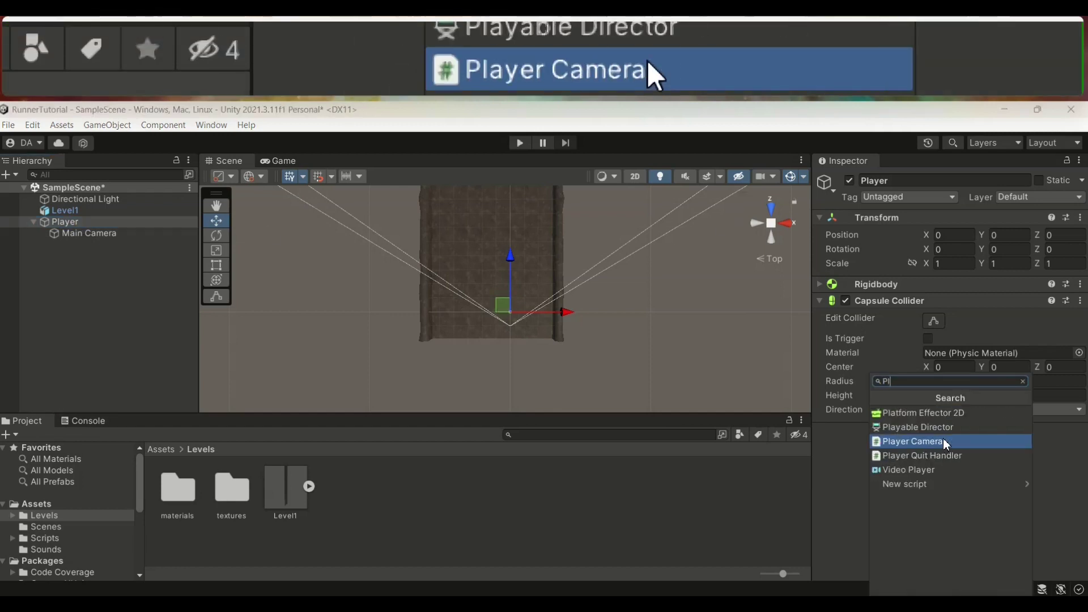
{"action": "type", "text": "ayerCamera"}
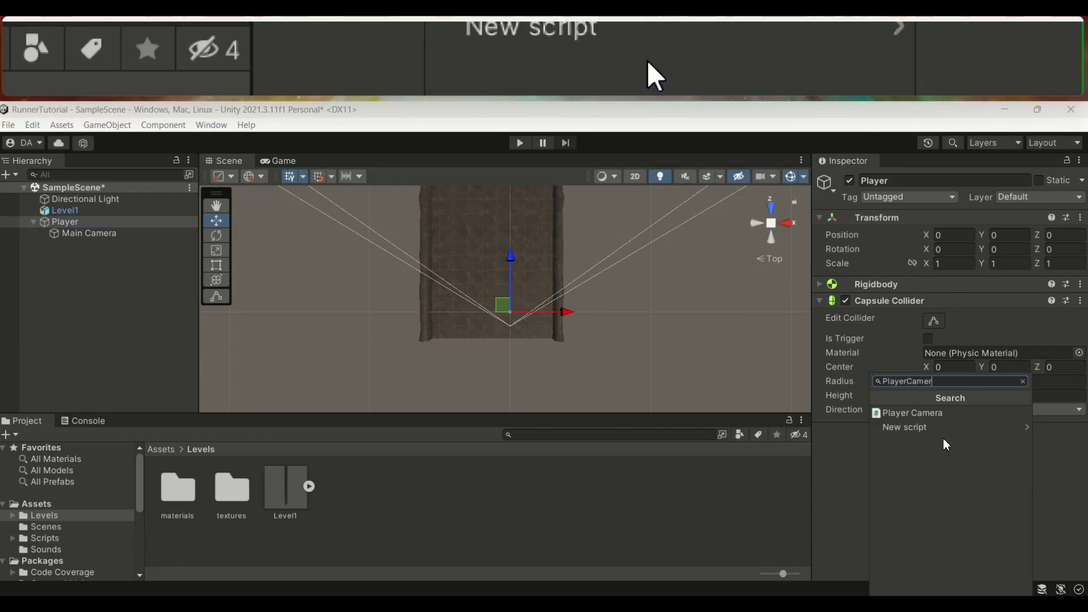
{"action": "left_click", "coordinate": [920, 416]}
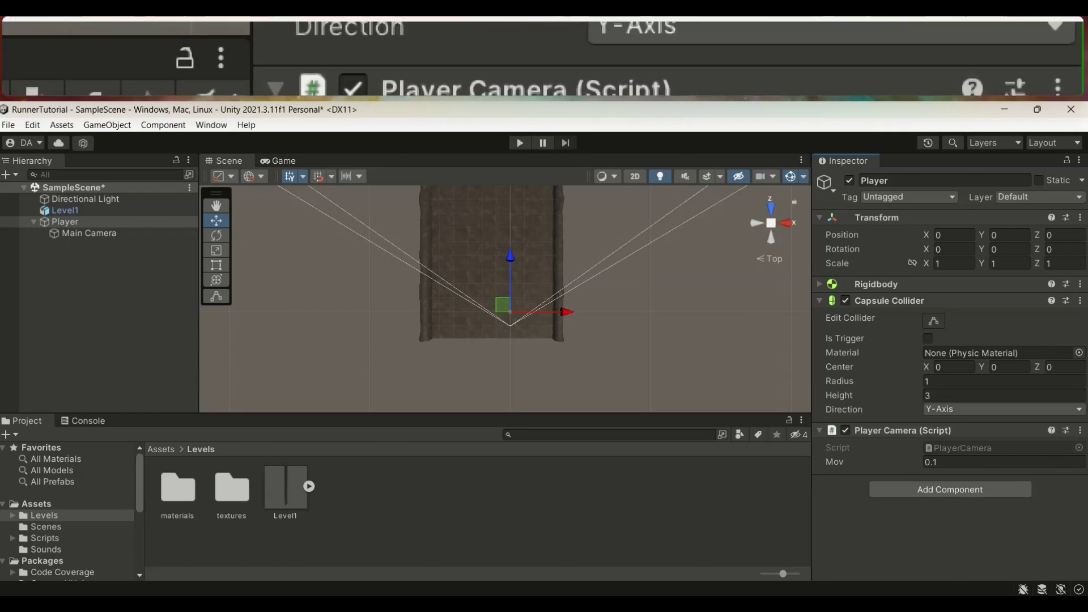
{"action": "left_click", "coordinate": [1080, 431]}
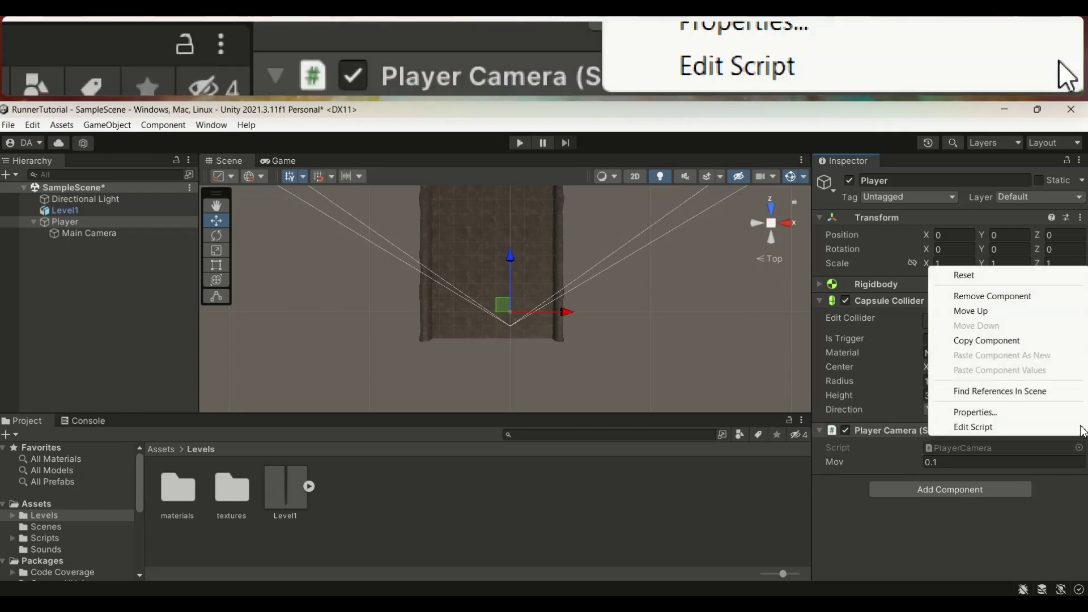
{"action": "left_click", "coordinate": [981, 438]}
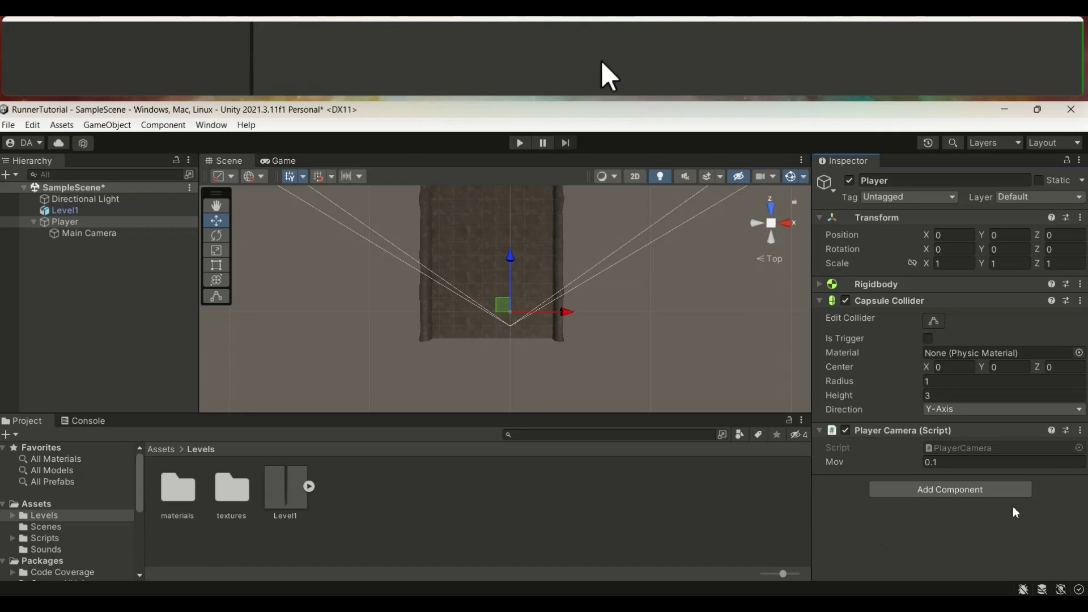
{"action": "left_click", "coordinate": [1075, 433]}
Remove Player's Player Camera component and browse to Assets/Scripts/Player.
{"action": "left_click", "coordinate": [1080, 431]}
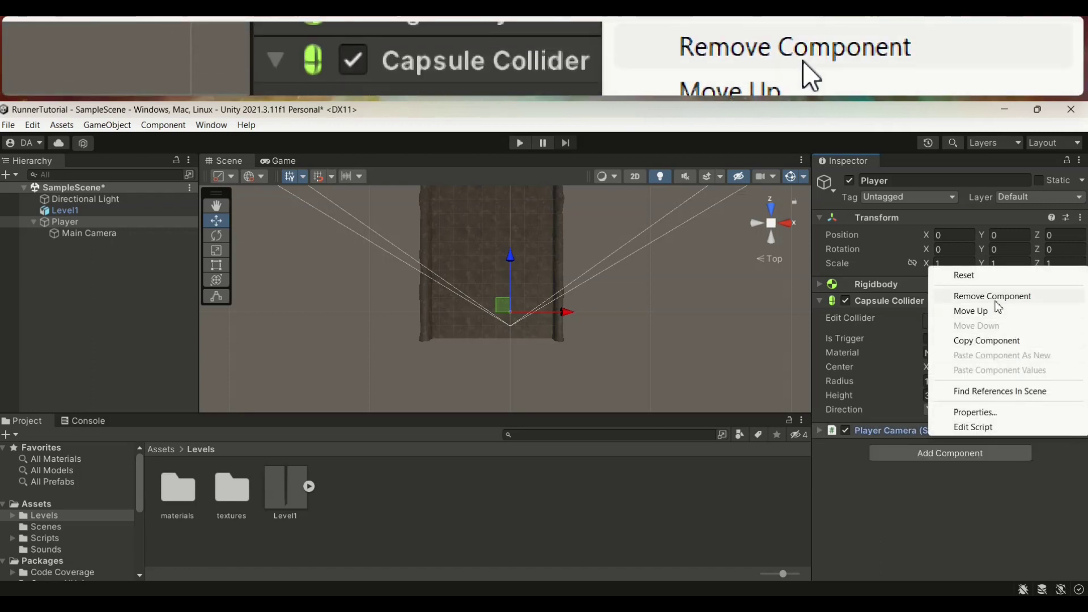
{"action": "left_click", "coordinate": [989, 297]}
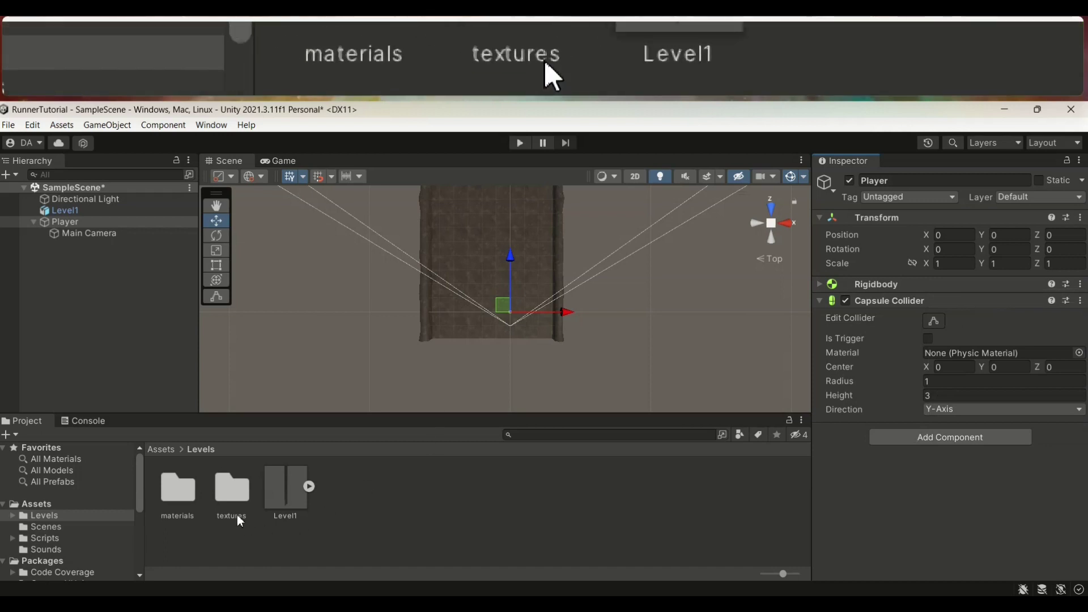
{"action": "left_click", "coordinate": [161, 449]}
{"action": "left_click", "coordinate": [283, 499]}
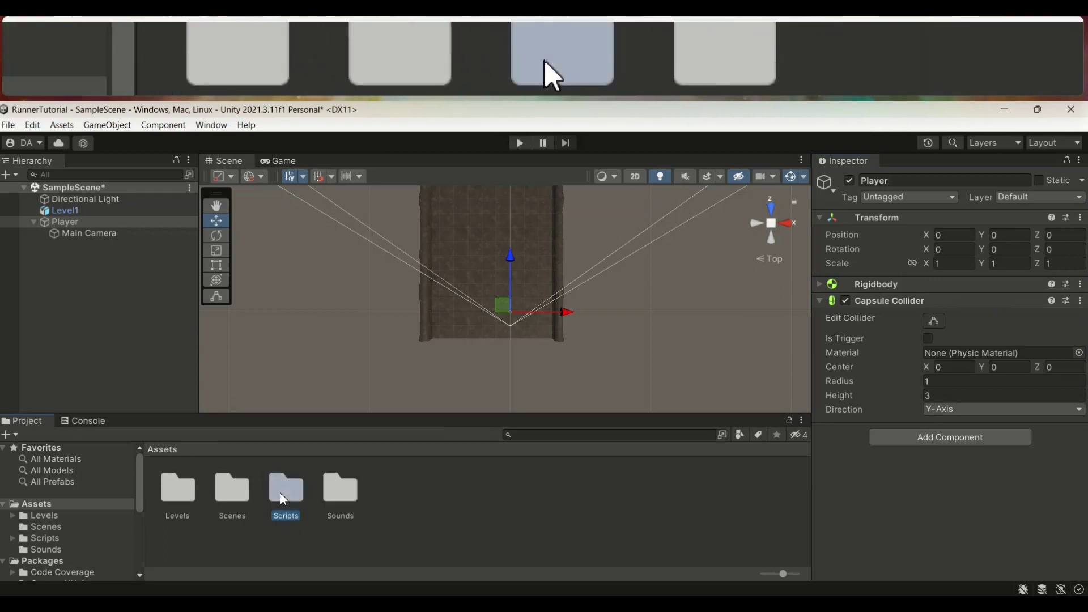
{"action": "double_click", "coordinate": [284, 499]}
{"action": "double_click", "coordinate": [278, 502]}
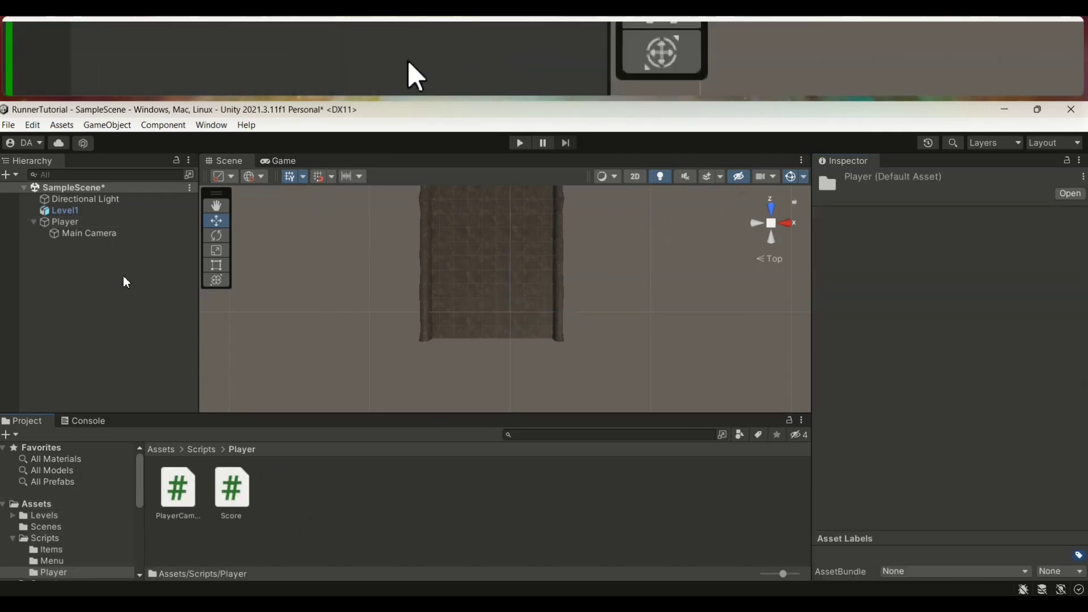
{"action": "left_click", "coordinate": [76, 226]}
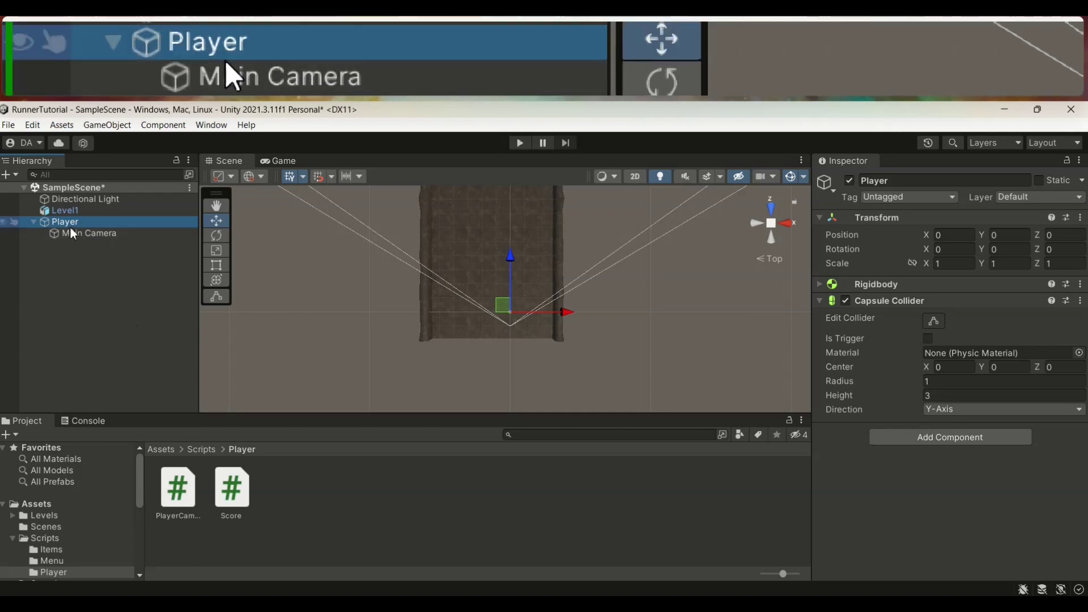
Drag the PlayerCamera script onto Player, confirm Mov is 0.1, and open the script.
{"action": "left_click_drag", "start_coordinate": [177, 488], "coordinate": [886, 429]}
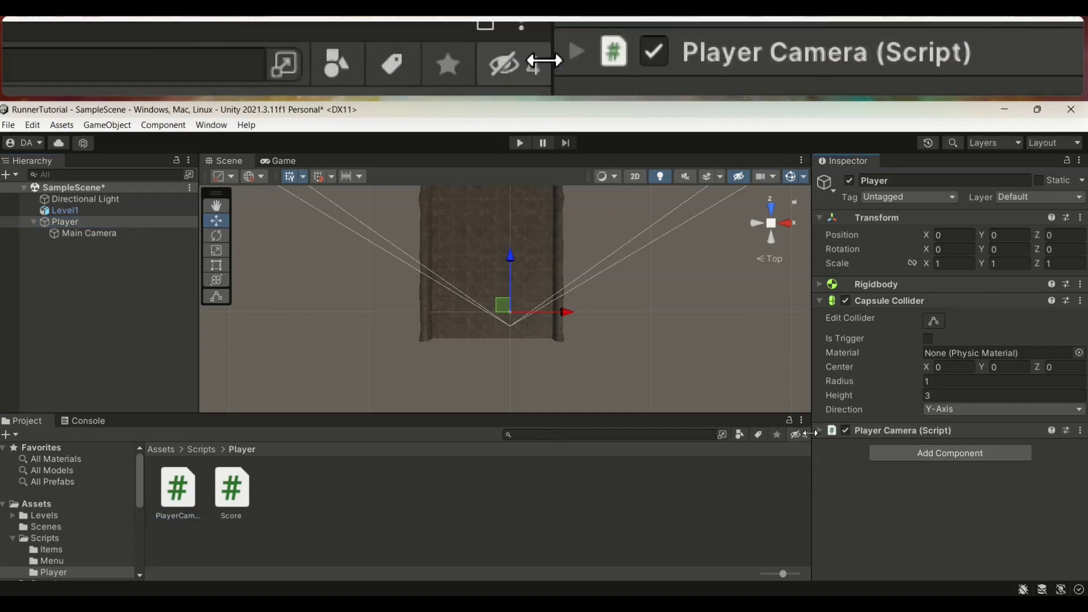
{"action": "left_click", "coordinate": [821, 430]}
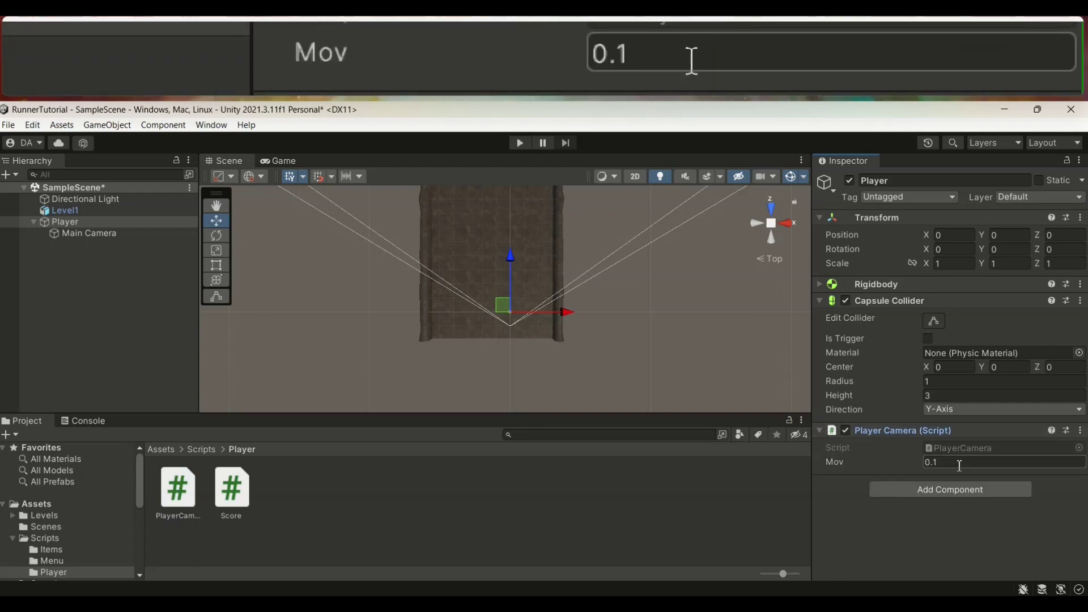
{"action": "left_click", "coordinate": [955, 463]}
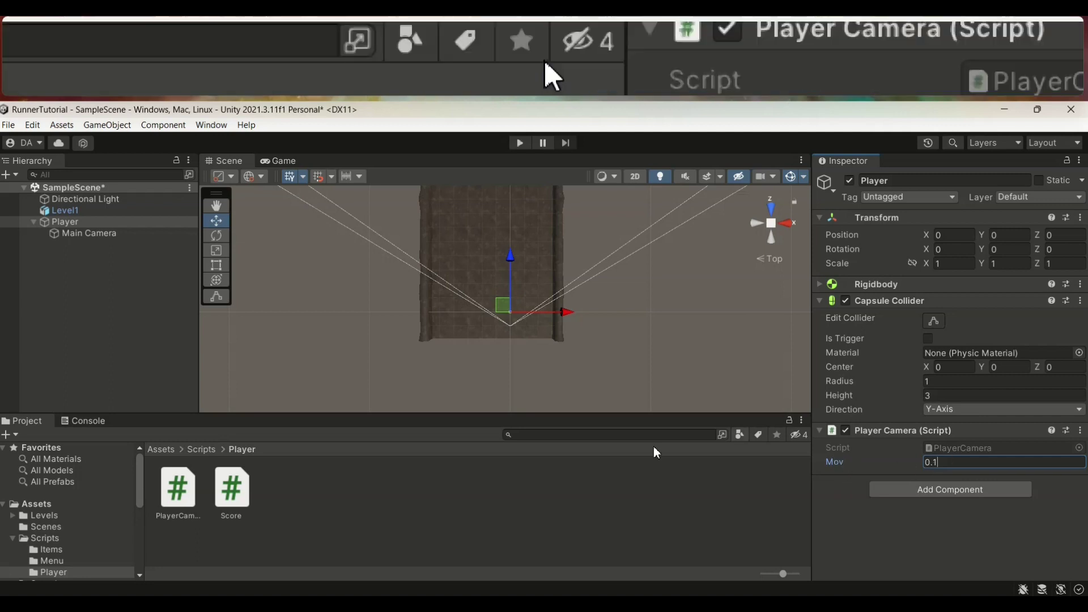
{"action": "double_click", "coordinate": [184, 495]}
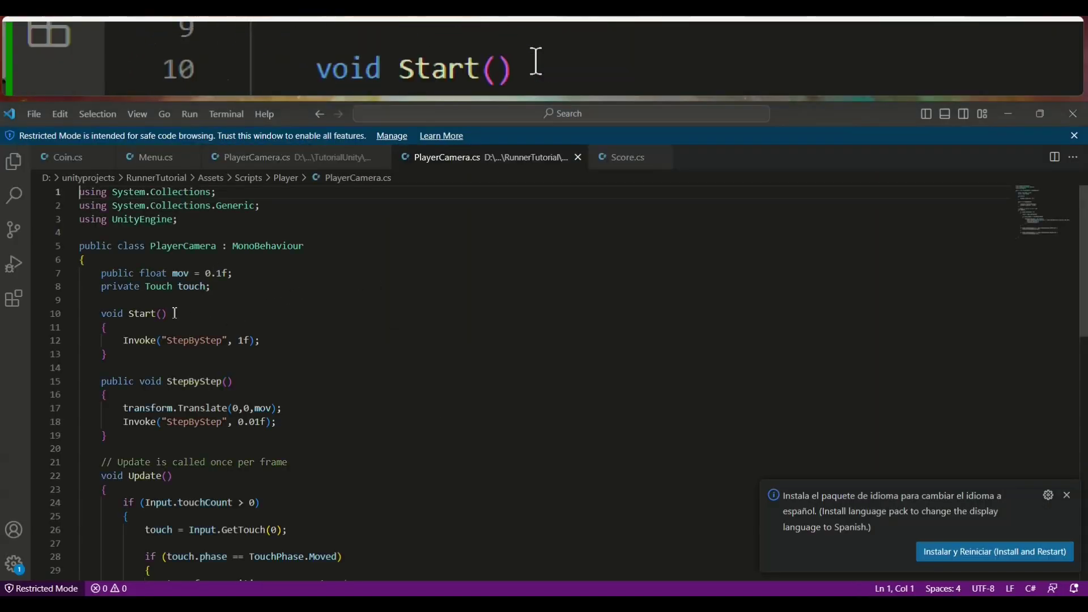
Review StepByStep, its repeating invoke with 0.01f delay and the 0,0,mov forward movement.
{"action": "scroll", "coordinate": [131, 335], "scroll_direction": "down", "scroll_amount": 2}
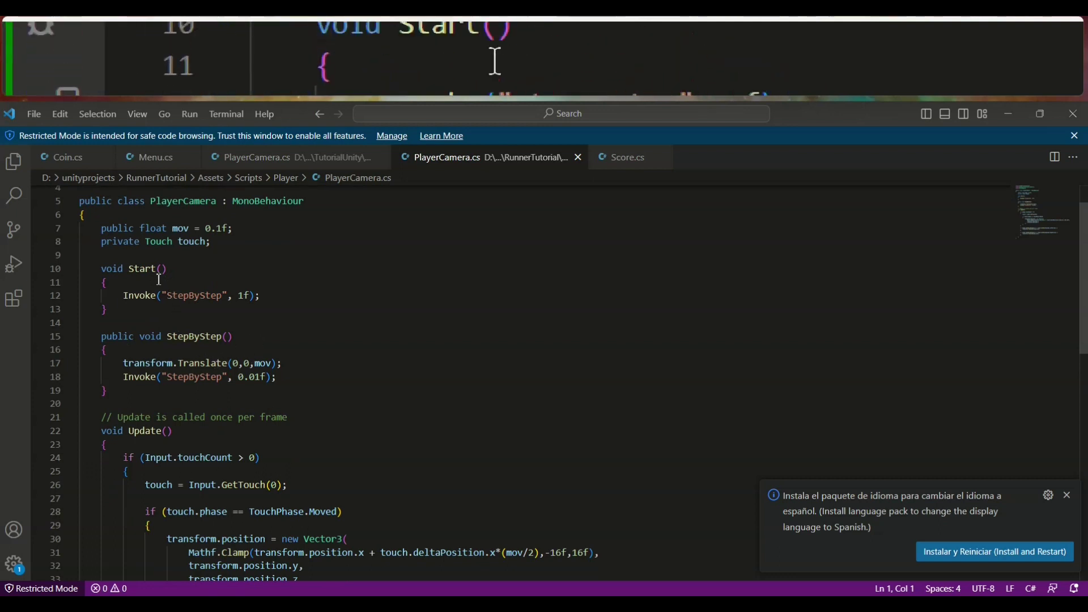
{"action": "double_click", "coordinate": [186, 299]}
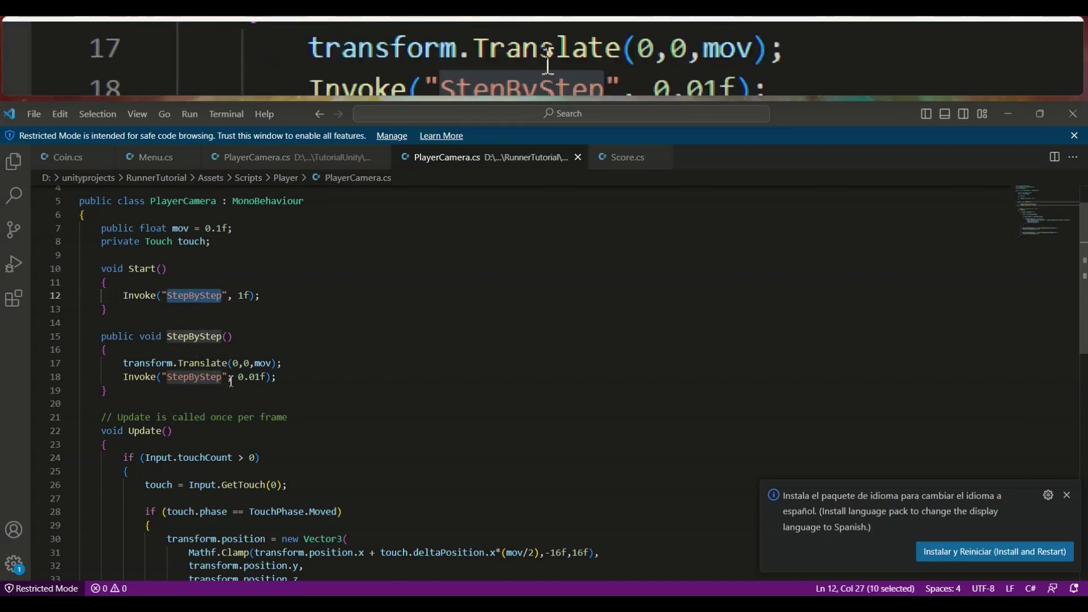
{"action": "left_click_drag", "start_coordinate": [278, 378], "coordinate": [151, 379]}
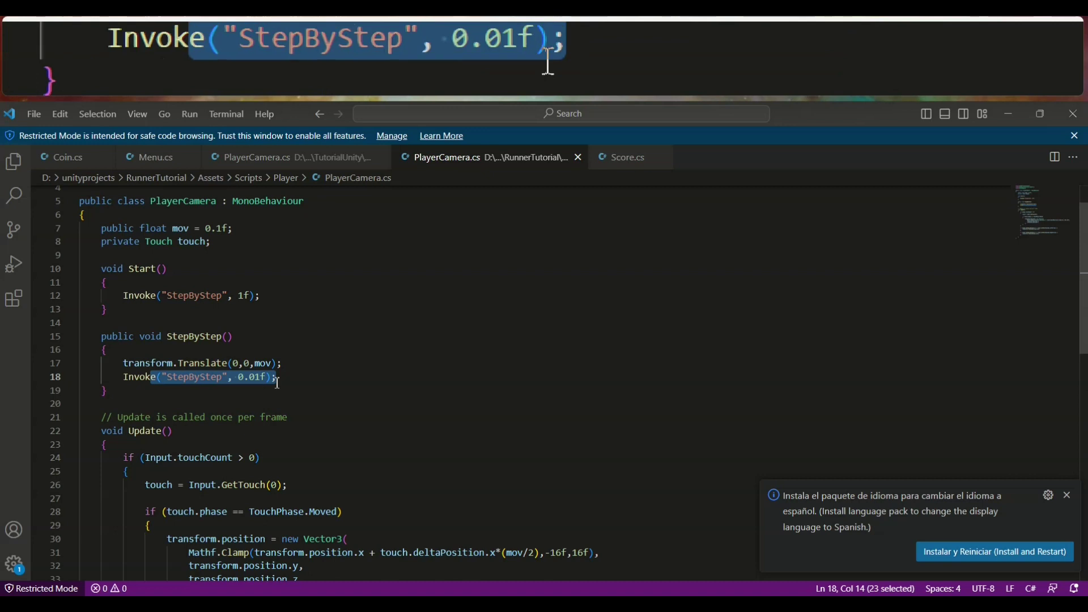
{"action": "double_click", "coordinate": [260, 378]}
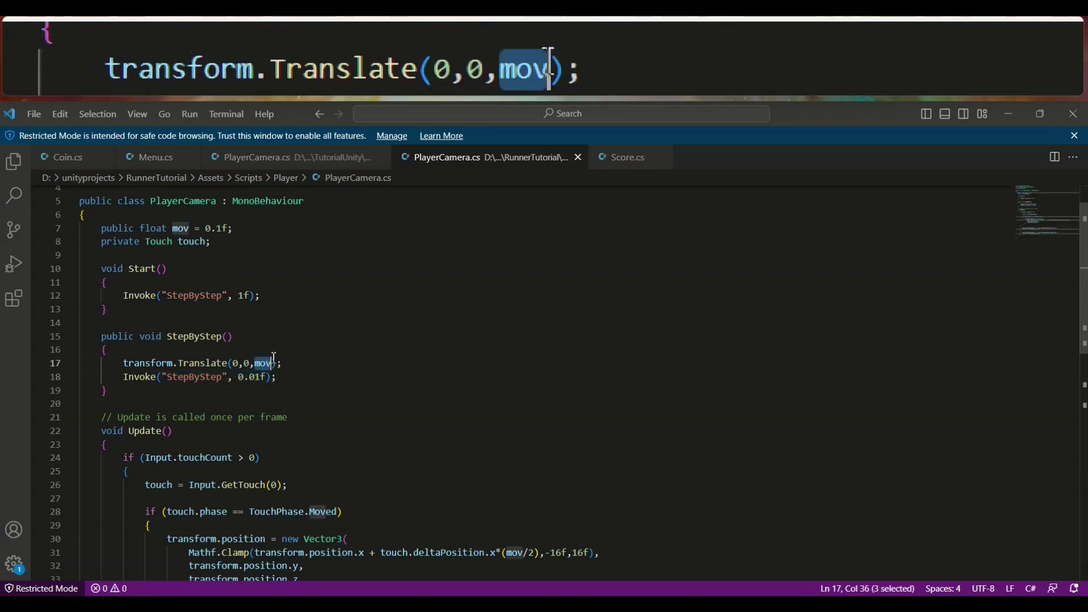
{"action": "left_click_drag", "start_coordinate": [229, 363], "coordinate": [274, 363]}
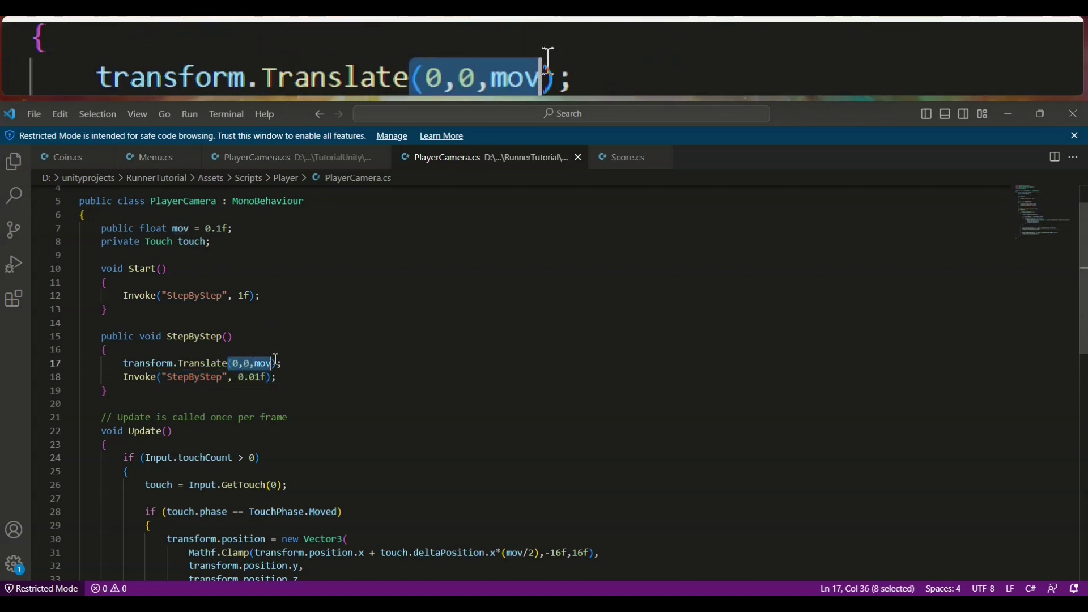
{"action": "left_click", "coordinate": [882, 605]}
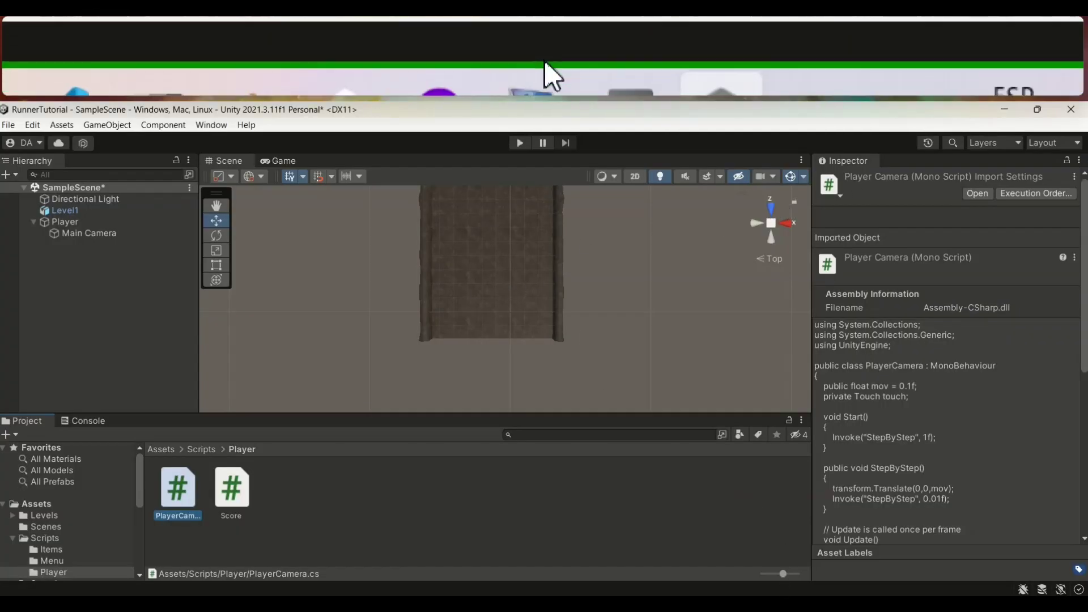
Review the touch input code: touch count check, touch phase check and Mathf.Clamp limit.
{"action": "left_click", "coordinate": [799, 604]}
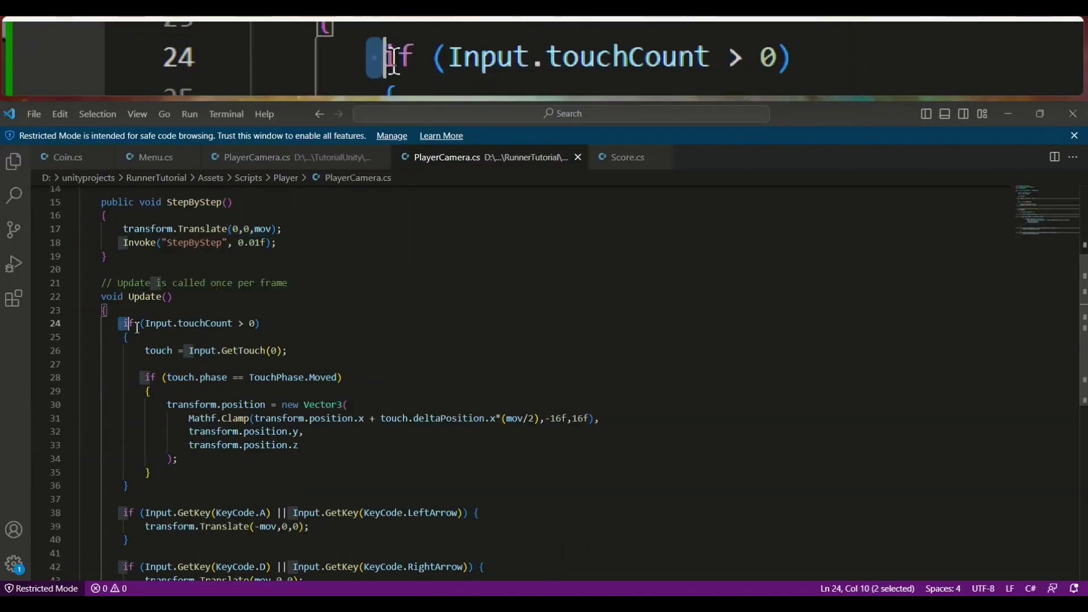
{"action": "left_click_drag", "start_coordinate": [128, 339], "coordinate": [124, 324]}
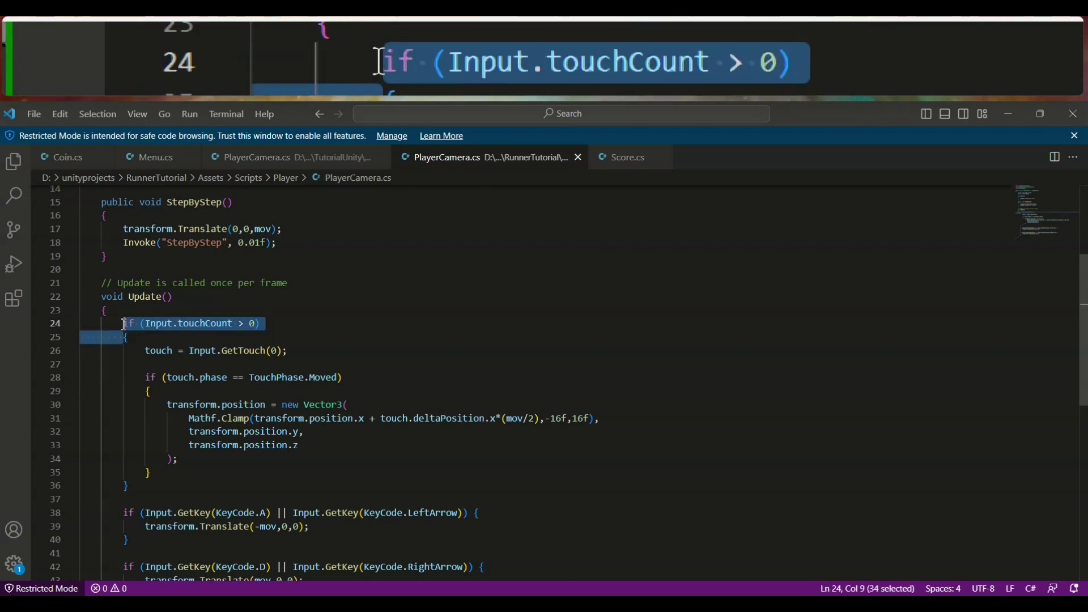
{"action": "mouse_move", "coordinate": [146, 377]}
{"action": "left_mouse_down"}
{"action": "mouse_move", "coordinate": [375, 365]}
{"action": "mouse_move", "coordinate": [381, 376]}
{"action": "left_mouse_up"}
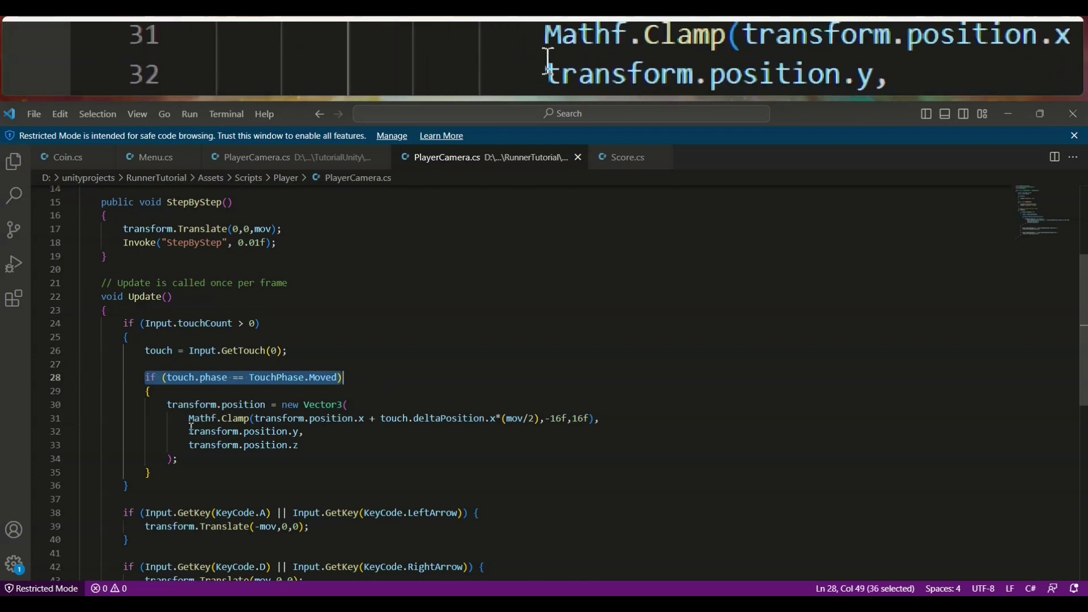
{"action": "left_click_drag", "start_coordinate": [189, 426], "coordinate": [600, 430]}
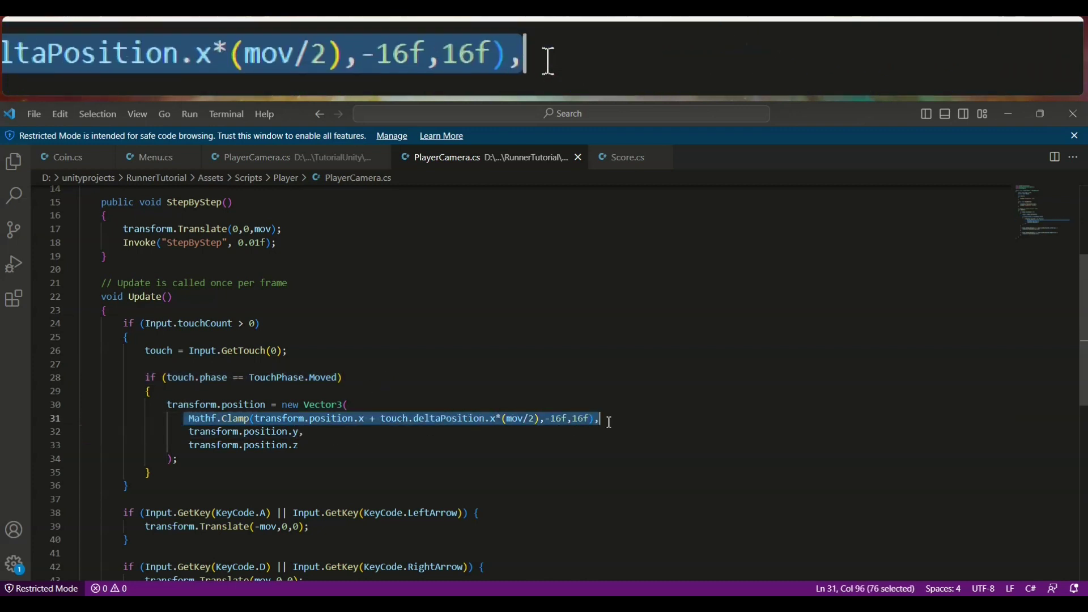
{"action": "left_click_drag", "start_coordinate": [600, 418], "coordinate": [183, 419]}
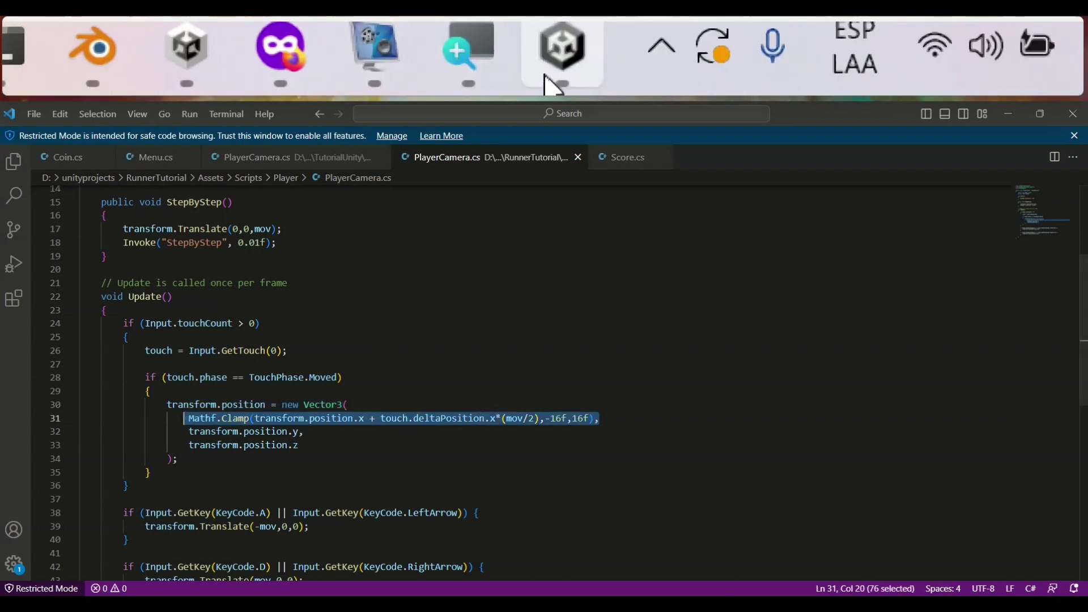
{"action": "mouse_move", "coordinate": [544, 62]}
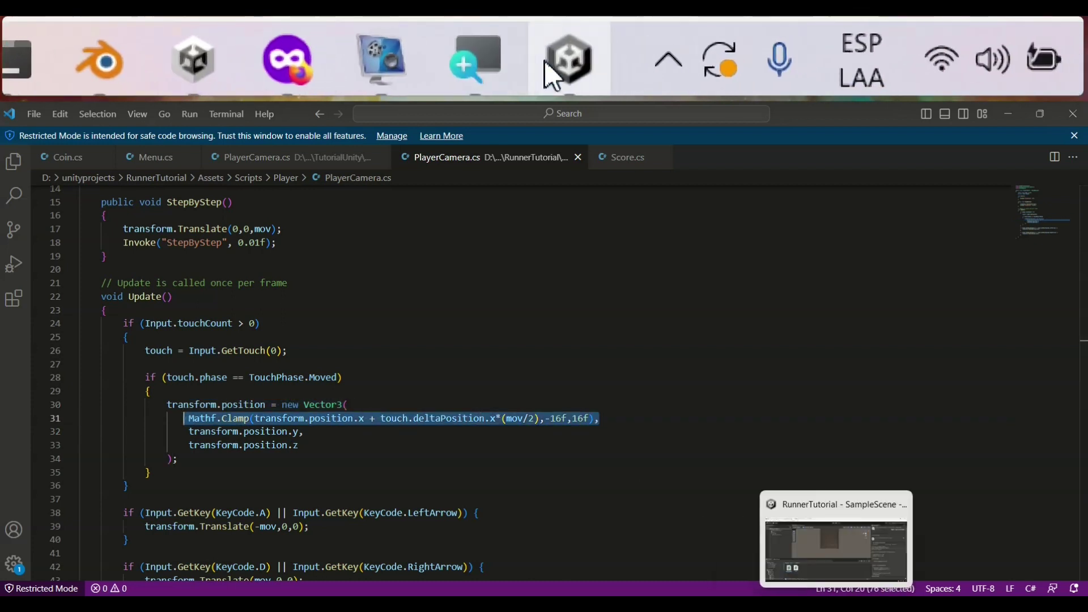
{"action": "left_click", "coordinate": [822, 604]}
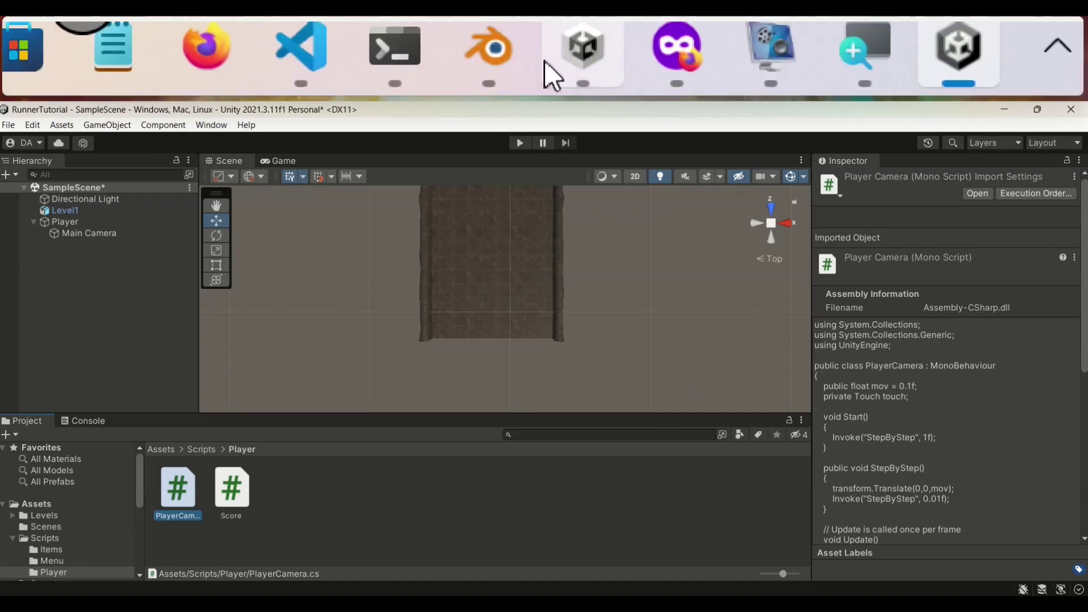
Review the A/D and arrow-key movement using -mov and mov, and the 0.1f default speed.
{"action": "left_click", "coordinate": [728, 605]}
{"action": "scroll", "coordinate": [210, 374], "scroll_direction": "down", "scroll_amount": 1}
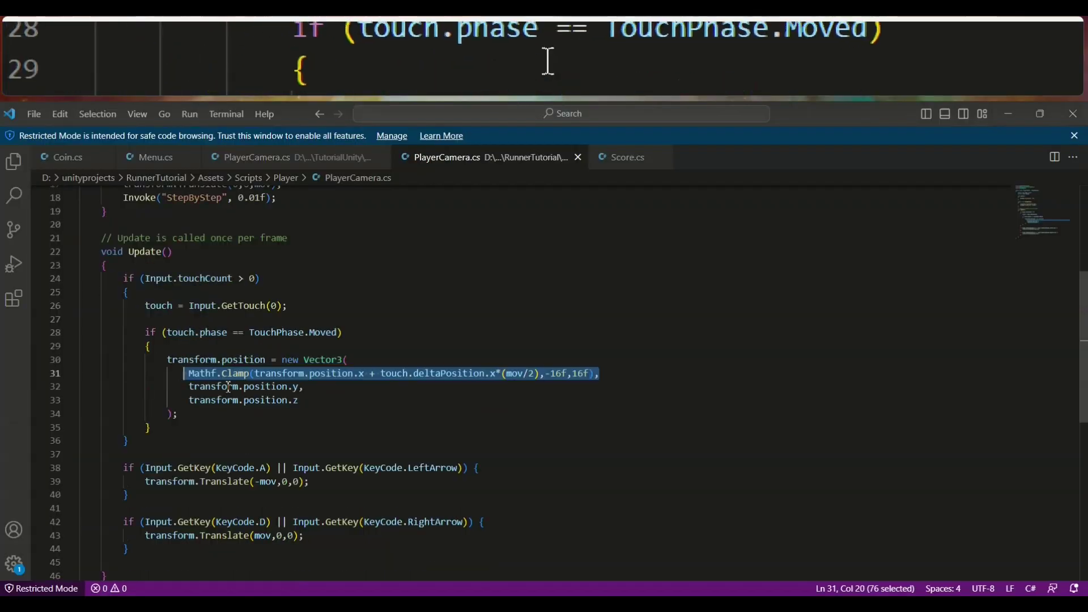
{"action": "scroll", "coordinate": [210, 374], "scroll_direction": "down", "scroll_amount": 1}
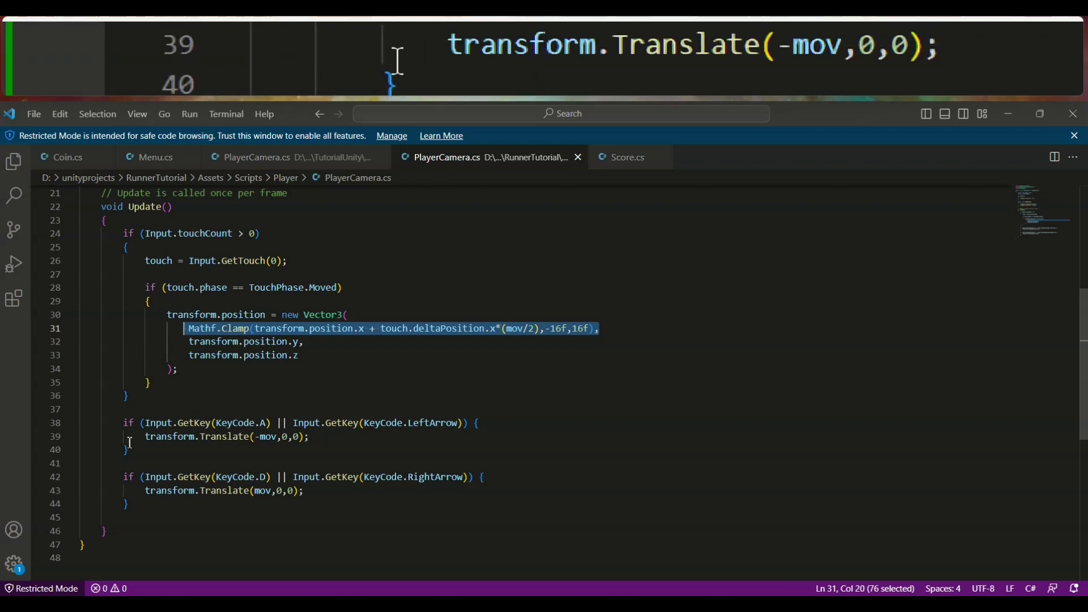
{"action": "left_click_drag", "start_coordinate": [124, 423], "coordinate": [436, 430]}
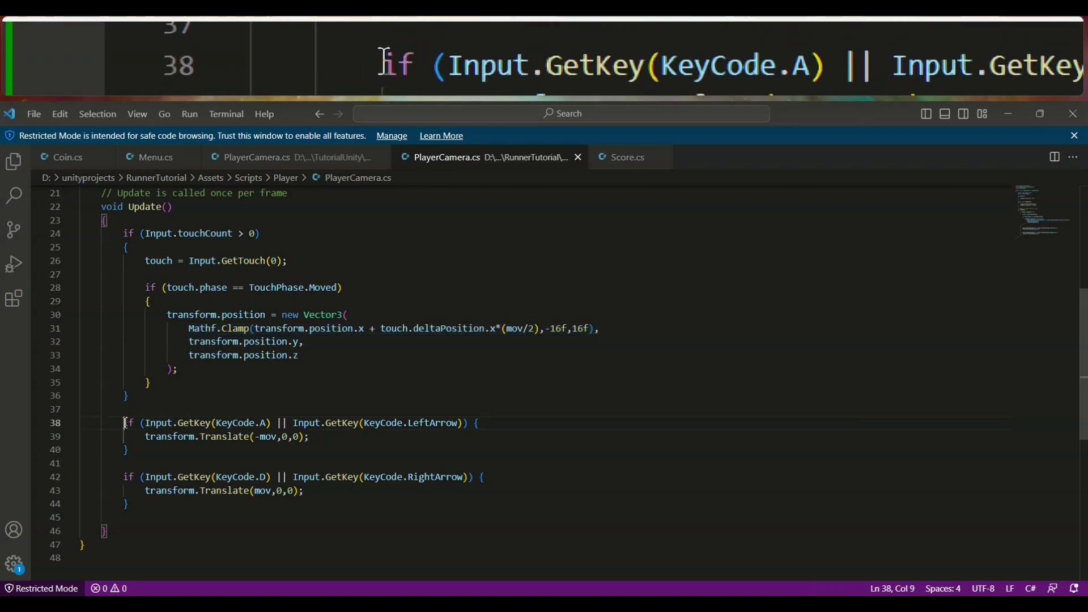
{"action": "double_click", "coordinate": [436, 426]}
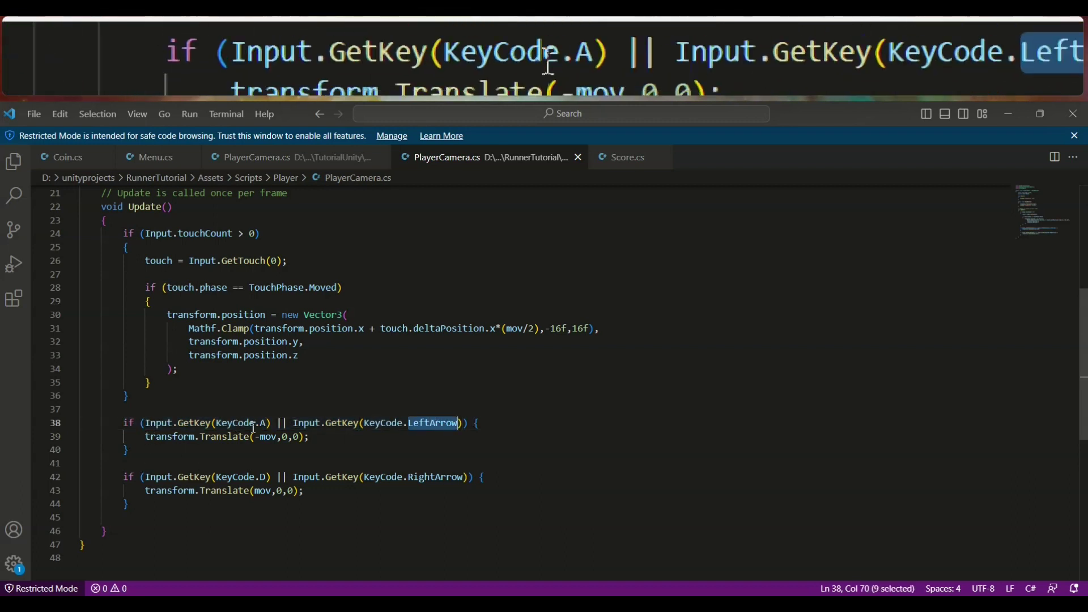
{"action": "left_click_drag", "start_coordinate": [256, 437], "coordinate": [276, 437]}
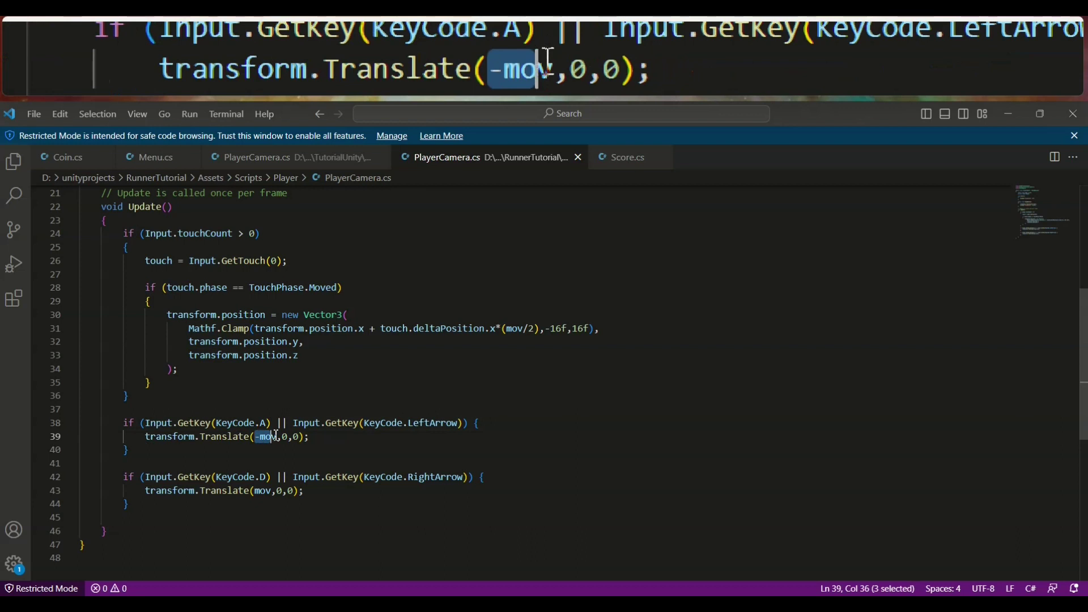
{"action": "left_click_drag", "start_coordinate": [135, 491], "coordinate": [223, 475]}
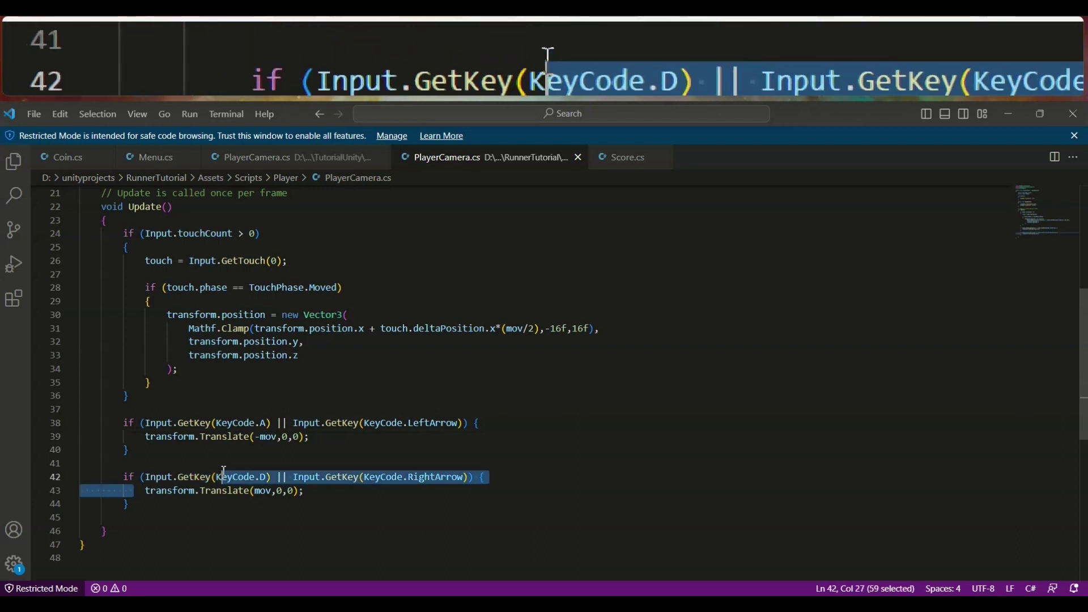
{"action": "double_click", "coordinate": [261, 491]}
{"action": "scroll", "coordinate": [174, 404], "scroll_direction": "up", "scroll_amount": 5}
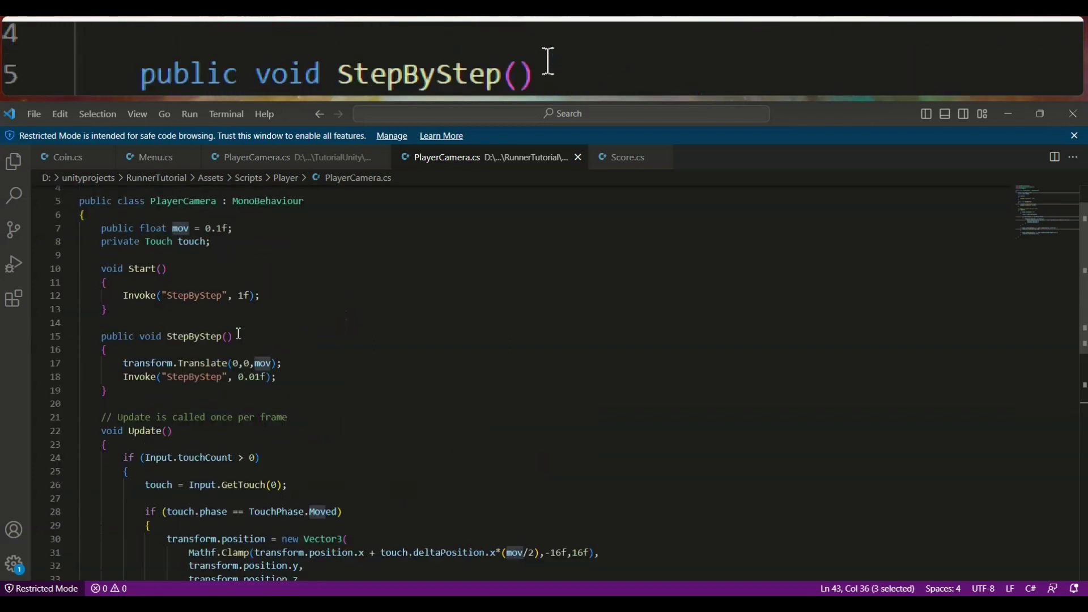
{"action": "scroll", "coordinate": [278, 317], "scroll_direction": "down", "scroll_amount": 3}
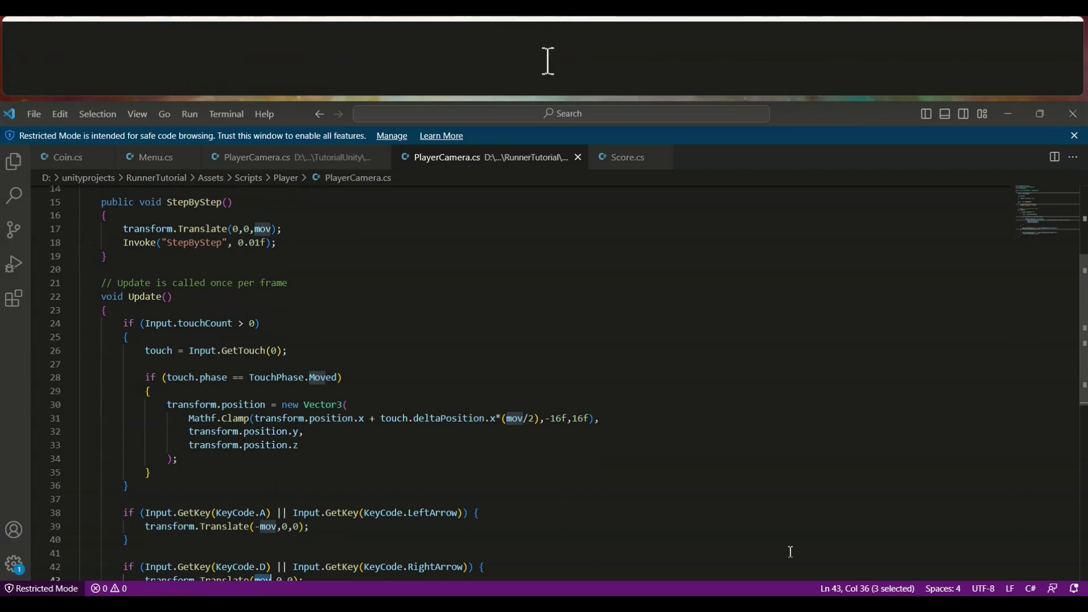
{"action": "scroll", "coordinate": [404, 425], "scroll_direction": "up", "scroll_amount": 2}
{"action": "double_click", "coordinate": [207, 228]}
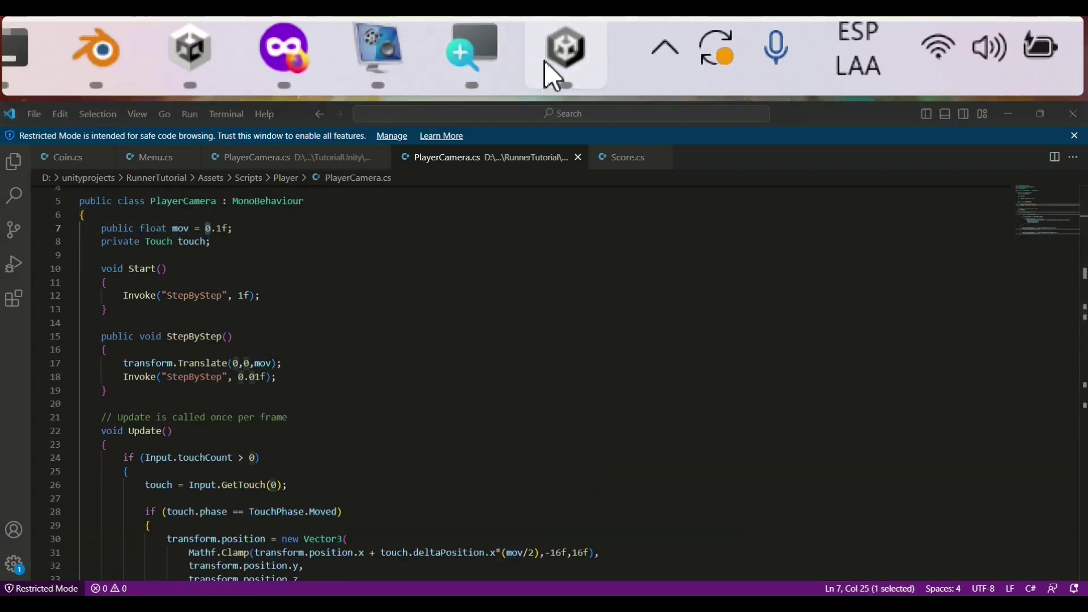
Test-play SampleScene in the Game view, watching the player advance down the Level1 road, then stop.
{"action": "left_click", "coordinate": [884, 604]}
{"action": "left_click", "coordinate": [277, 161]}
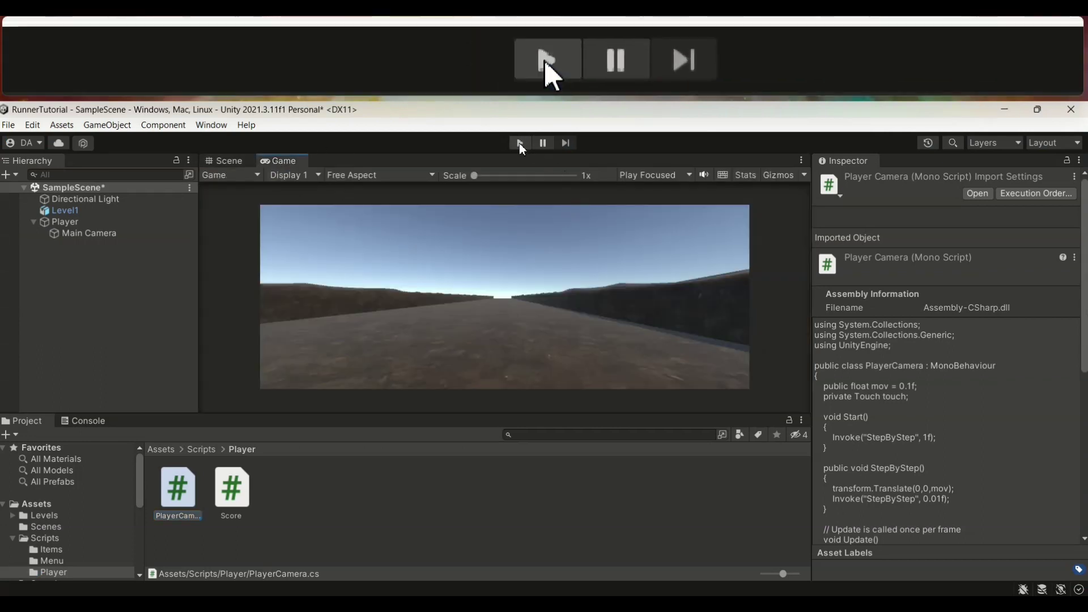
{"action": "left_click", "coordinate": [520, 142]}
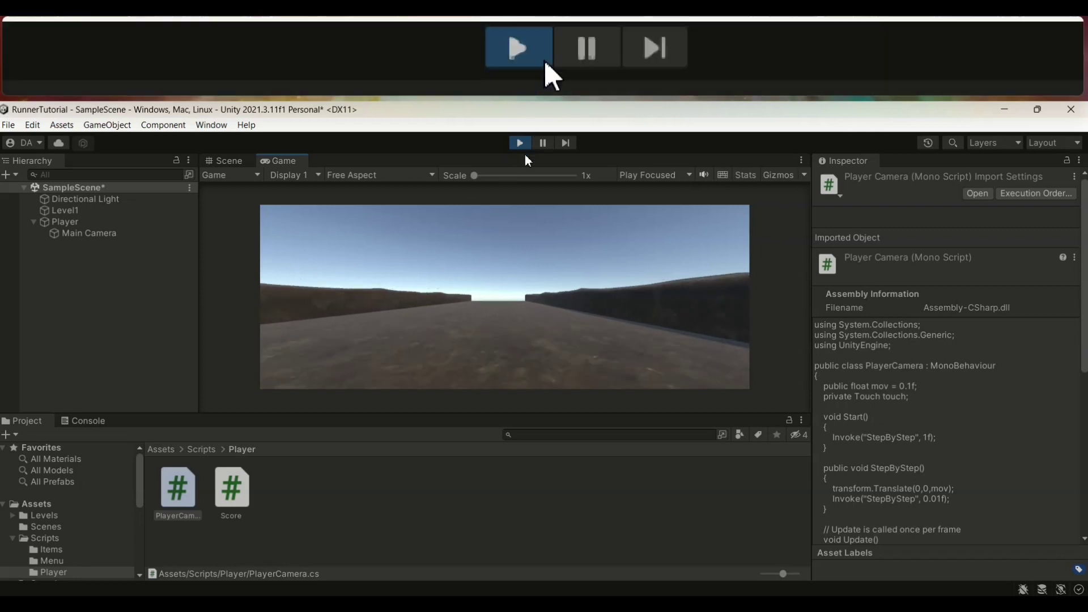
{"action": "left_click", "coordinate": [518, 142]}
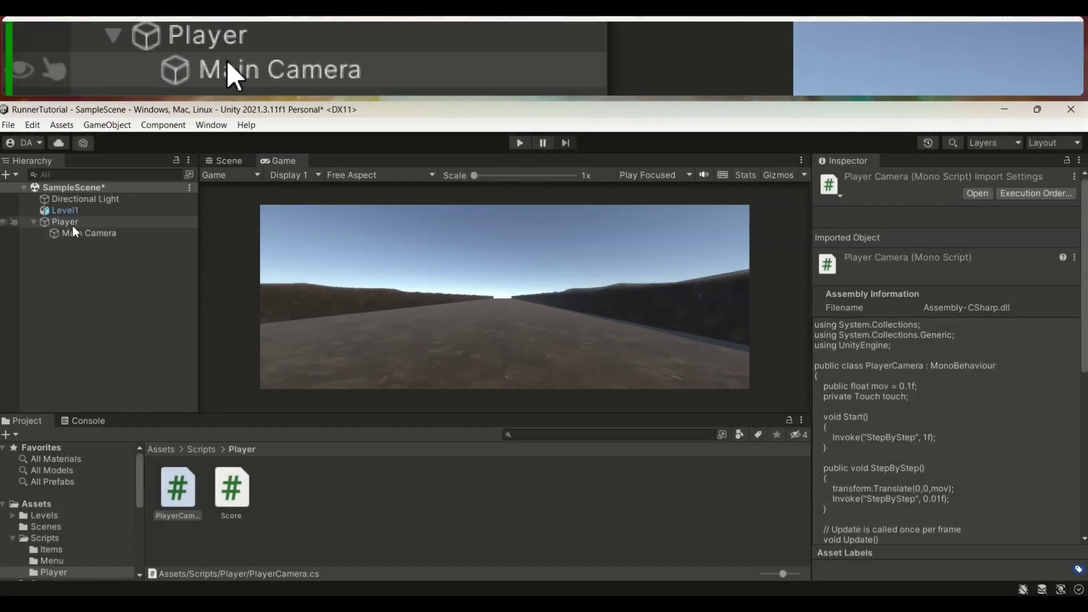
Change the Player's Mov speed to 0.05 and test-run it, steering sideways with D.
{"action": "left_click", "coordinate": [68, 223]}
{"action": "left_click", "coordinate": [988, 462]}
{"action": "type", "text": "0.05"}
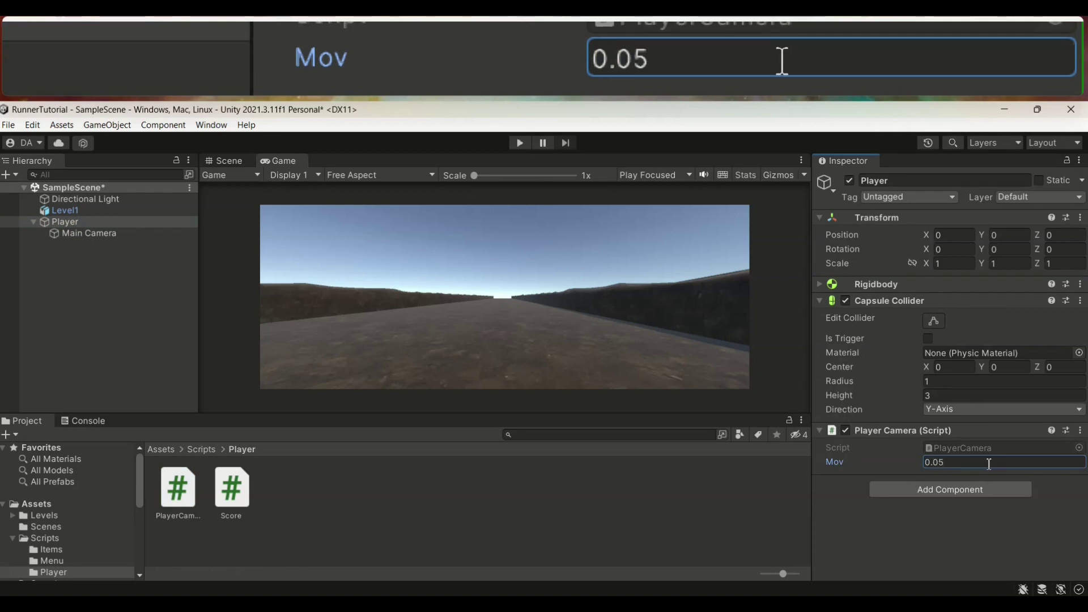
{"action": "left_click", "coordinate": [518, 144]}
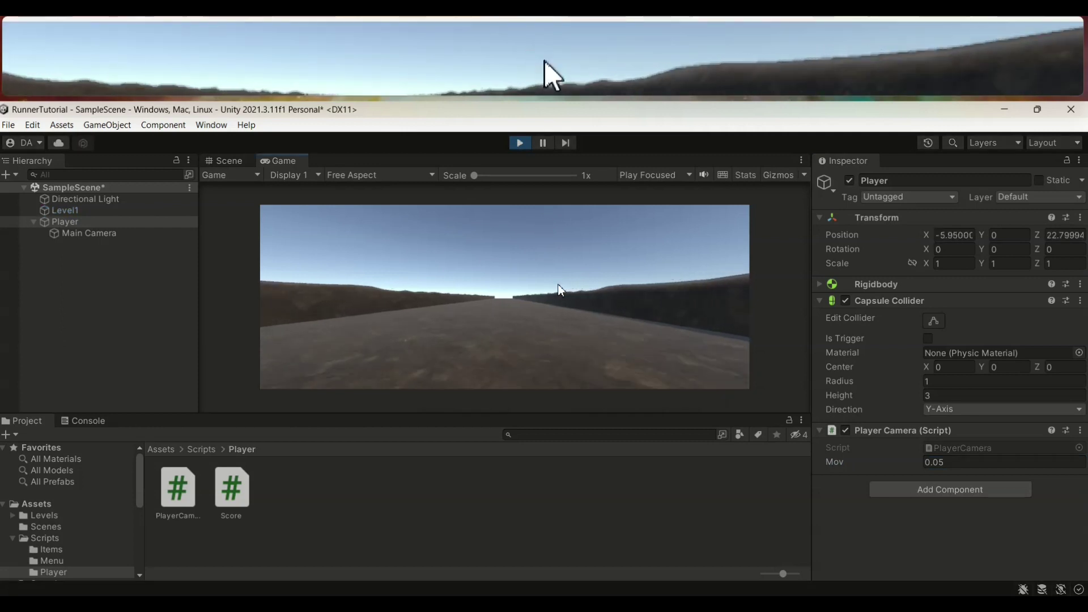
{"action": "key", "text": "d"}
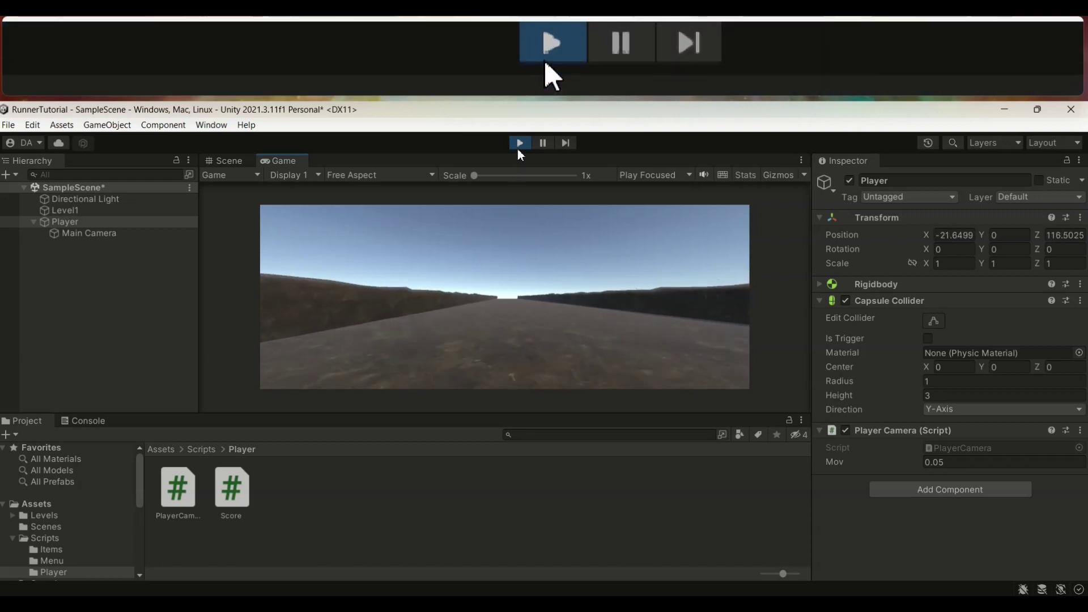
{"action": "left_click", "coordinate": [519, 143]}
Test-run with Mov at 0.01, then set the Player's Mov back to 0.05.
{"action": "left_click", "coordinate": [962, 448]}
{"action": "left_click", "coordinate": [986, 462]}
{"action": "type", "text": "0.01"}
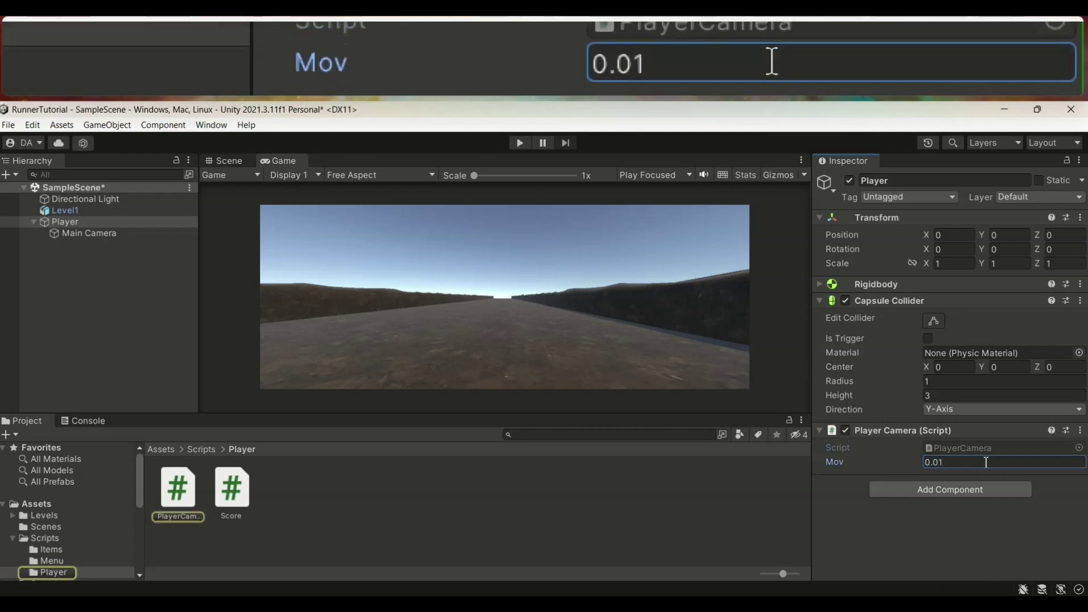
{"action": "left_click", "coordinate": [519, 143]}
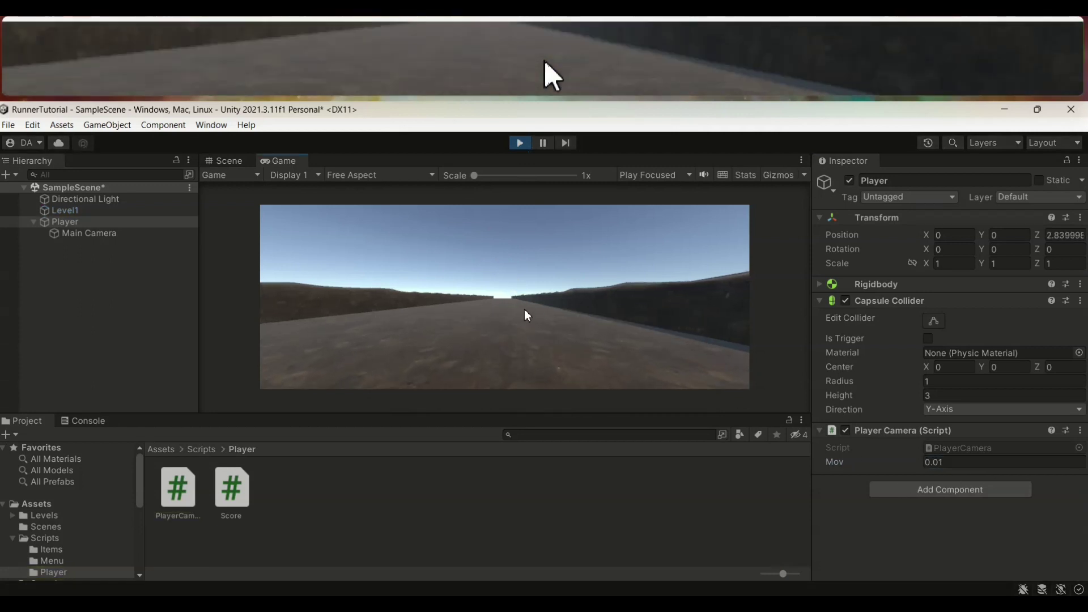
{"action": "left_click", "coordinate": [523, 144]}
{"action": "left_click", "coordinate": [973, 461]}
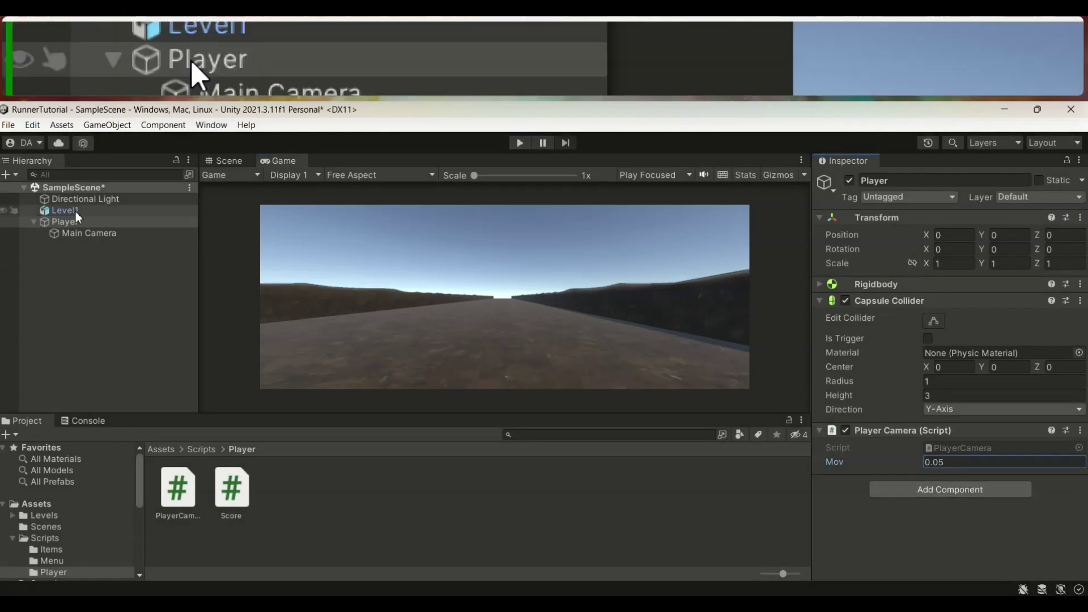
{"action": "left_click", "coordinate": [468, 246]}
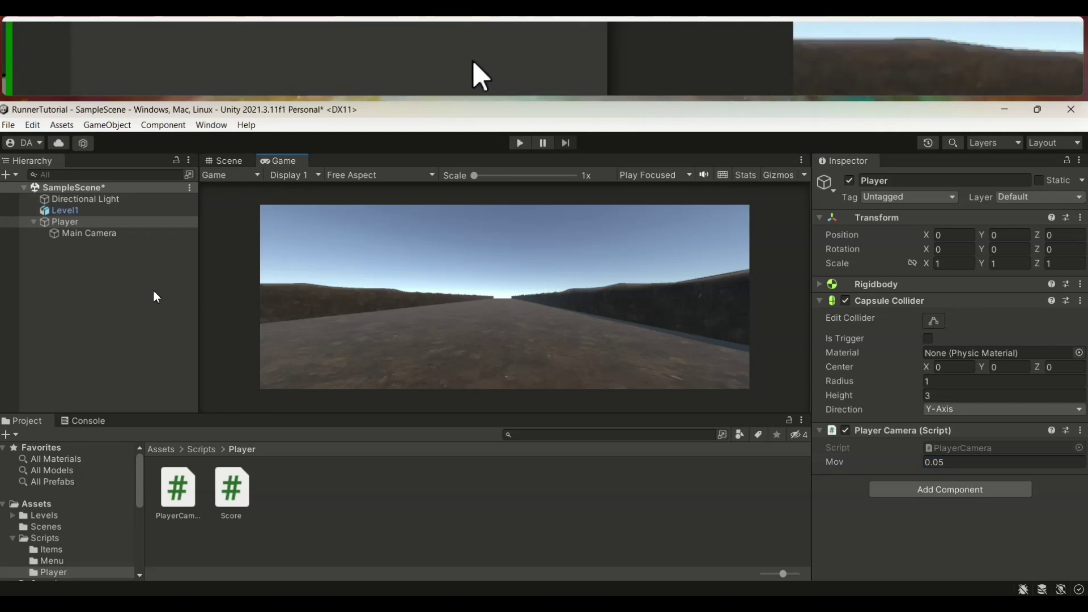
Navigate the Project panel from Scripts up to Assets and into the Levels folder.
{"action": "left_click", "coordinate": [198, 451]}
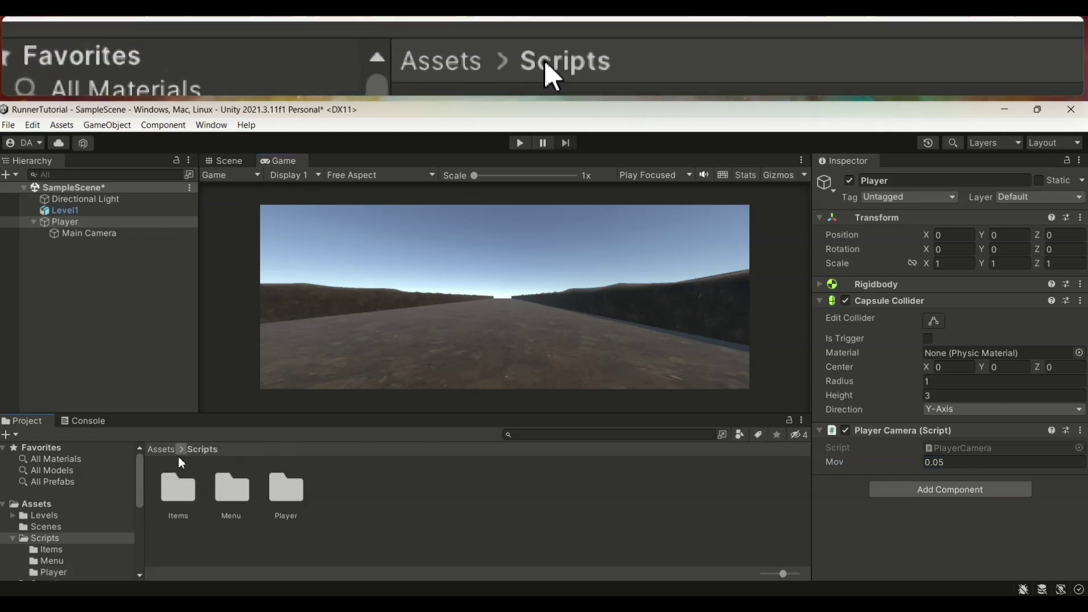
{"action": "left_click", "coordinate": [151, 450]}
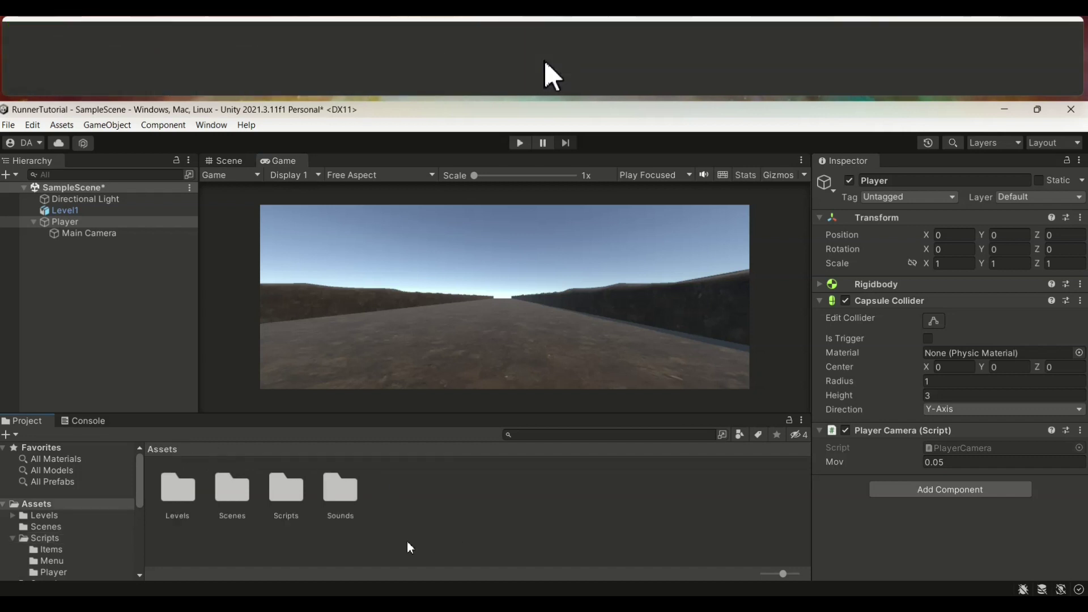
{"action": "double_click", "coordinate": [178, 491]}
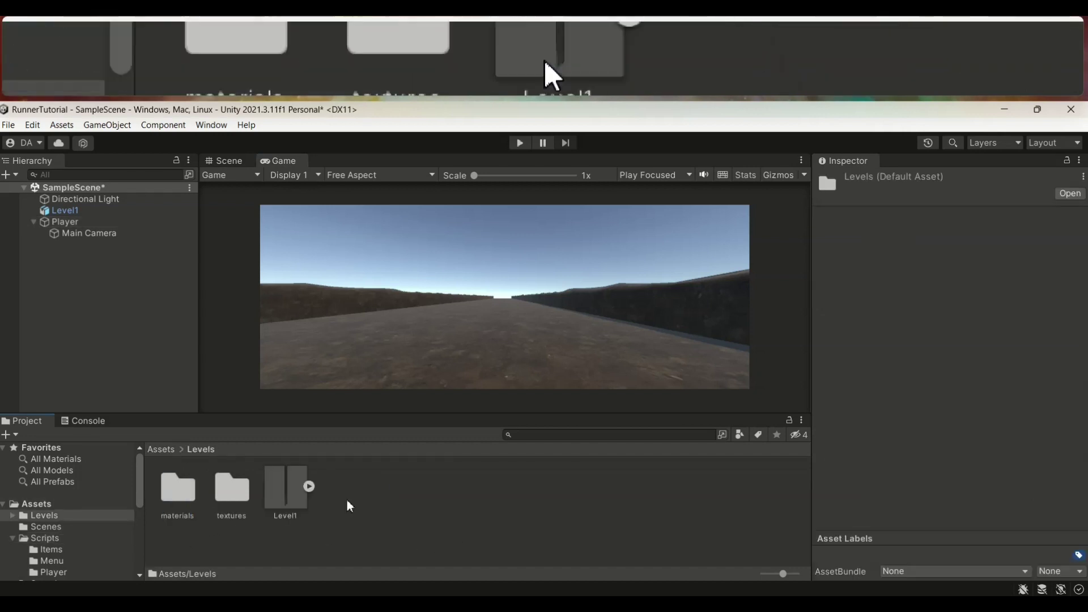
{"action": "left_click", "coordinate": [347, 501]}
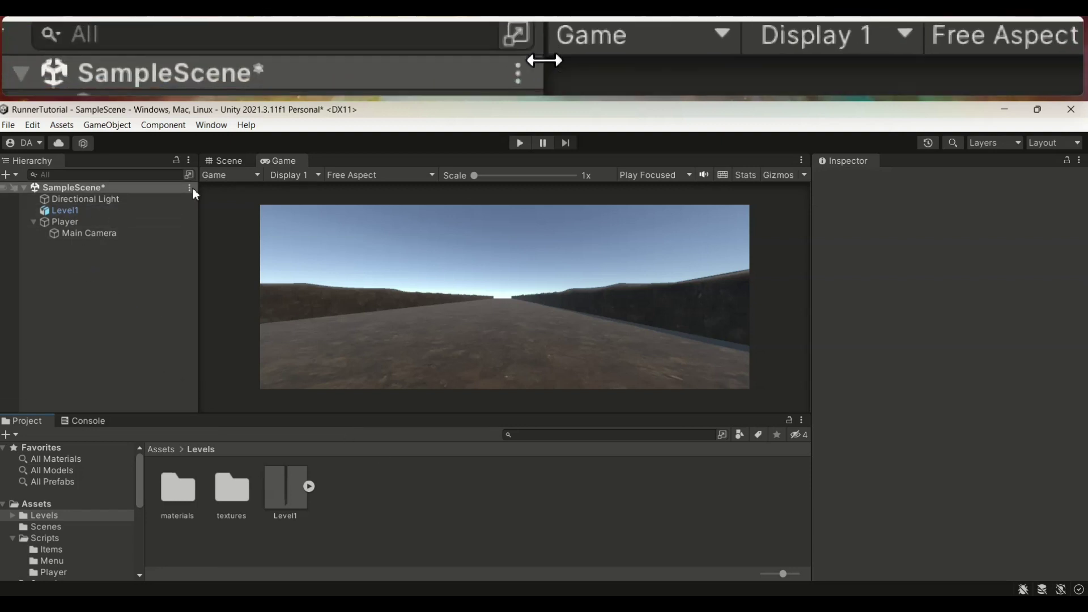
Add a 3D Object > Sphere to SampleScene from its GameObject menu.
{"action": "left_click", "coordinate": [191, 188]}
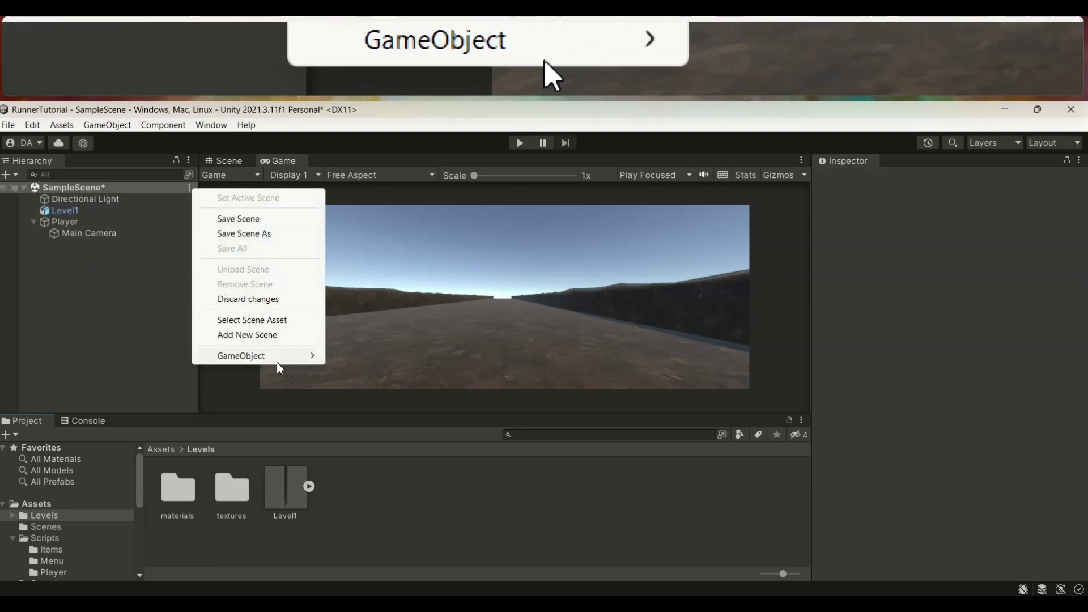
{"action": "mouse_move", "coordinate": [273, 359]}
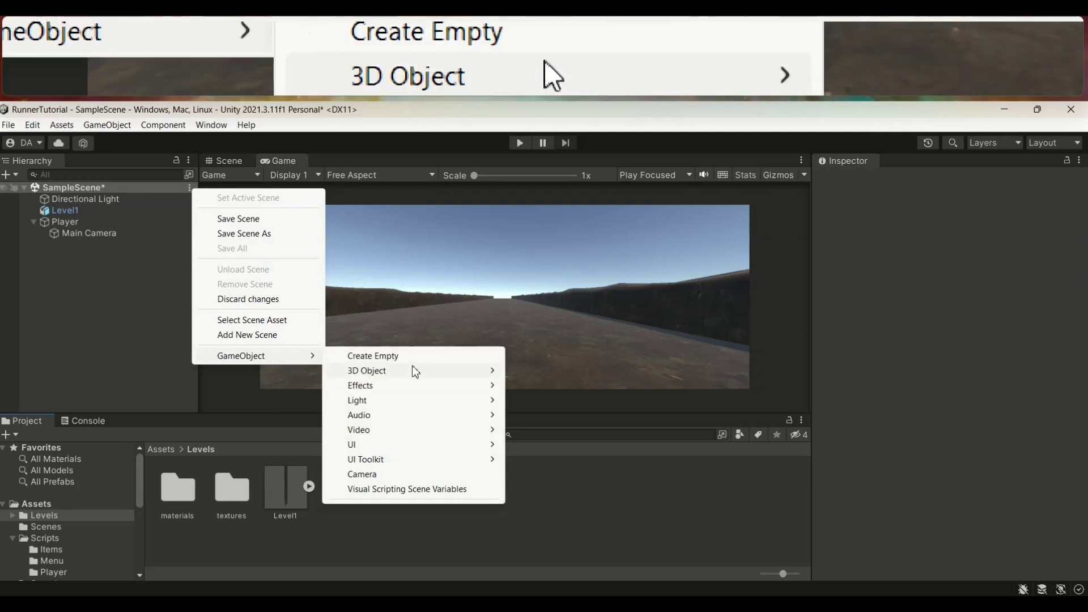
{"action": "mouse_move", "coordinate": [415, 372]}
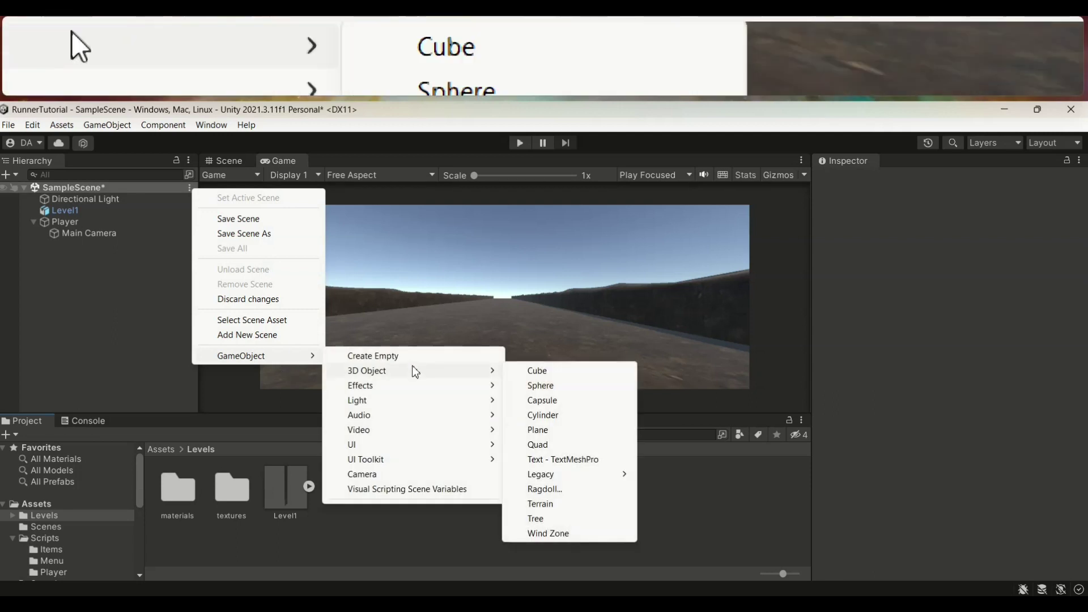
{"action": "left_click", "coordinate": [538, 387]}
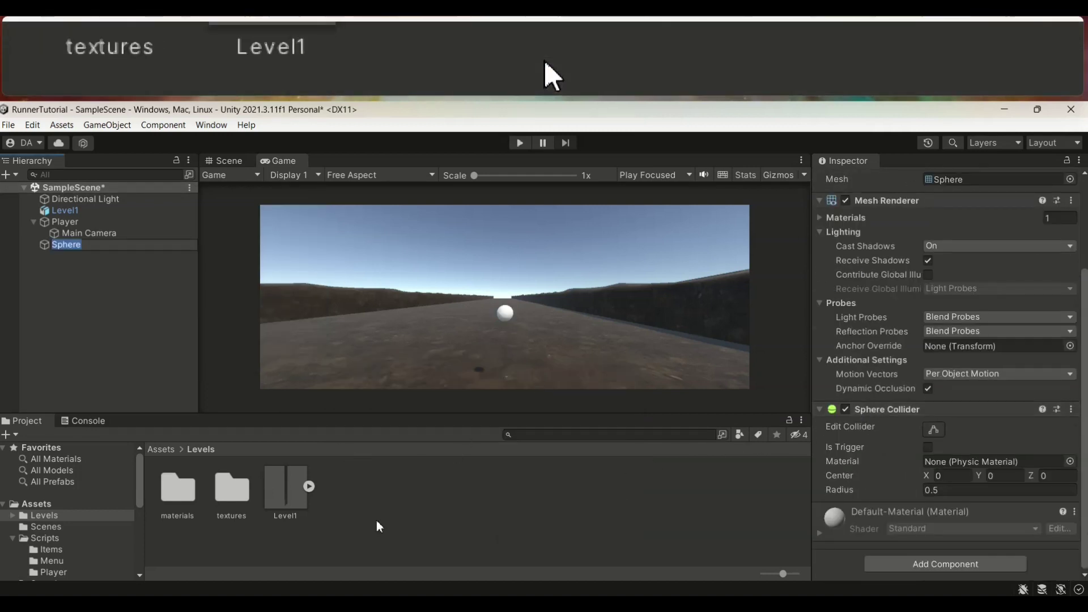
Create a new material named Yellow in the Levels/materials folder.
{"action": "left_click", "coordinate": [378, 523]}
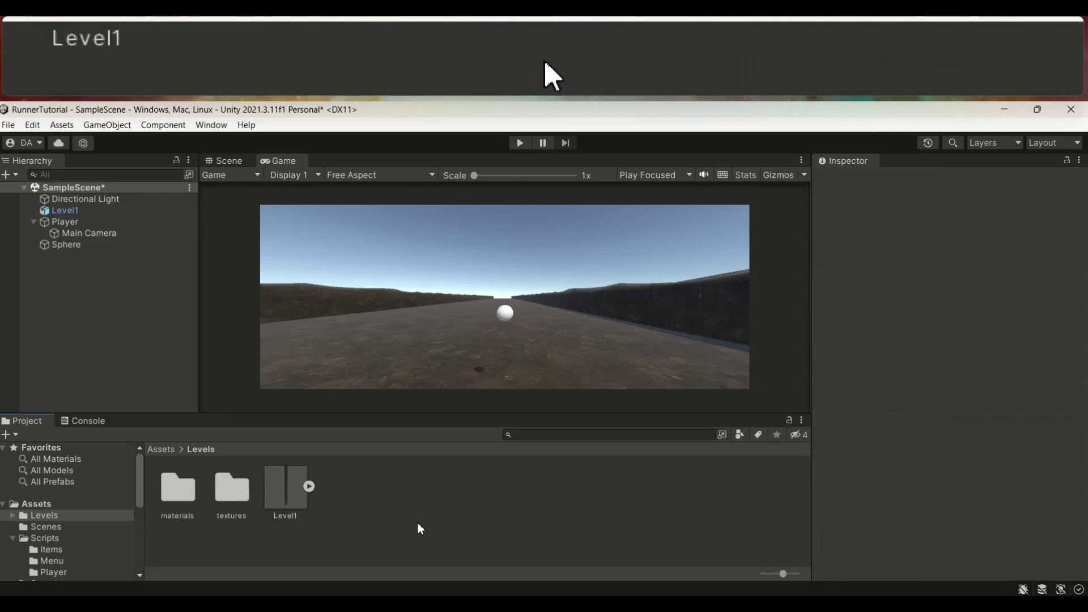
{"action": "double_click", "coordinate": [182, 501]}
{"action": "right_click", "coordinate": [270, 516]}
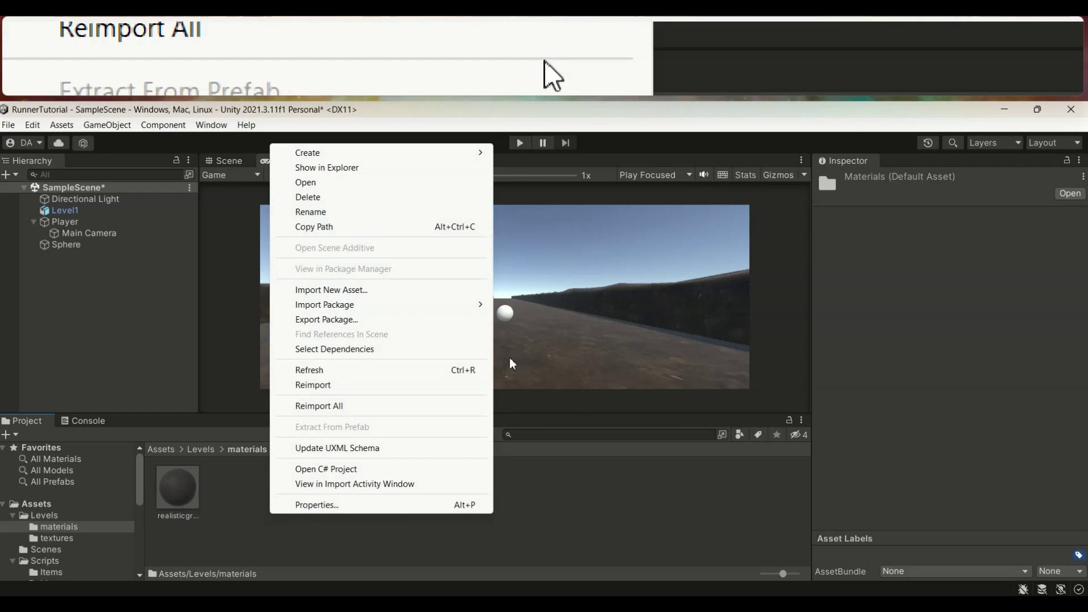
{"action": "mouse_move", "coordinate": [425, 161]}
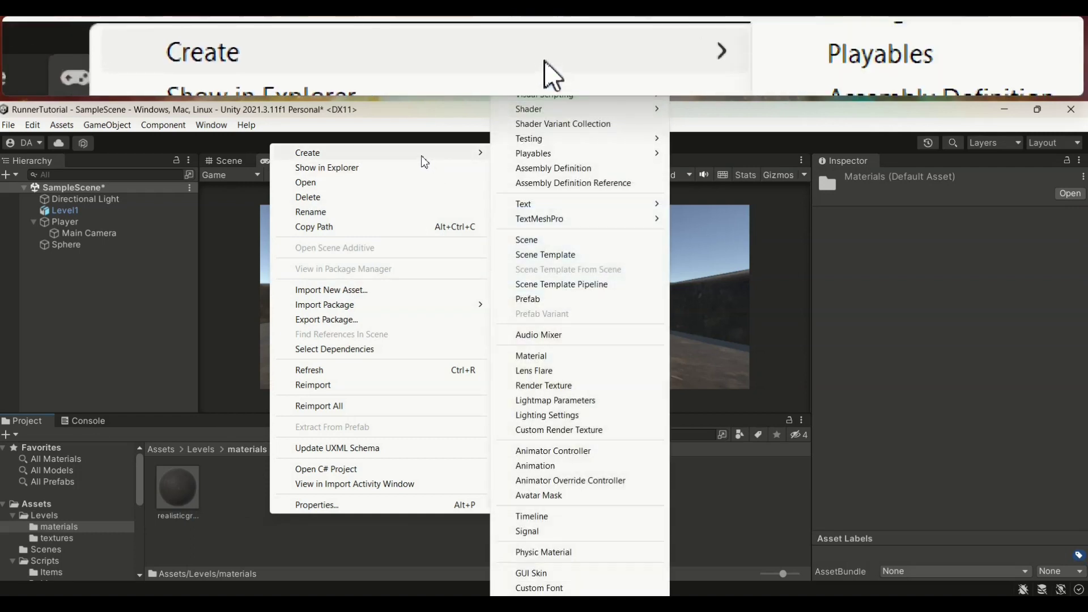
{"action": "left_click", "coordinate": [588, 356]}
{"action": "type", "text": "Yellow"}
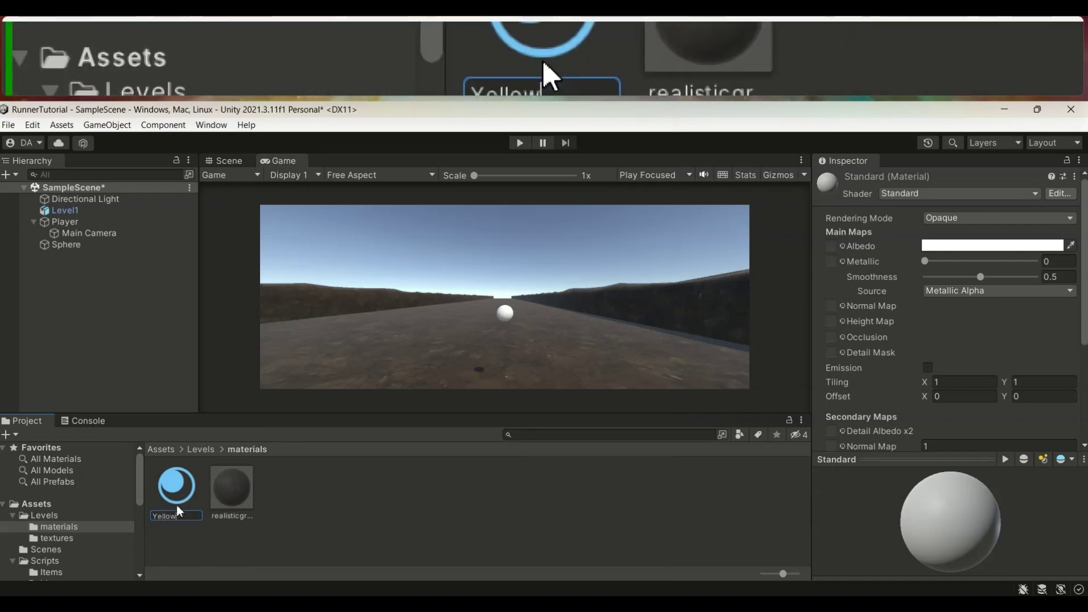
{"action": "key", "text": "Return"}
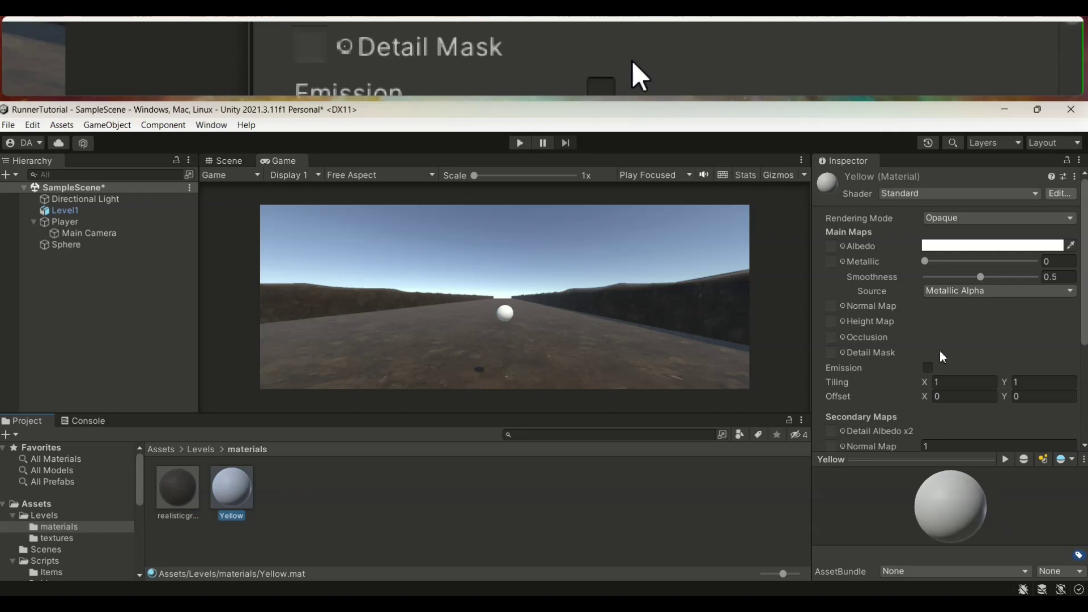
Set the Yellow material's Albedo colour to bright yellow ECCD0A.
{"action": "left_click", "coordinate": [964, 248]}
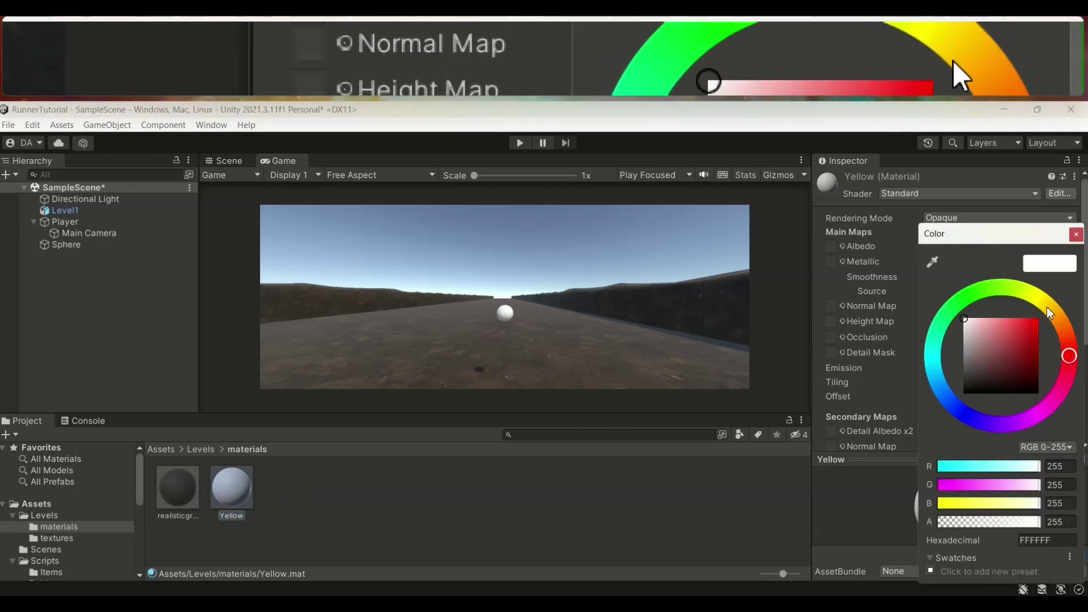
{"action": "left_click", "coordinate": [1044, 303]}
{"action": "left_click", "coordinate": [1035, 325]}
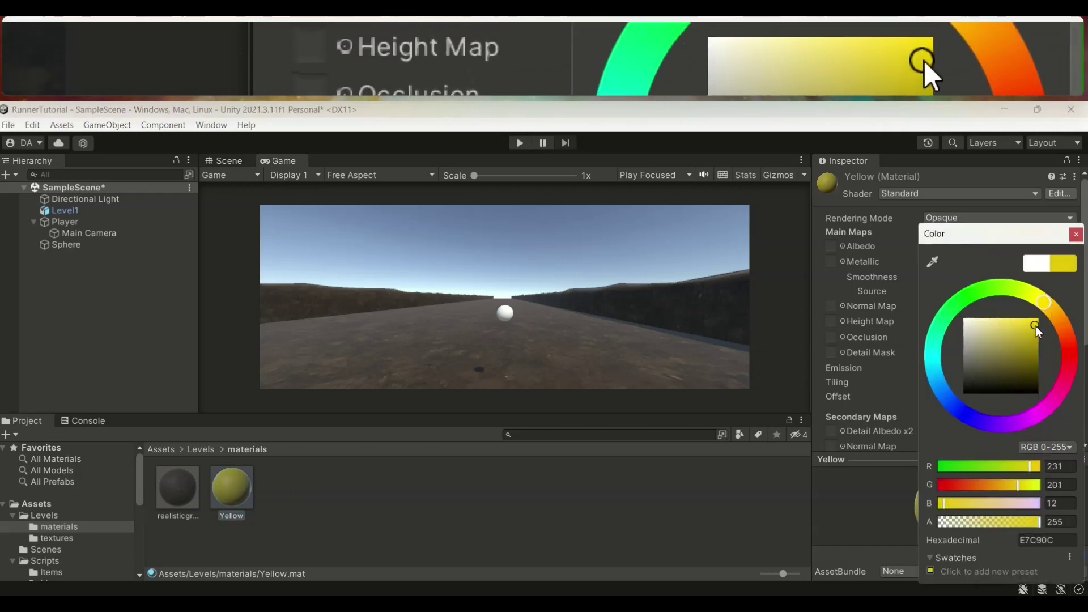
{"action": "left_click", "coordinate": [516, 508]}
Assign the Yellow material to Element 0 of the Sphere's Mesh Renderer.
{"action": "left_click", "coordinate": [76, 244]}
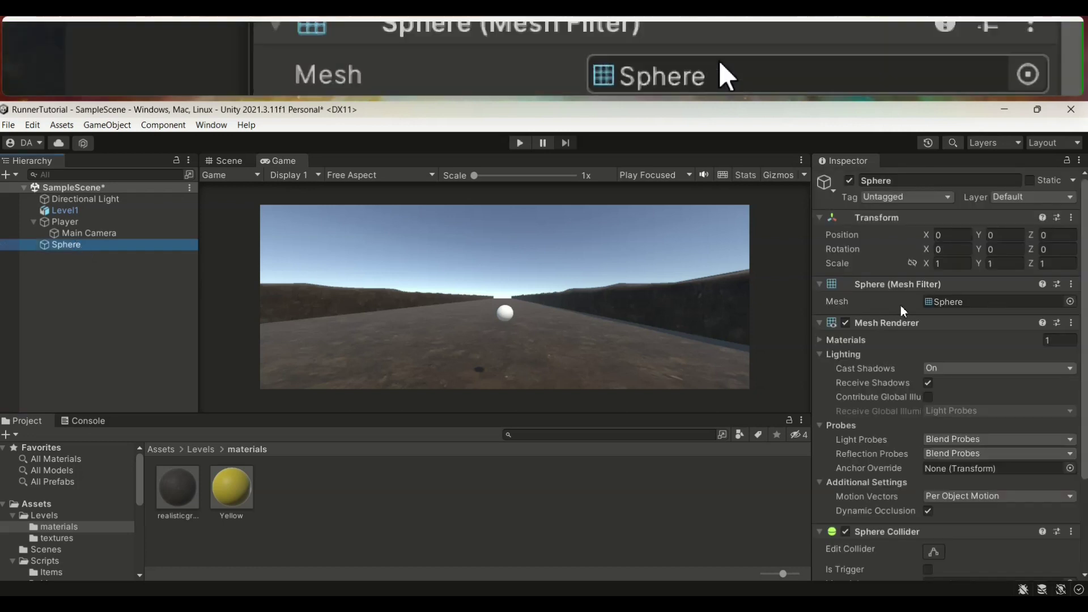
{"action": "scroll", "coordinate": [903, 321], "scroll_direction": "down", "scroll_amount": 2}
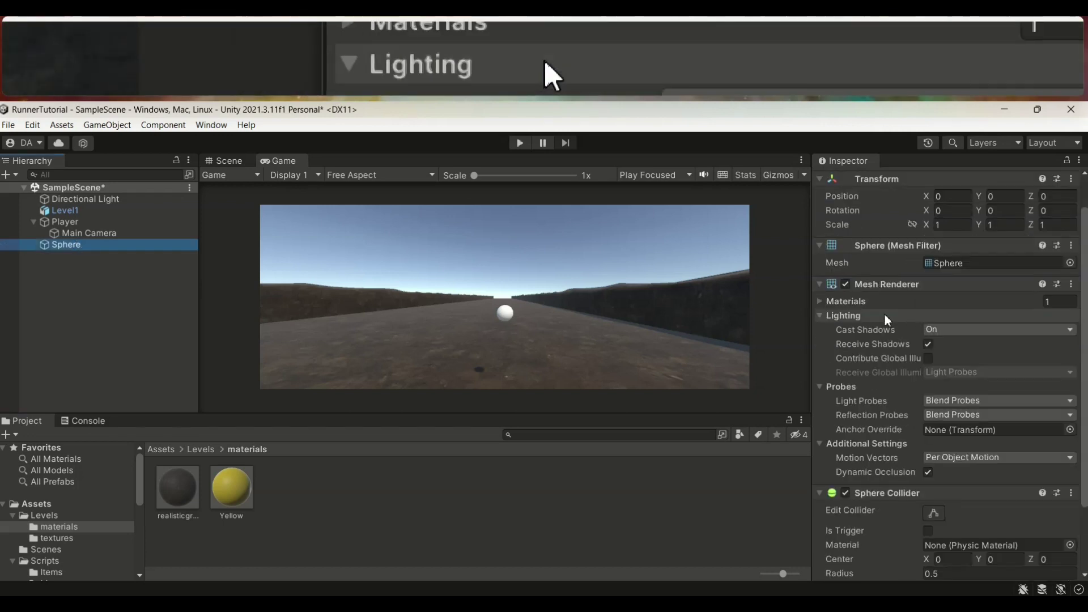
{"action": "left_click", "coordinate": [819, 302]}
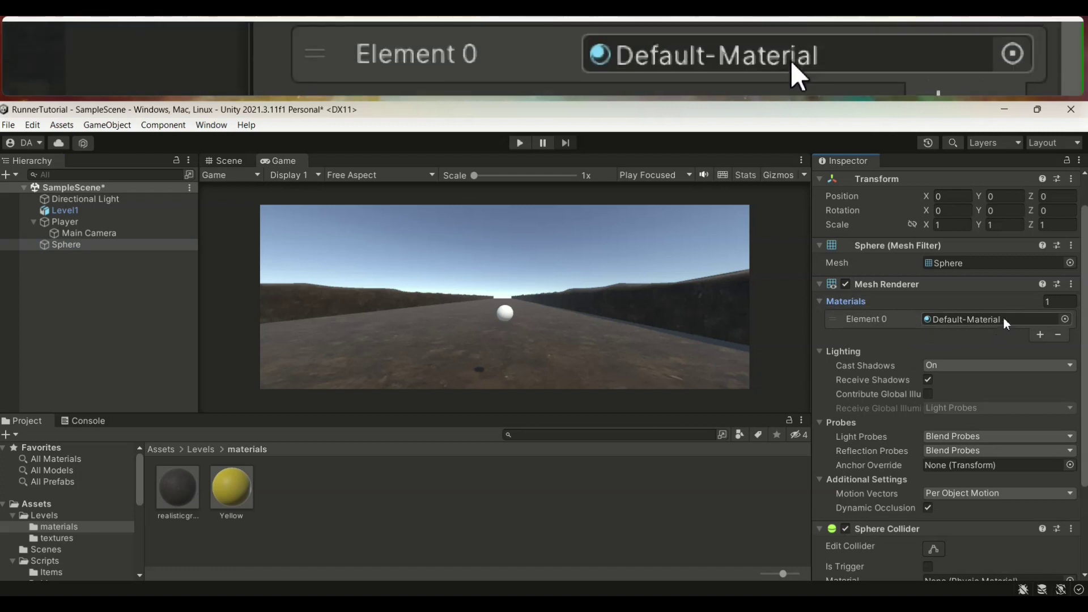
{"action": "left_click", "coordinate": [1071, 320]}
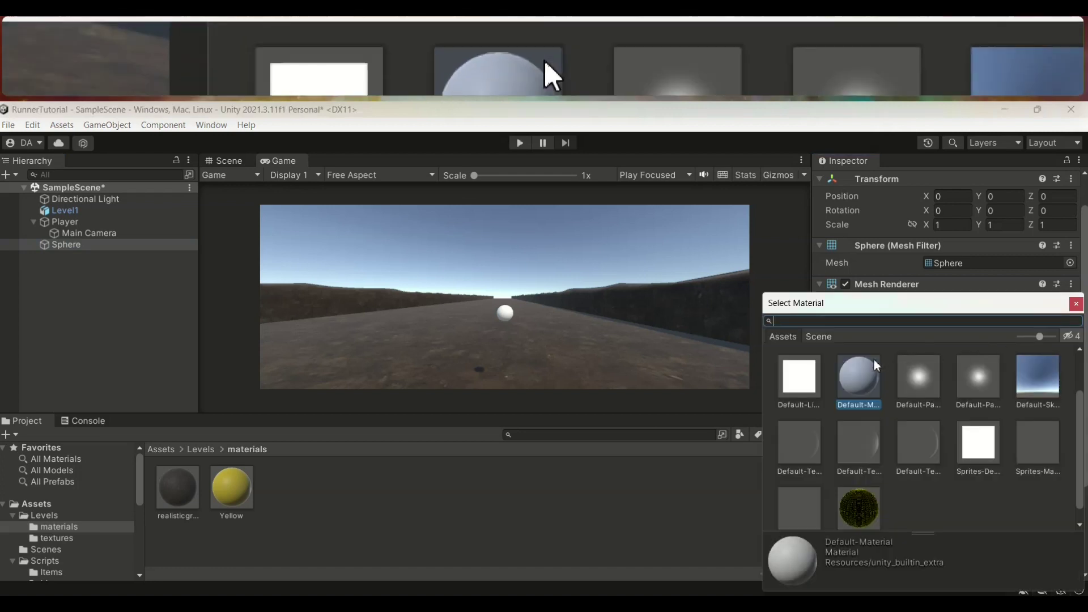
{"action": "type", "text": "yell"}
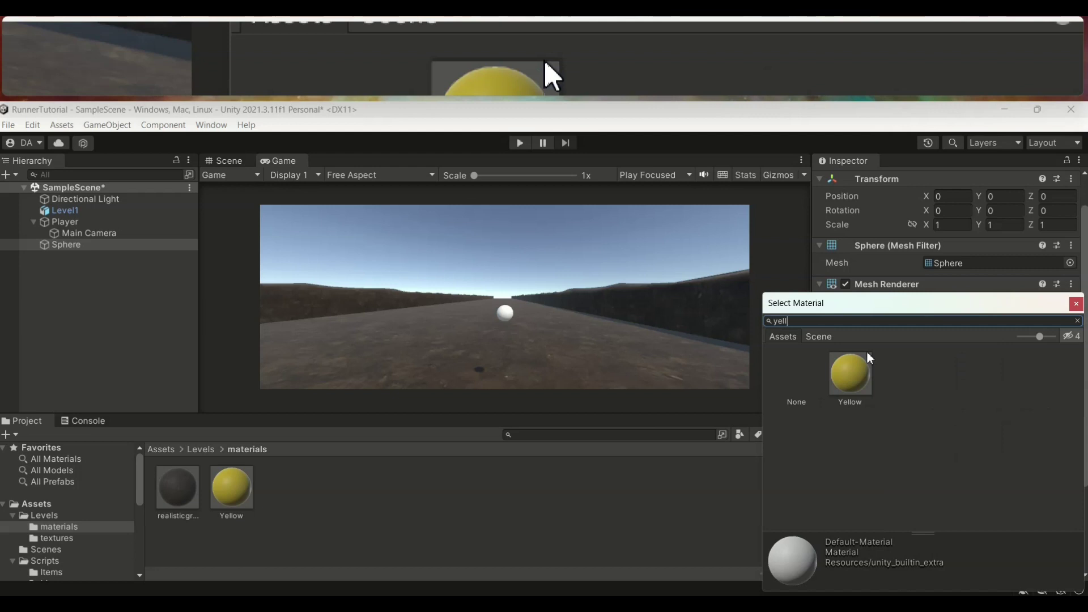
{"action": "left_click", "coordinate": [844, 386]}
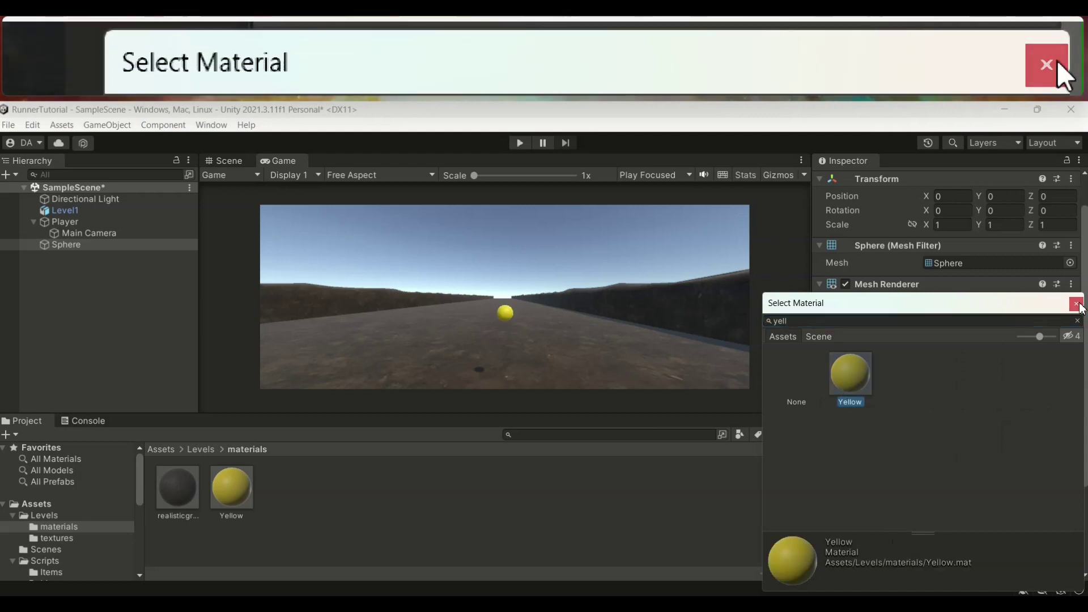
{"action": "left_click", "coordinate": [1079, 305]}
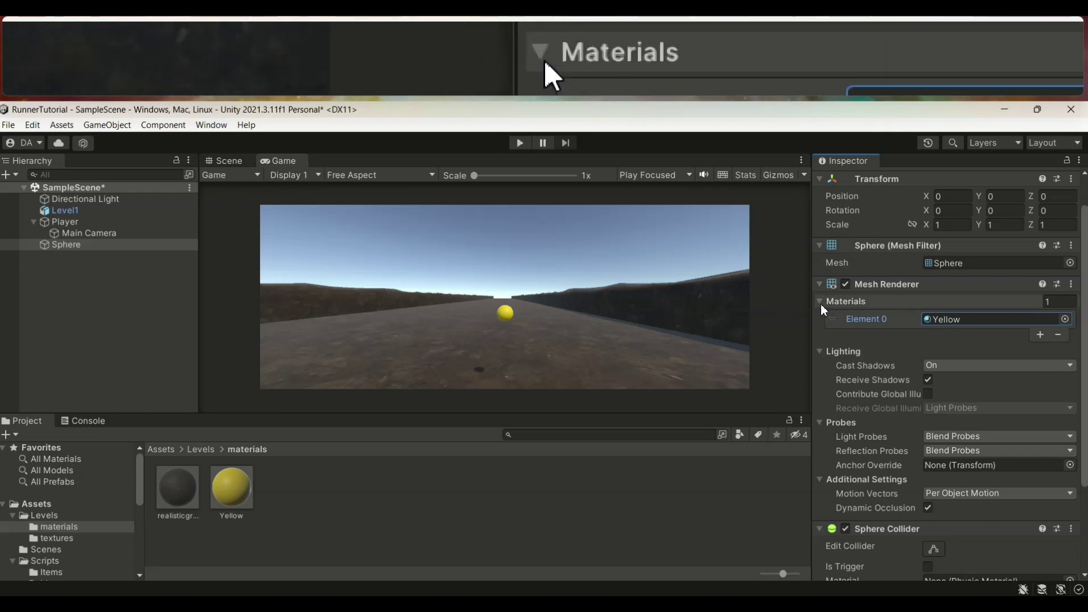
Collapse the Mesh Renderer's Materials, Lighting and Probes sections.
{"action": "left_click", "coordinate": [821, 305]}
{"action": "left_click", "coordinate": [818, 316]}
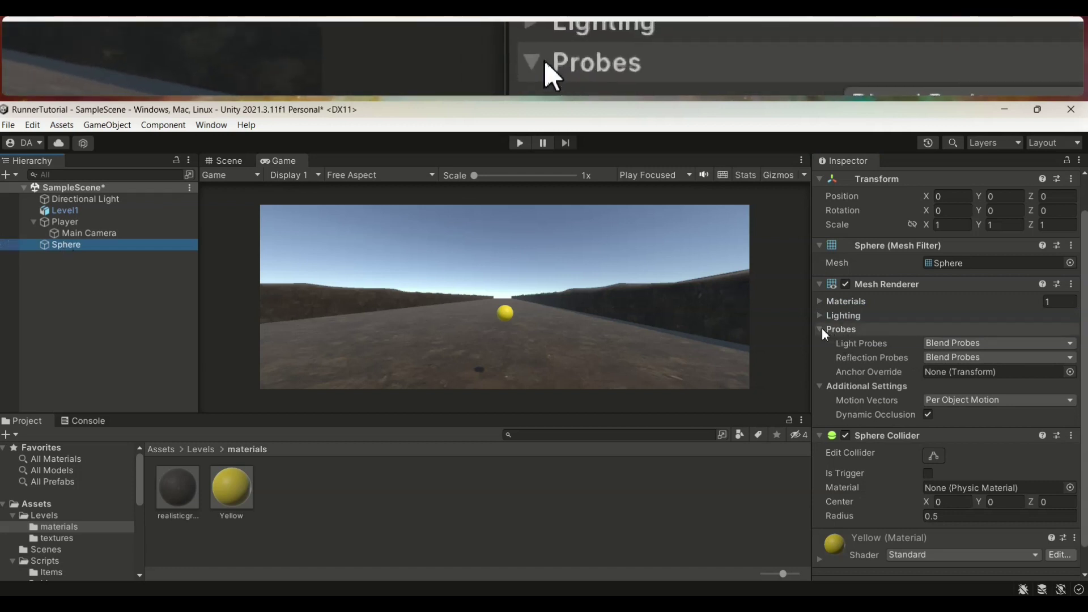
{"action": "left_click", "coordinate": [819, 329]}
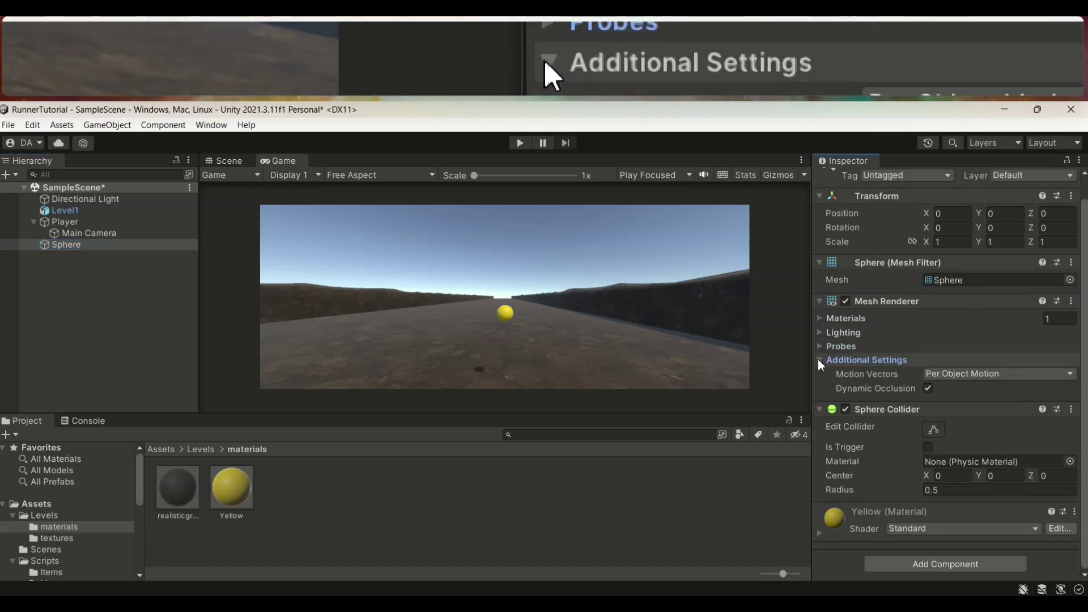
Set the Sphere Collider radius to 1 and frame the yellow sphere in the Scene view.
{"action": "left_click", "coordinate": [818, 359]}
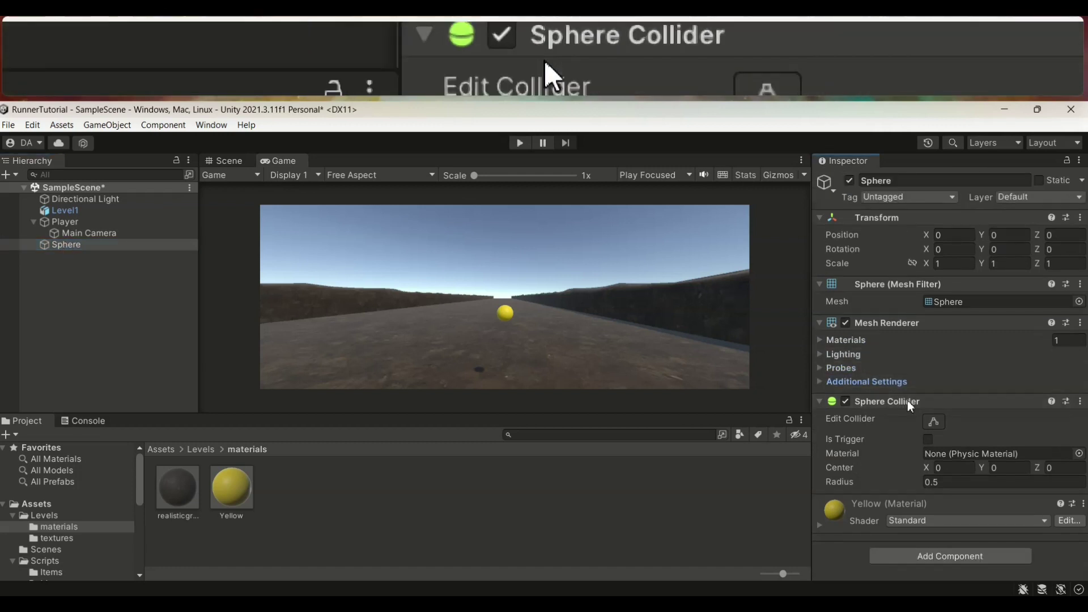
{"action": "left_click", "coordinate": [975, 481]}
{"action": "type", "text": "1"}
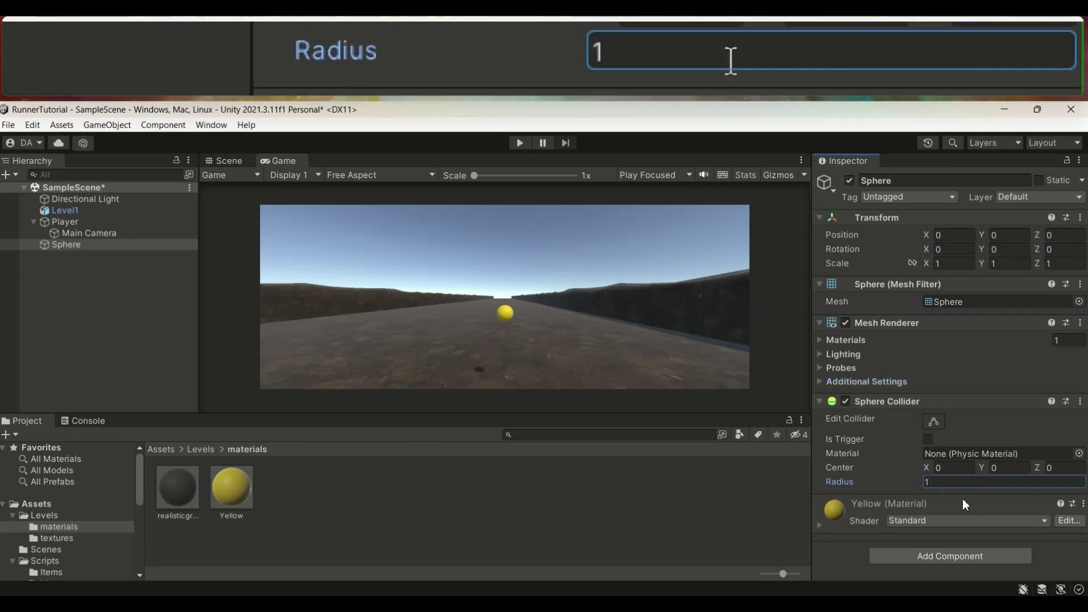
{"action": "left_click", "coordinate": [223, 165]}
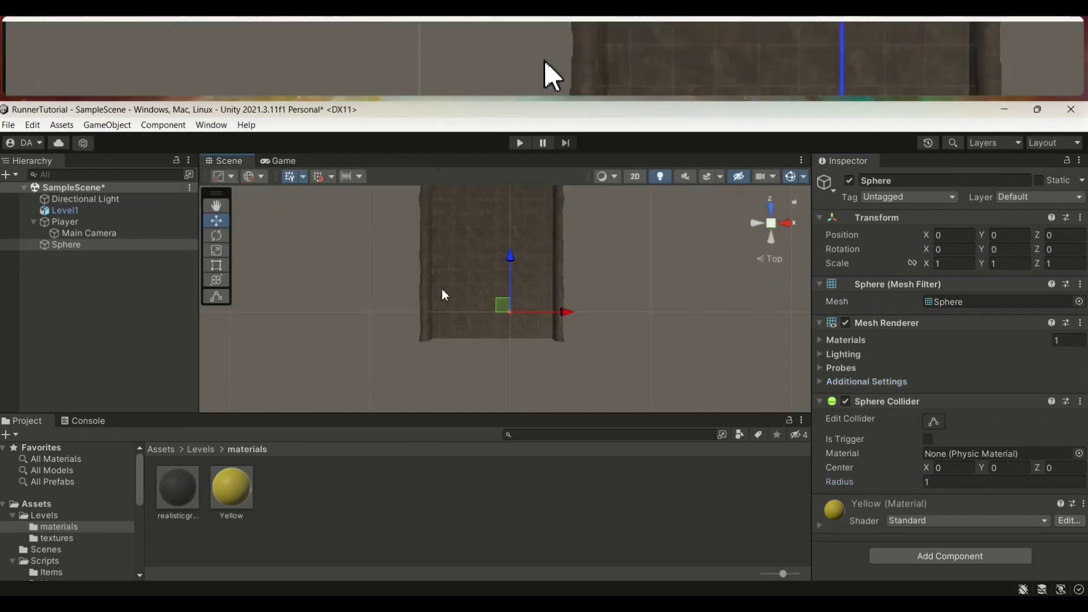
{"action": "left_click_drag", "start_coordinate": [441, 287], "coordinate": [461, 234], "text": "alt"}
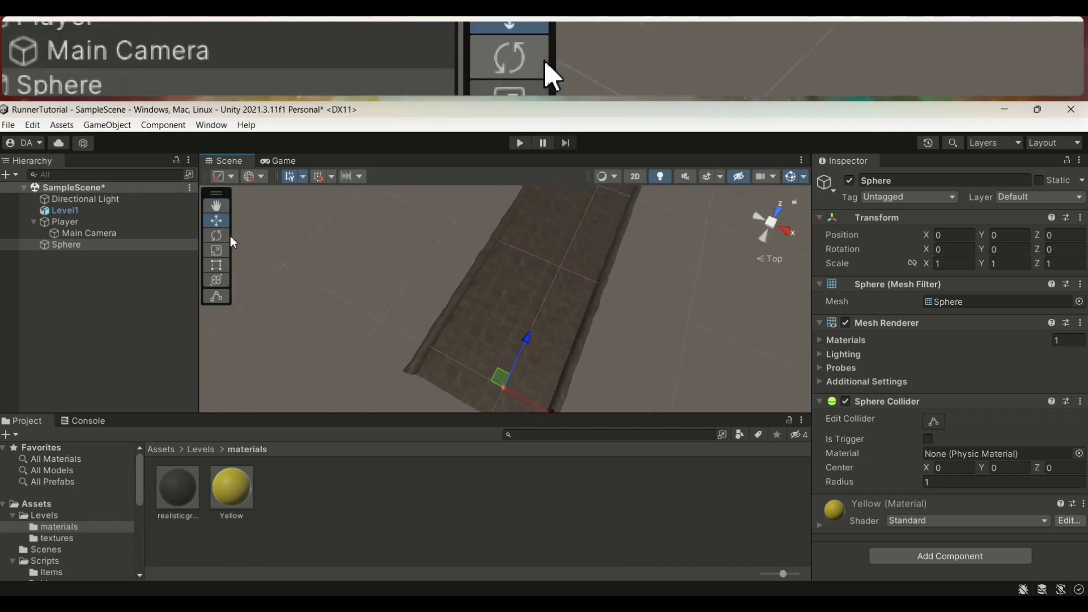
{"action": "double_click", "coordinate": [67, 245]}
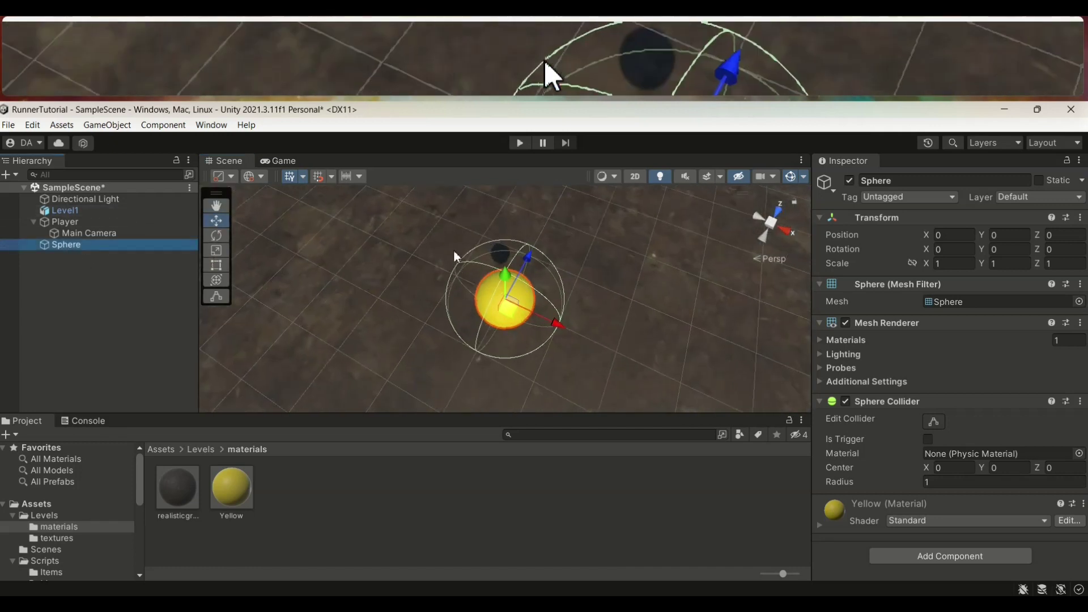
Dock the Game view beside the Scene view so both show side by side.
{"action": "left_click", "coordinate": [281, 161]}
{"action": "left_click_drag", "start_coordinate": [277, 161], "coordinate": [405, 228]}
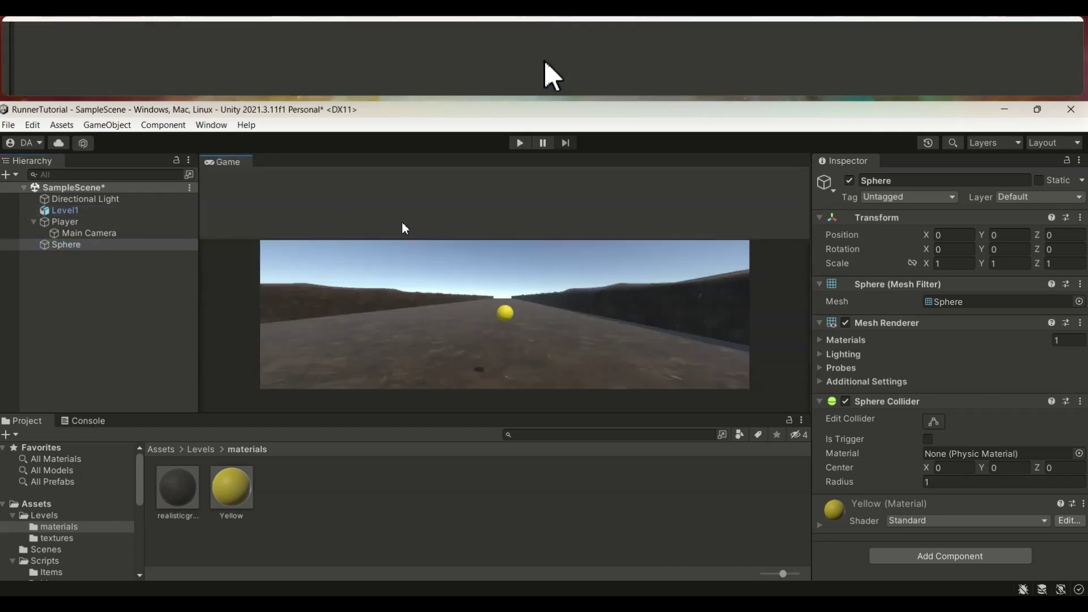
{"action": "left_click_drag", "start_coordinate": [653, 228], "coordinate": [601, 216]}
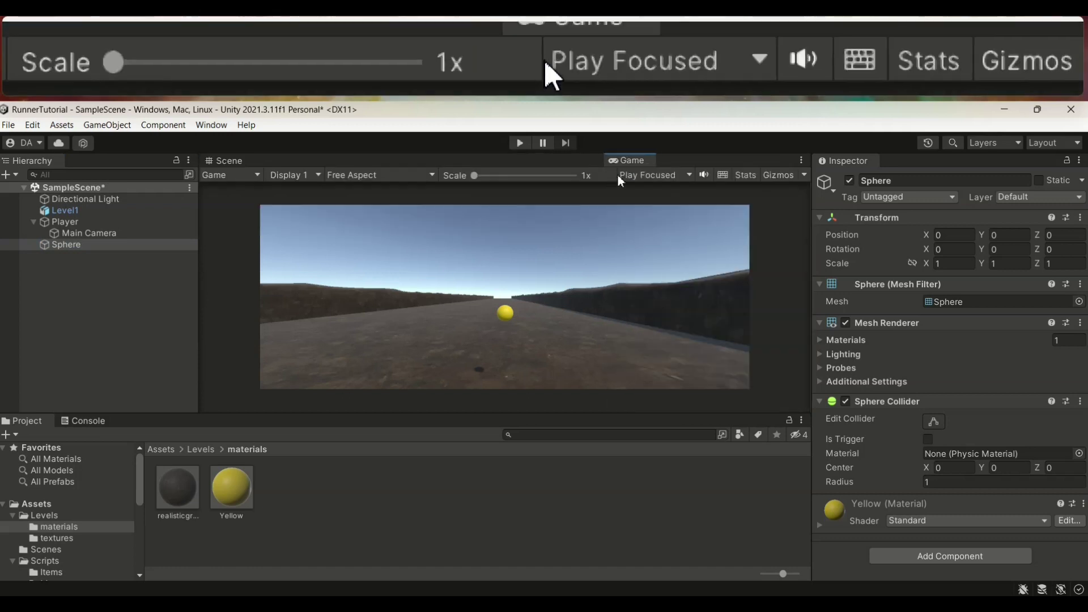
{"action": "mouse_move", "coordinate": [602, 216]}
{"action": "left_mouse_down"}
{"action": "mouse_move", "coordinate": [623, 287]}
{"action": "mouse_move", "coordinate": [352, 300]}
{"action": "left_mouse_up"}
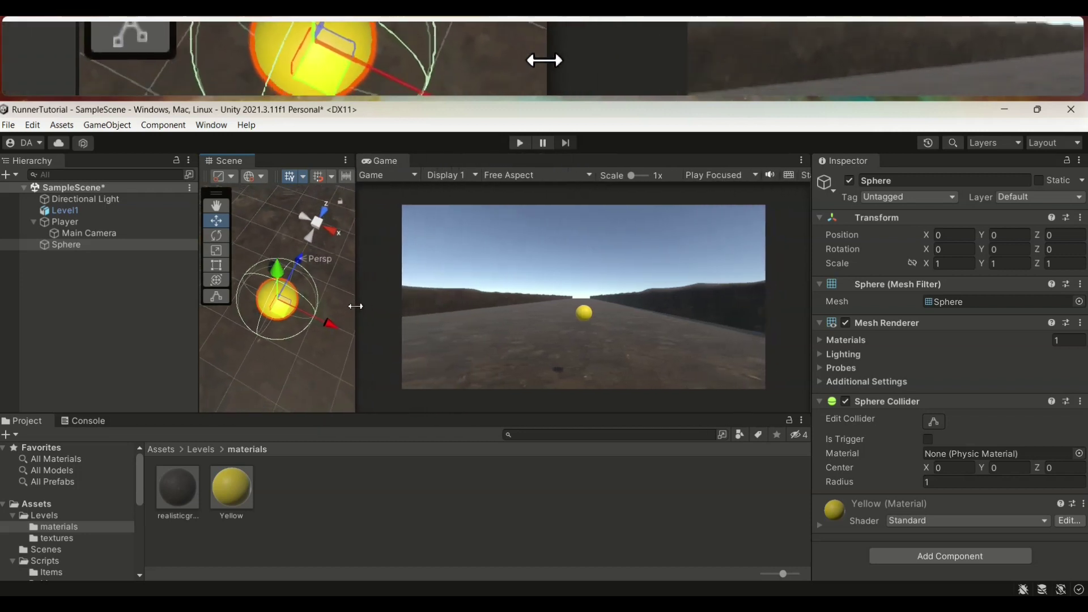
{"action": "scroll", "coordinate": [285, 280], "scroll_direction": "down", "scroll_amount": 3}
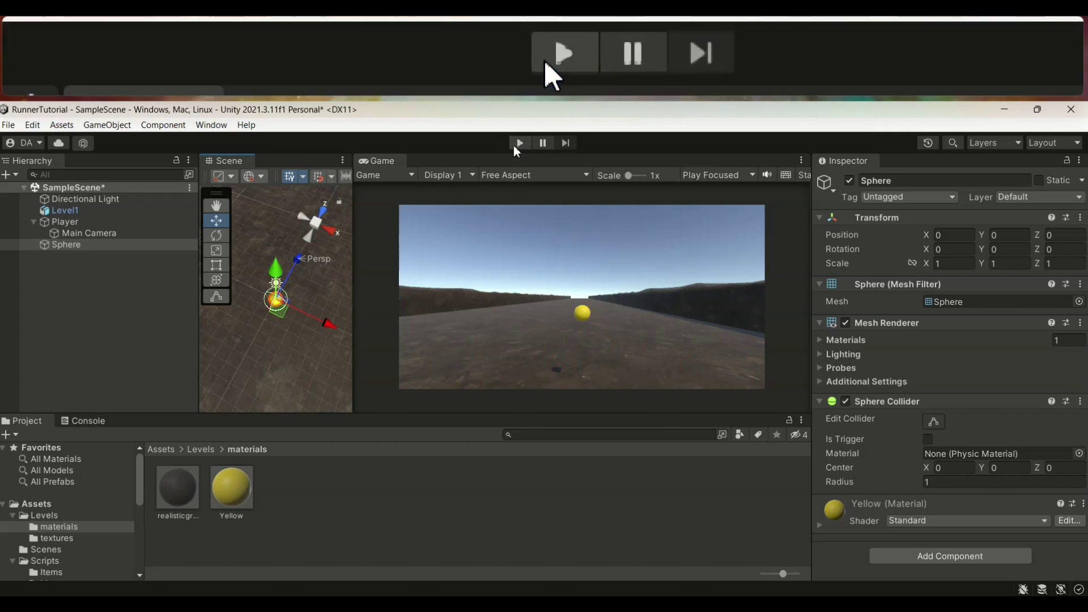
{"action": "left_click", "coordinate": [518, 144]}
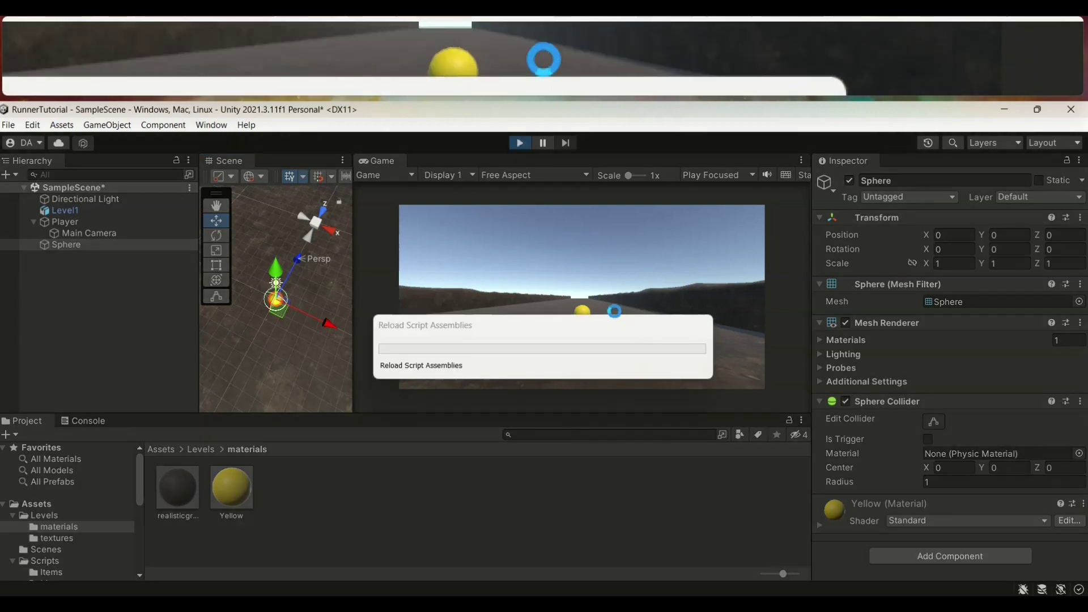
{"action": "left_click", "coordinate": [614, 312]}
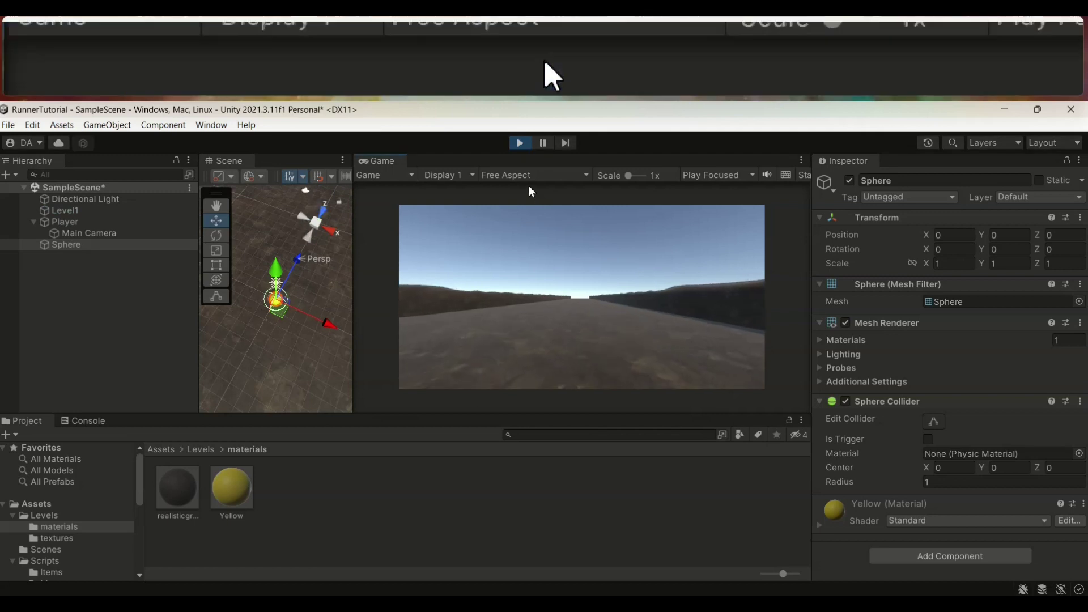
{"action": "left_click", "coordinate": [519, 143]}
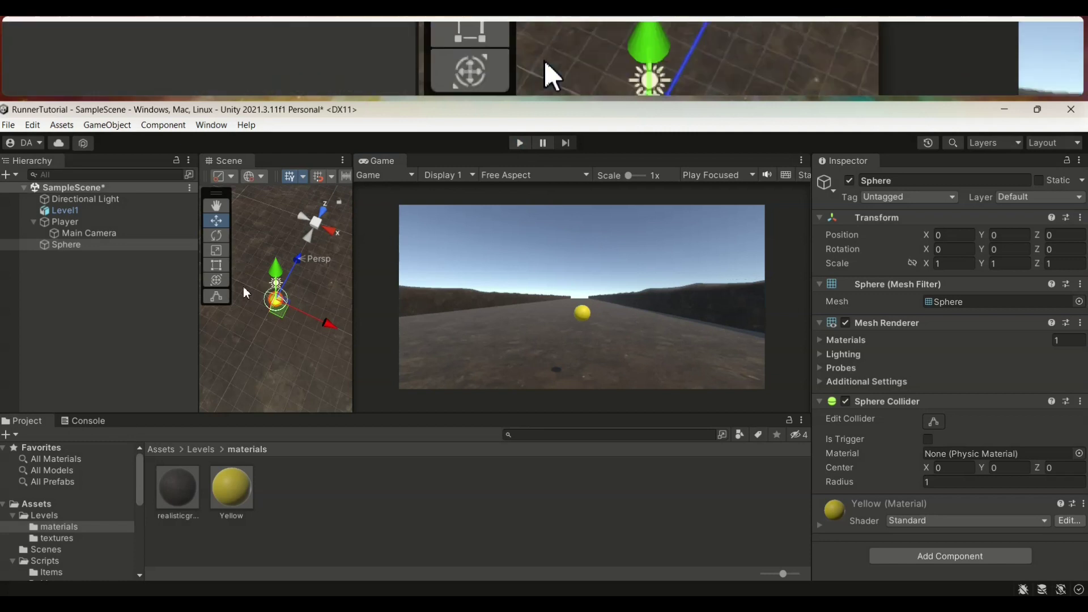
{"action": "left_click", "coordinate": [520, 143]}
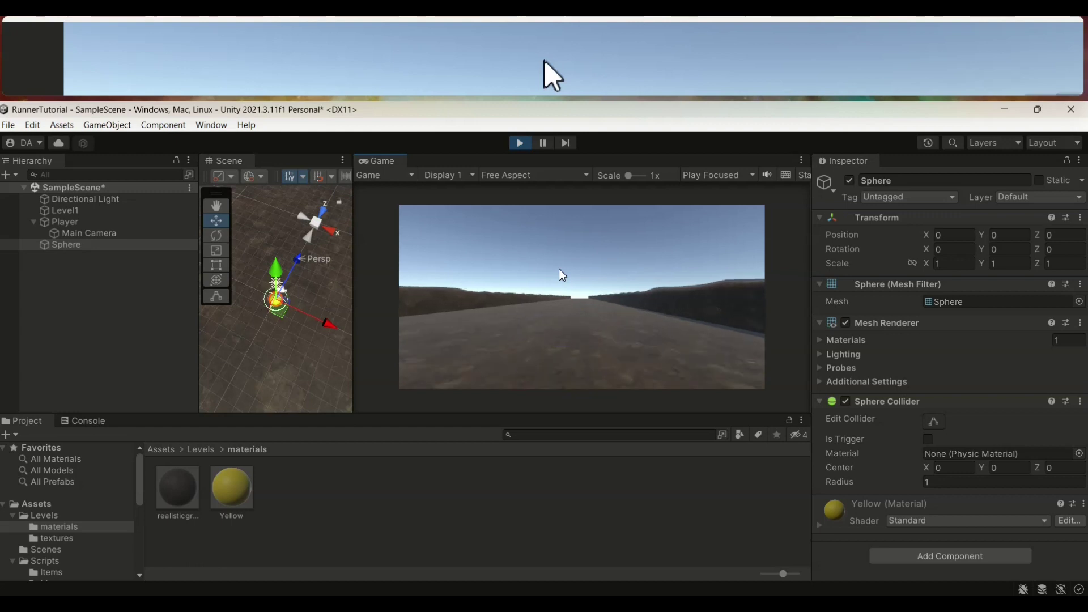
{"action": "left_click", "coordinate": [519, 143]}
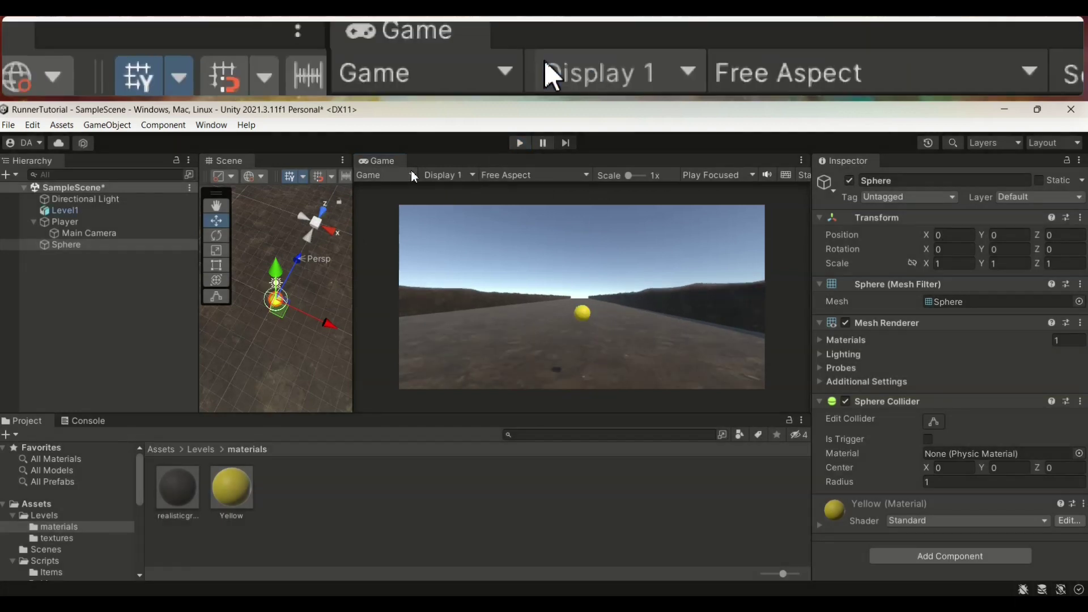
Review the Player's components, then select the yellow Sphere to show its trigger collider.
{"action": "left_click", "coordinate": [65, 222]}
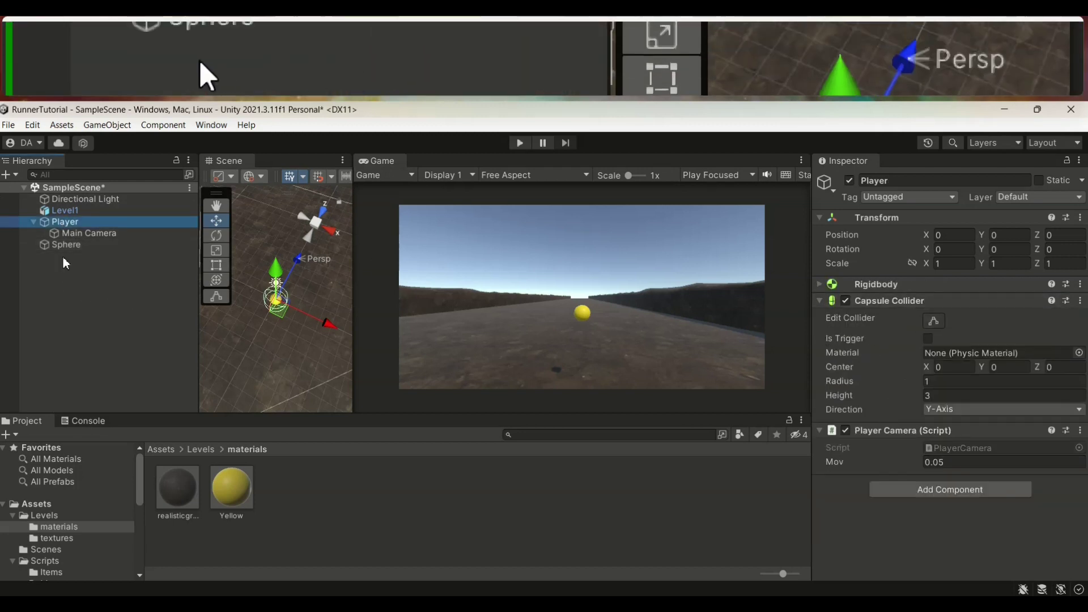
{"action": "left_click", "coordinate": [65, 245]}
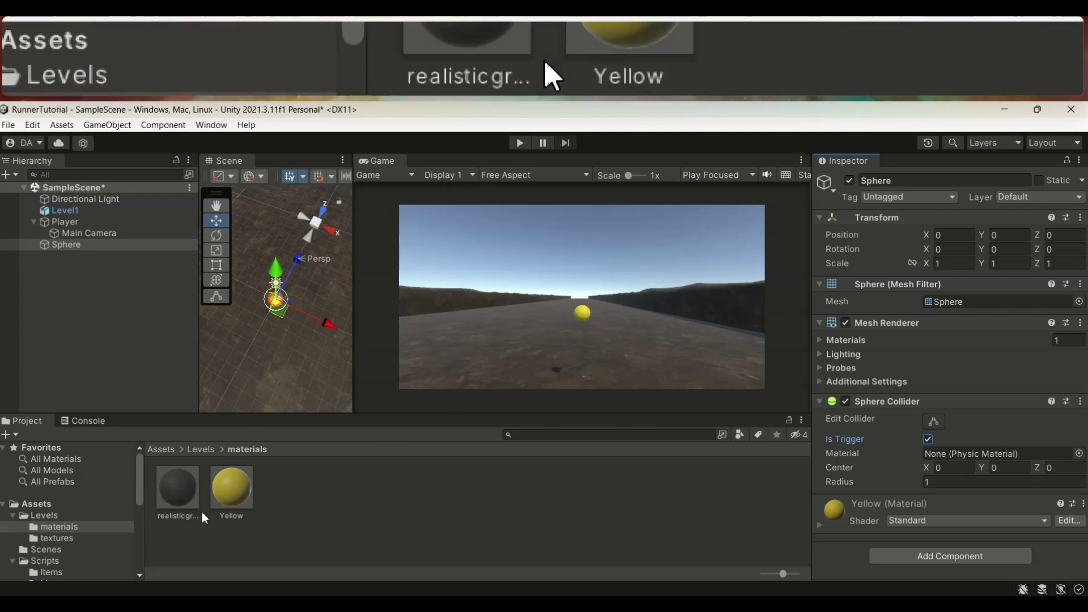
Go from the Assets root into Scripts > Items, where Coin.cs lives.
{"action": "left_click", "coordinate": [163, 451]}
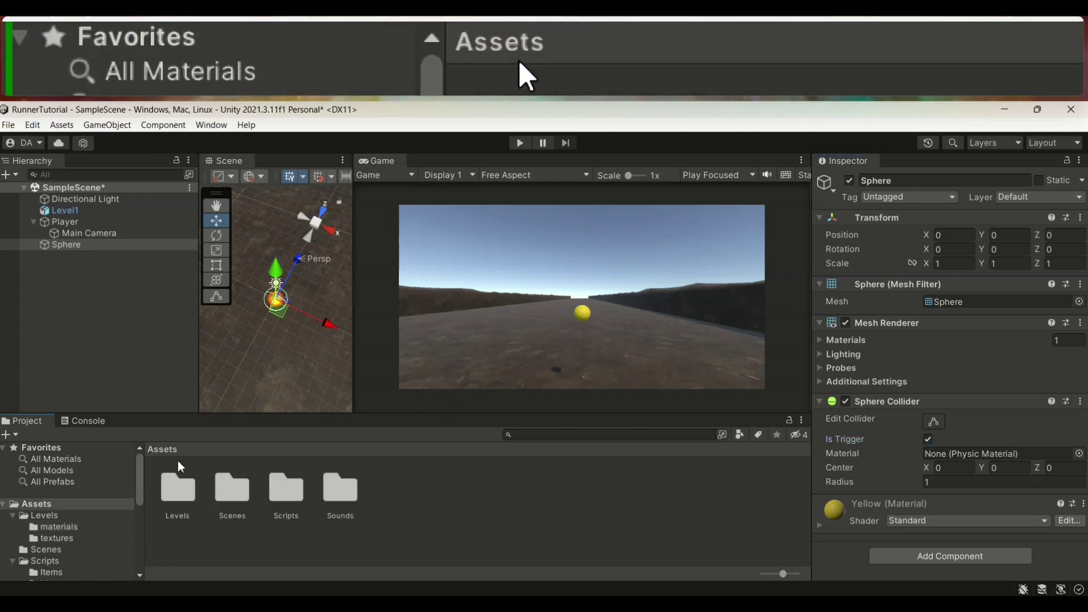
{"action": "double_click", "coordinate": [273, 499]}
{"action": "double_click", "coordinate": [182, 502]}
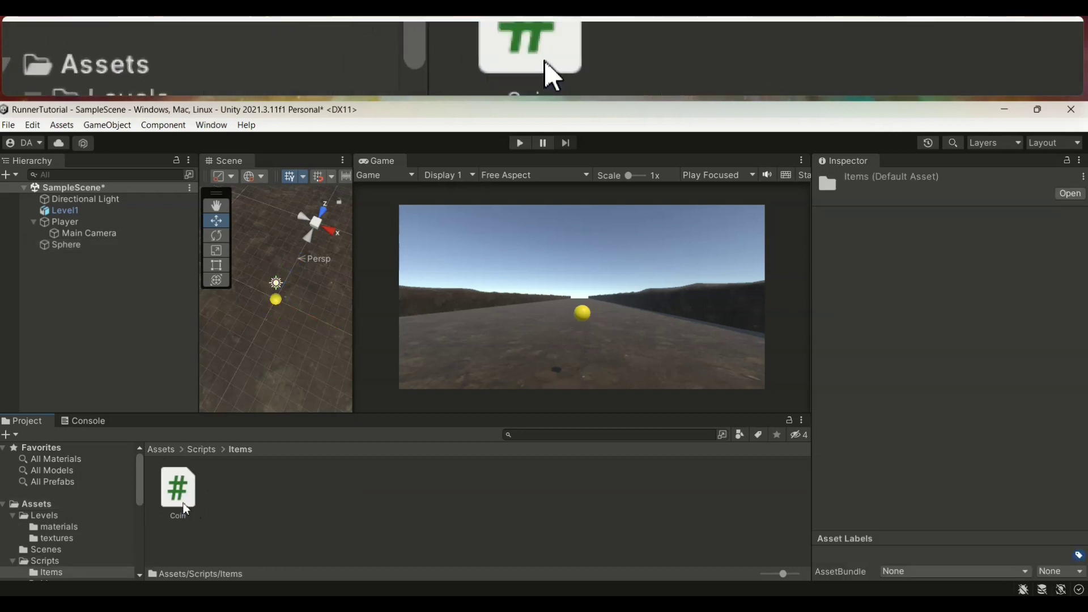
Attach the Coin script to the Sphere and open Coin.cs in VS Code.
{"action": "left_click", "coordinate": [69, 245]}
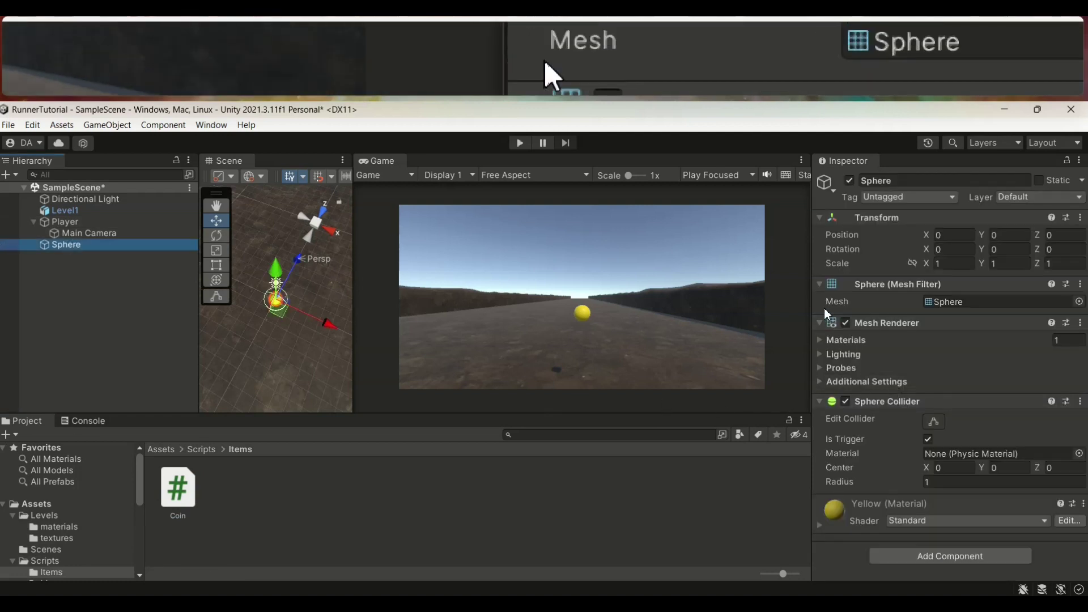
{"action": "left_click", "coordinate": [821, 285]}
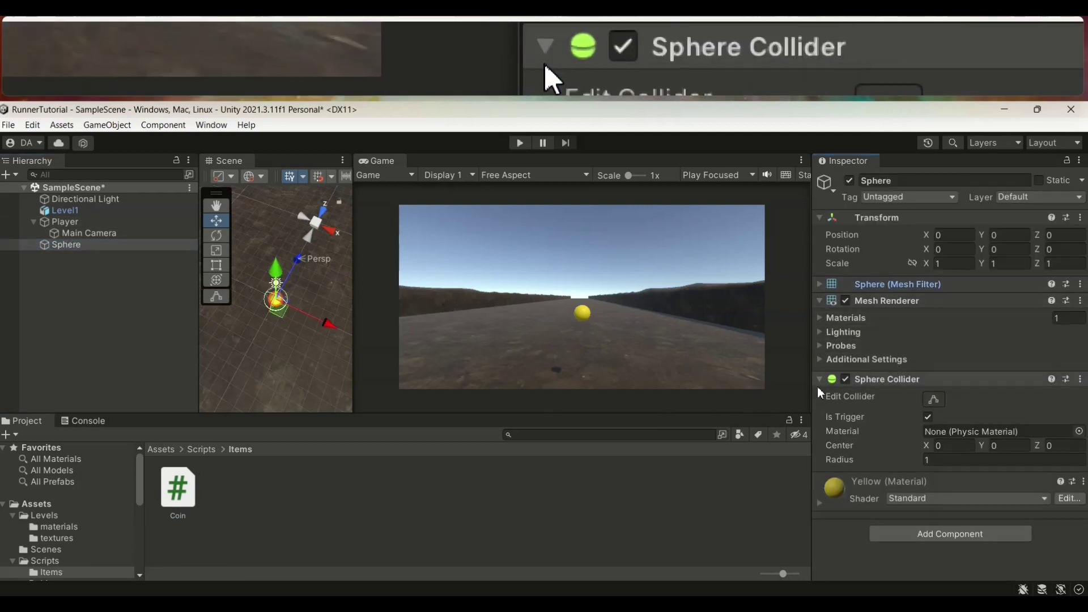
{"action": "left_click", "coordinate": [819, 379]}
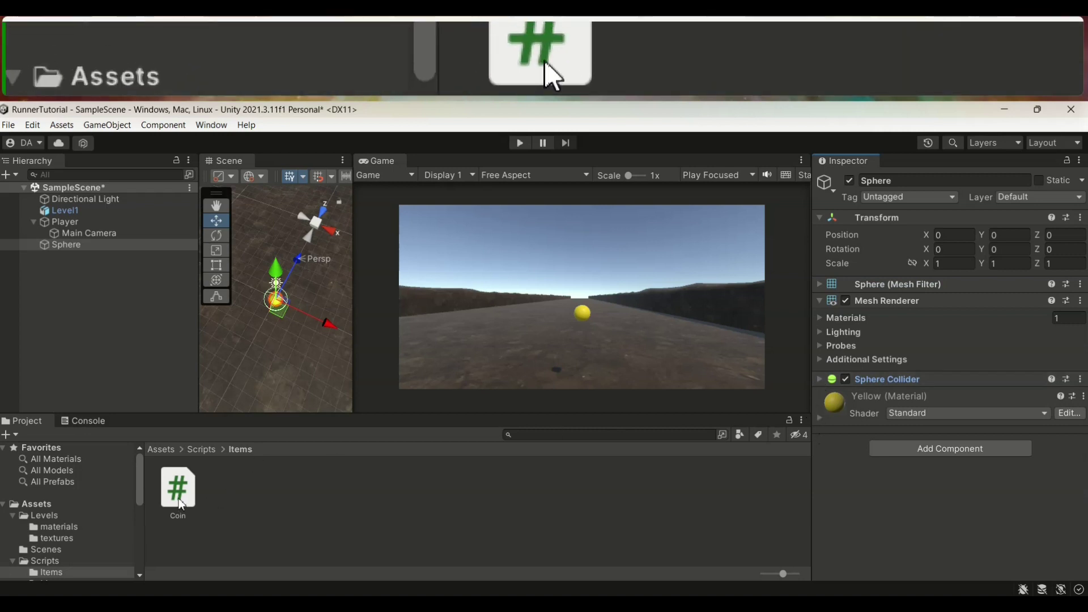
{"action": "left_click_drag", "start_coordinate": [931, 462], "coordinate": [850, 451]}
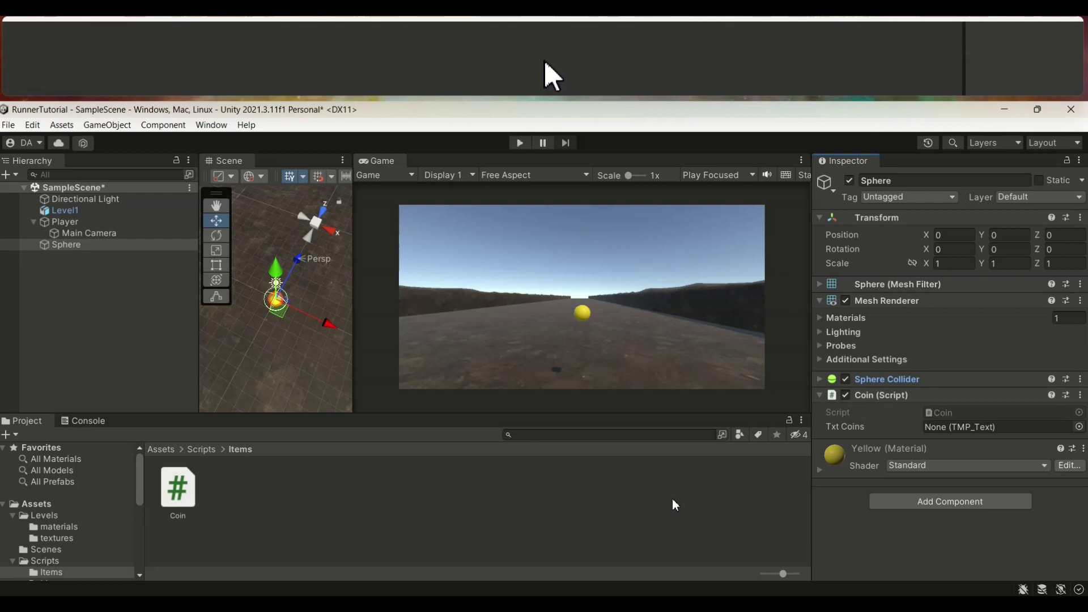
{"action": "double_click", "coordinate": [183, 497]}
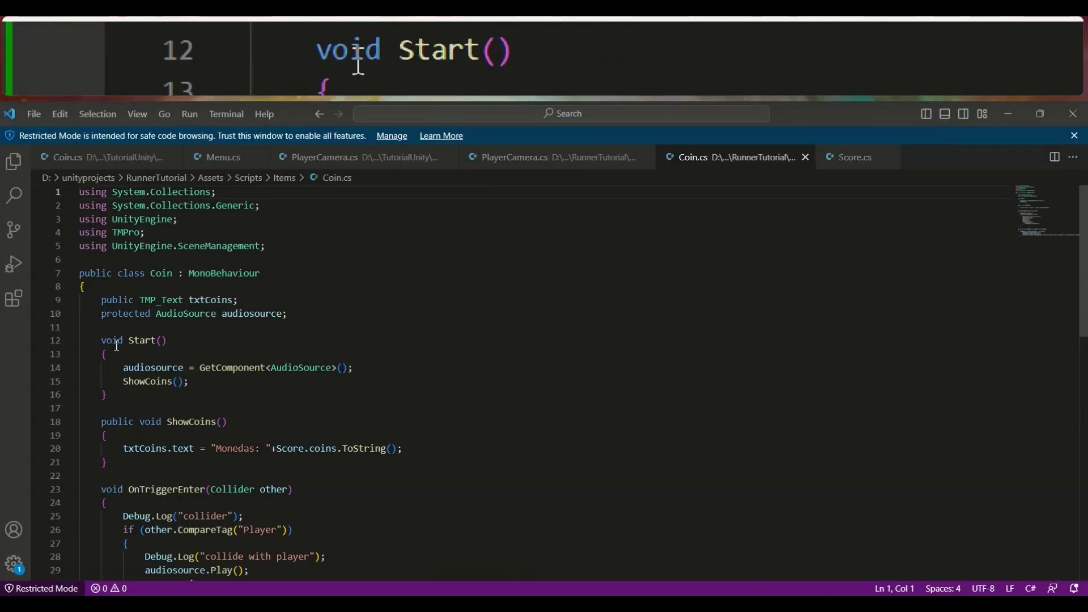
Comment out the txtCoins.text line on line 20 of ShowCoins.
{"action": "scroll", "coordinate": [114, 344], "scroll_direction": "down", "scroll_amount": 3}
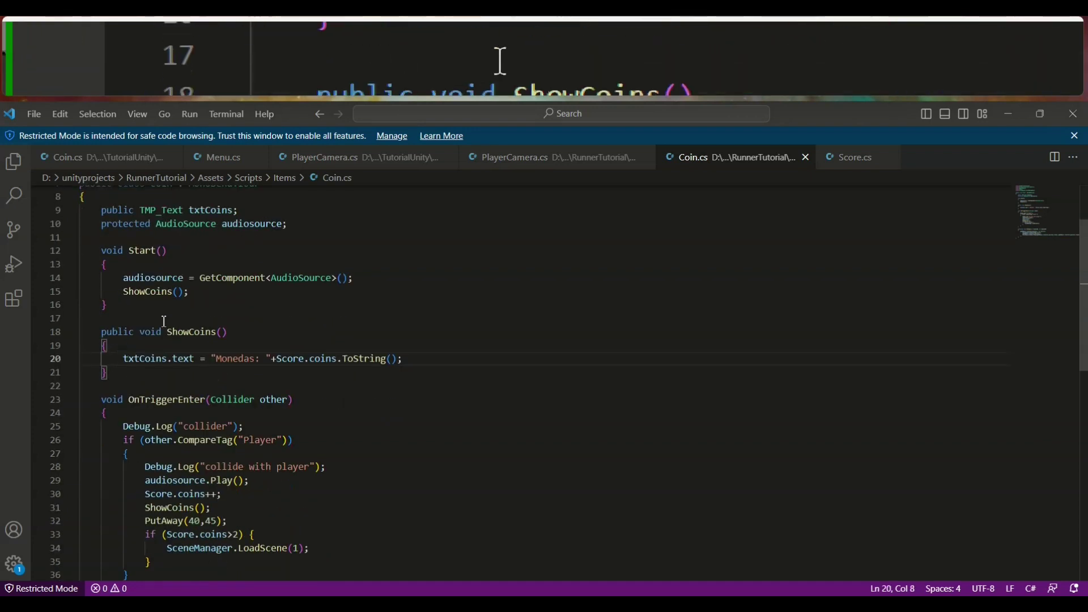
{"action": "type", "text": "//"}
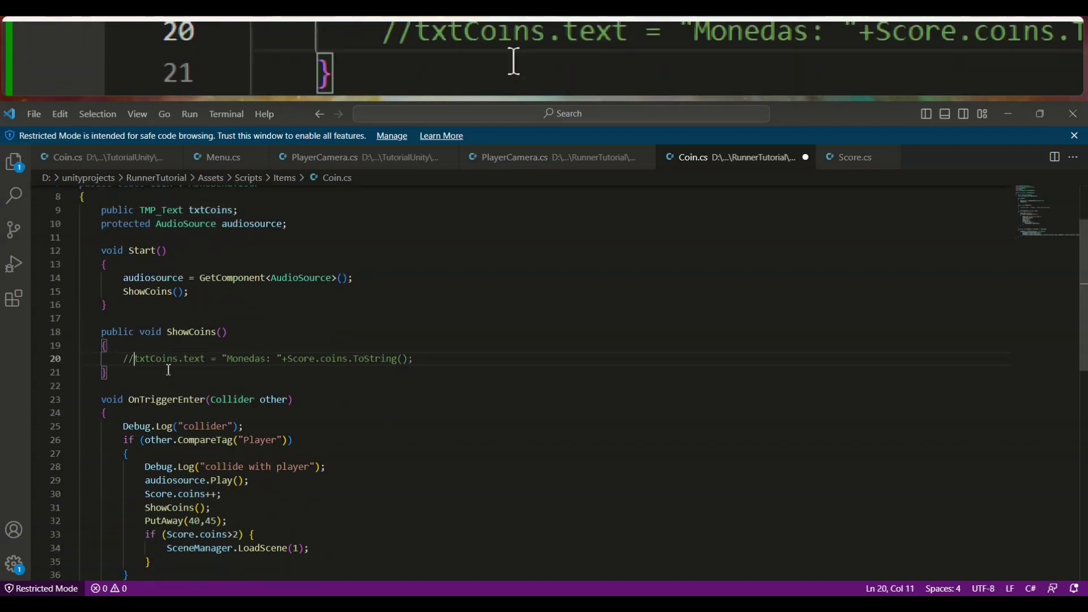
{"action": "scroll", "coordinate": [138, 363], "scroll_direction": "down", "scroll_amount": 3}
{"action": "scroll", "coordinate": [133, 370], "scroll_direction": "down", "scroll_amount": 1}
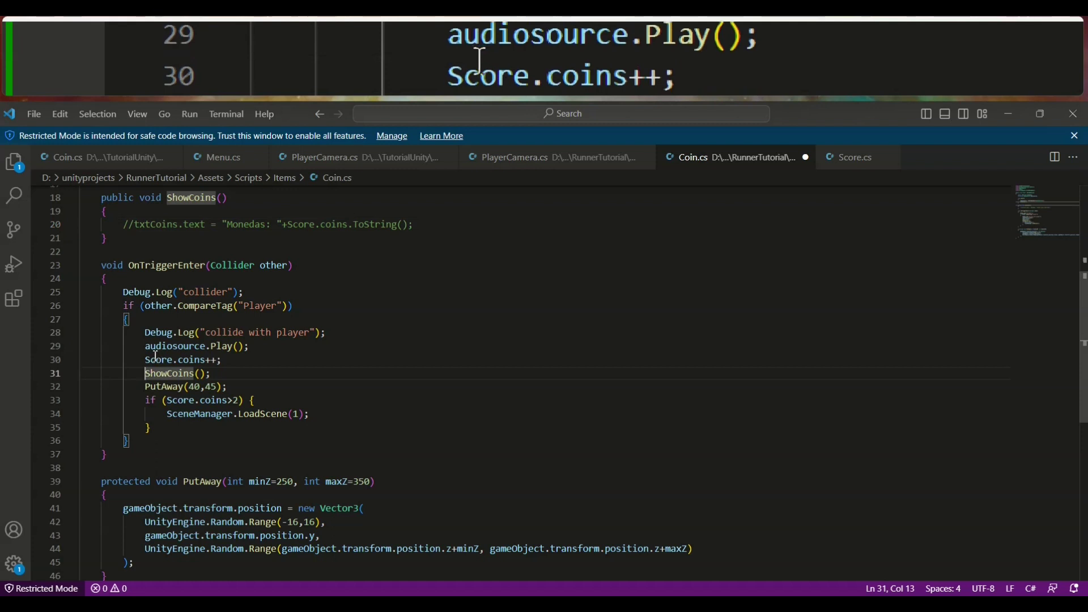
Comment out the audiosource.Play() call on line 29 and save Coin.cs.
{"action": "left_click", "coordinate": [143, 346]}
{"action": "key", "text": "Right"}
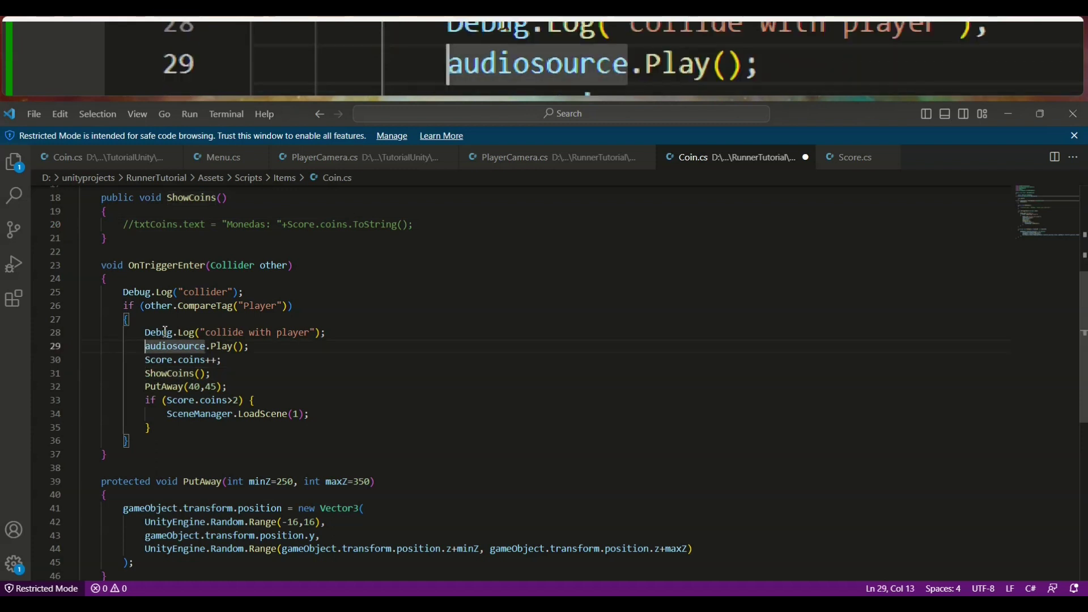
{"action": "scroll", "coordinate": [165, 334], "scroll_direction": "down", "scroll_amount": 4}
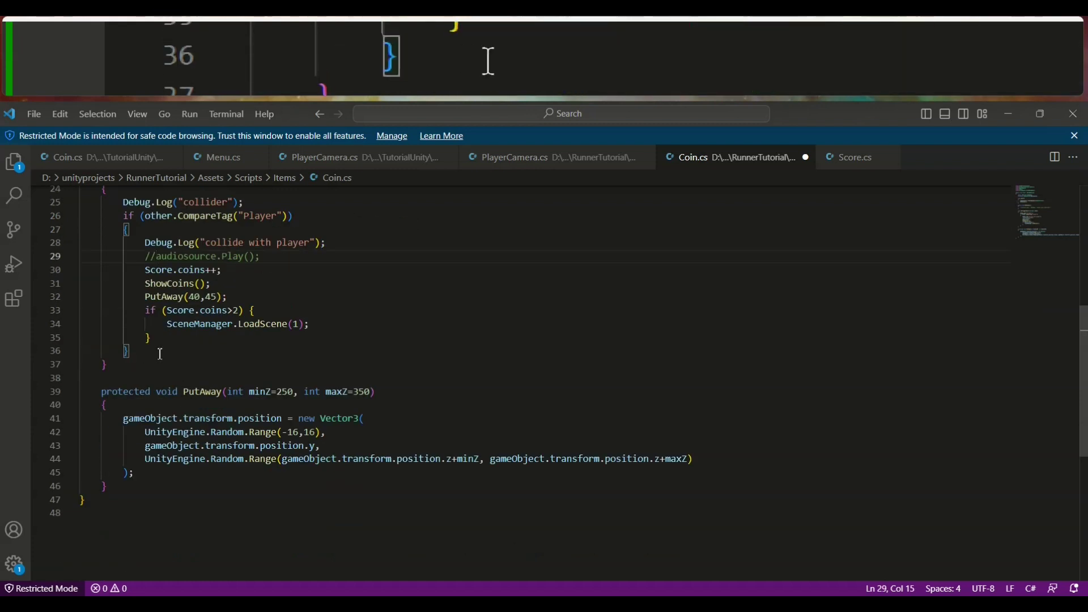
{"action": "scroll", "coordinate": [171, 344], "scroll_direction": "up", "scroll_amount": 5}
{"action": "scroll", "coordinate": [226, 338], "scroll_direction": "up", "scroll_amount": 2}
{"action": "scroll", "coordinate": [226, 338], "scroll_direction": "up", "scroll_amount": 1}
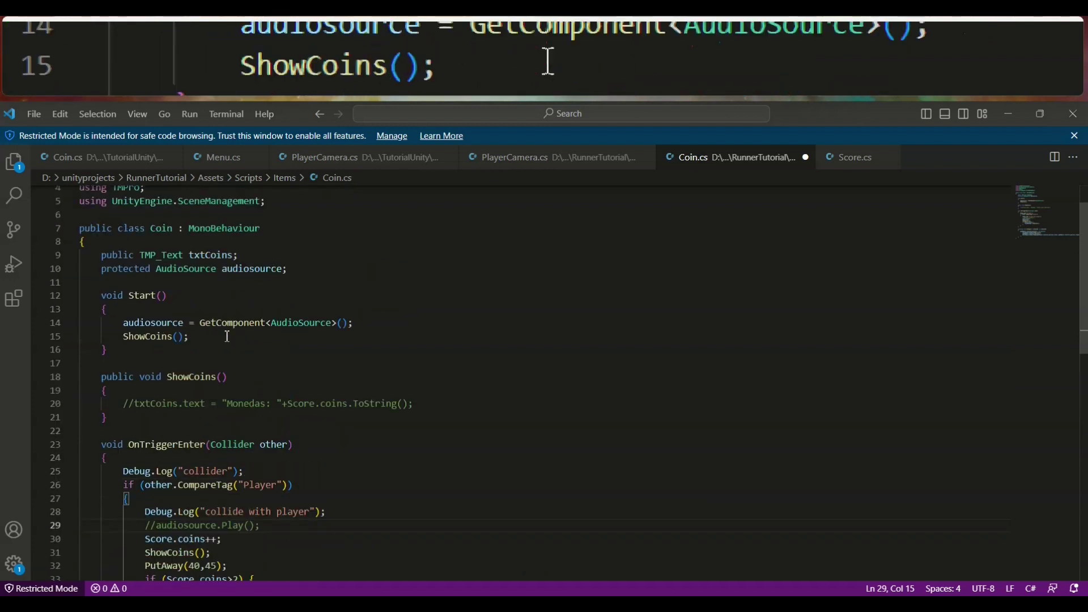
{"action": "scroll", "coordinate": [227, 334], "scroll_direction": "up", "scroll_amount": 1}
{"action": "scroll", "coordinate": [263, 377], "scroll_direction": "down", "scroll_amount": 1}
{"action": "scroll", "coordinate": [262, 377], "scroll_direction": "down", "scroll_amount": 2}
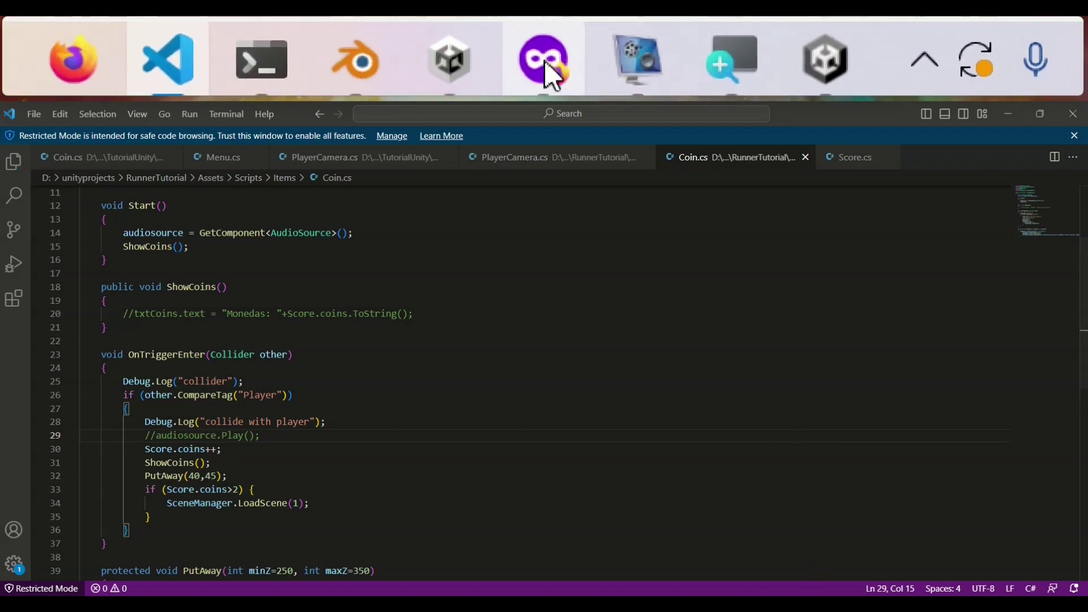
{"action": "left_click", "coordinate": [919, 602]}
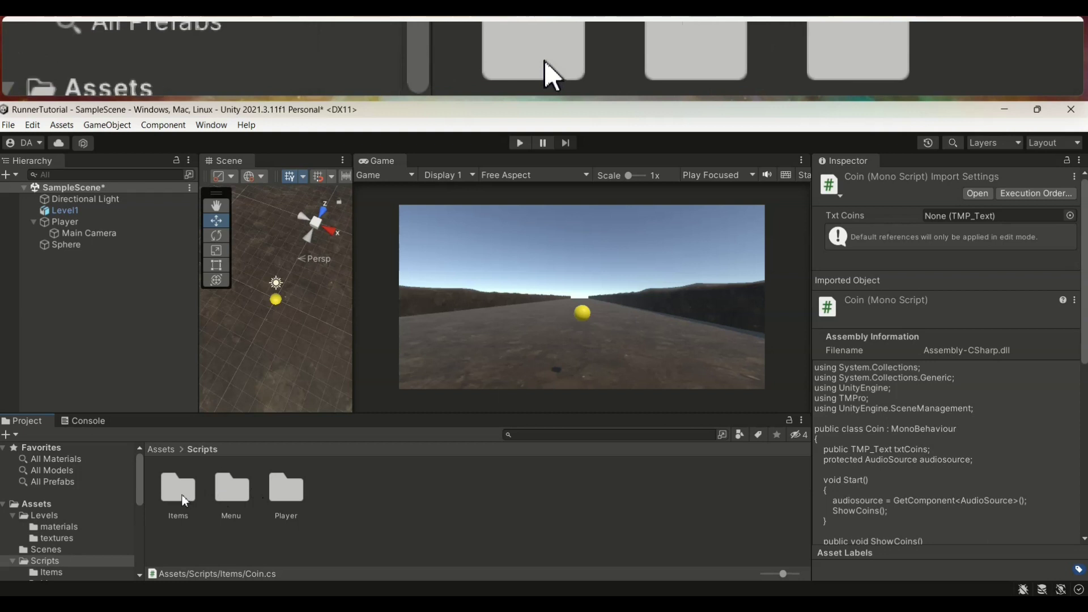
{"action": "left_click", "coordinate": [182, 494]}
{"action": "double_click", "coordinate": [184, 499]}
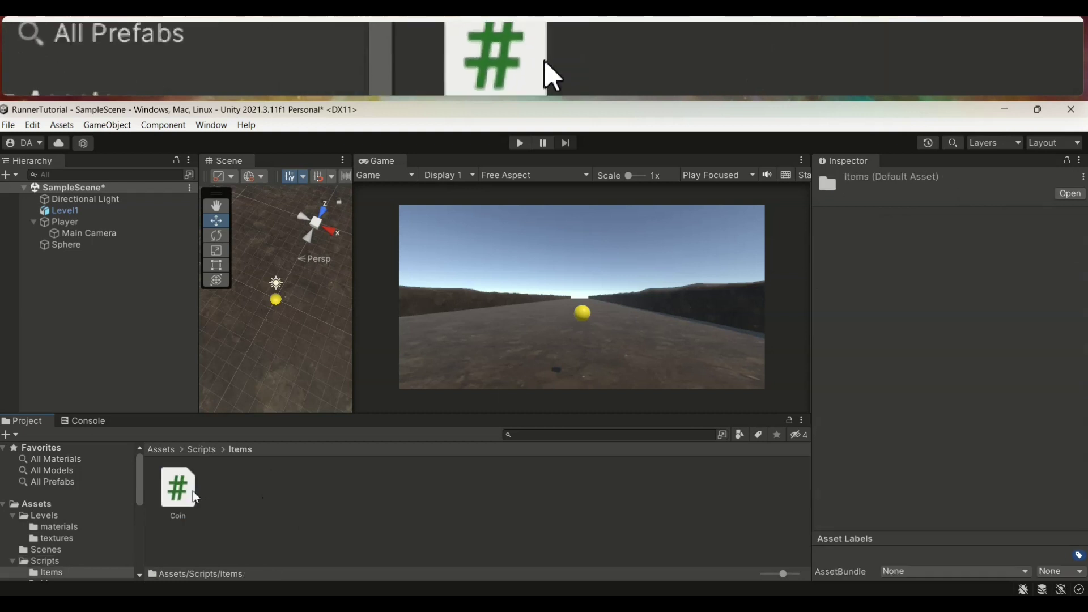
{"action": "left_click", "coordinate": [187, 494]}
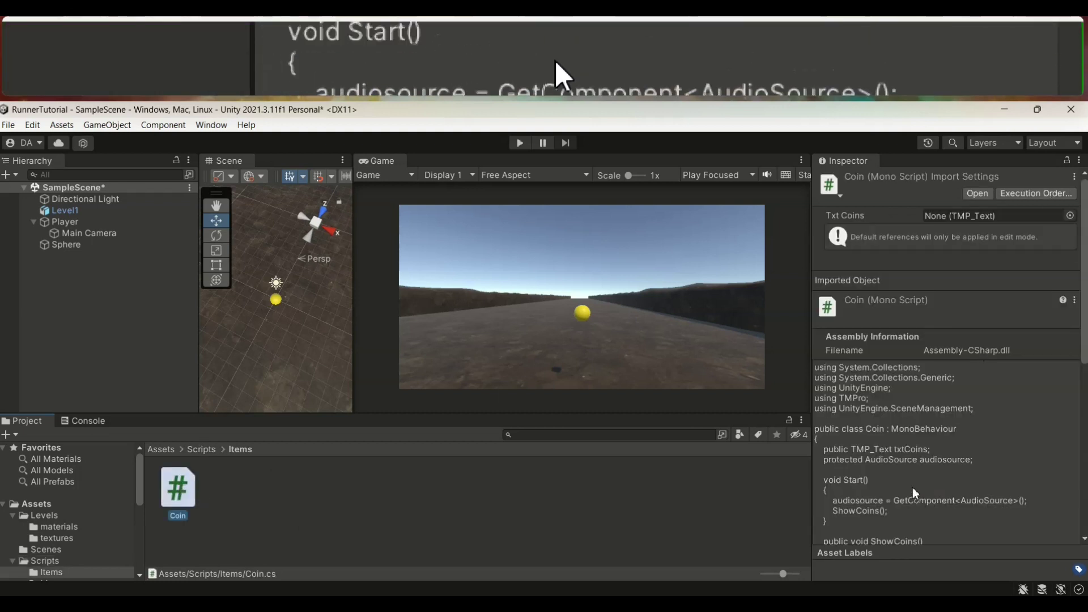
{"action": "scroll", "coordinate": [910, 477], "scroll_direction": "down", "scroll_amount": 3}
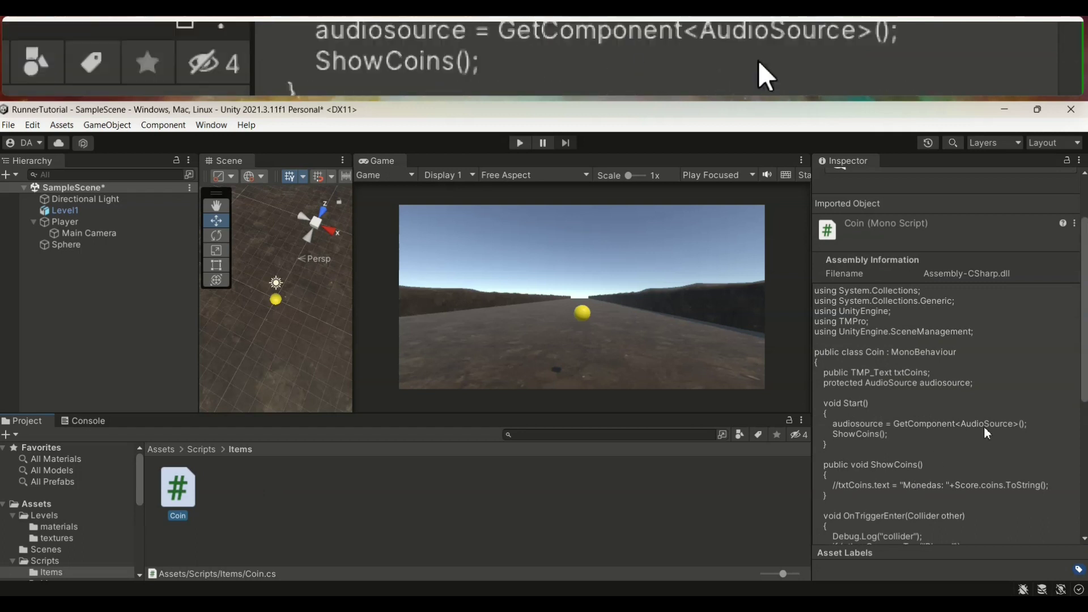
{"action": "left_click", "coordinate": [191, 450]}
{"action": "double_click", "coordinate": [276, 487]}
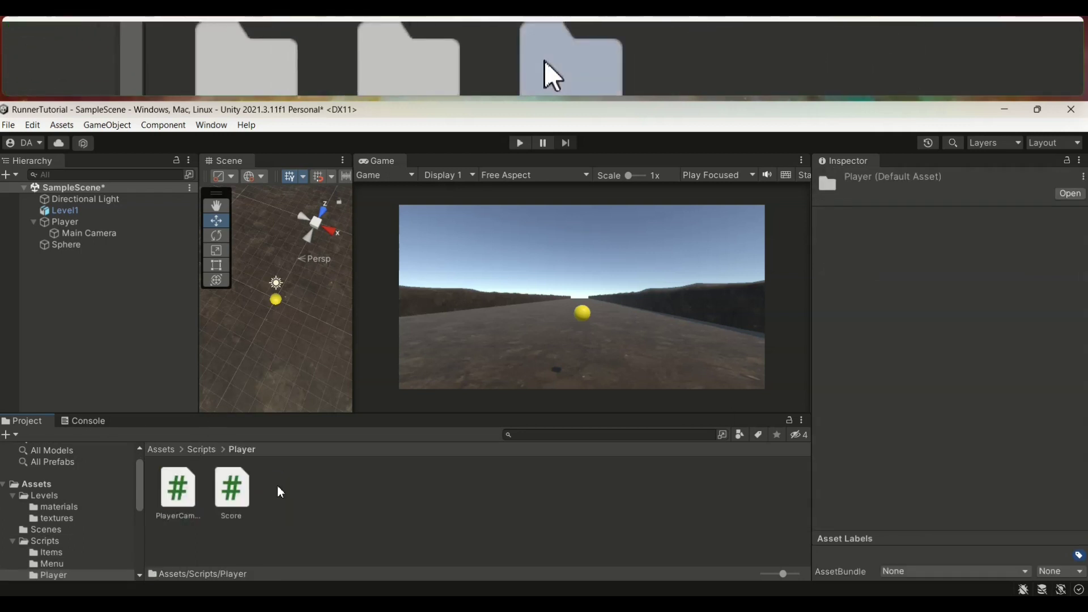
{"action": "left_click", "coordinate": [227, 493]}
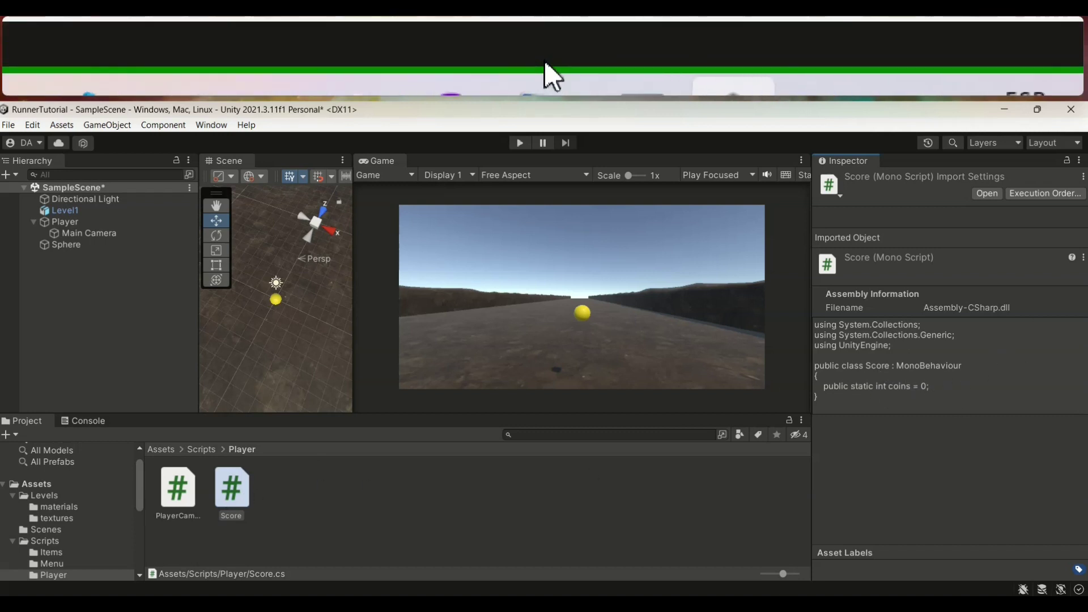
{"action": "left_click", "coordinate": [533, 604]}
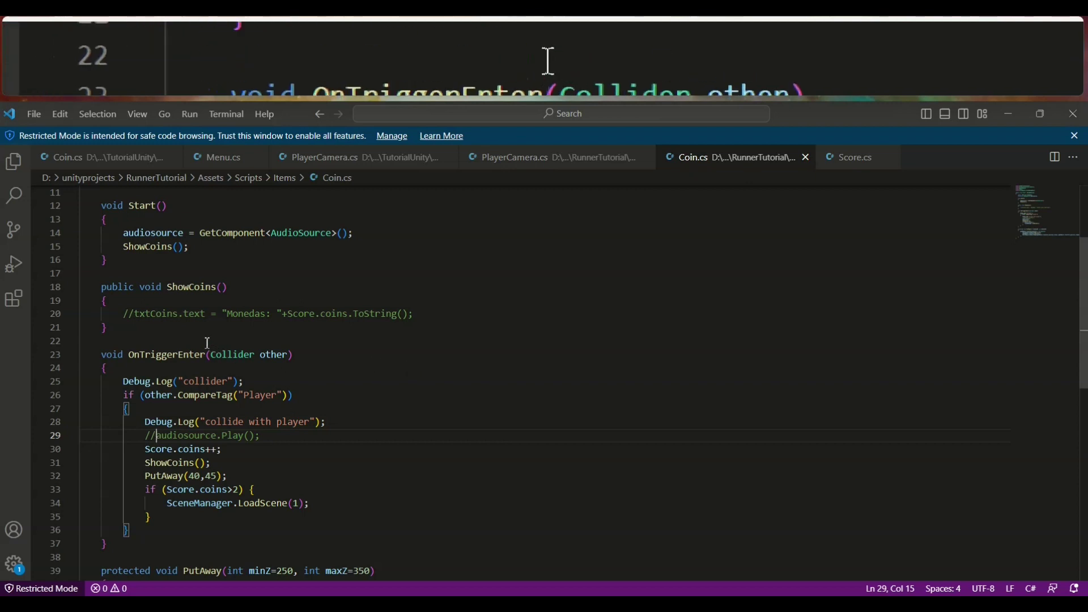
{"action": "scroll", "coordinate": [154, 340], "scroll_direction": "up", "scroll_amount": 5}
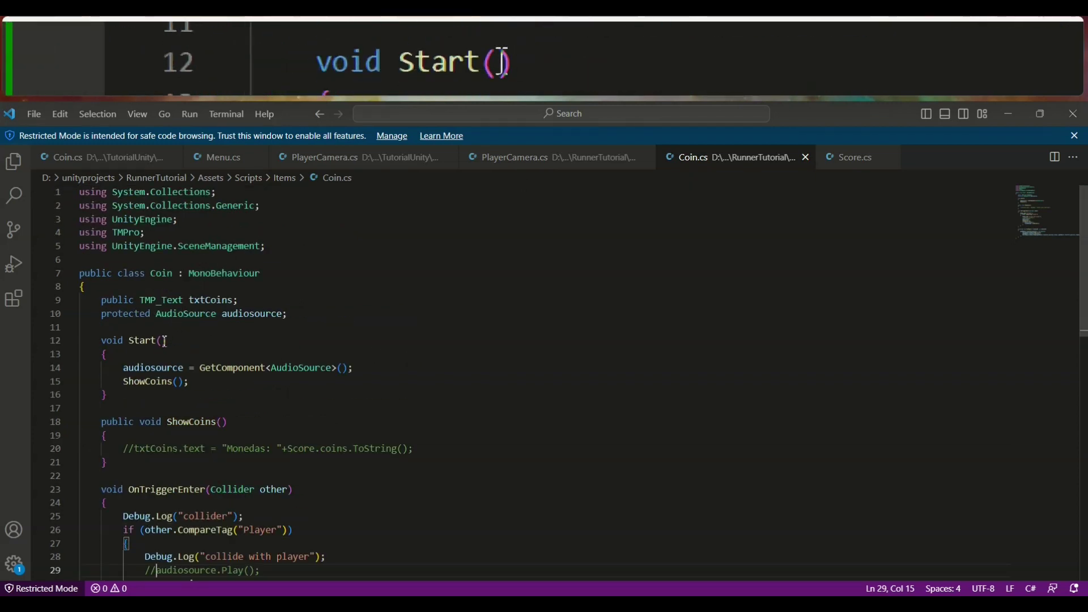
{"action": "scroll", "coordinate": [164, 340], "scroll_direction": "down", "scroll_amount": 2}
{"action": "scroll", "coordinate": [165, 342], "scroll_direction": "down", "scroll_amount": 2}
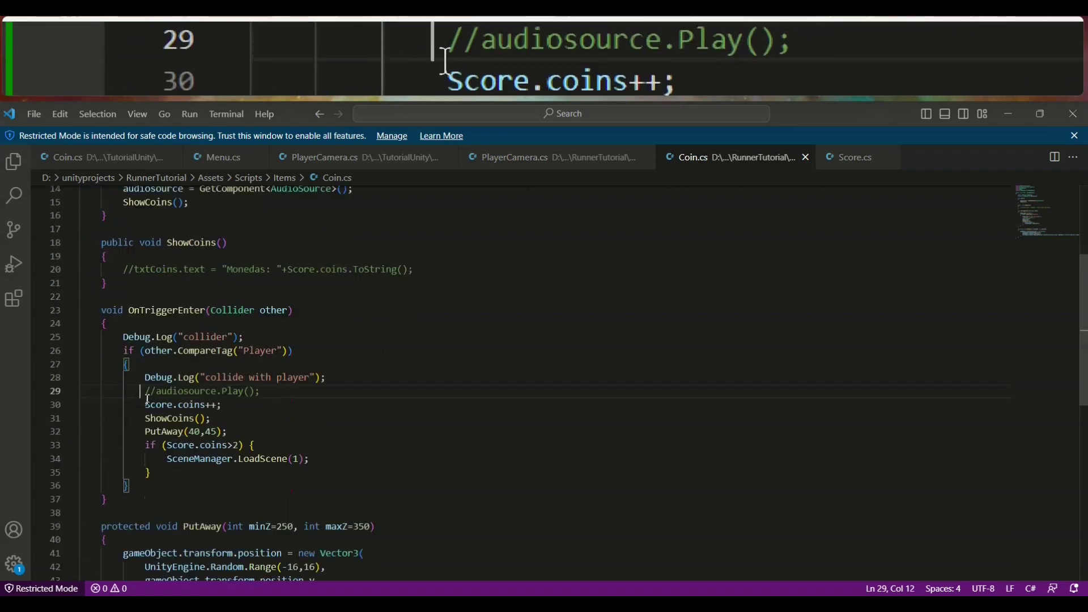
{"action": "left_click_drag", "start_coordinate": [147, 392], "coordinate": [146, 418]}
{"action": "double_click", "coordinate": [170, 418]}
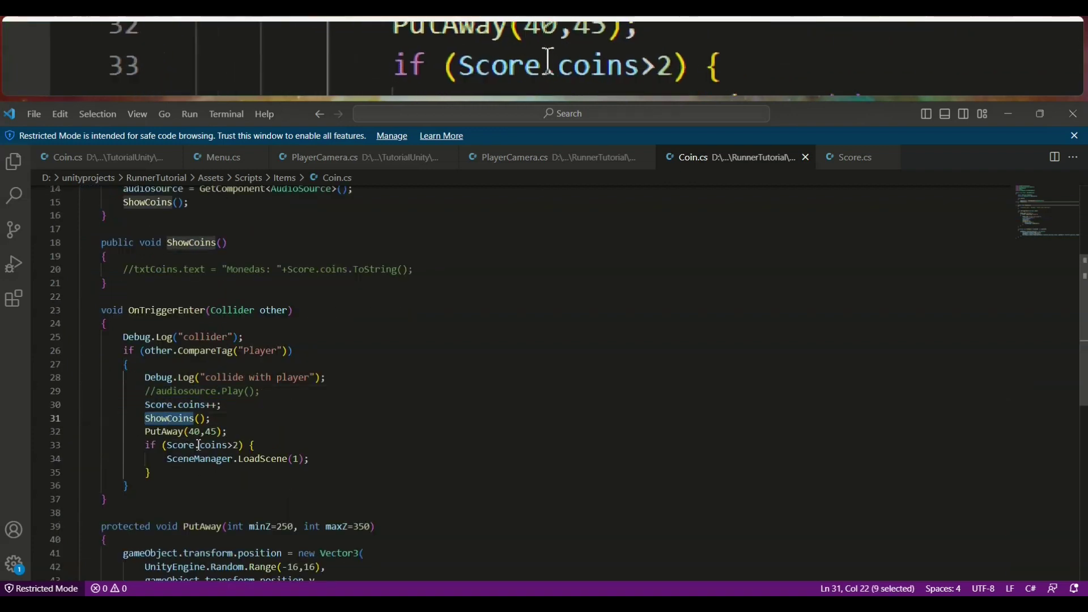
{"action": "scroll", "coordinate": [199, 445], "scroll_direction": "down", "scroll_amount": 2}
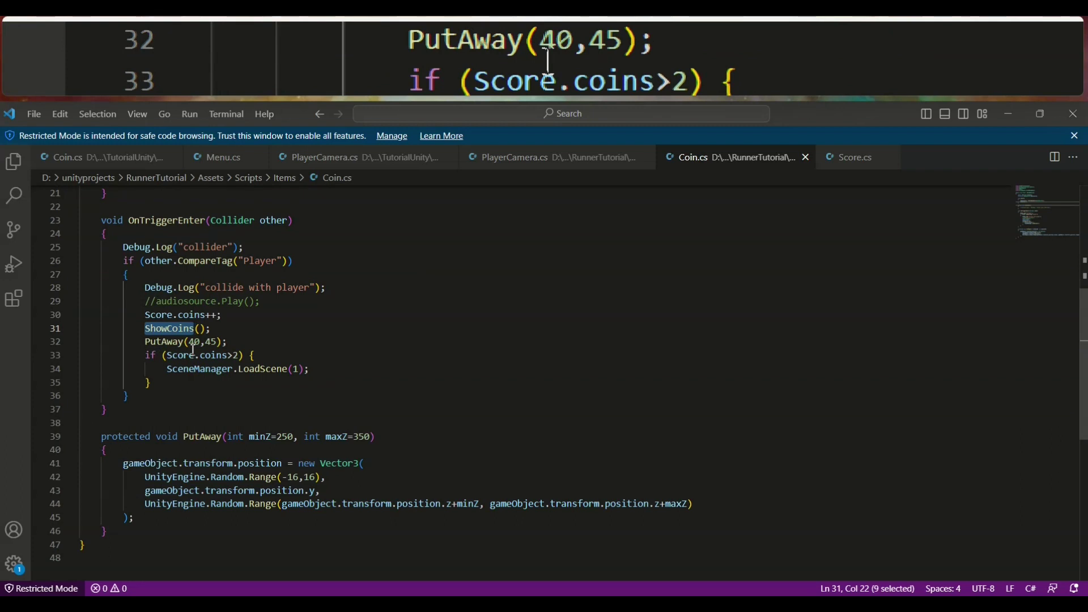
{"action": "double_click", "coordinate": [170, 342]}
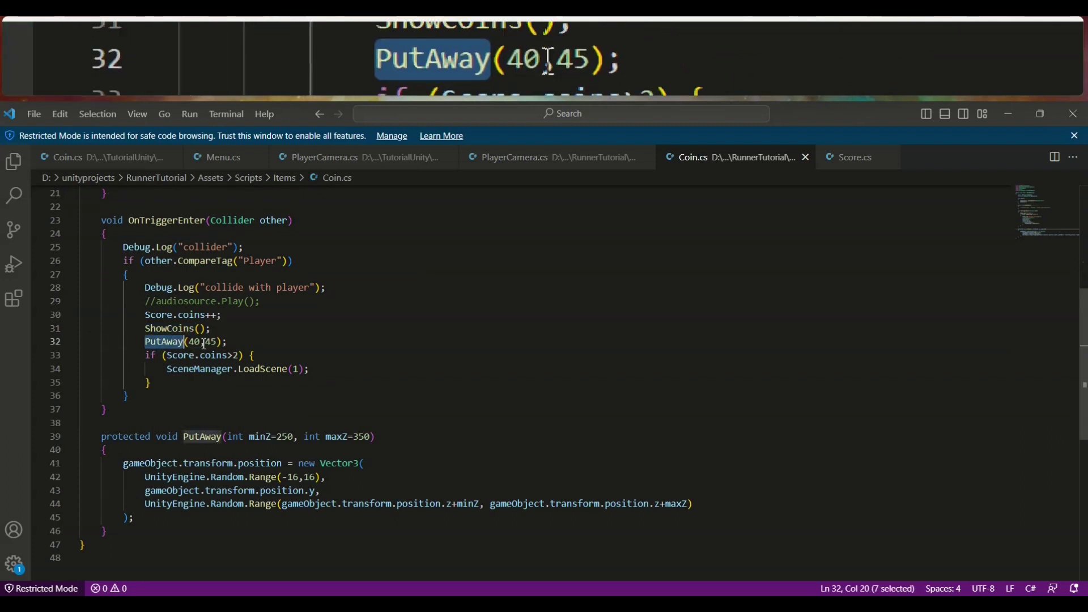
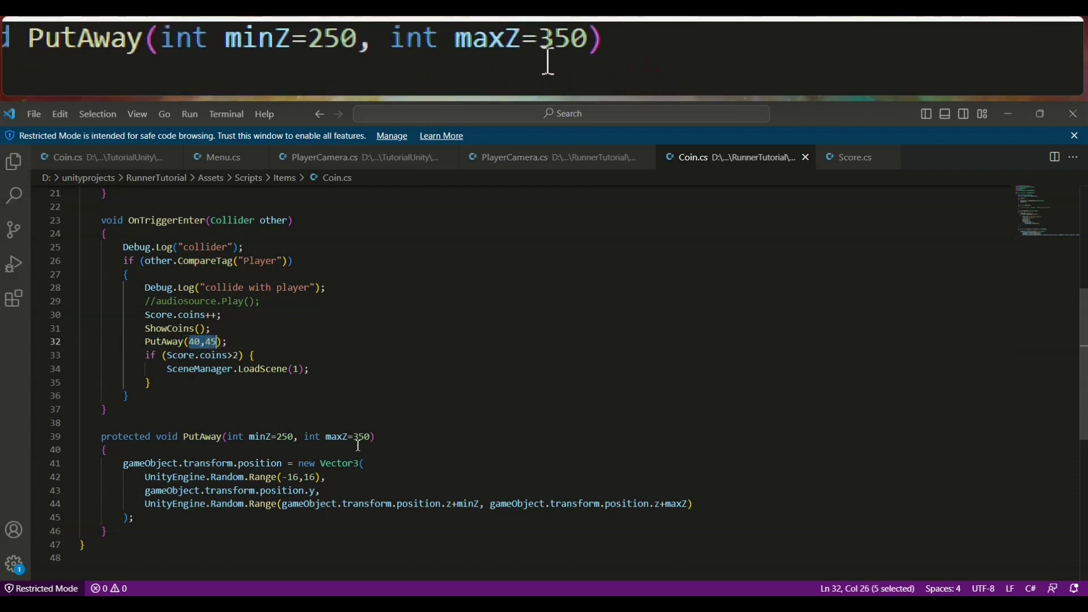
Review PutAway's Random.Range x expression and the minZ-based position lines in Coin.cs.
{"action": "double_click", "coordinate": [469, 504]}
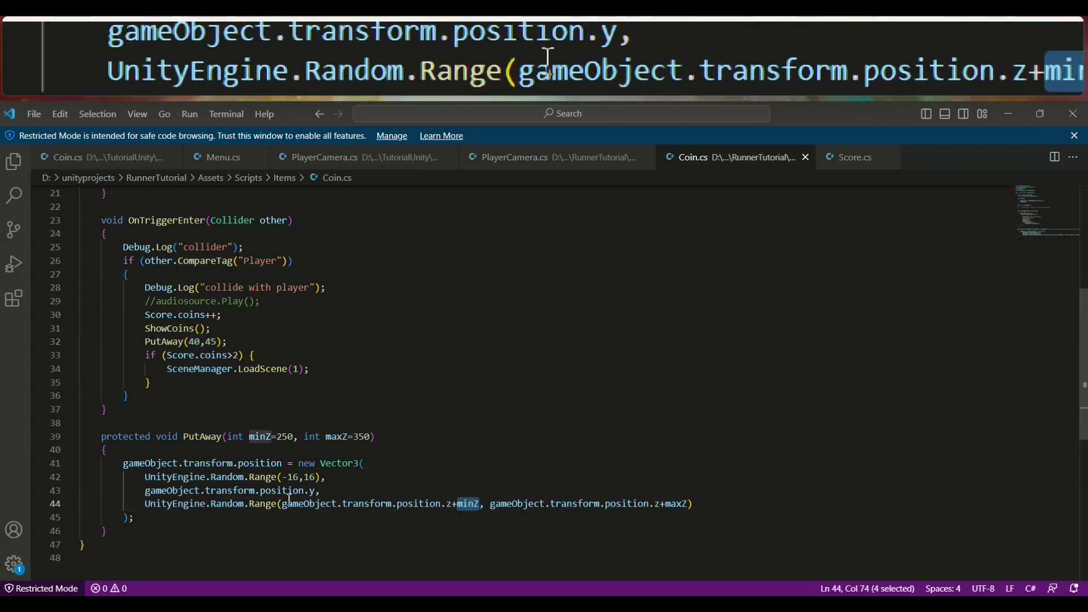
{"action": "left_click", "coordinate": [179, 475]}
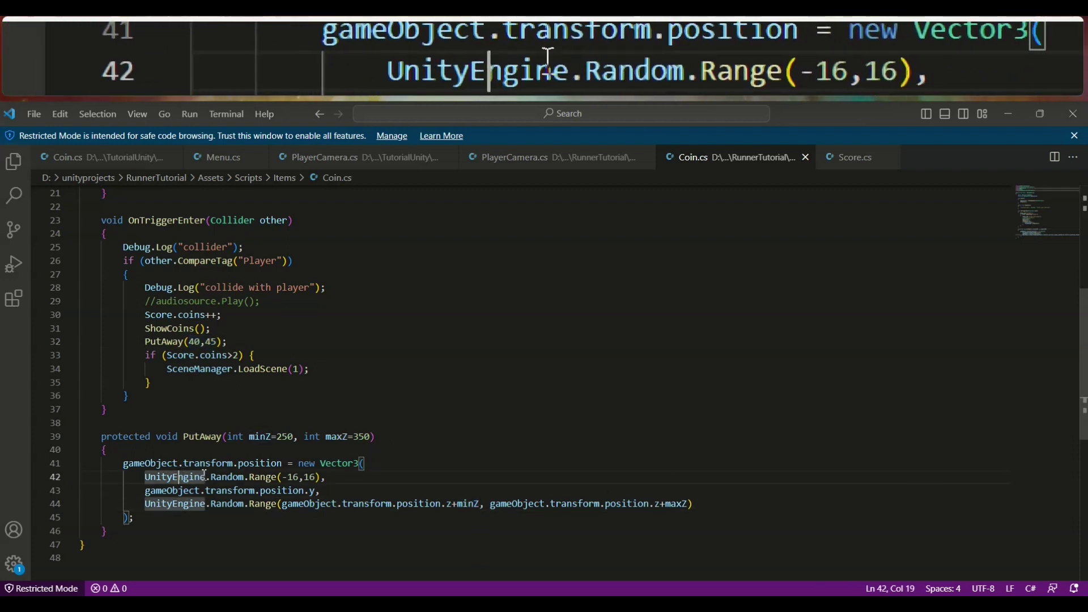
{"action": "left_click_drag", "start_coordinate": [333, 479], "coordinate": [144, 477]}
{"action": "left_click", "coordinate": [332, 477]}
{"action": "left_click", "coordinate": [315, 491]}
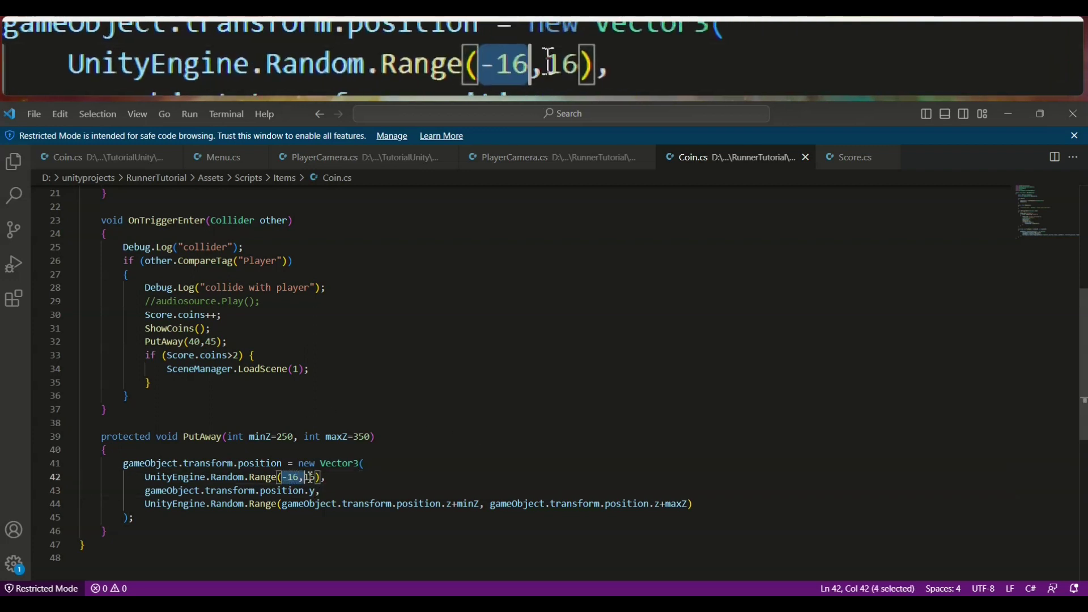
In Top view, drag the coin Sphere onto the track at about X -2, then return to VS Code.
{"action": "left_click", "coordinate": [547, 76]}
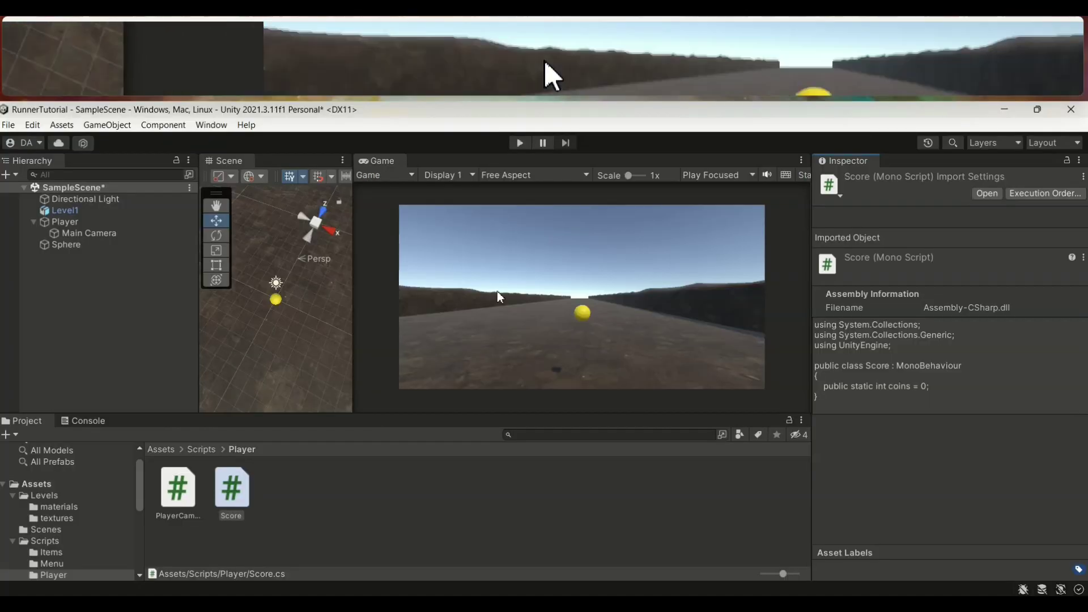
{"action": "left_click", "coordinate": [58, 244]}
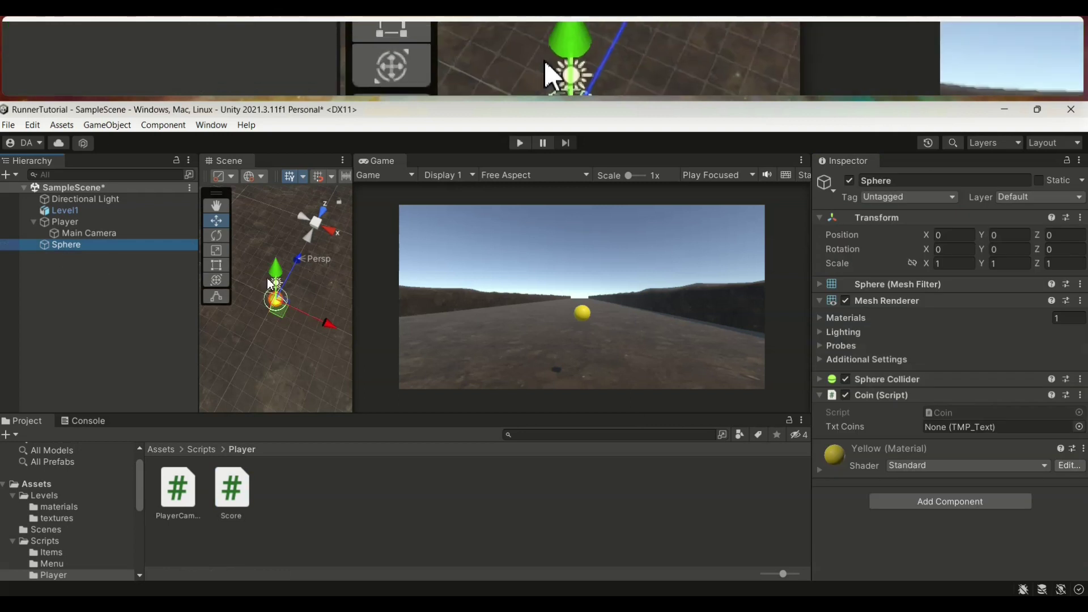
{"action": "left_click_drag", "start_coordinate": [321, 223], "coordinate": [321, 212]}
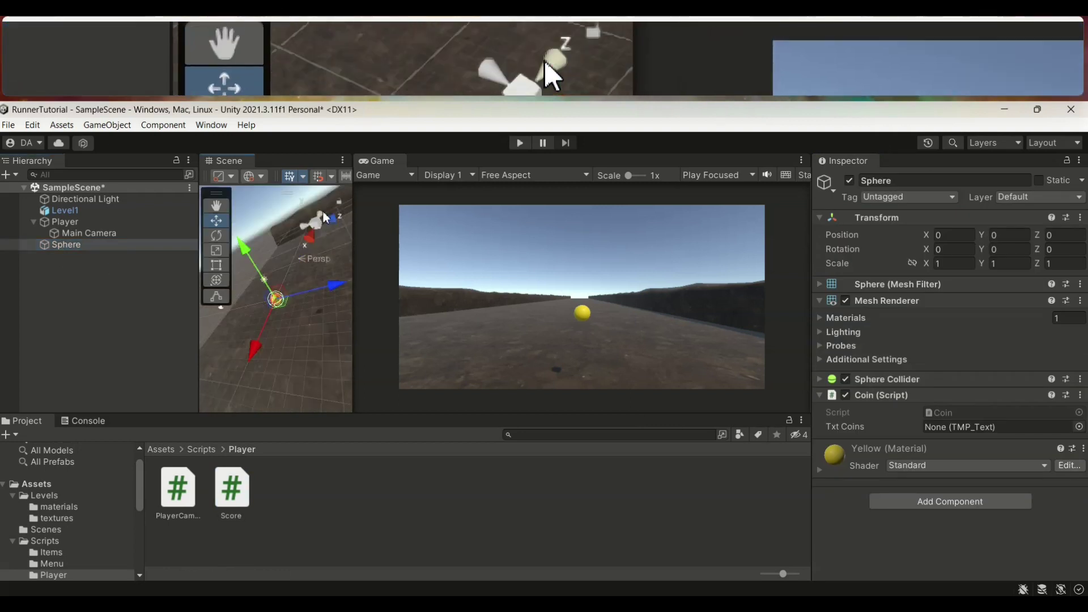
{"action": "left_click", "coordinate": [322, 212]}
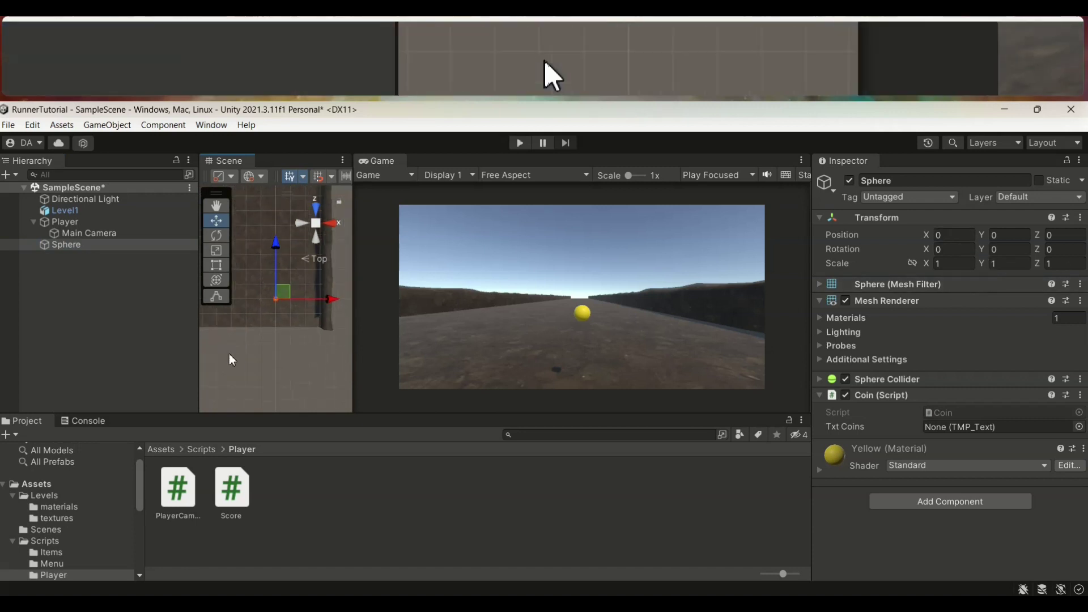
{"action": "left_click", "coordinate": [61, 250]}
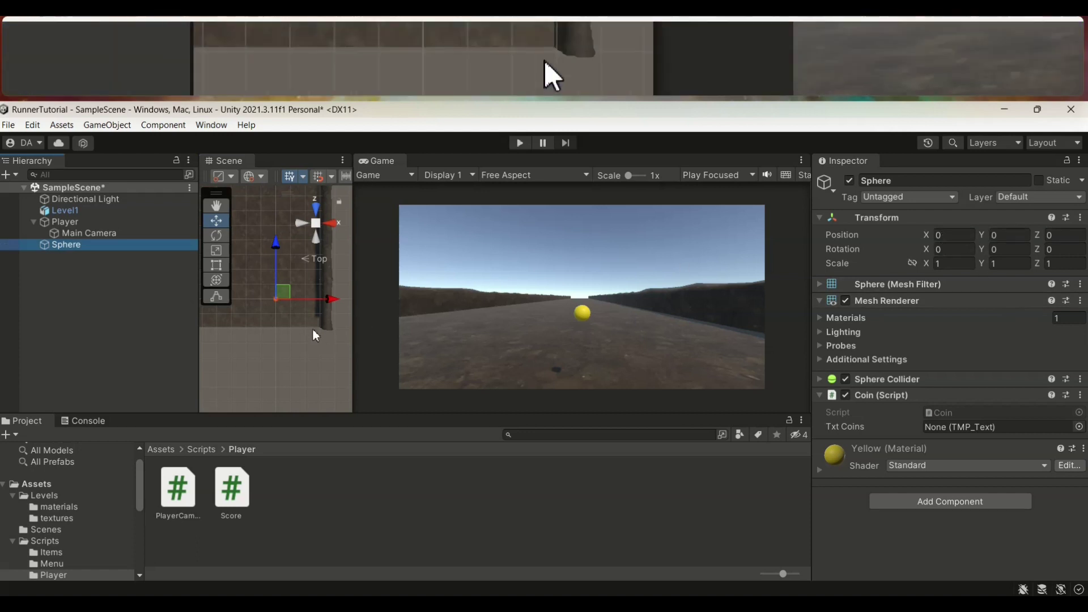
{"action": "left_click_drag", "start_coordinate": [310, 299], "coordinate": [319, 301]}
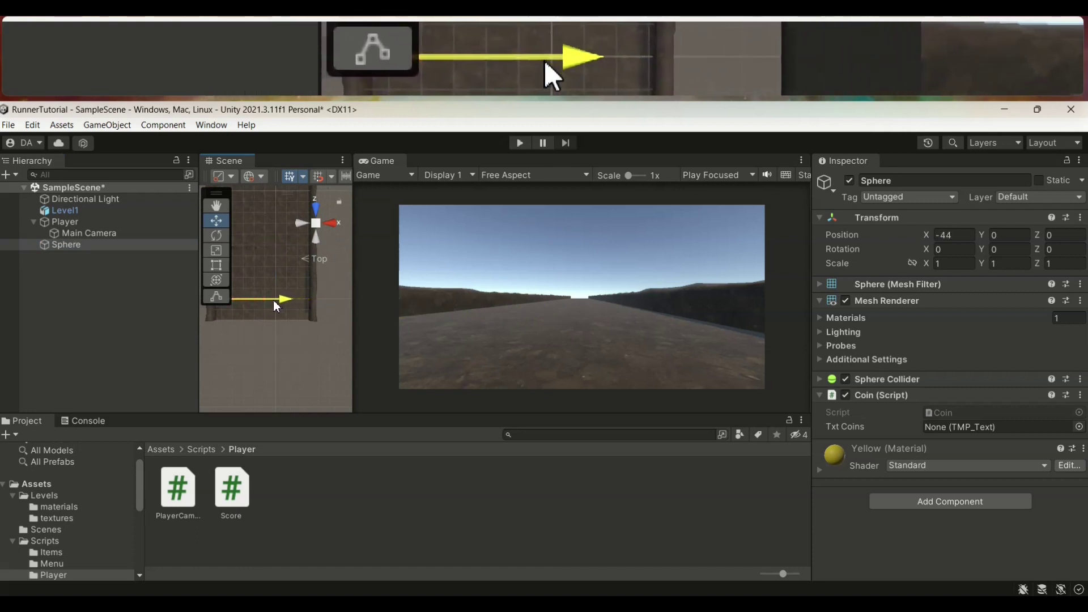
{"action": "left_click_drag", "start_coordinate": [291, 307], "coordinate": [349, 303]}
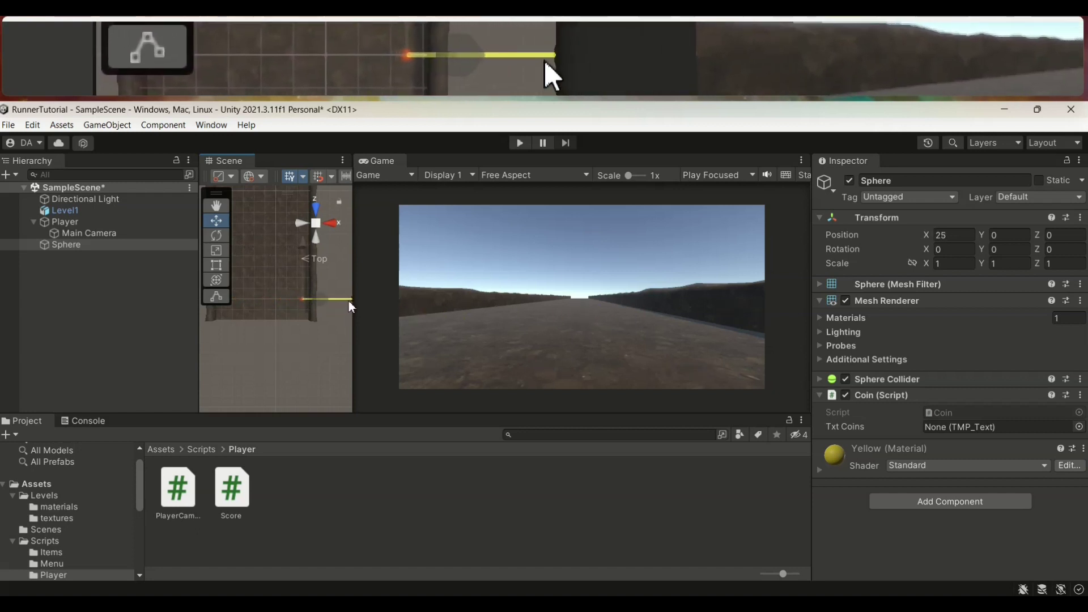
{"action": "left_click_drag", "start_coordinate": [350, 303], "coordinate": [322, 303]}
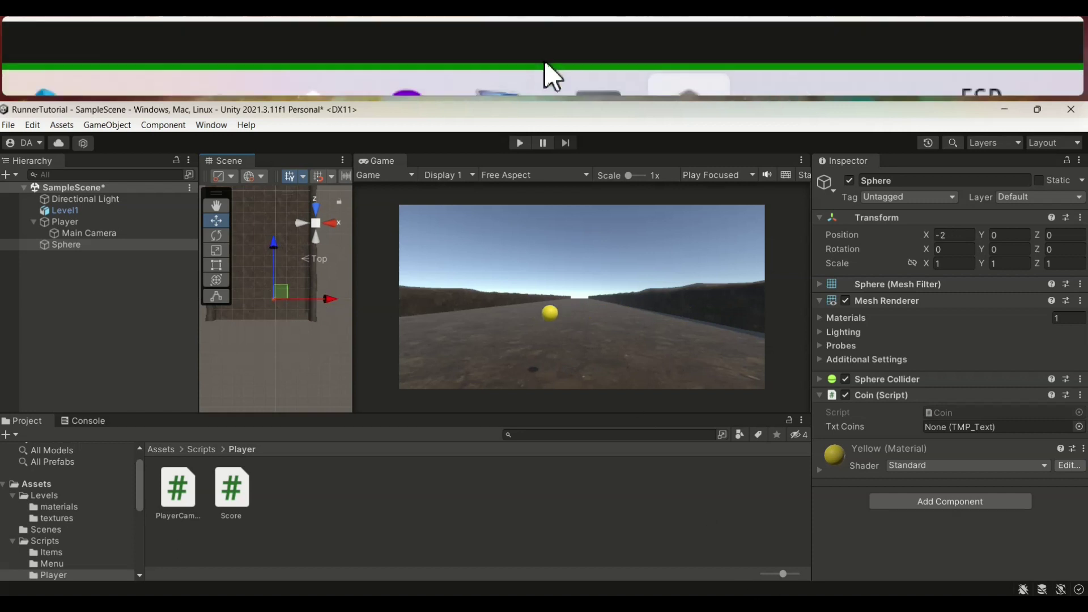
{"action": "left_click", "coordinate": [553, 80]}
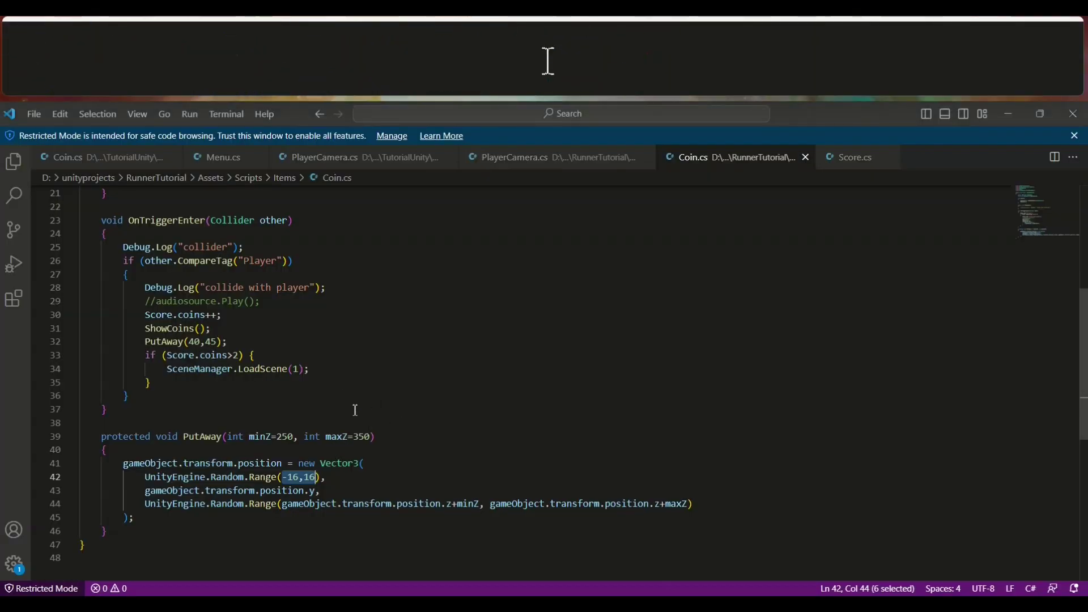
Scroll up and down through Coin.cs to review the script.
{"action": "scroll", "coordinate": [295, 385], "scroll_direction": "up", "scroll_amount": 3}
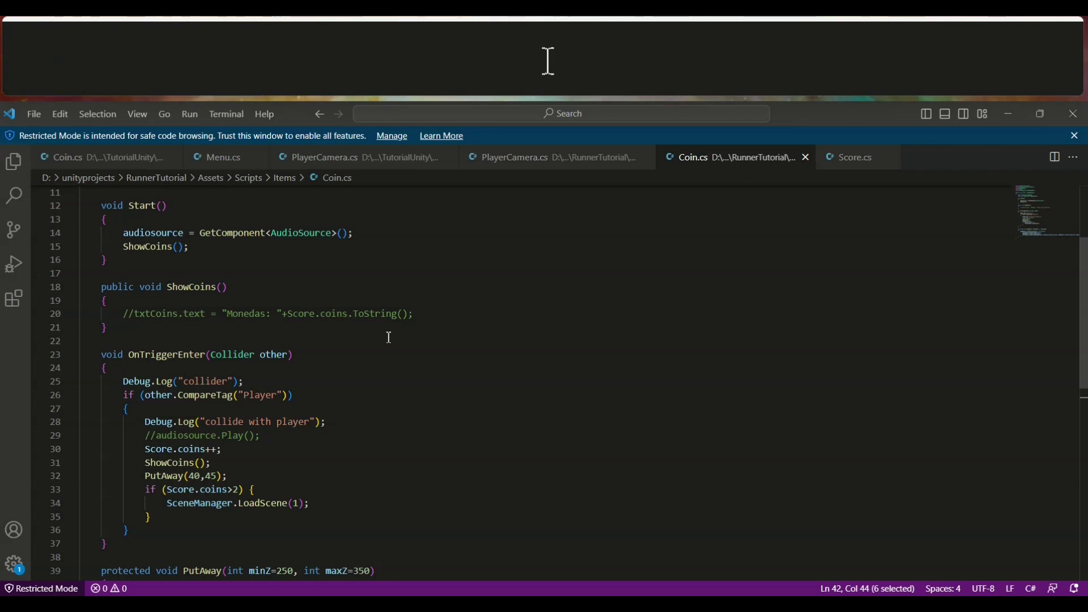
{"action": "scroll", "coordinate": [326, 313], "scroll_direction": "up", "scroll_amount": 1}
{"action": "scroll", "coordinate": [290, 323], "scroll_direction": "down", "scroll_amount": 2}
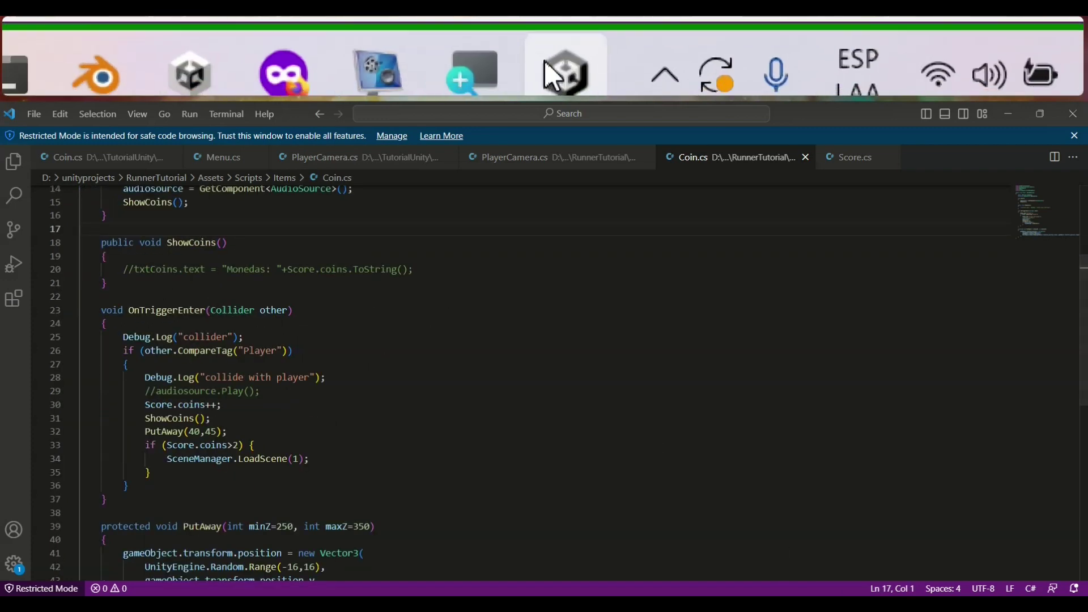
{"action": "left_click", "coordinate": [810, 603]}
Tick Is Trigger on the coin Sphere's Sphere Collider in Unity.
{"action": "left_click", "coordinate": [873, 603]}
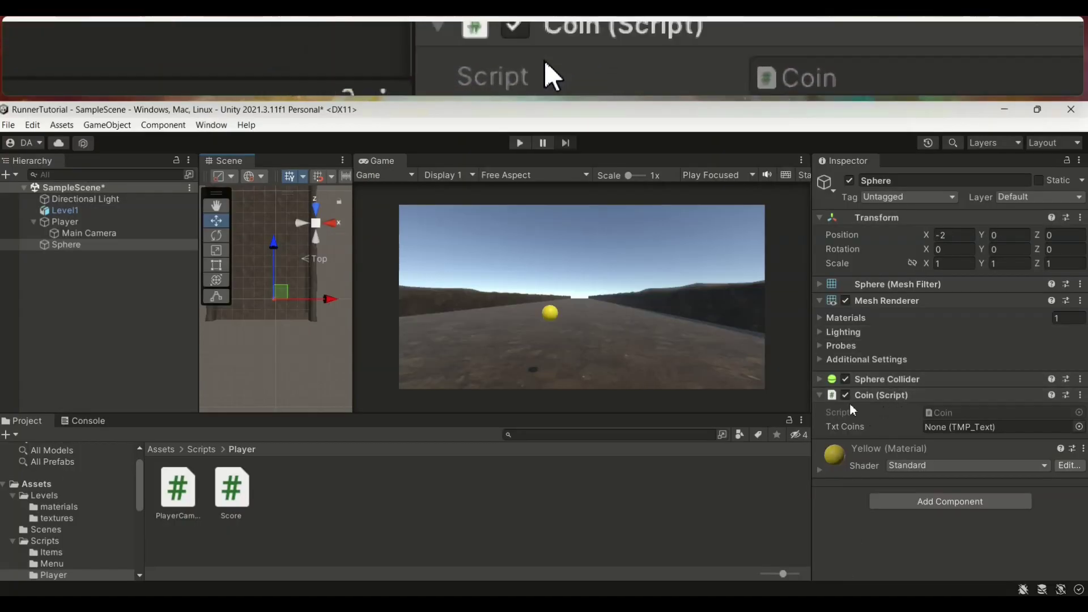
{"action": "left_click", "coordinate": [819, 379]}
{"action": "left_click", "coordinate": [928, 417]}
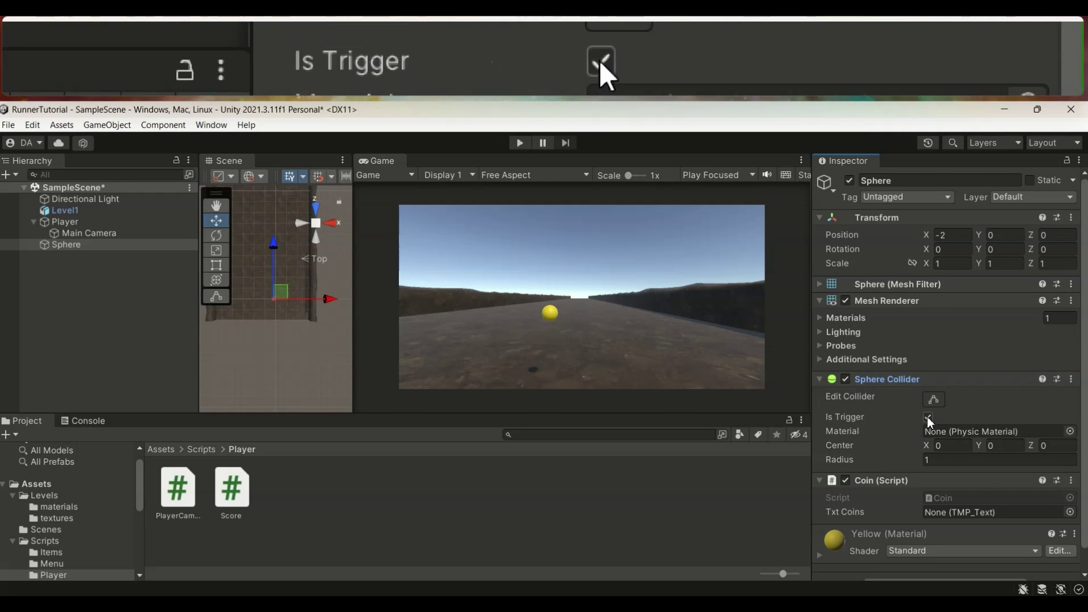
Review OnTriggerEnter's 'collider' Debug.Log, the Player CompareTag check and the score-increment lines.
{"action": "left_click", "coordinate": [782, 604]}
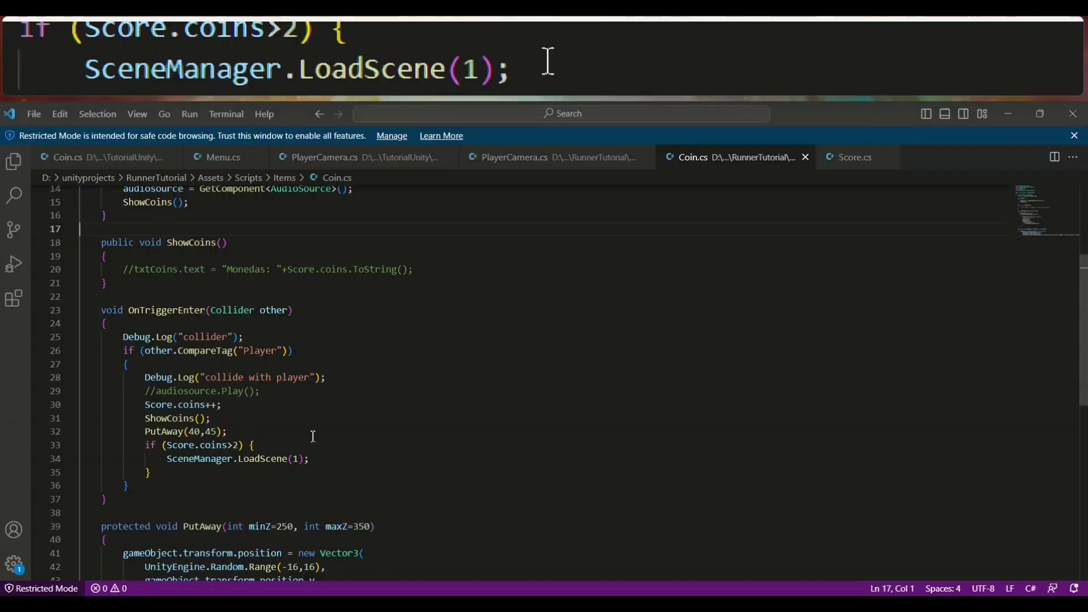
{"action": "left_click", "coordinate": [326, 338]}
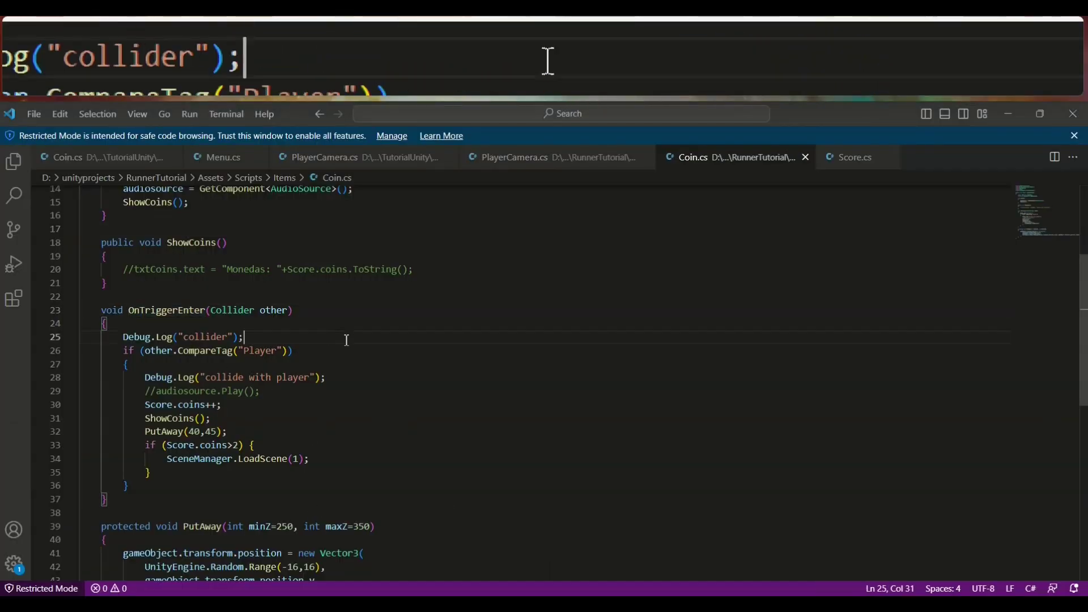
{"action": "left_click_drag", "start_coordinate": [121, 338], "coordinate": [269, 336]}
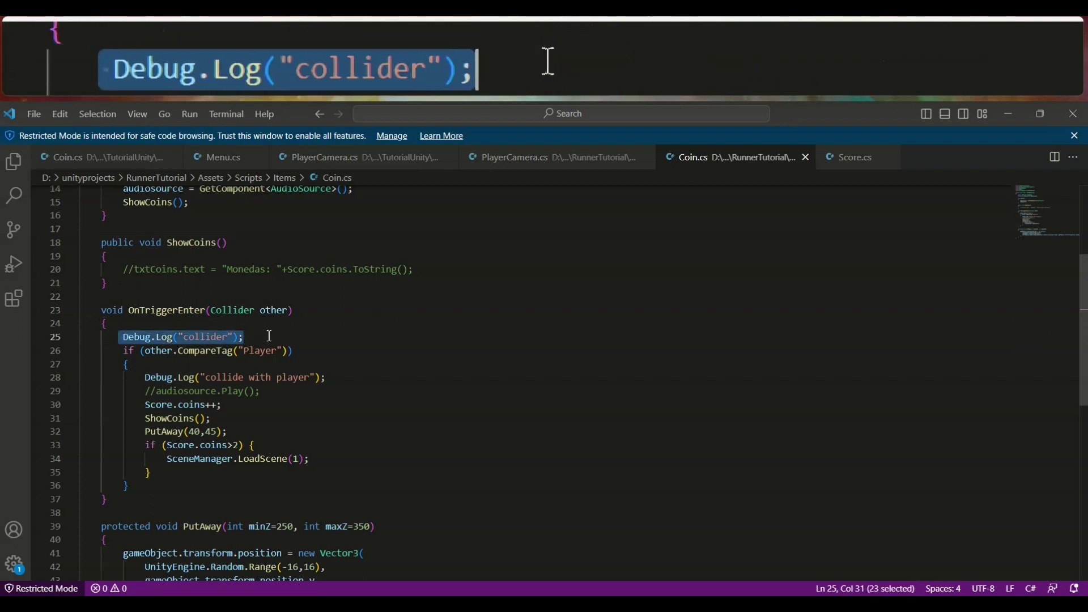
{"action": "double_click", "coordinate": [264, 353]}
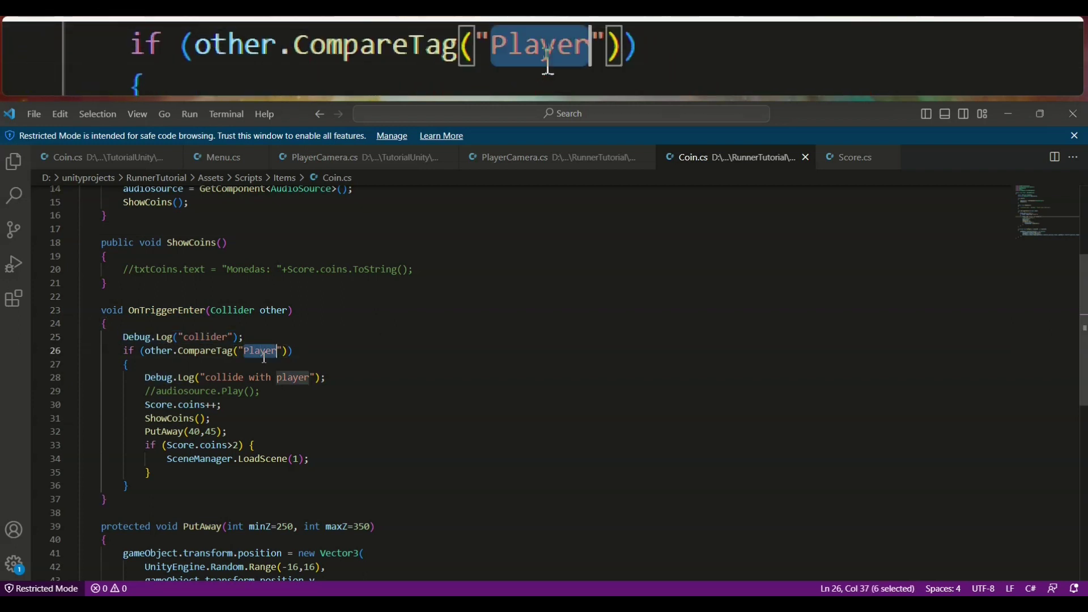
{"action": "left_click_drag", "start_coordinate": [146, 391], "coordinate": [272, 434]}
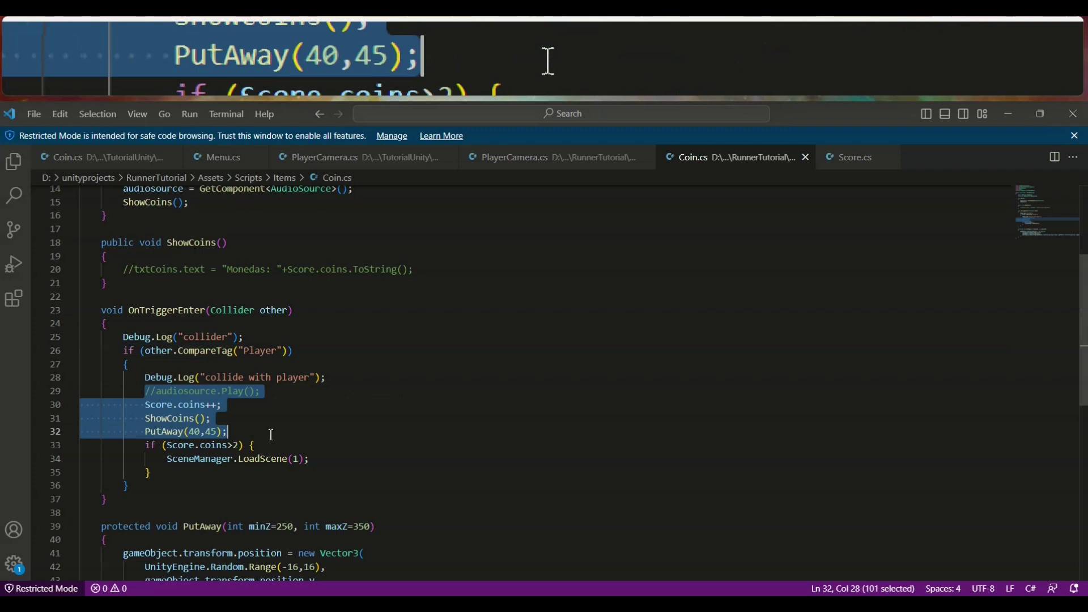
{"action": "left_click", "coordinate": [237, 405]}
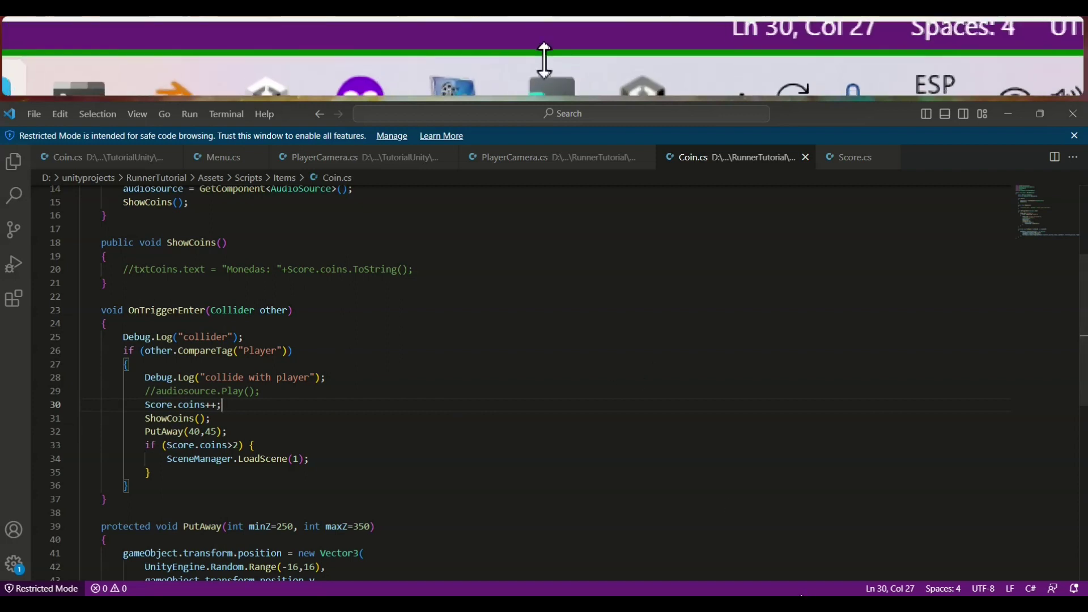
Show the Console and play-test the game twice, checking that 'collider' gets logged.
{"action": "left_click", "coordinate": [836, 605]}
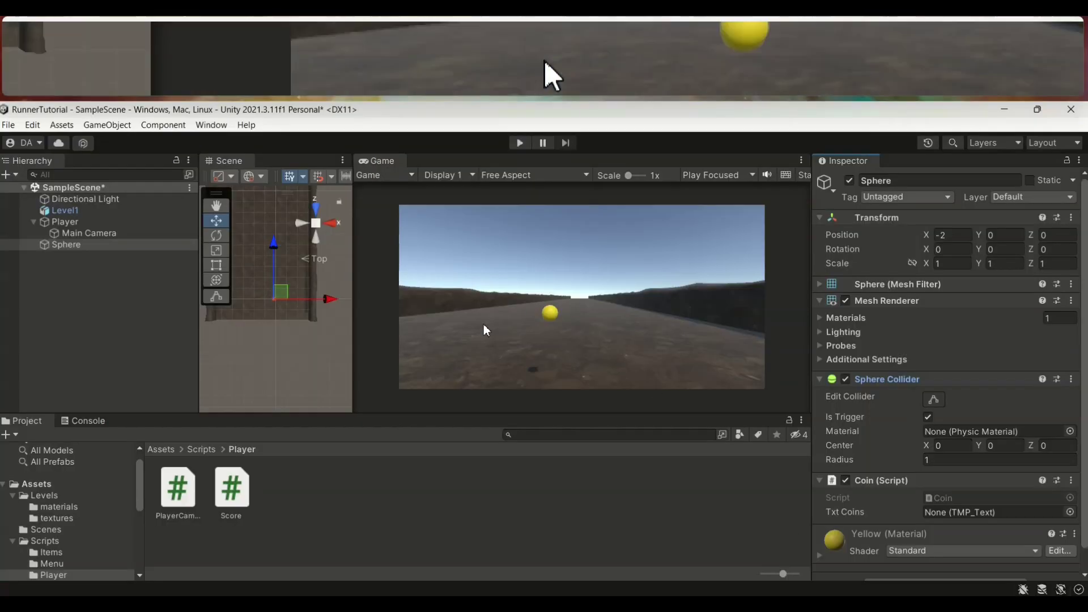
{"action": "left_click", "coordinate": [74, 422]}
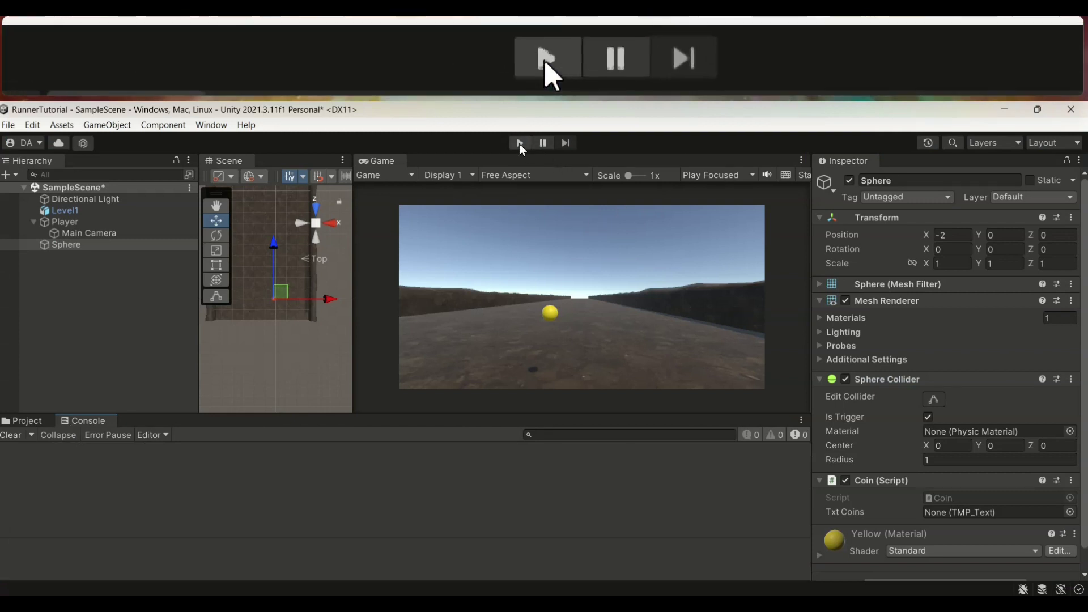
{"action": "left_click", "coordinate": [520, 143]}
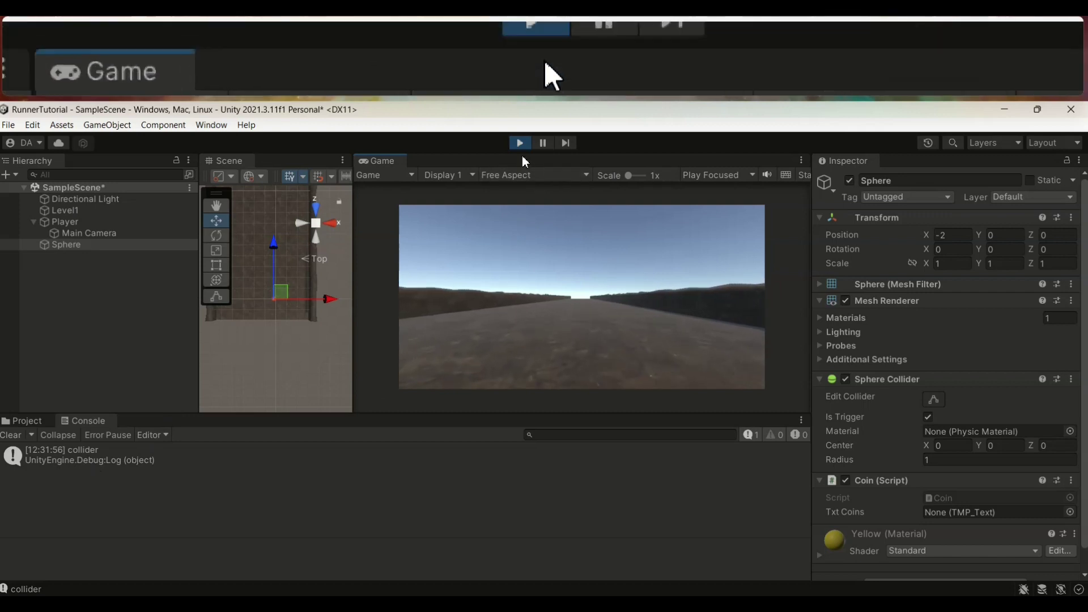
{"action": "left_click", "coordinate": [518, 144]}
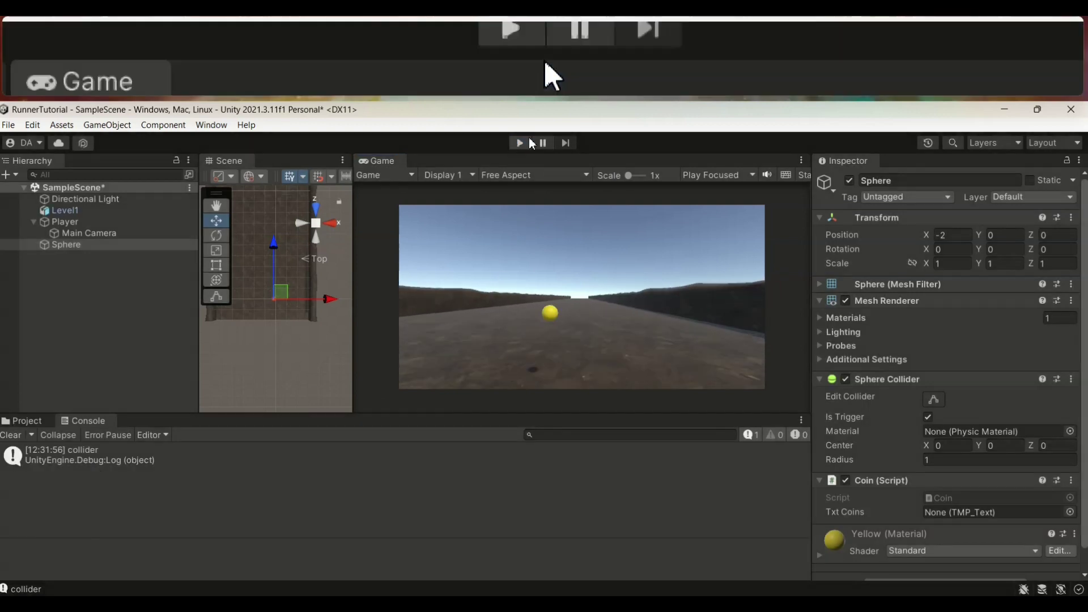
{"action": "left_click", "coordinate": [519, 143]}
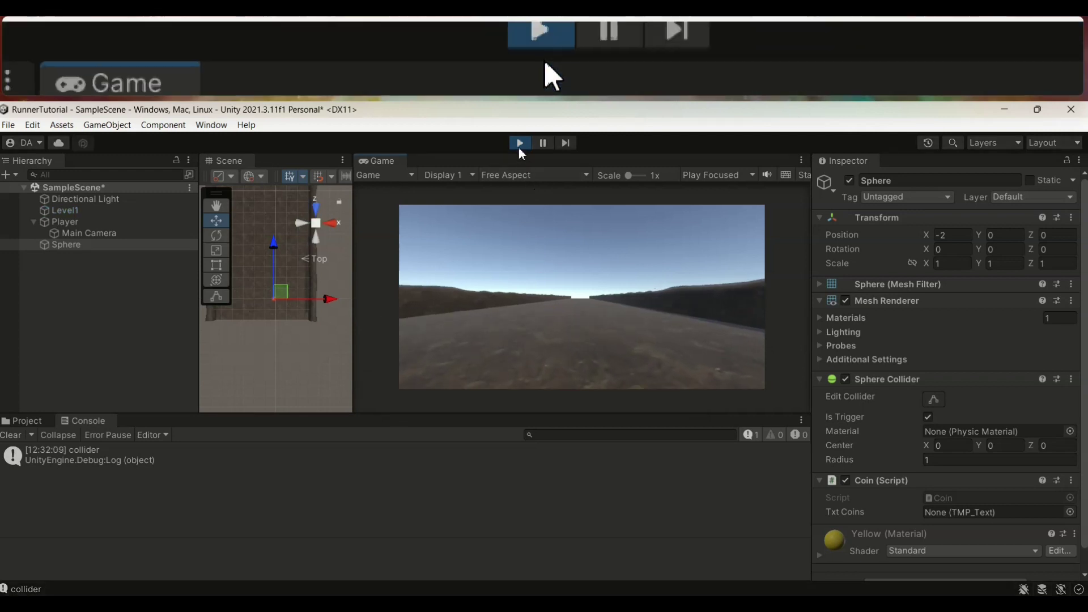
{"action": "left_click", "coordinate": [519, 144]}
{"action": "left_click", "coordinate": [64, 246]}
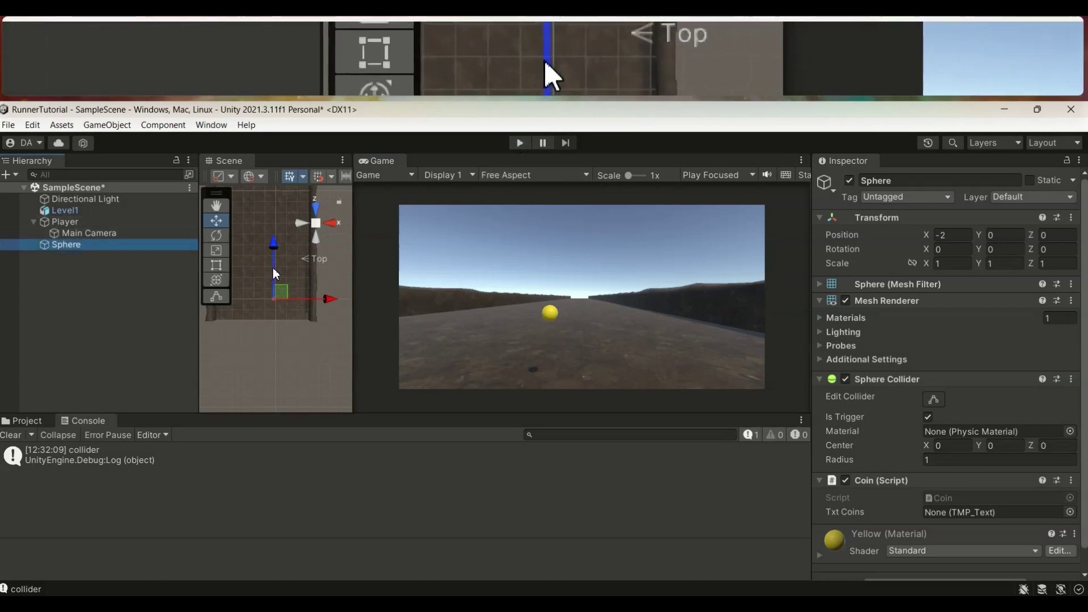
Move the coin Sphere forward to Position Z 7.2 and play-test the game.
{"action": "left_click_drag", "start_coordinate": [273, 268], "coordinate": [270, 260]}
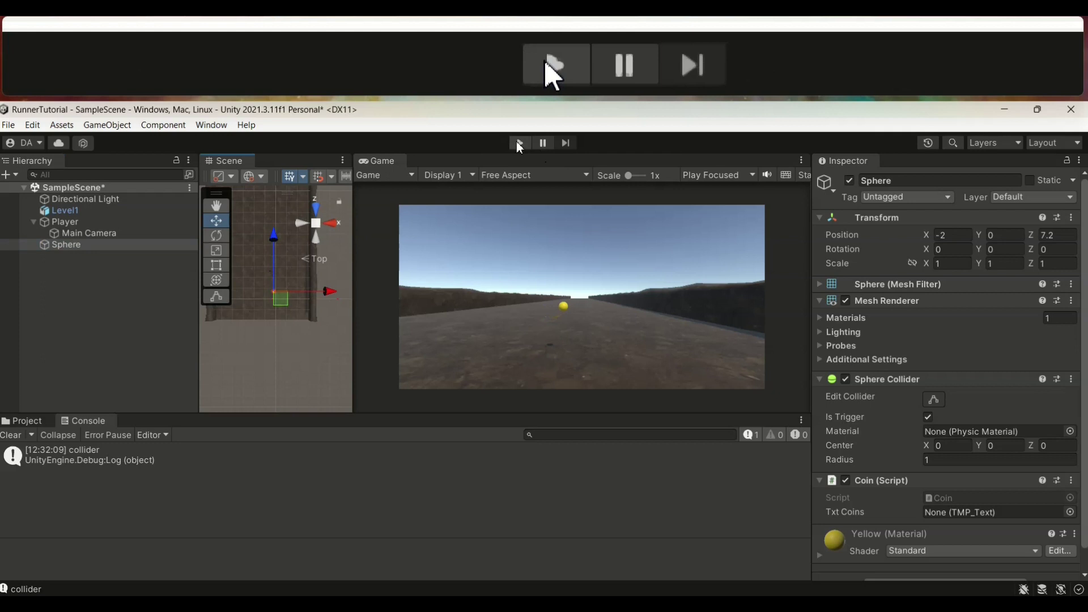
{"action": "left_click", "coordinate": [519, 145]}
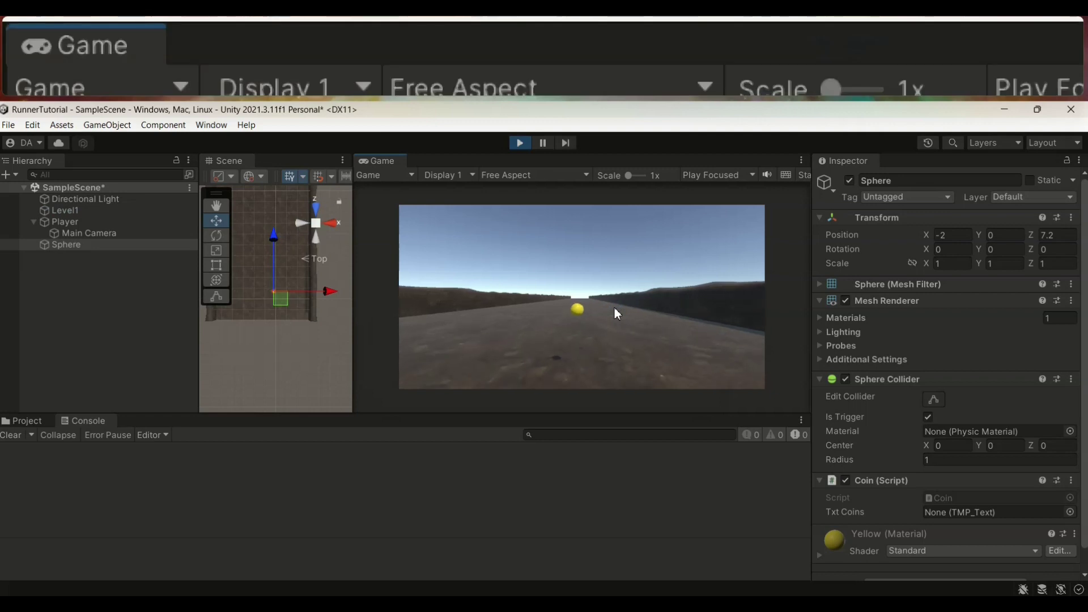
{"action": "left_click", "coordinate": [519, 143]}
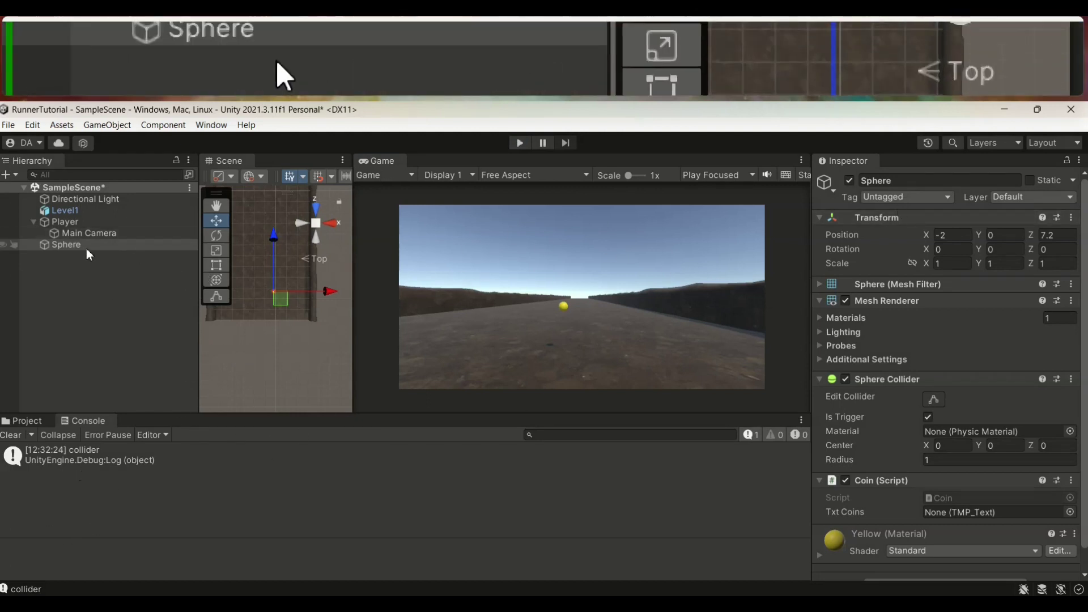
Frame the yellow coin Sphere, then select Player and pan until the capsule and coin both show.
{"action": "left_click", "coordinate": [61, 247]}
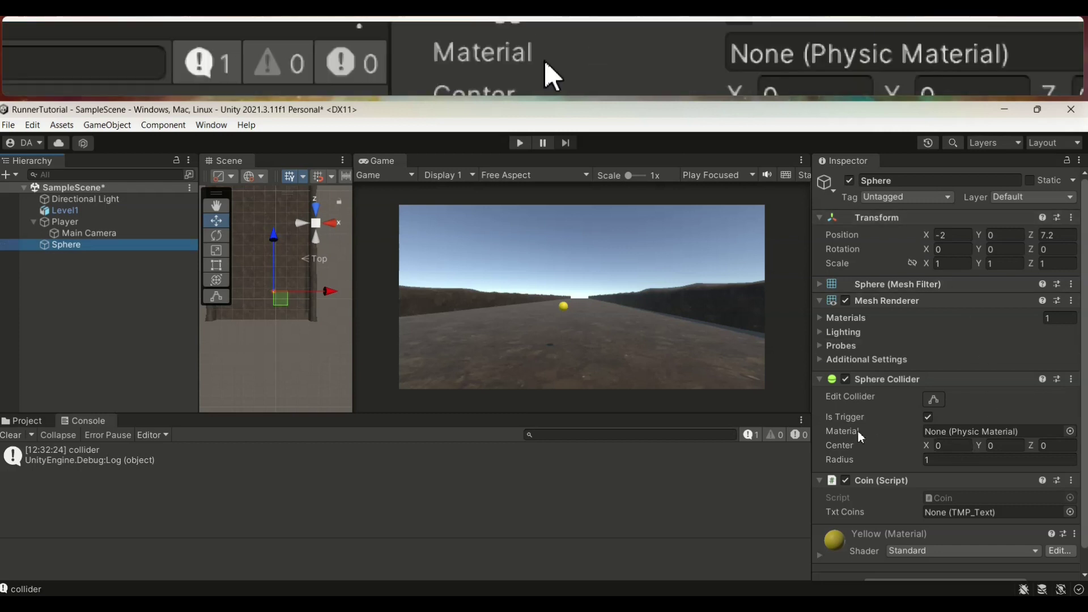
{"action": "scroll", "coordinate": [883, 383], "scroll_direction": "down", "scroll_amount": 1}
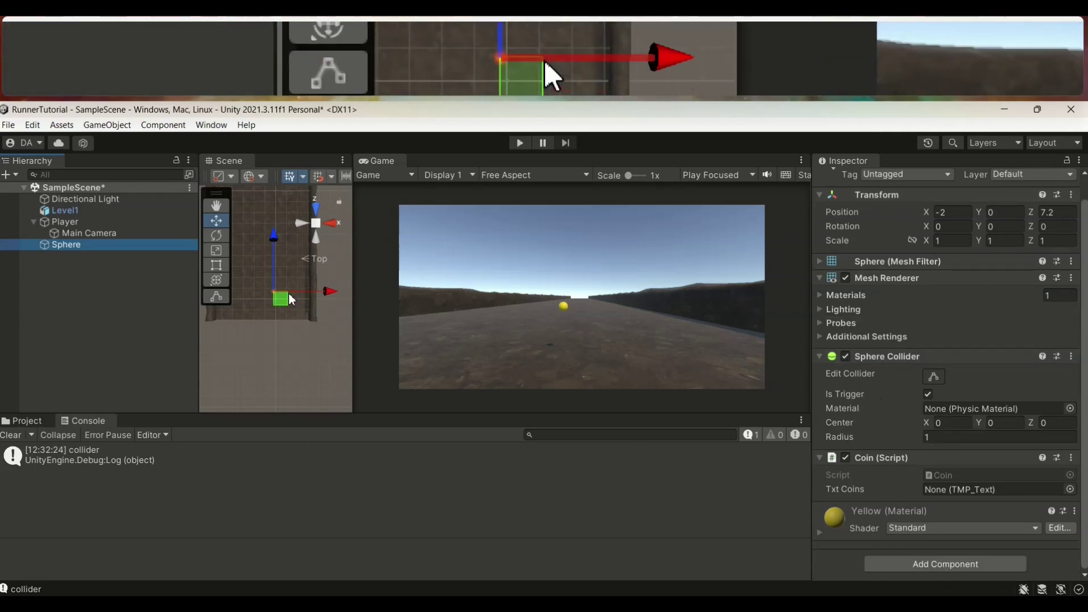
{"action": "left_click_drag", "start_coordinate": [304, 331], "coordinate": [284, 317], "text": "alt"}
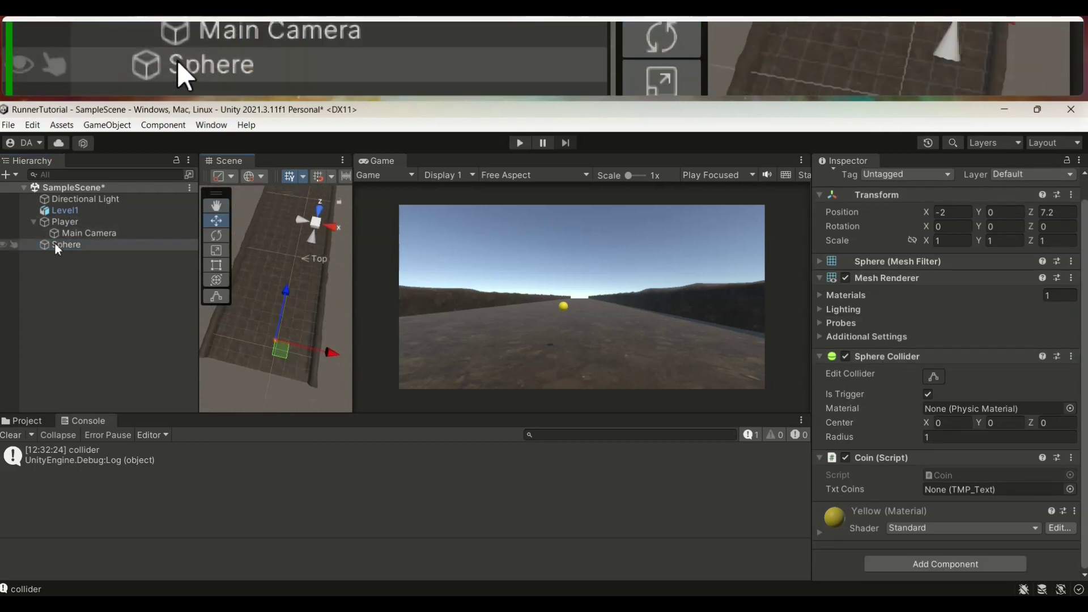
{"action": "double_click", "coordinate": [54, 242]}
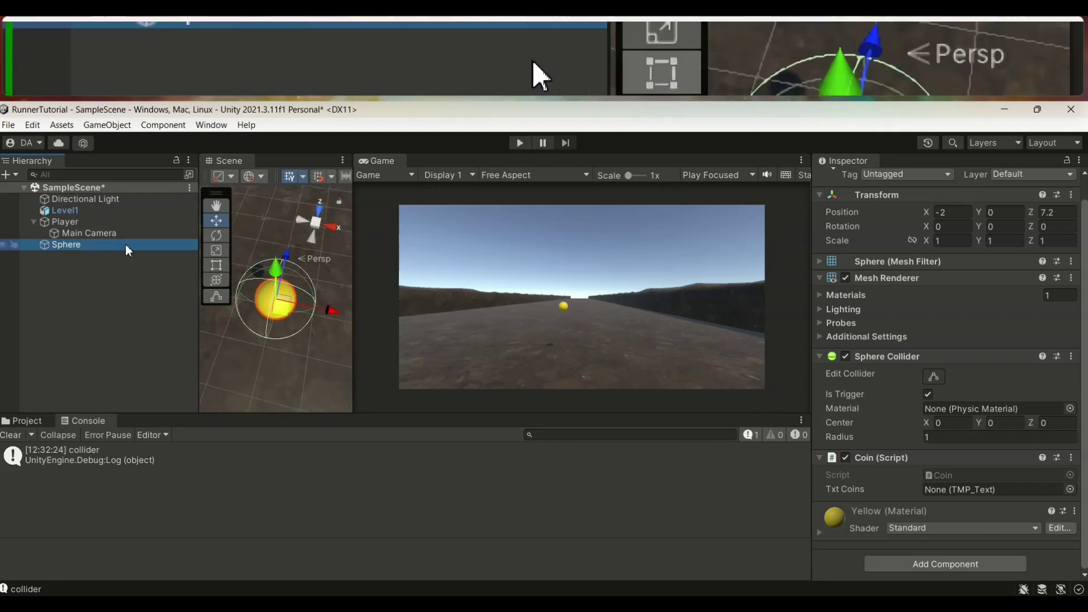
{"action": "left_click", "coordinate": [63, 221]}
{"action": "scroll", "coordinate": [272, 292], "scroll_direction": "down", "scroll_amount": 2}
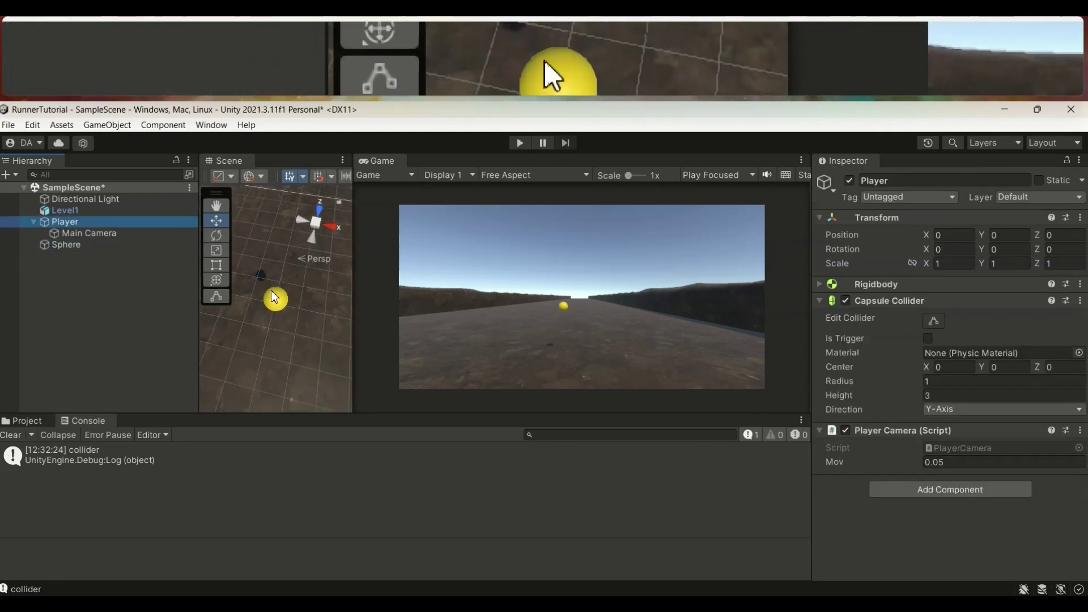
{"action": "mouse_move", "coordinate": [311, 331]}
{"action": "right_mouse_down"}
{"action": "mouse_move", "coordinate": [273, 339]}
{"action": "mouse_move", "coordinate": [265, 314]}
{"action": "right_mouse_up"}
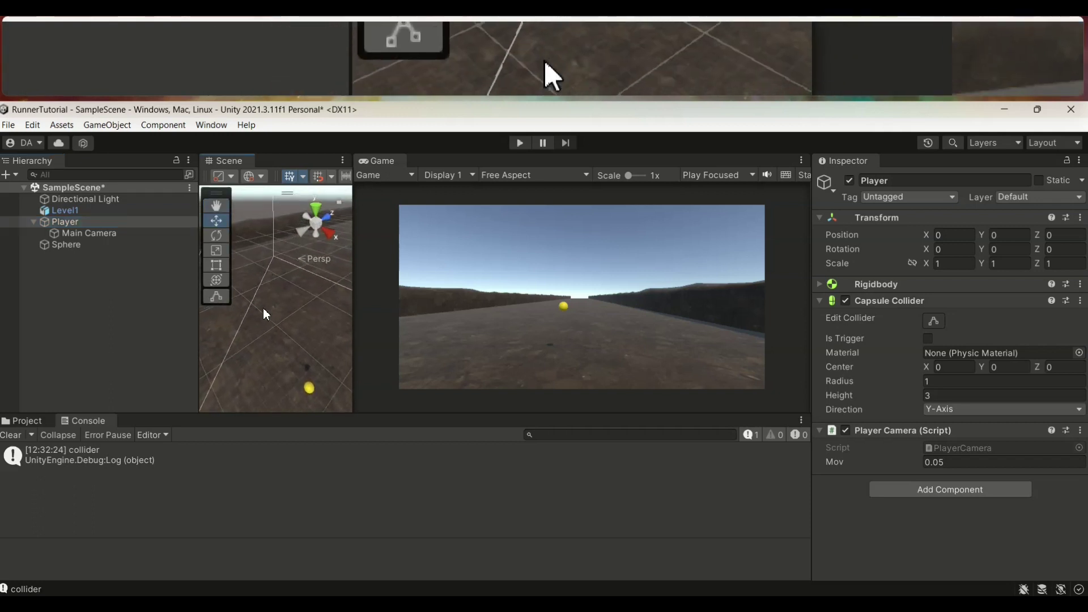
{"action": "mouse_move", "coordinate": [265, 332]}
{"action": "middle_mouse_down"}
{"action": "mouse_move", "coordinate": [269, 307]}
{"action": "mouse_move", "coordinate": [253, 346]}
{"action": "middle_mouse_up"}
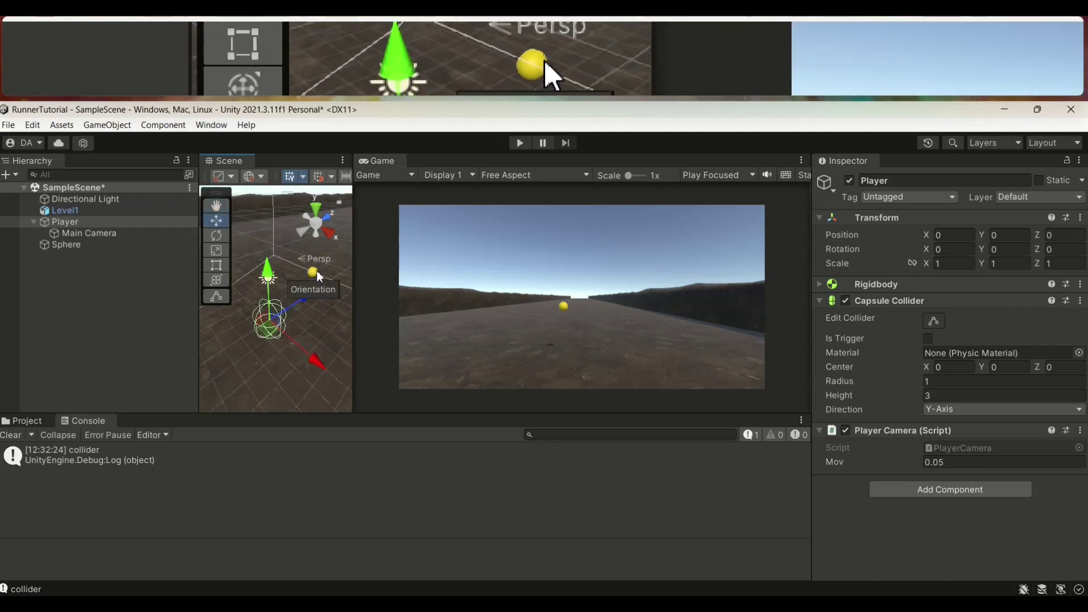
Play-test, steering the player with Left and Up past the coin to log a new 'collider' message.
{"action": "left_click", "coordinate": [518, 143]}
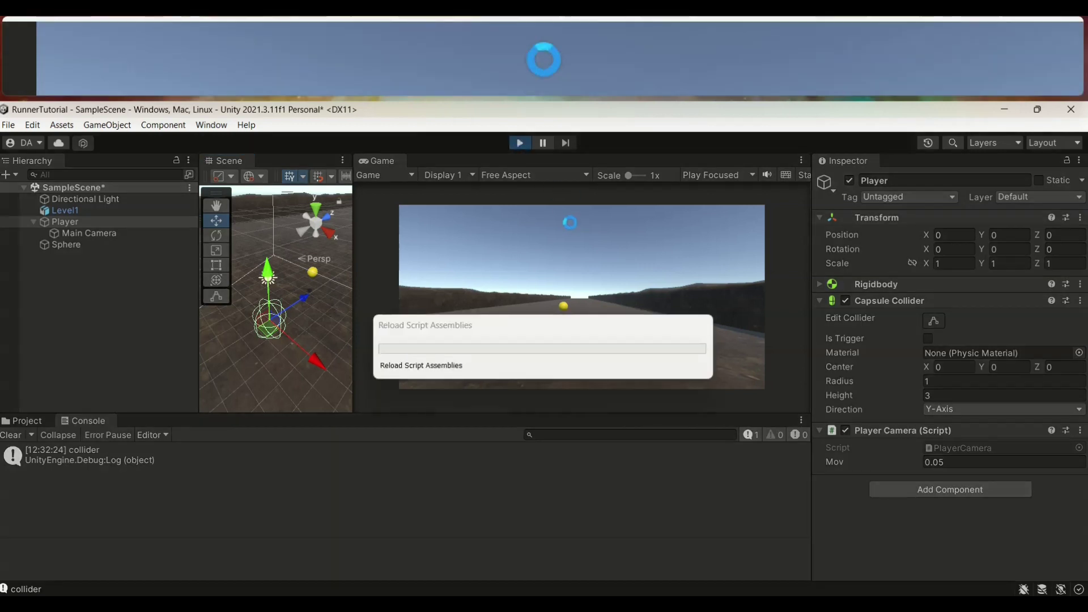
{"action": "key", "text": "Left"}
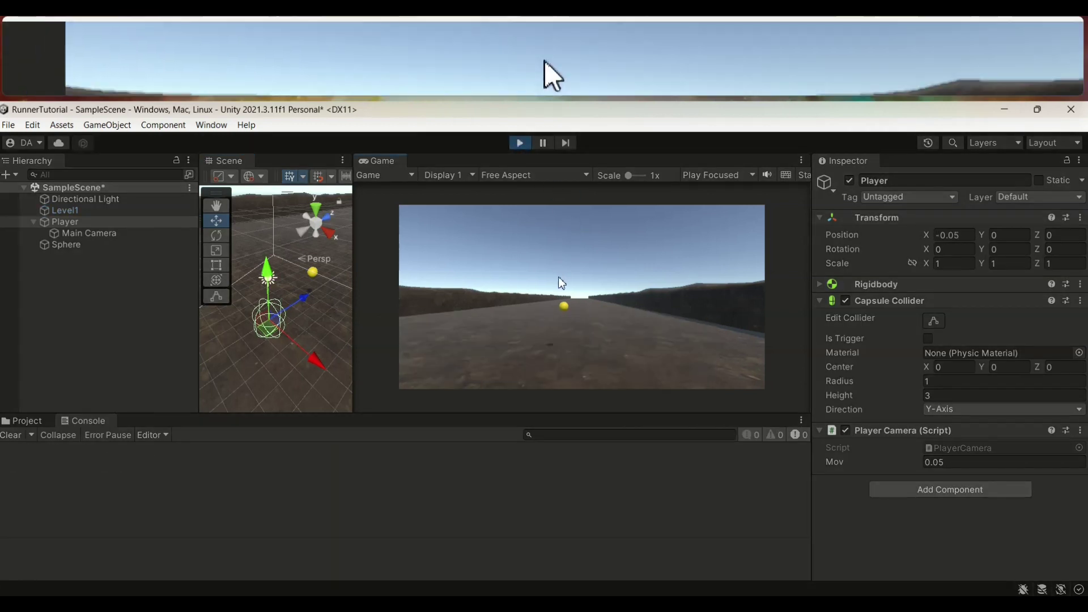
{"action": "key", "text": "Up"}
{"action": "key", "text": "Left"}
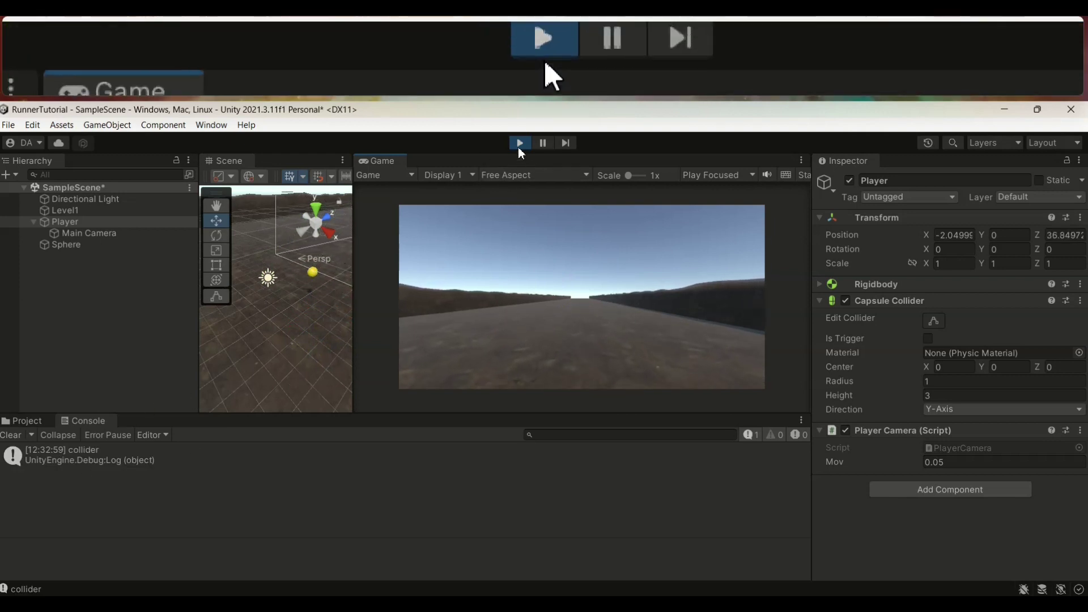
{"action": "left_click", "coordinate": [519, 144]}
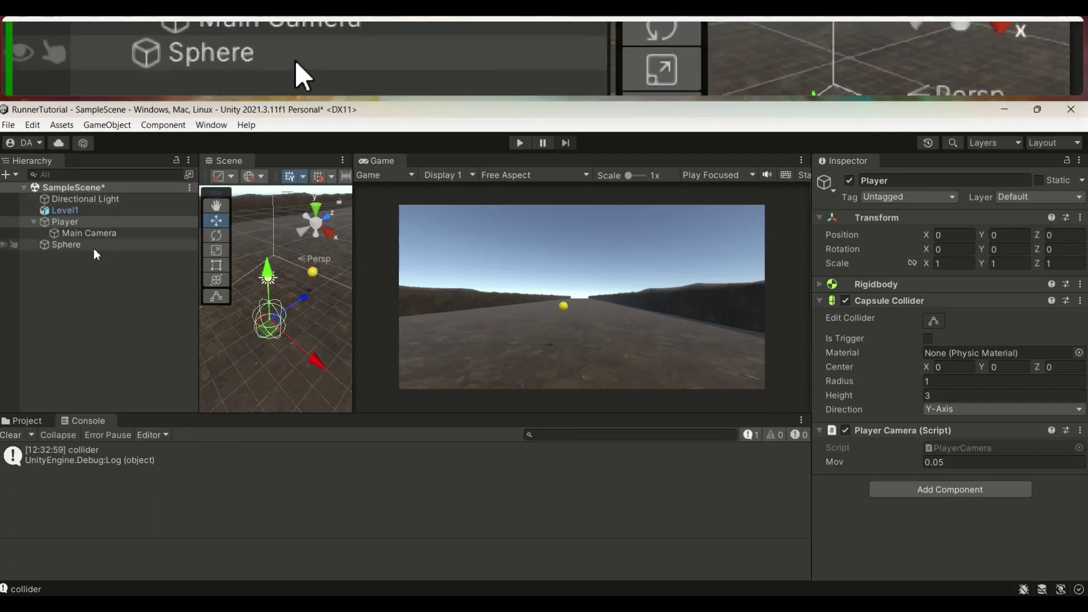
{"action": "left_click", "coordinate": [94, 249]}
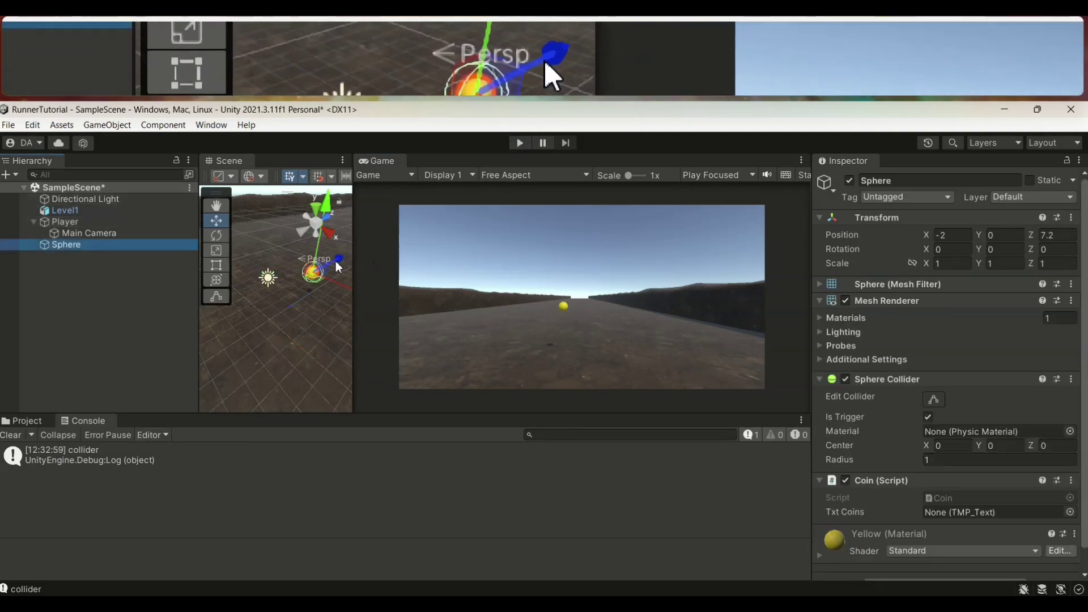
{"action": "type", "text": "15"}
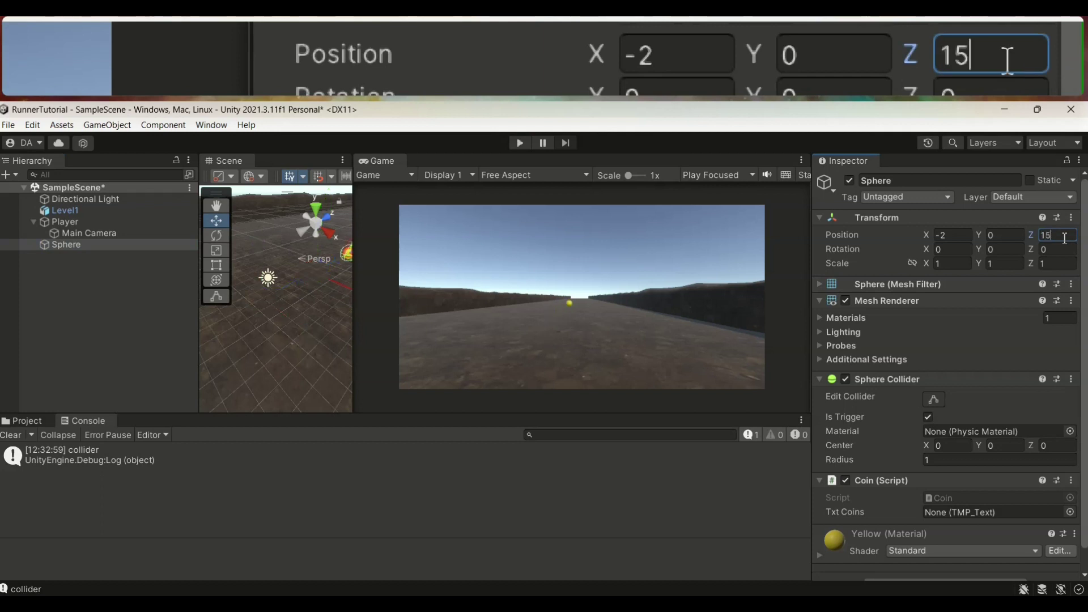
Play-test the coin at Z 15 twice, selecting the Player between the two runs.
{"action": "left_click", "coordinate": [520, 143]}
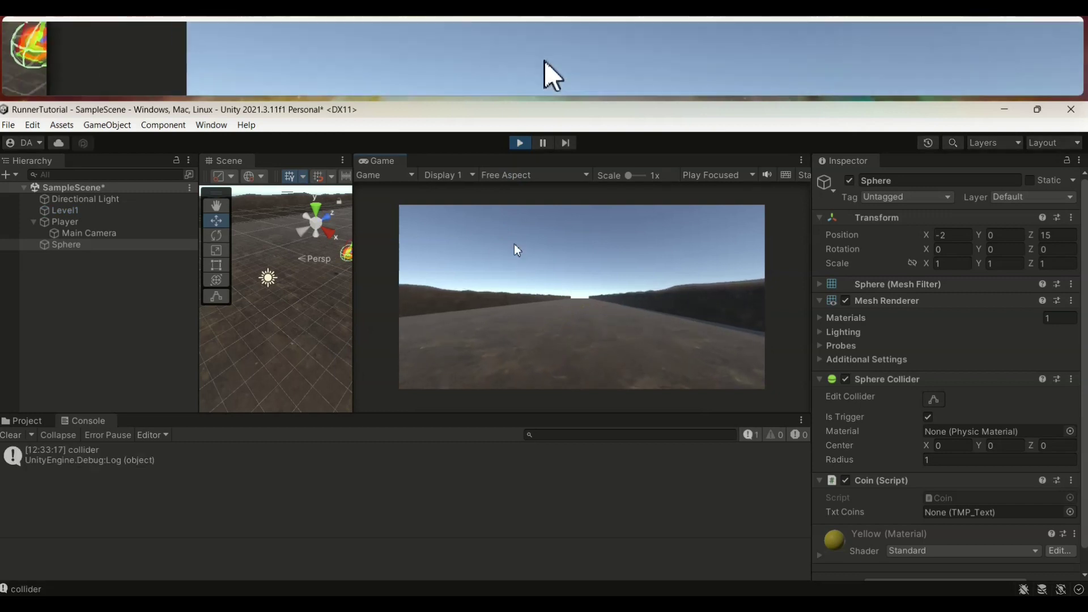
{"action": "left_click", "coordinate": [519, 143]}
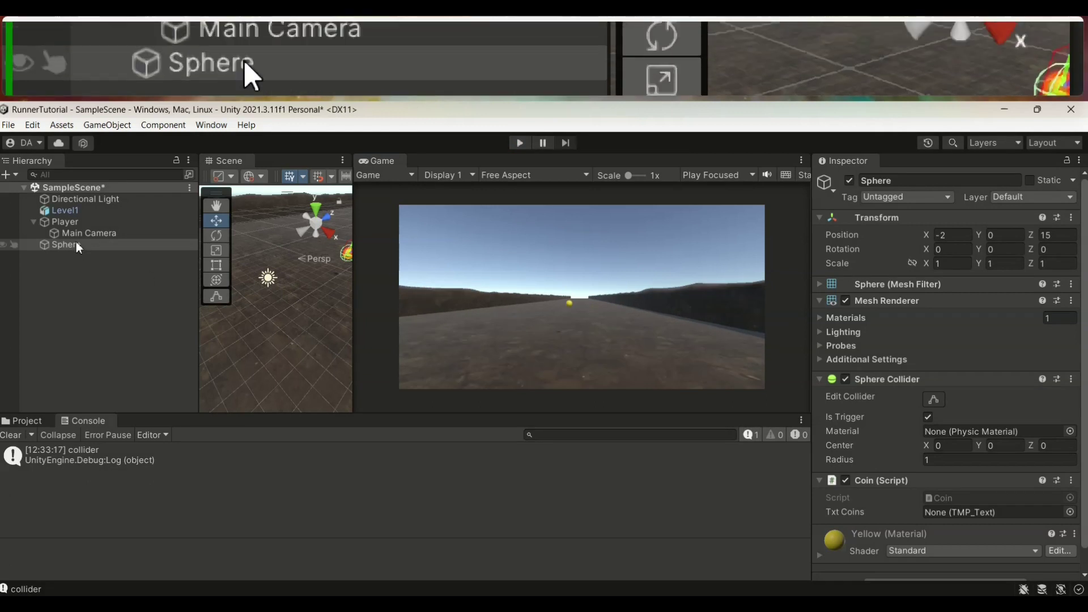
{"action": "left_click", "coordinate": [67, 221]}
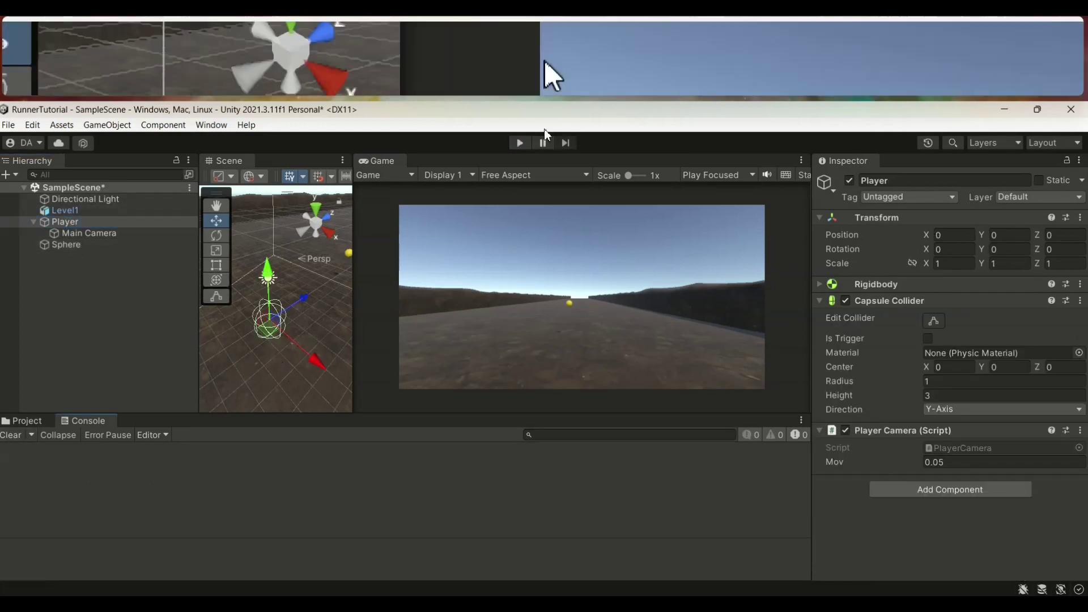
{"action": "left_click", "coordinate": [520, 143]}
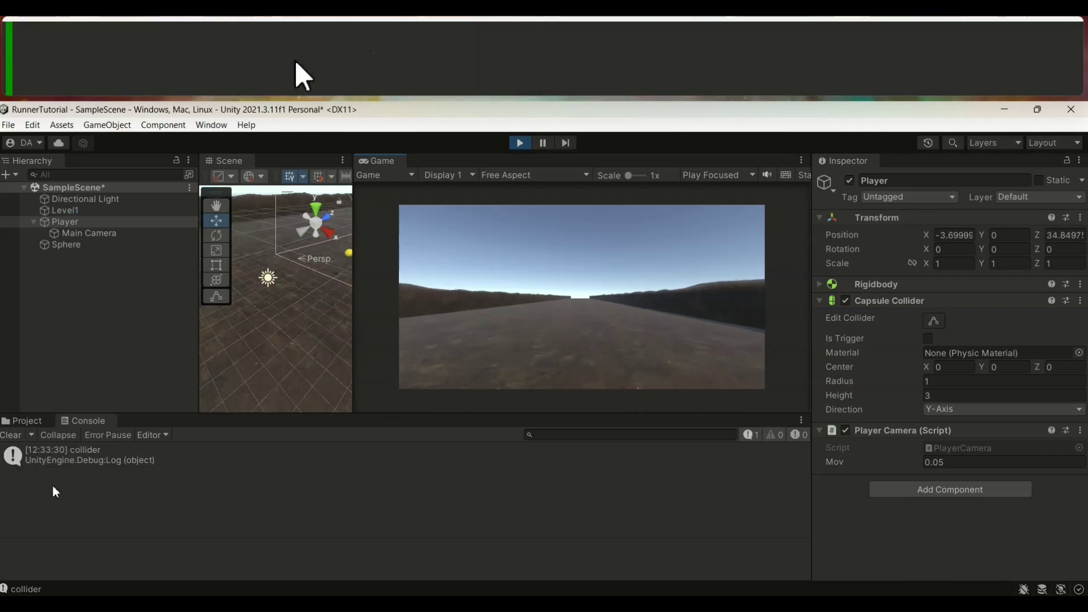
{"action": "left_click", "coordinate": [520, 143]}
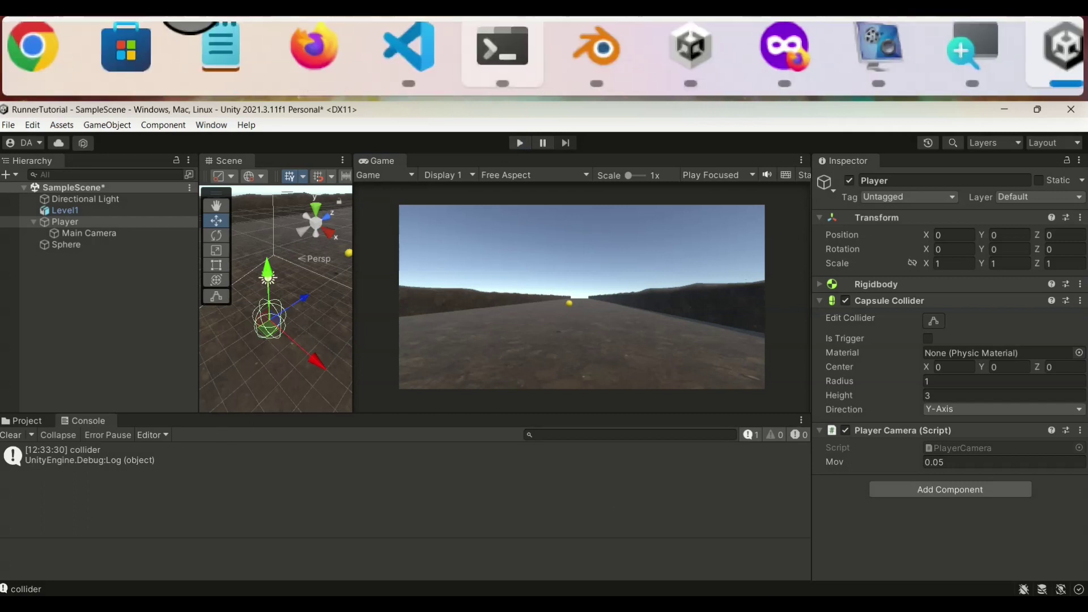
{"action": "left_click", "coordinate": [550, 76]}
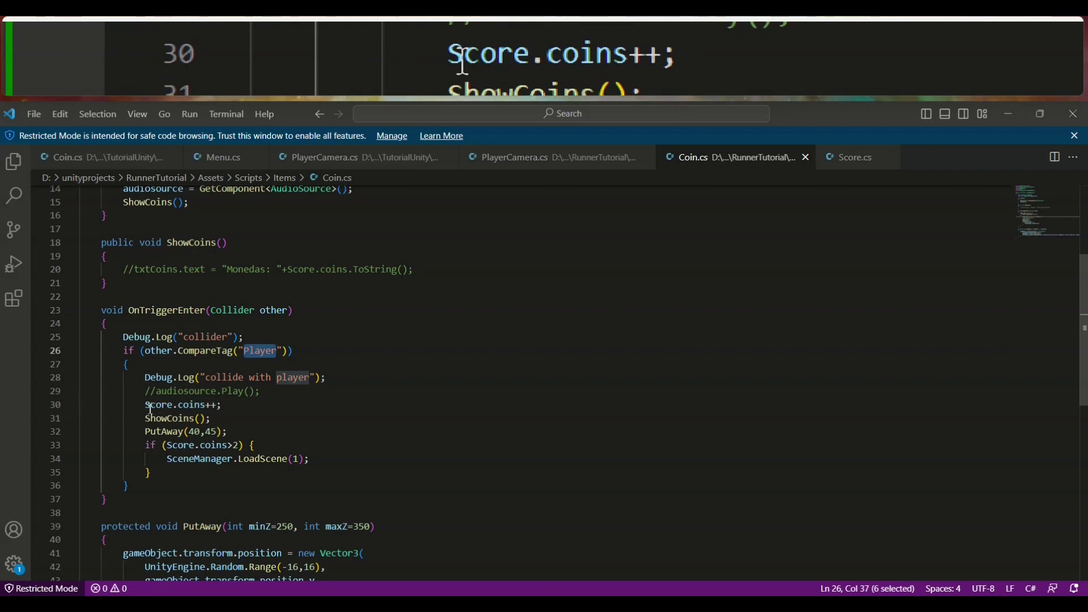
{"action": "left_click_drag", "start_coordinate": [150, 407], "coordinate": [211, 418]}
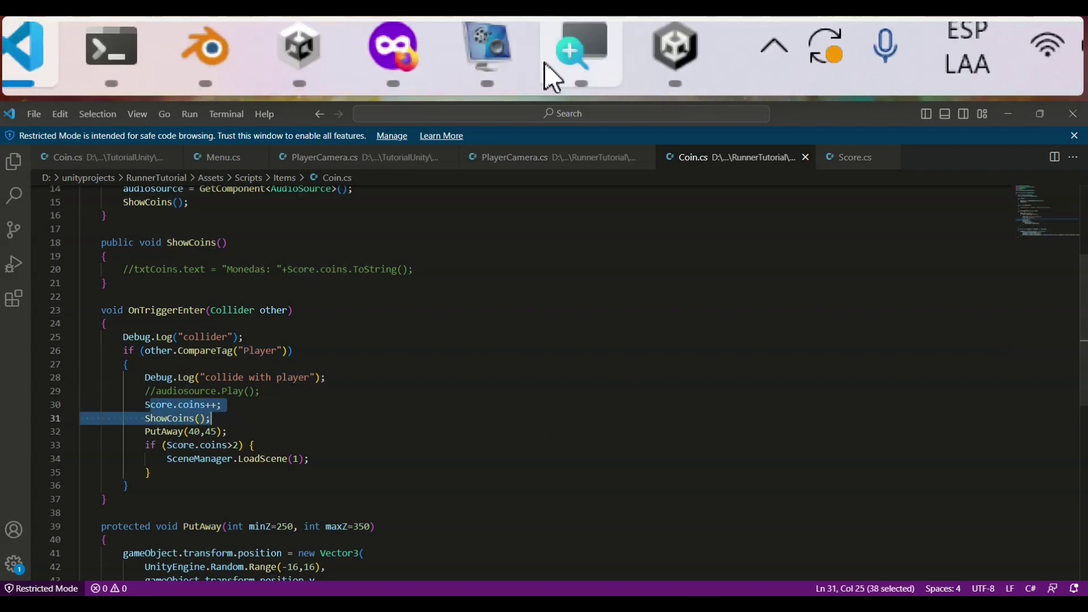
Set the Player object's Tag to Player.
{"action": "left_click", "coordinate": [550, 74]}
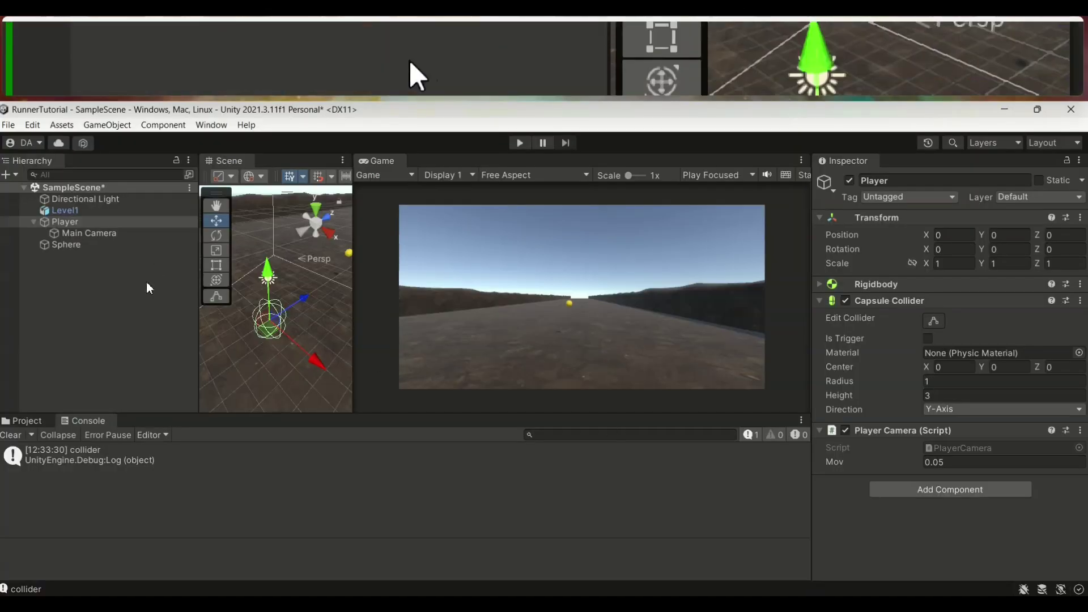
{"action": "left_click", "coordinate": [67, 222]}
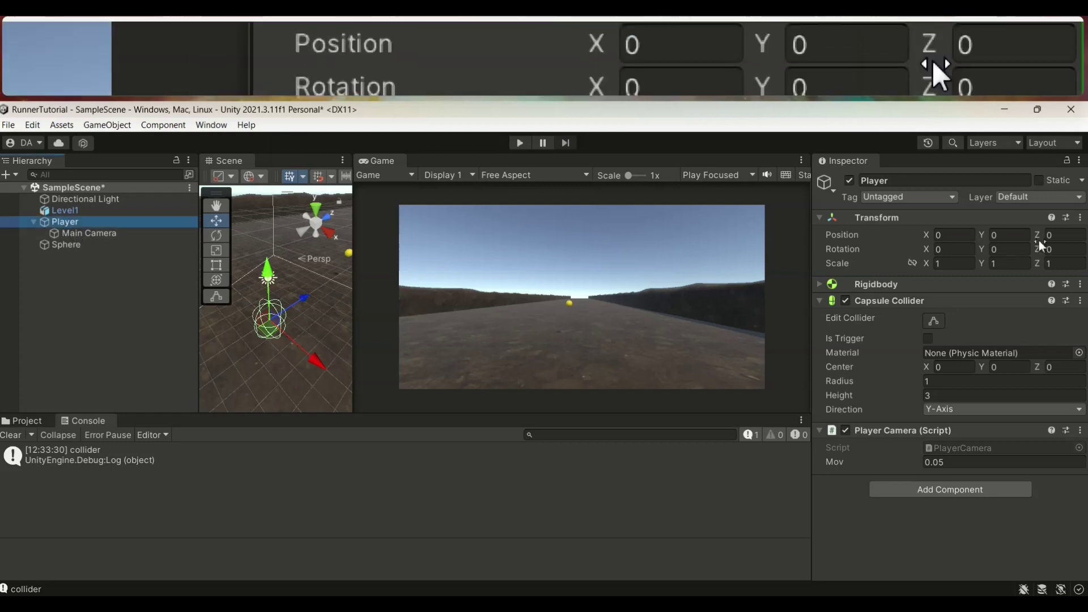
{"action": "left_click", "coordinate": [952, 198]}
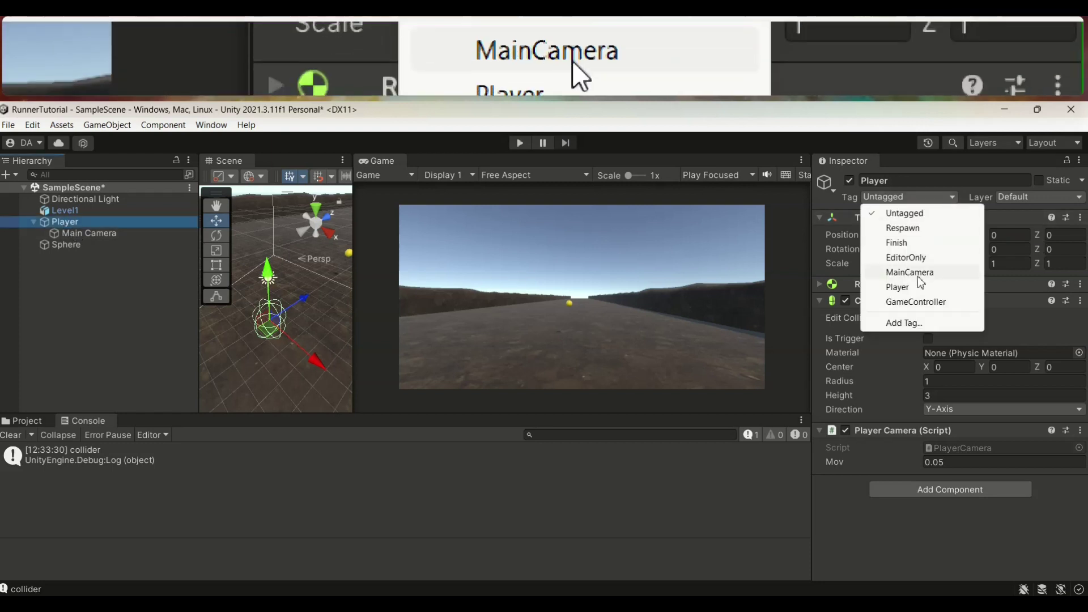
{"action": "left_click", "coordinate": [903, 288]}
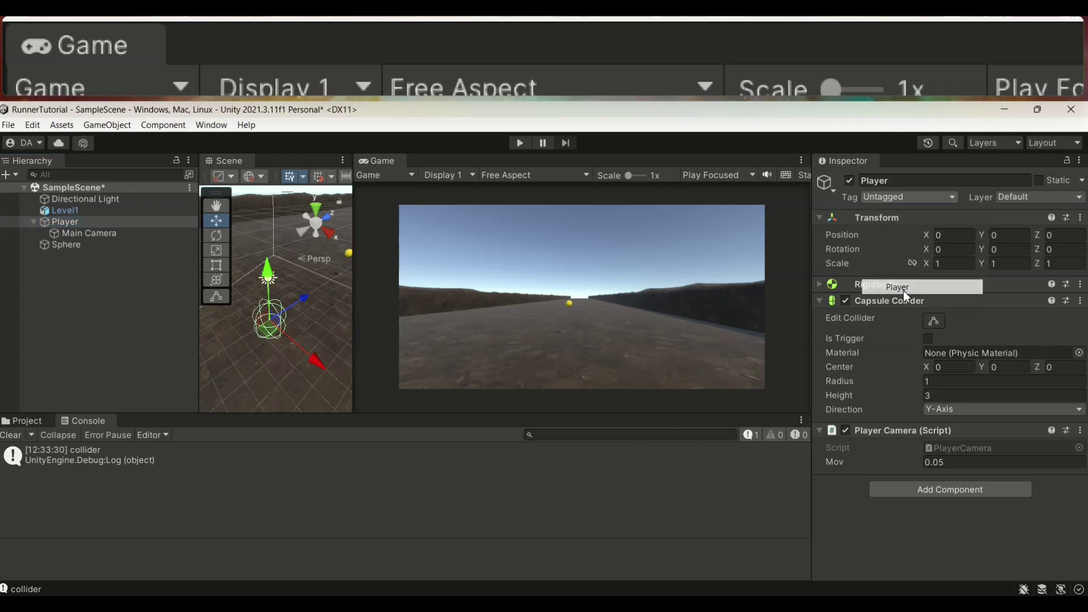
Clear the Console and play-test until the scene 1 build-settings error appears.
{"action": "left_click", "coordinate": [12, 435]}
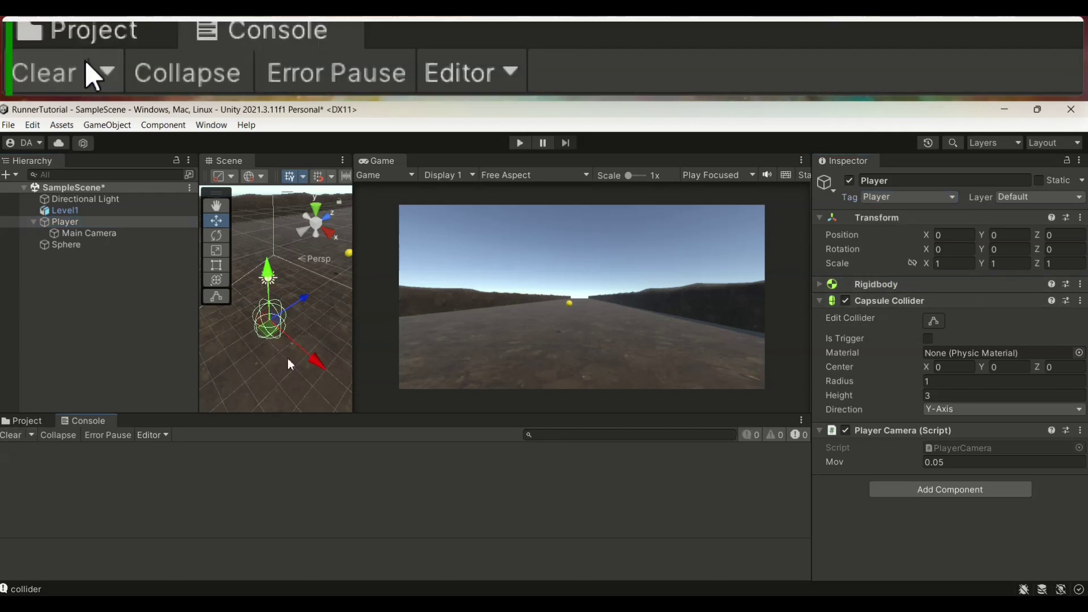
{"action": "left_click", "coordinate": [519, 144]}
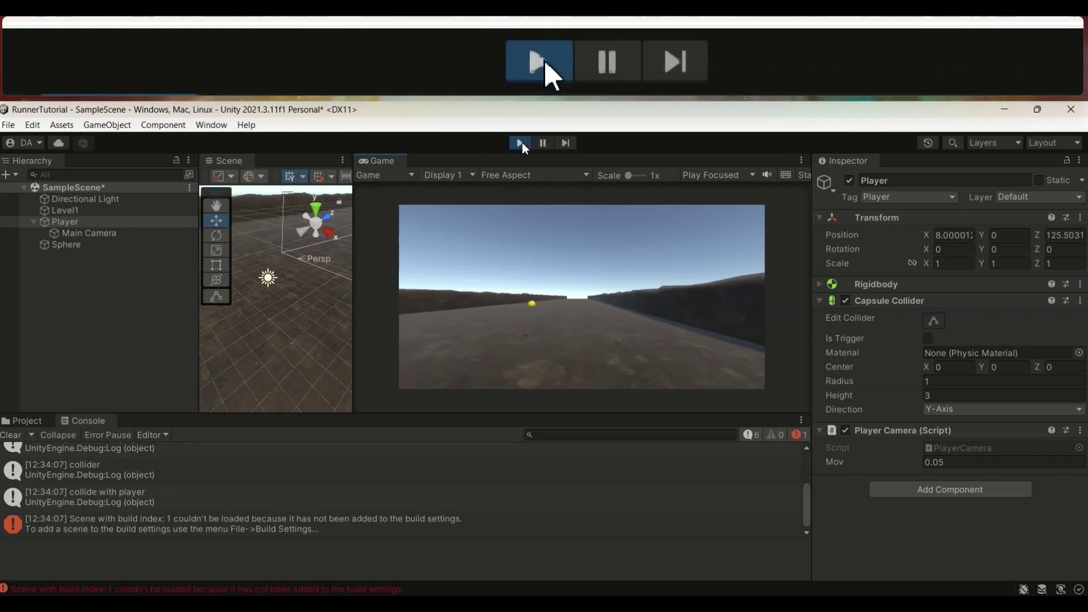
{"action": "left_click", "coordinate": [520, 143]}
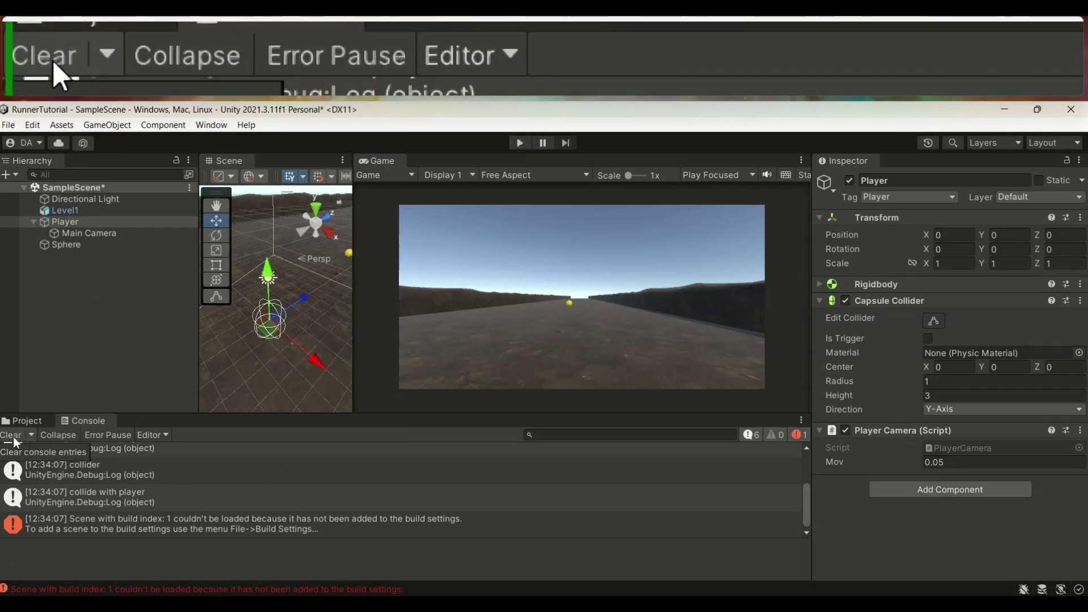
Clear the Console and inspect the Player and the coin Sphere's collider.
{"action": "left_click", "coordinate": [14, 442]}
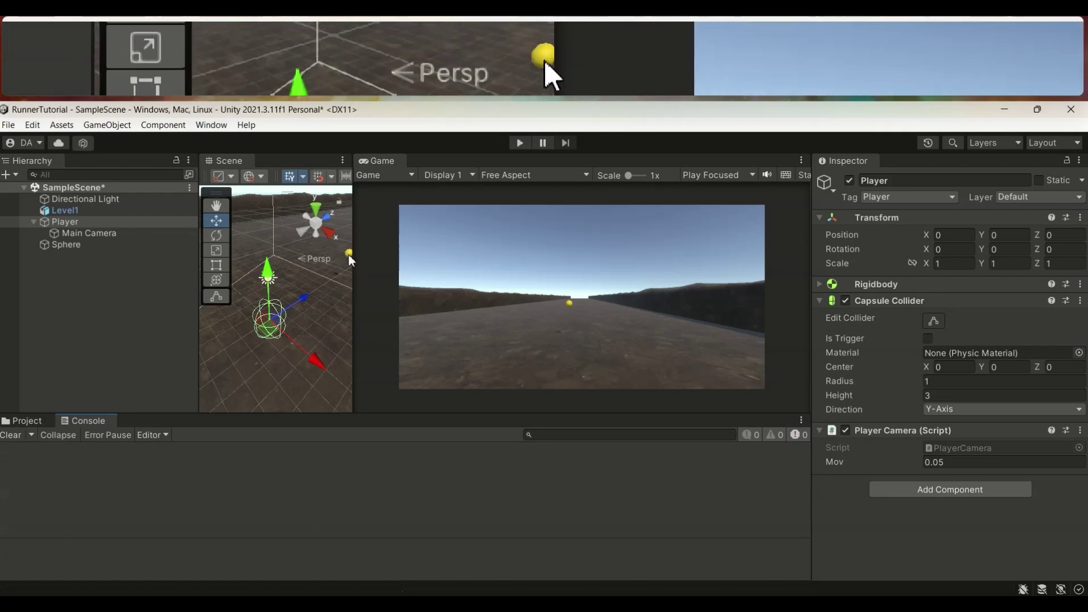
{"action": "left_click", "coordinate": [70, 222]}
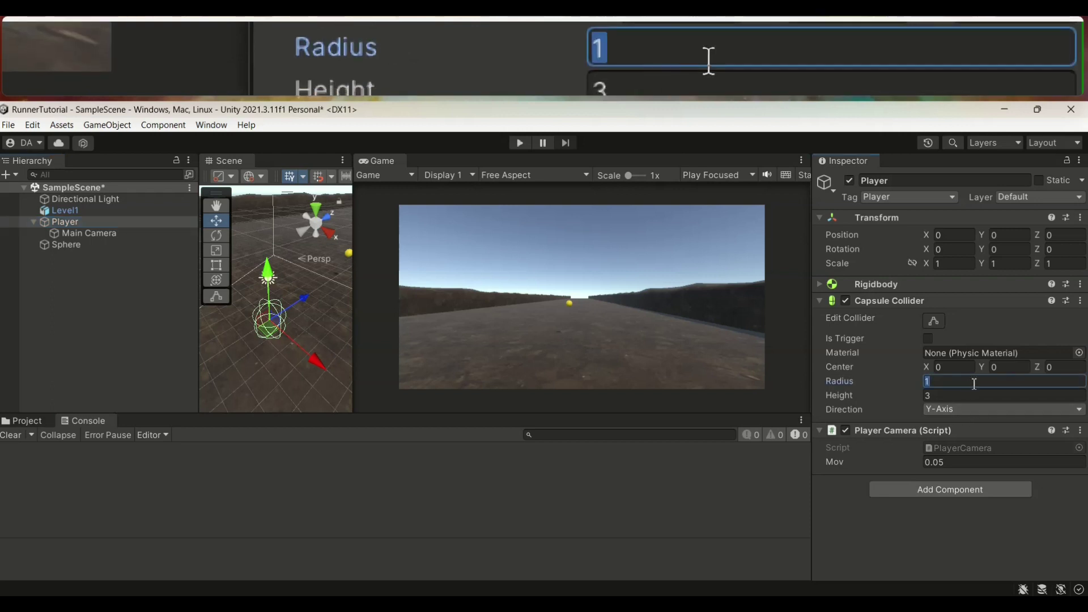
{"action": "left_click", "coordinate": [66, 245]}
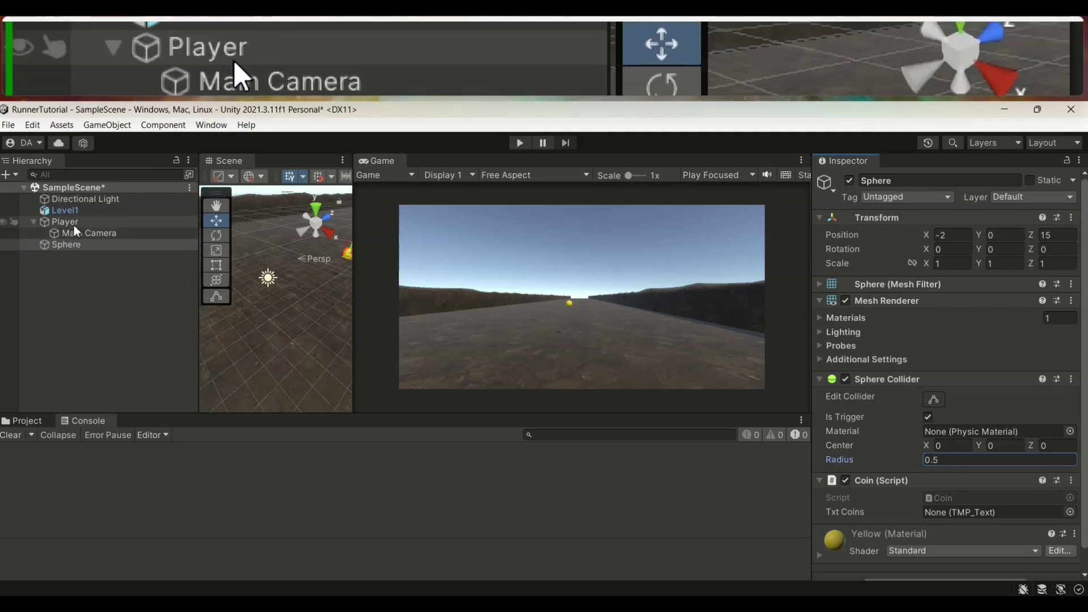
{"action": "left_click", "coordinate": [72, 224]}
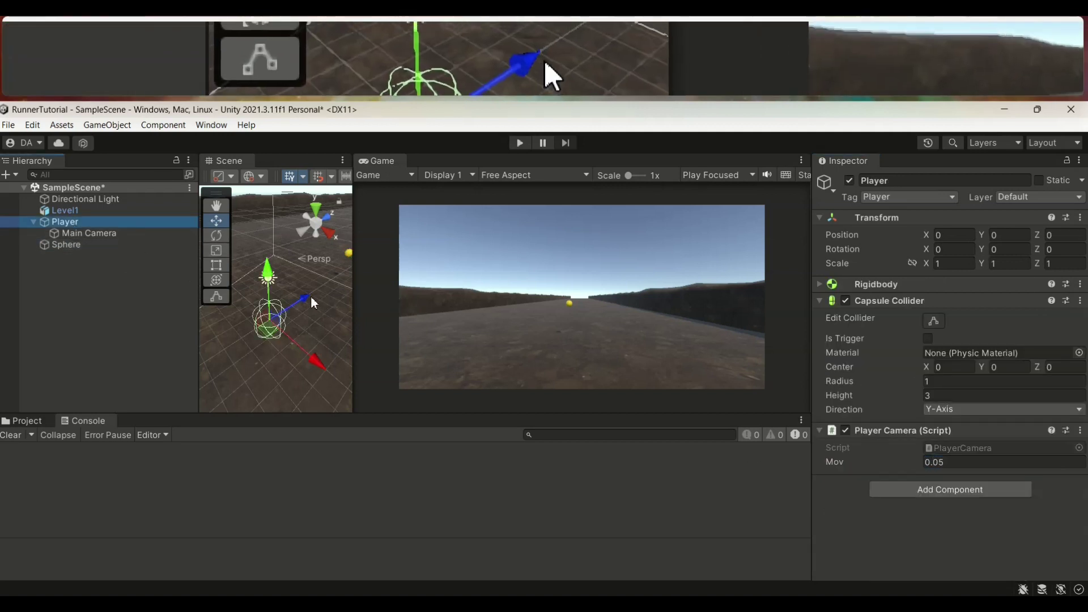
Check the Main Camera under Player at X 0, Y 1, Z -10, plus the Player's components.
{"action": "left_click", "coordinate": [69, 236]}
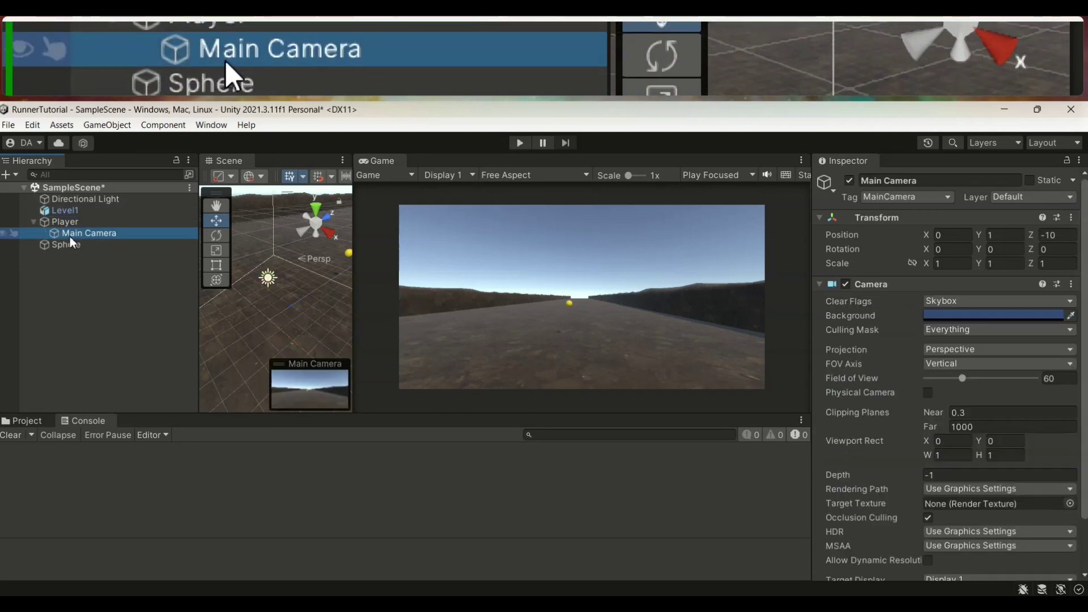
{"action": "left_click", "coordinate": [61, 223]}
{"action": "scroll", "coordinate": [272, 309], "scroll_direction": "down", "scroll_amount": 2}
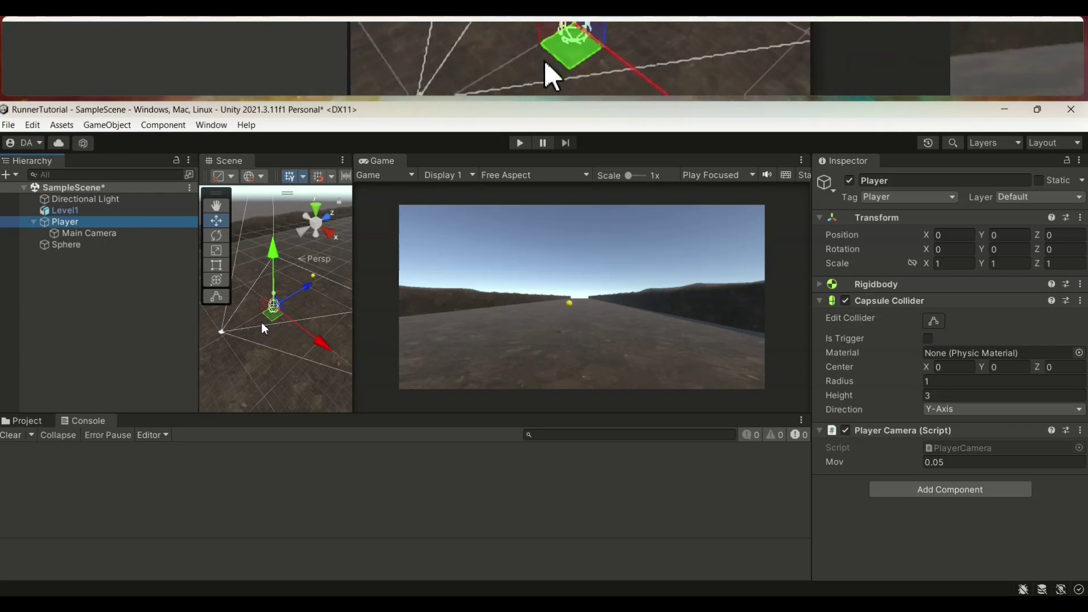
{"action": "left_click", "coordinate": [75, 237]}
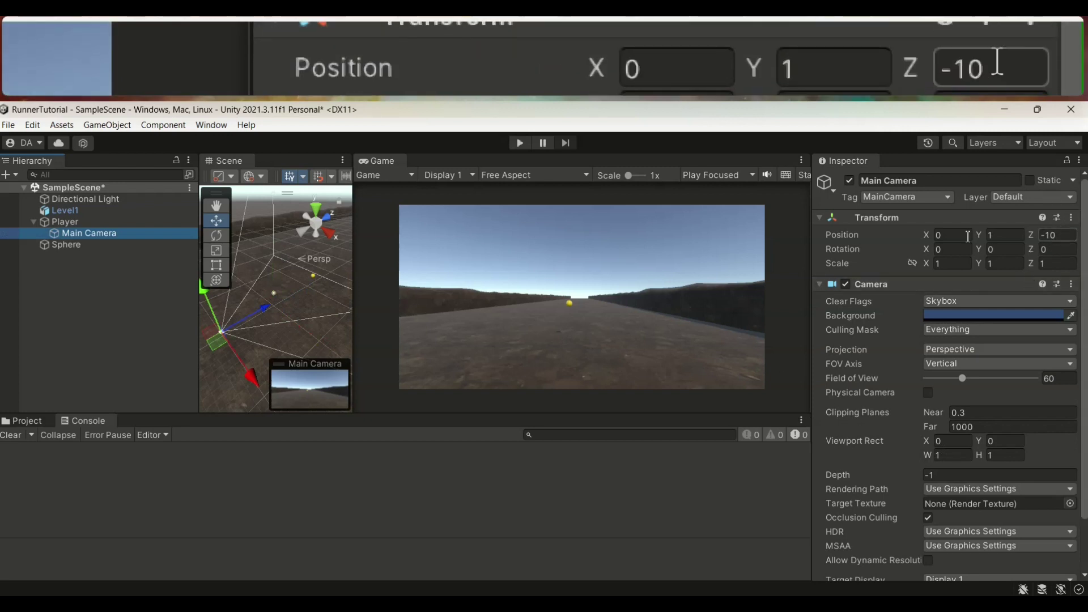
{"action": "left_click", "coordinate": [67, 223]}
Set the Main Camera's Position Z to 0, then select the Player.
{"action": "left_click", "coordinate": [80, 234]}
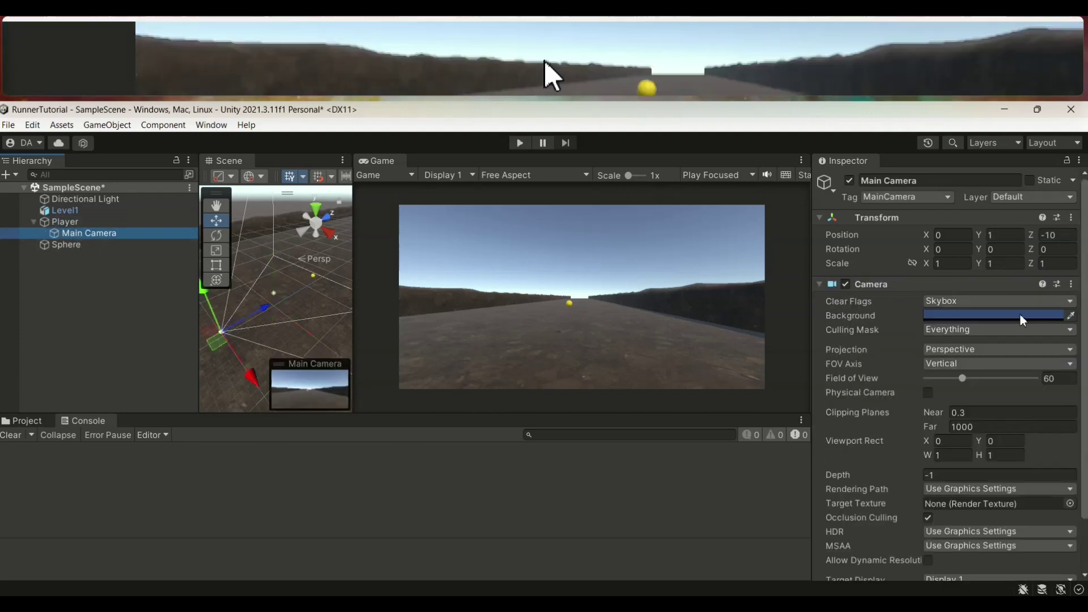
{"action": "left_click", "coordinate": [1058, 235]}
{"action": "type", "text": "0"}
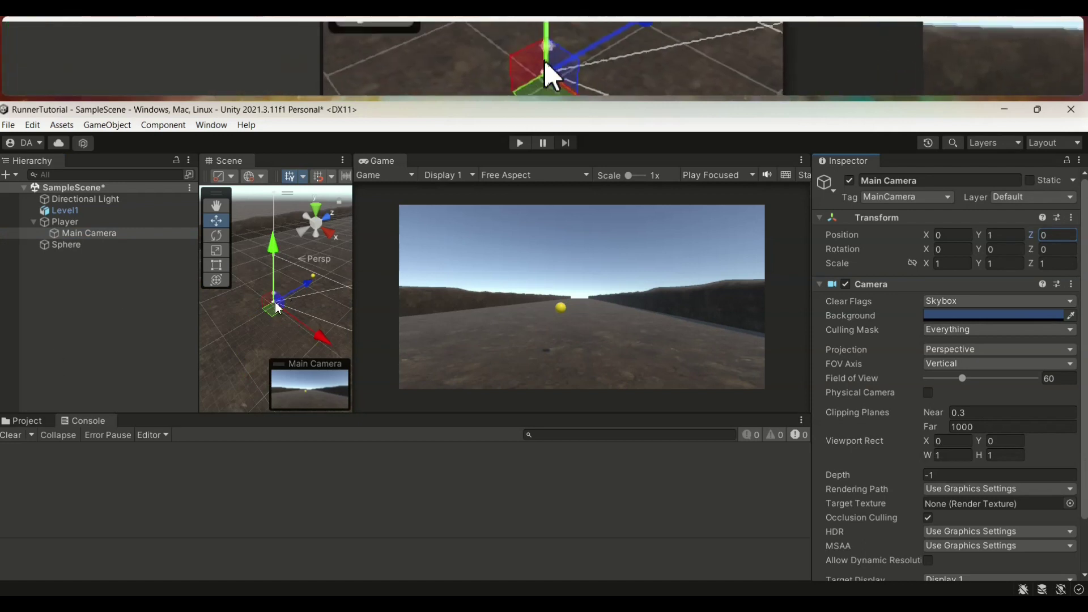
{"action": "left_click", "coordinate": [65, 222]}
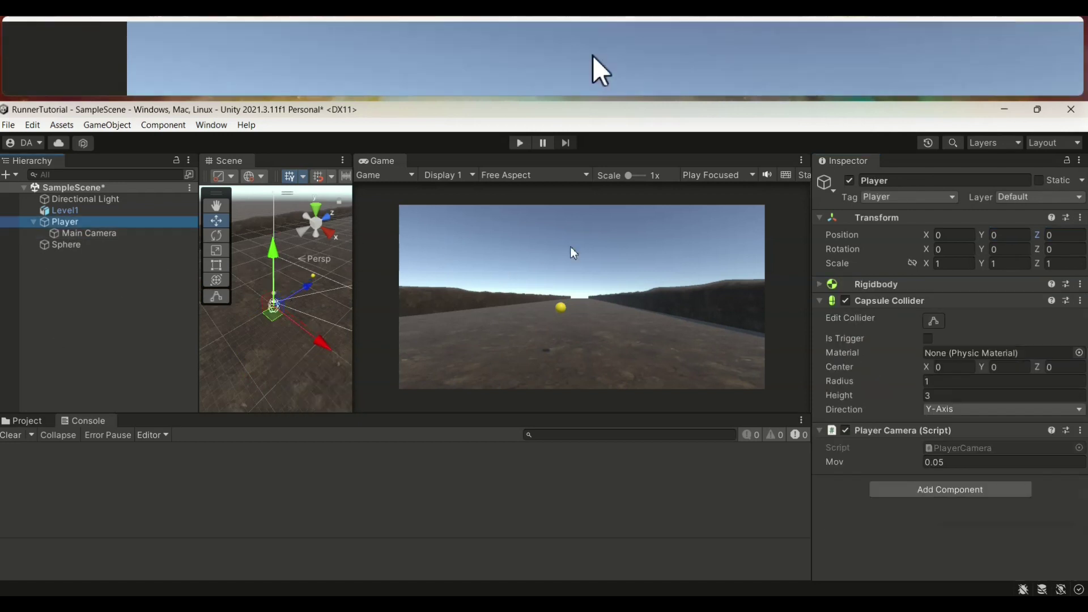
Test-run the game, stop it, and clear the Console.
{"action": "left_click", "coordinate": [518, 143]}
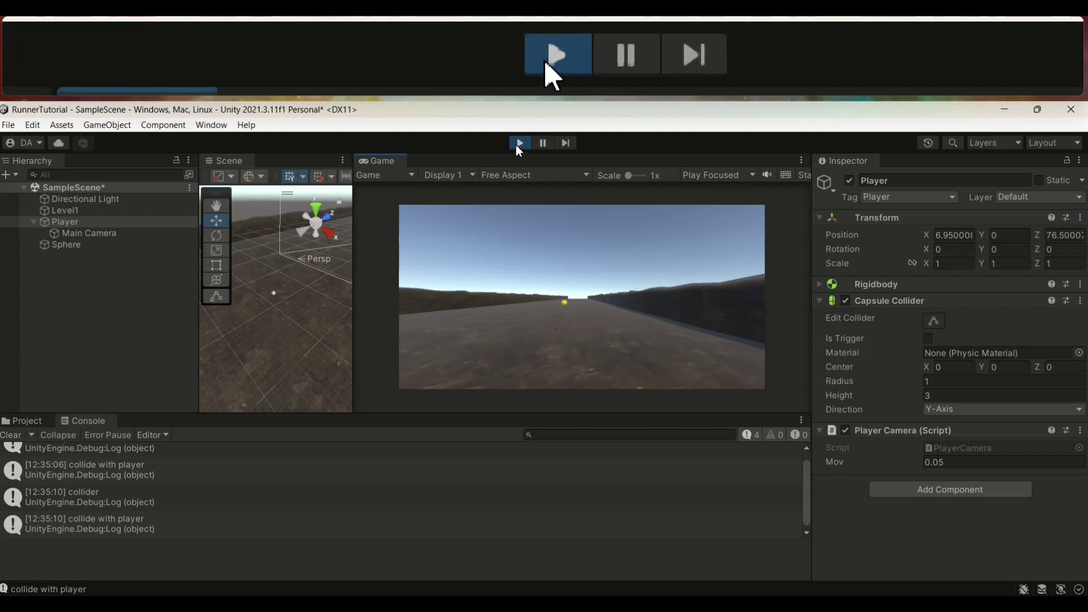
{"action": "left_click", "coordinate": [520, 142]}
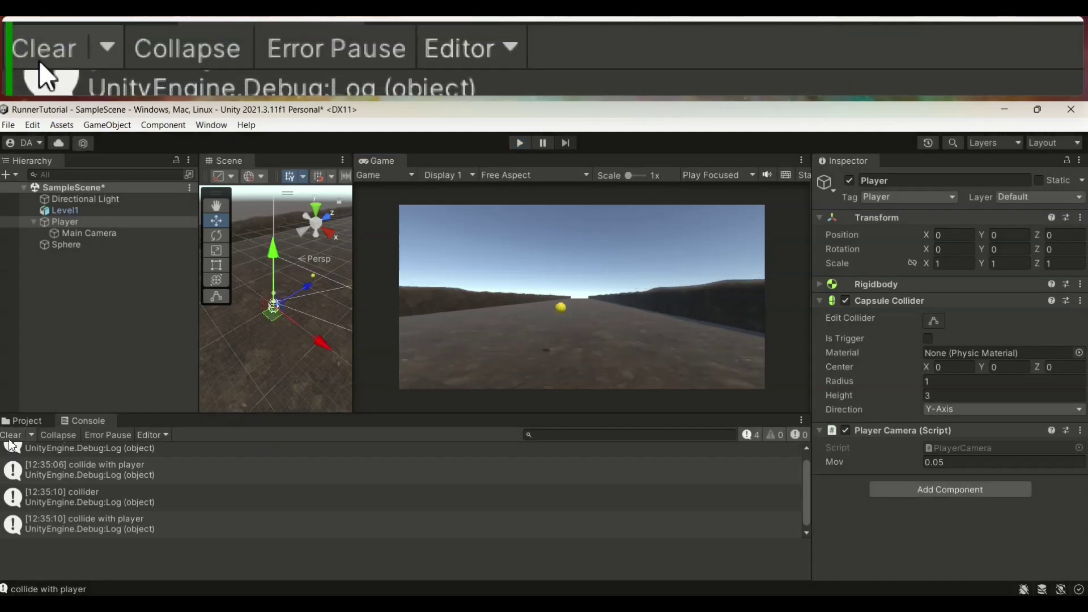
{"action": "left_click", "coordinate": [10, 436]}
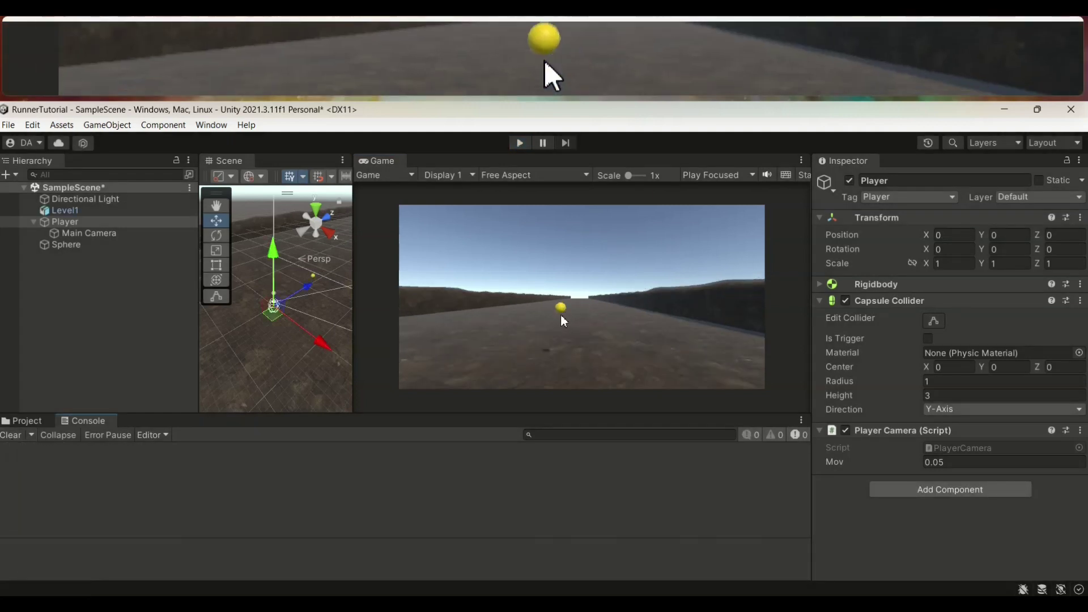
Resize the panels so the Game view is larger and the Console shorter.
{"action": "left_click_drag", "start_coordinate": [811, 324], "coordinate": [879, 328]}
{"action": "left_click_drag", "start_coordinate": [372, 416], "coordinate": [371, 512]}
{"action": "left_click_drag", "start_coordinate": [379, 334], "coordinate": [349, 334]}
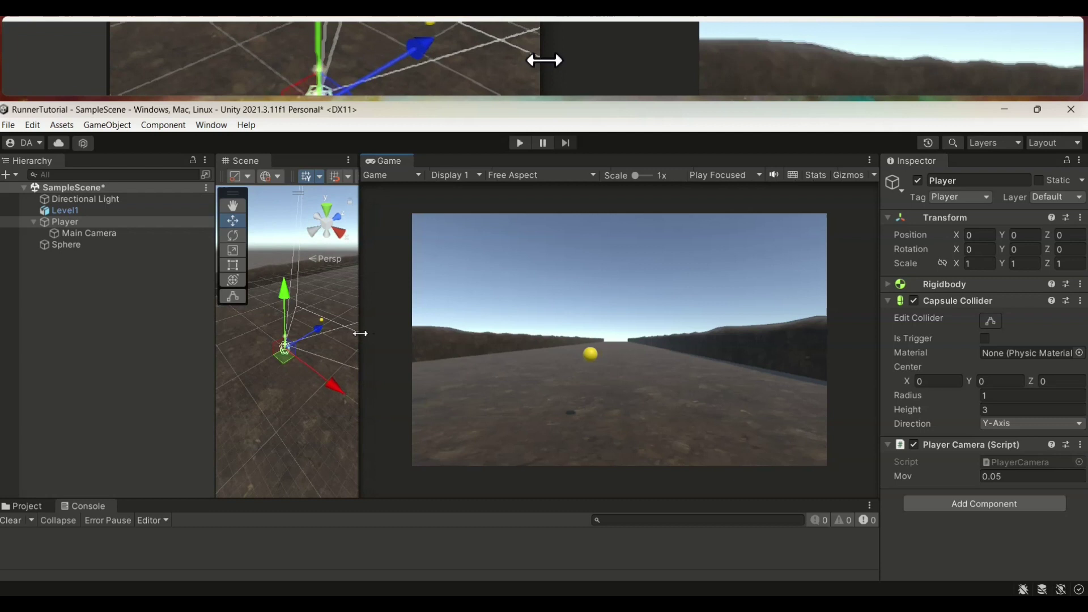
Deselect everything and save the scene.
{"action": "left_click", "coordinate": [77, 300]}
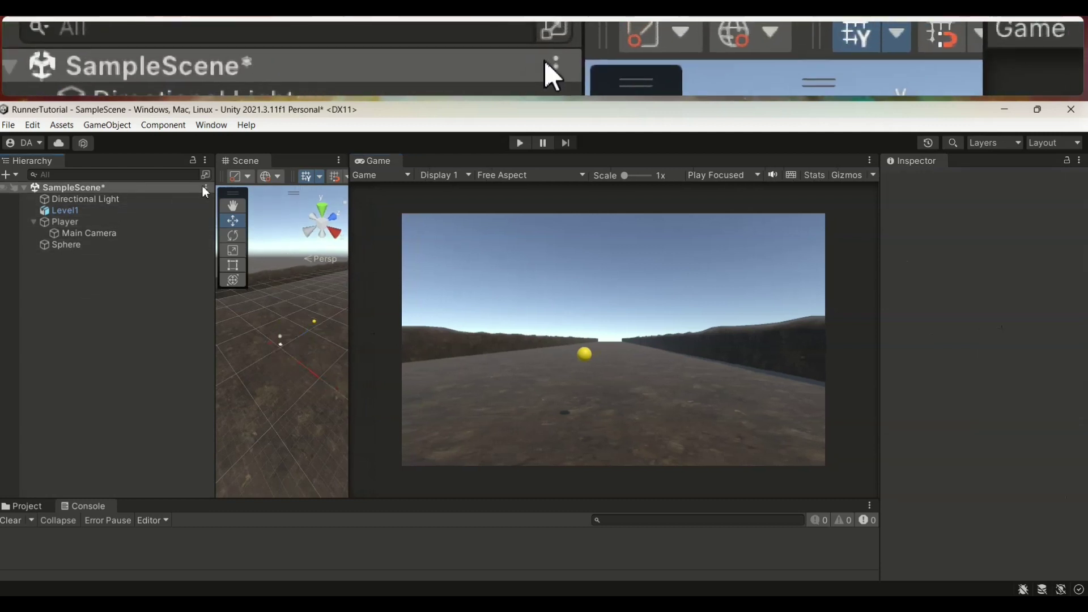
{"action": "left_click", "coordinate": [206, 188]}
{"action": "left_click", "coordinate": [239, 216]}
Add a UI Text - TextMeshPro object and import the TMP Essential resources.
{"action": "left_click", "coordinate": [204, 188]}
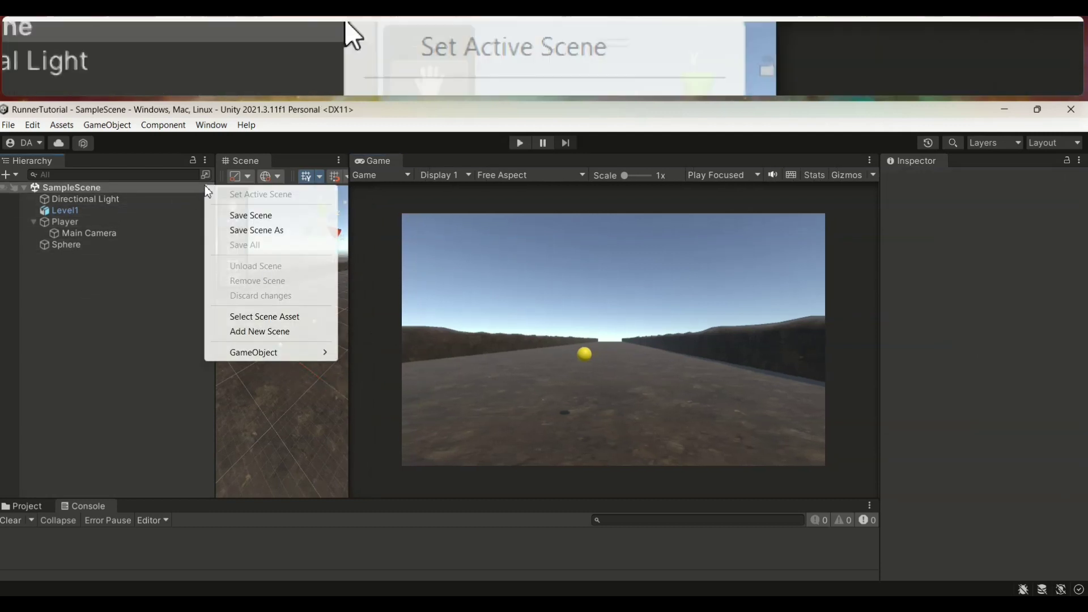
{"action": "mouse_move", "coordinate": [277, 355]}
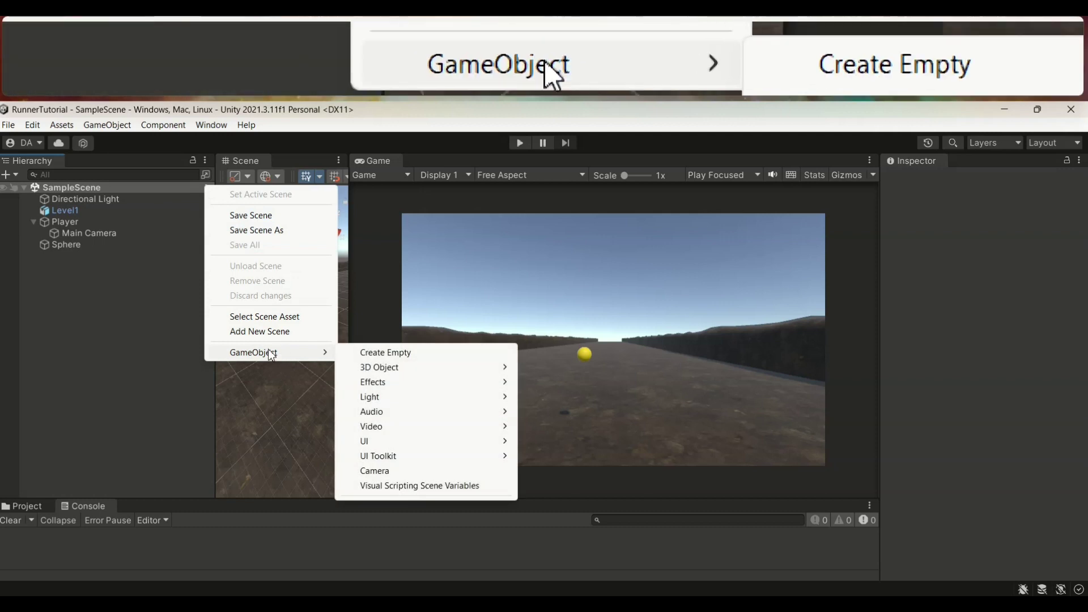
{"action": "mouse_move", "coordinate": [452, 445]}
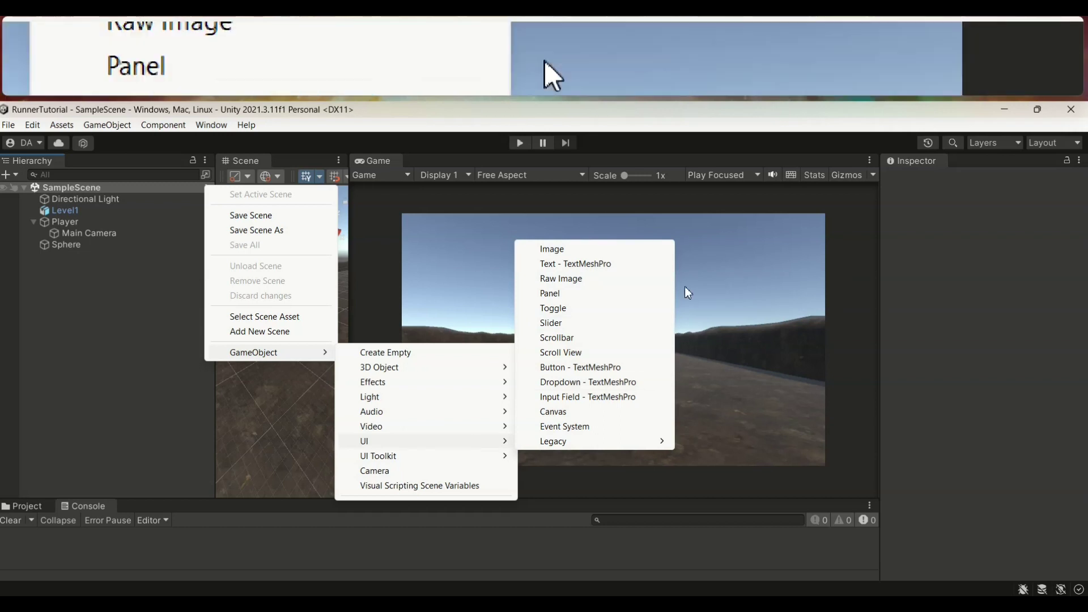
{"action": "left_click", "coordinate": [594, 265]}
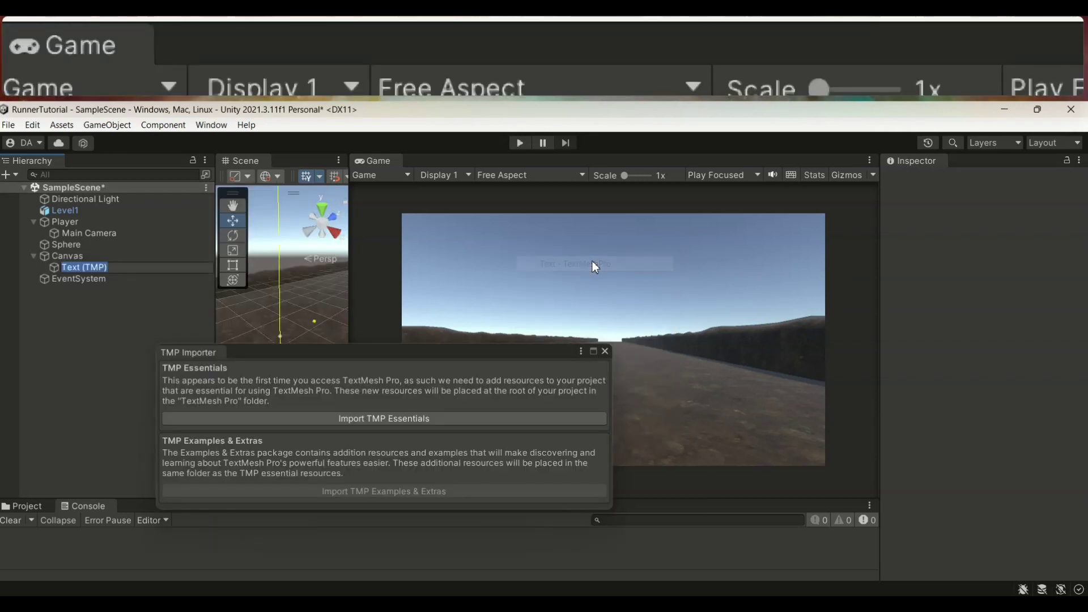
{"action": "left_click", "coordinate": [402, 420]}
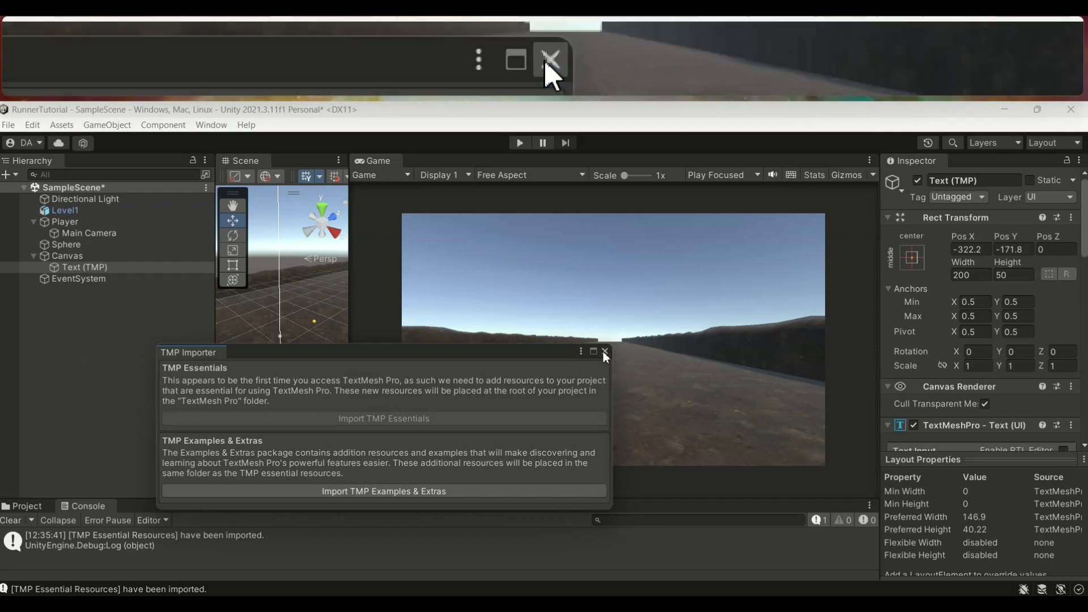
Anchor the text to the top-left corner at Pos X 100, Pos Y -40.
{"action": "left_click", "coordinate": [605, 351]}
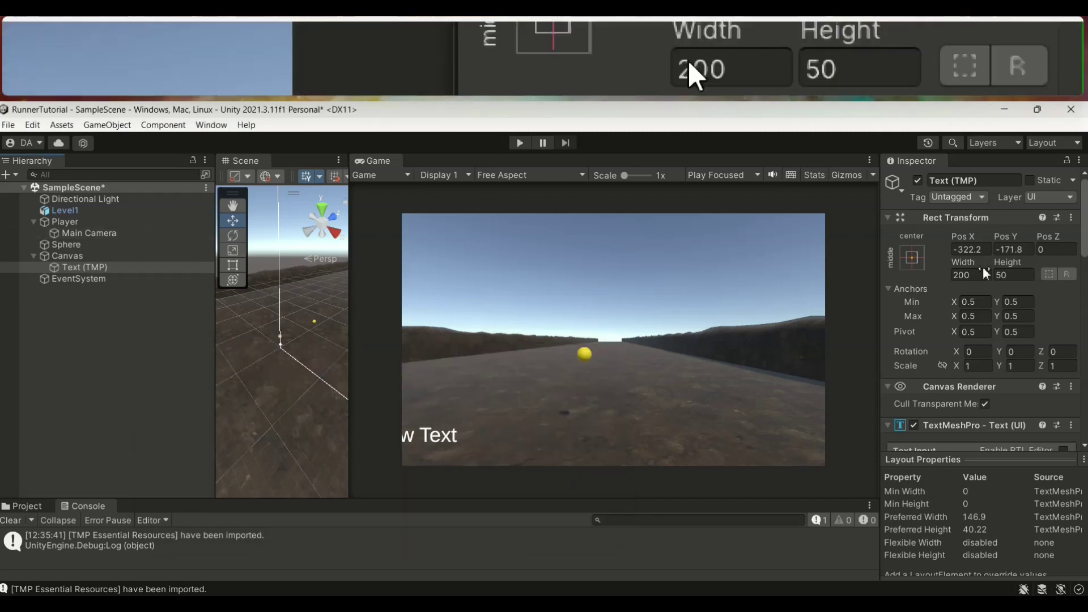
{"action": "left_click", "coordinate": [908, 263]}
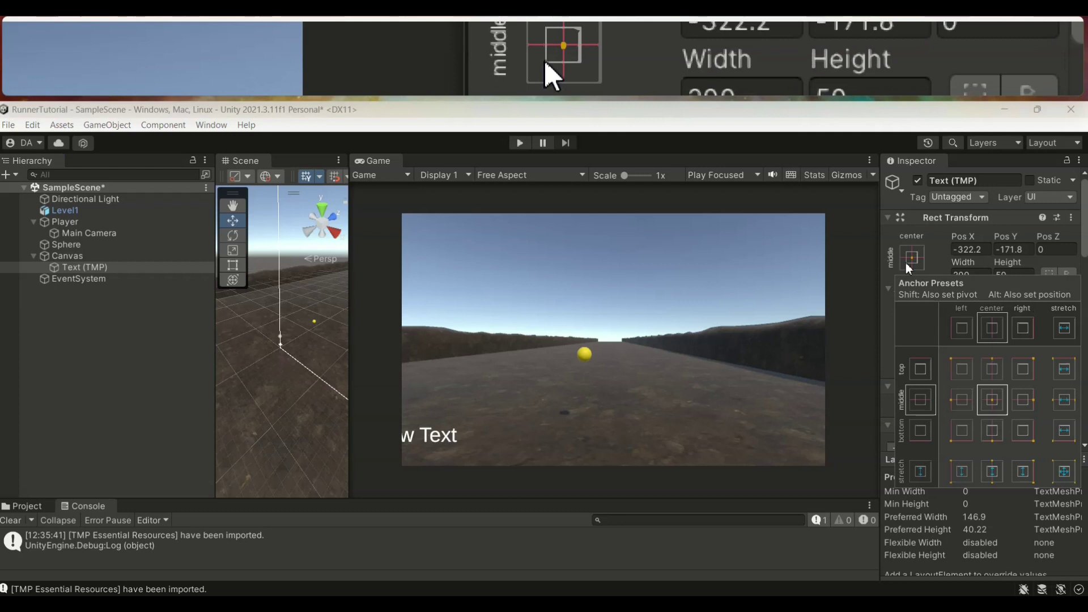
{"action": "left_click", "coordinate": [968, 378]}
{"action": "left_click", "coordinate": [993, 249]}
{"action": "left_click", "coordinate": [1027, 250]}
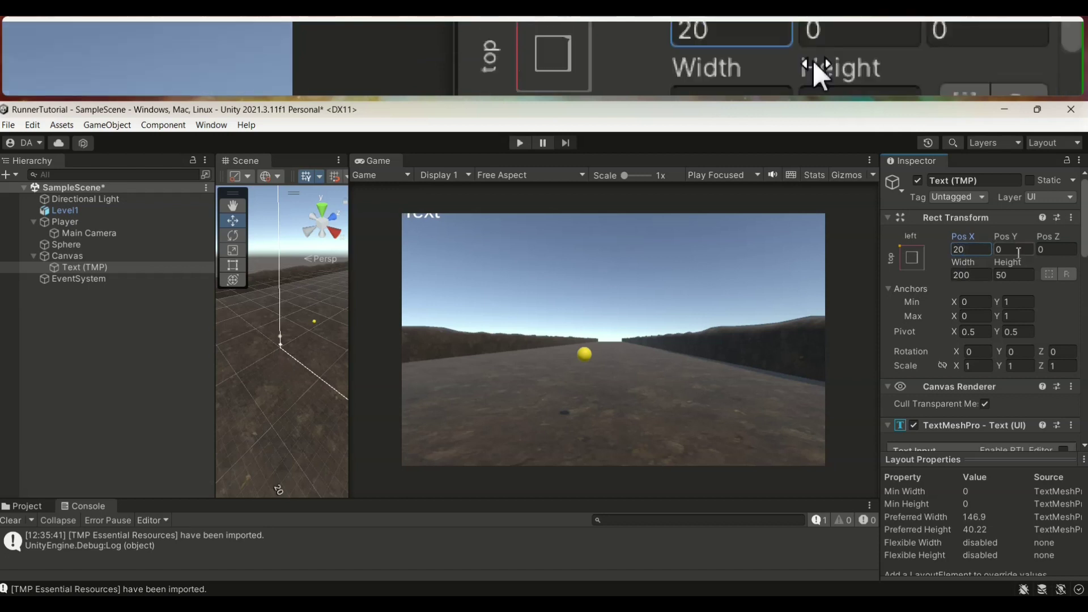
{"action": "left_click", "coordinate": [1028, 251]}
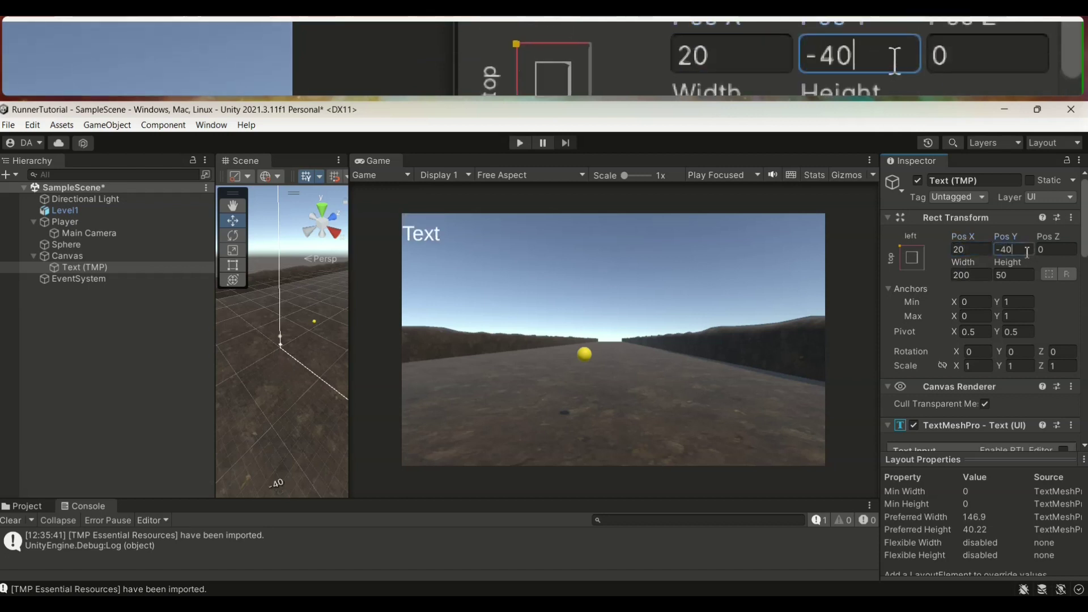
{"action": "left_click", "coordinate": [976, 247]}
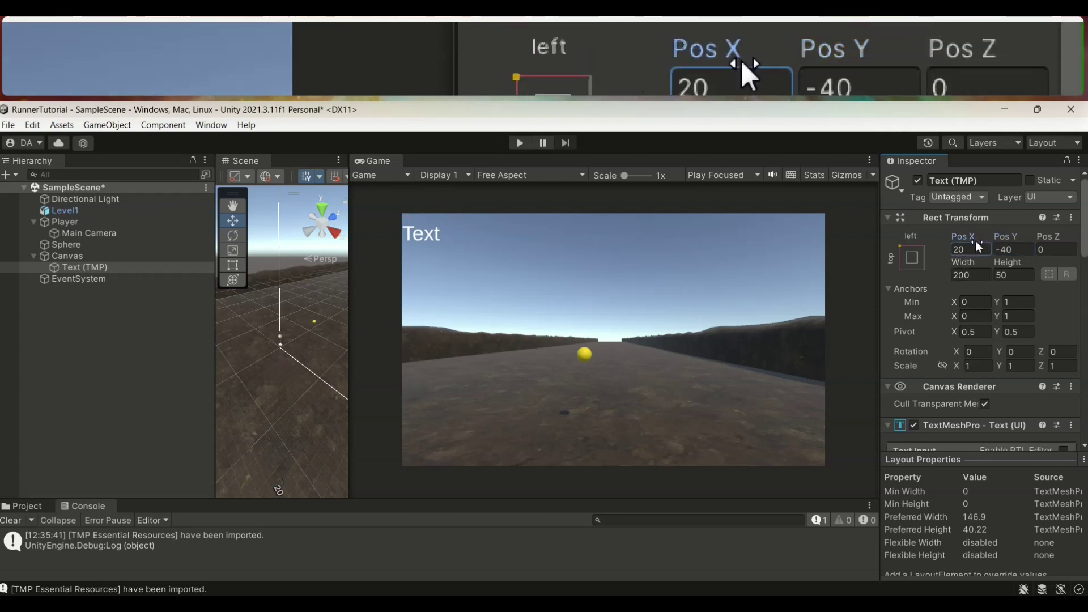
{"action": "double_click", "coordinate": [975, 248]}
{"action": "type", "text": "40"}
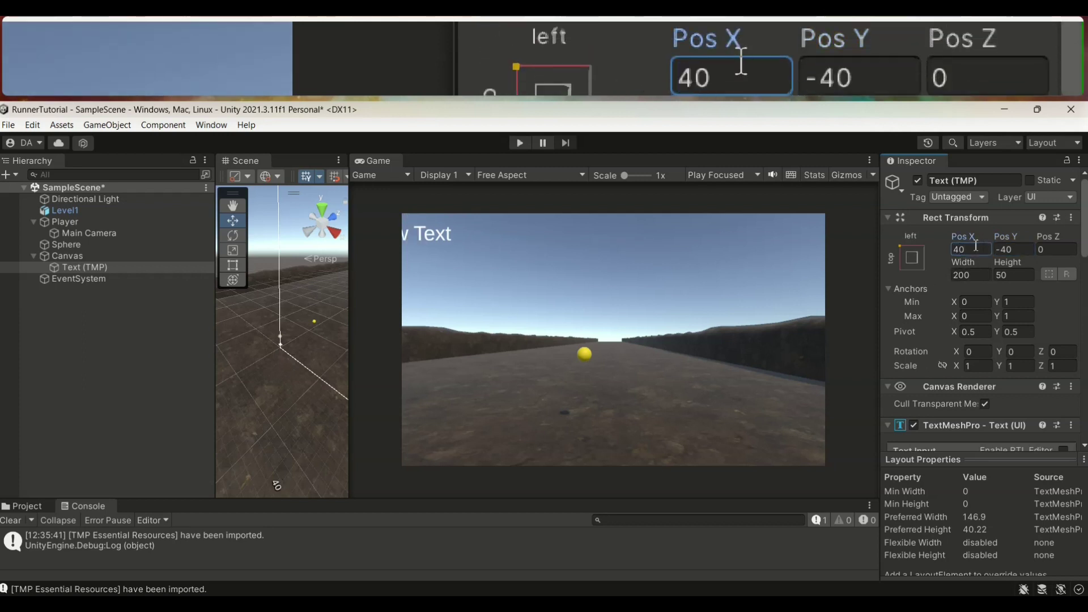
{"action": "scroll", "coordinate": [944, 317], "scroll_direction": "down", "scroll_amount": 3}
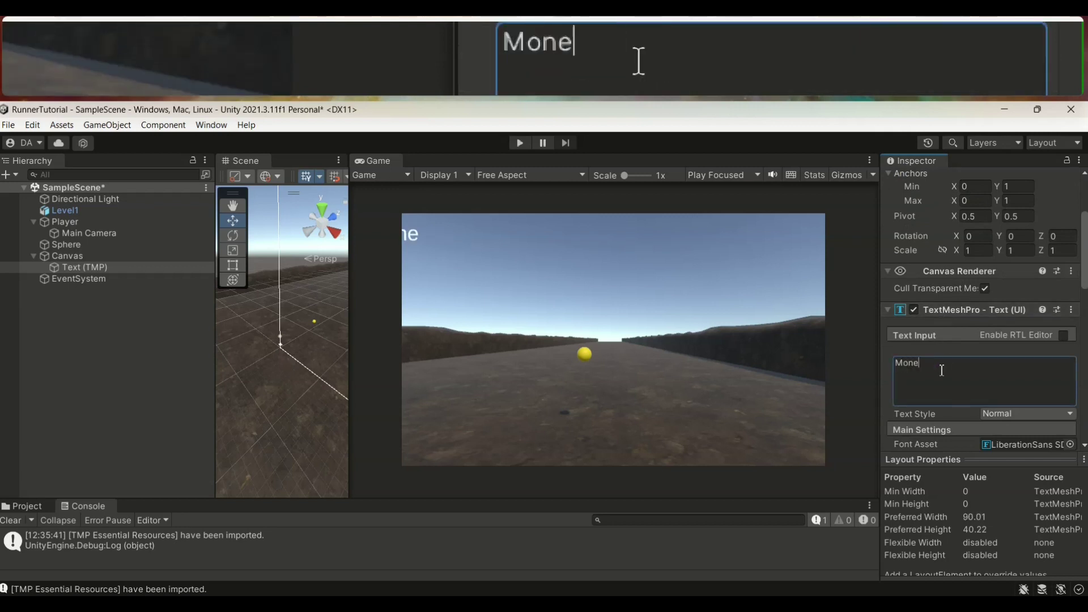
{"action": "scroll", "coordinate": [944, 370], "scroll_direction": "down", "scroll_amount": 4}
{"action": "scroll", "coordinate": [947, 369], "scroll_direction": "down", "scroll_amount": 2}
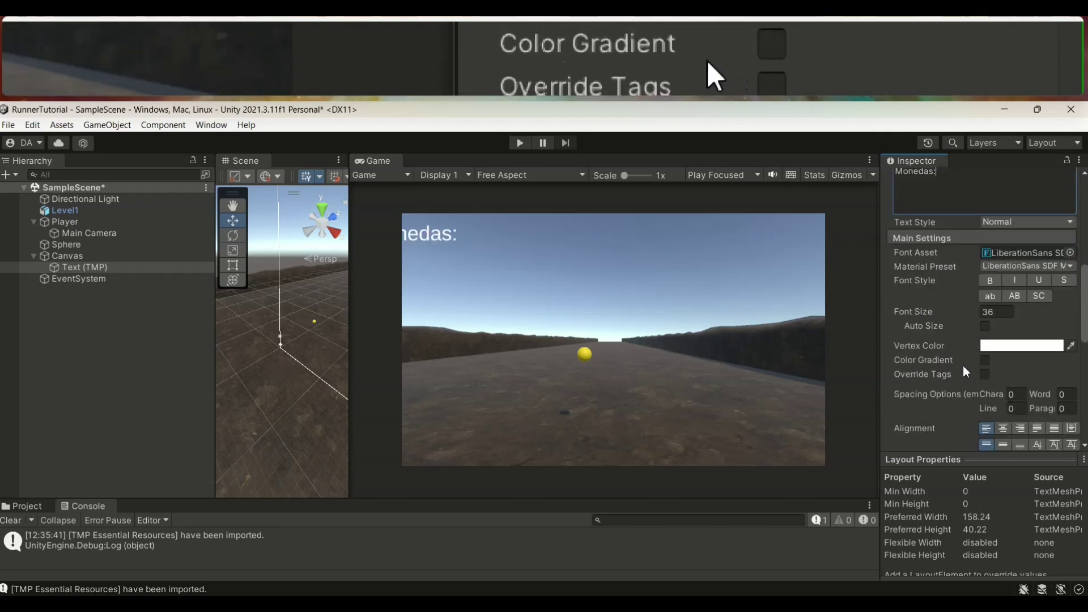
{"action": "scroll", "coordinate": [952, 369], "scroll_direction": "down", "scroll_amount": 2}
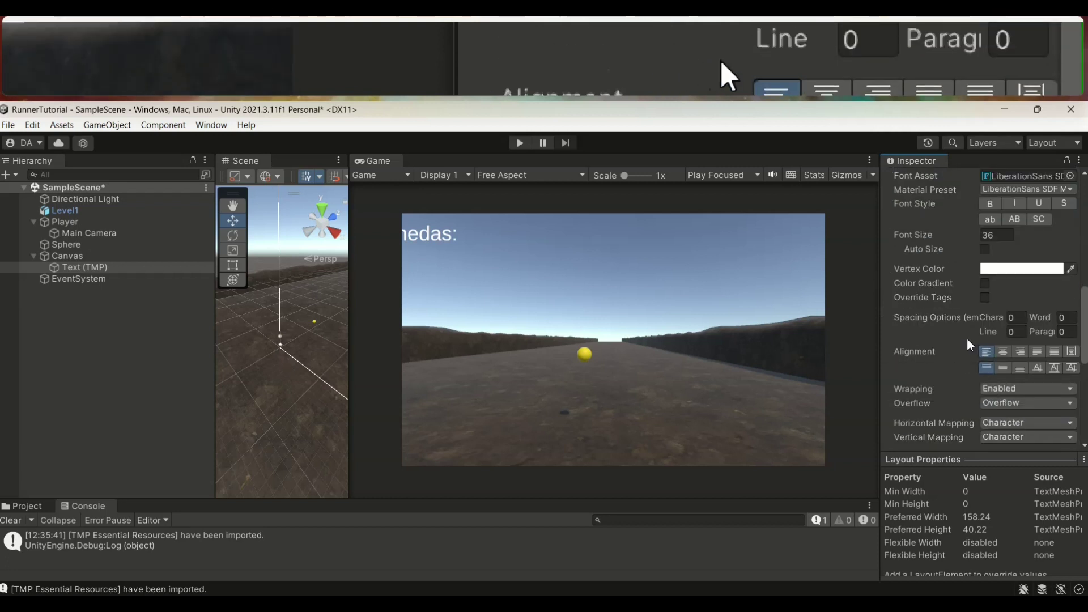
Keep the label left-aligned, set its text to 'Monedas: 0', and select the Sphere coin.
{"action": "left_click", "coordinate": [1004, 352]}
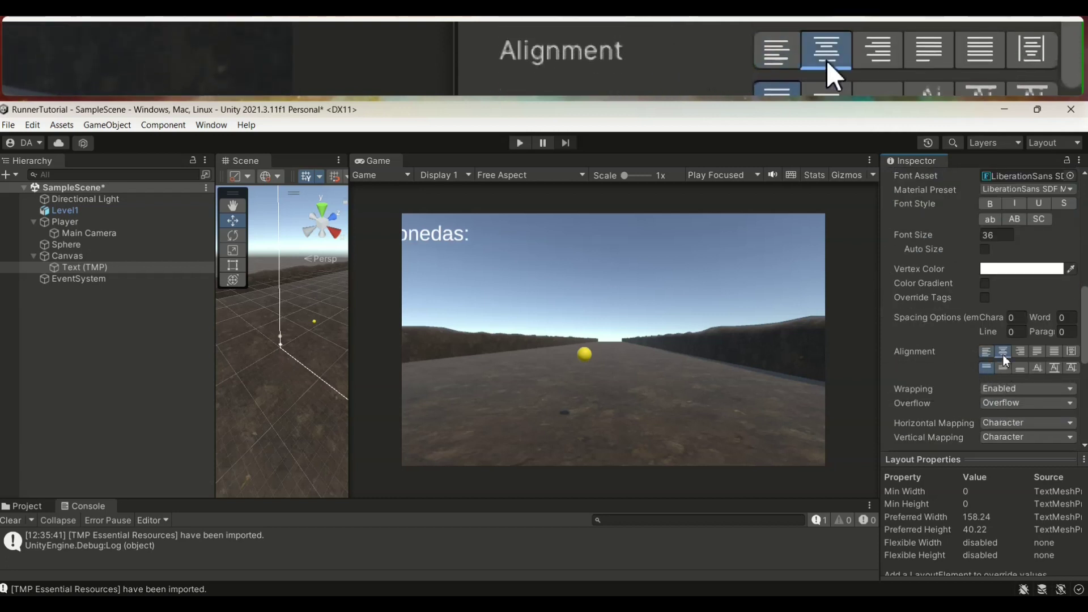
{"action": "left_click", "coordinate": [1020, 352]}
{"action": "left_click", "coordinate": [987, 352]}
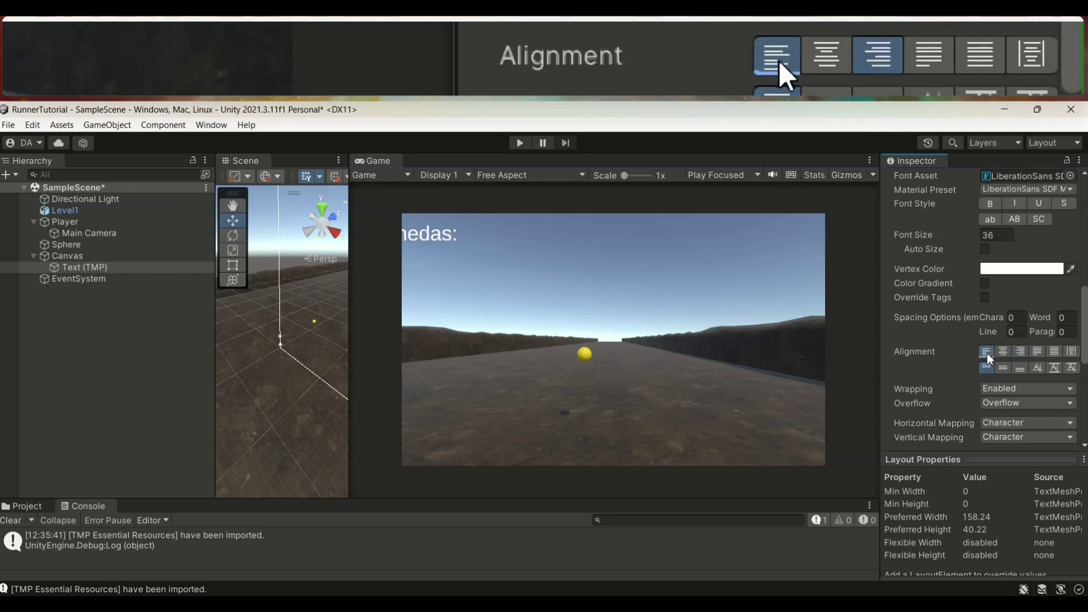
{"action": "scroll", "coordinate": [968, 351], "scroll_direction": "up", "scroll_amount": 5}
{"action": "scroll", "coordinate": [970, 349], "scroll_direction": "up", "scroll_amount": 3}
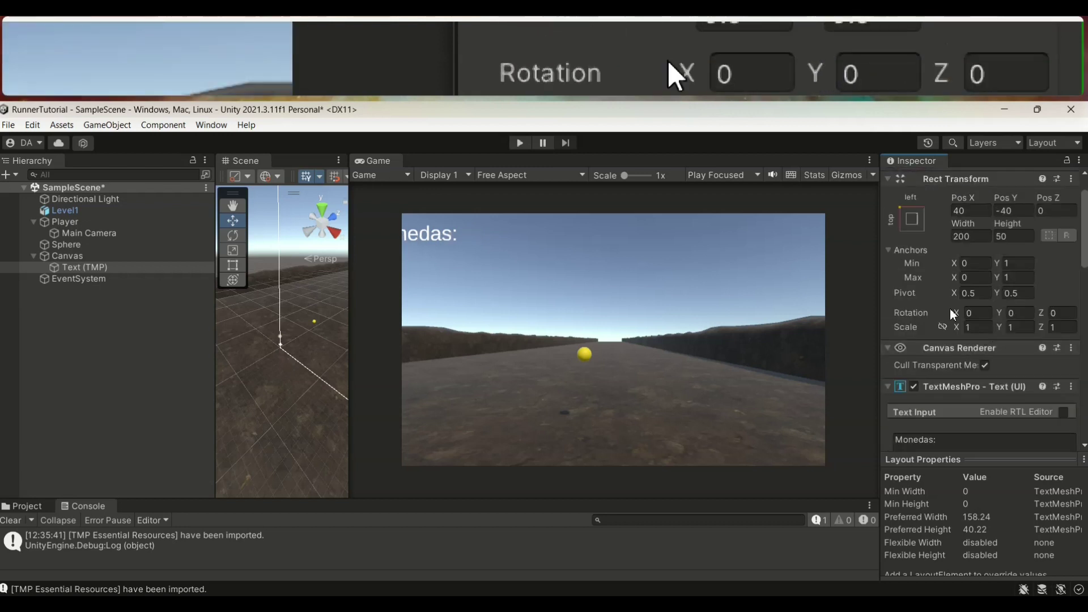
{"action": "left_click", "coordinate": [984, 209]}
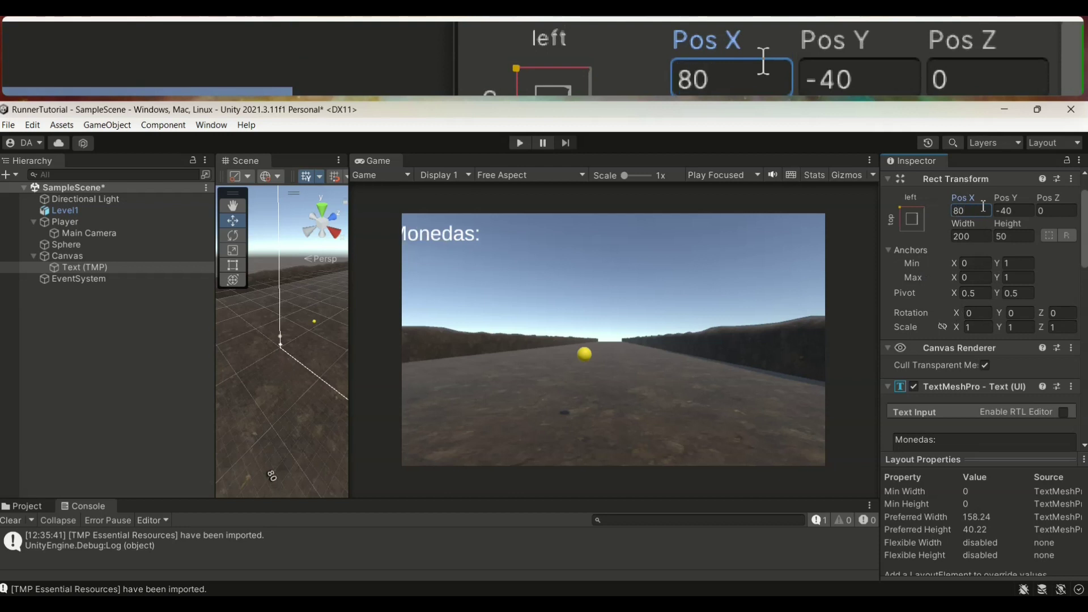
{"action": "left_click", "coordinate": [915, 223]}
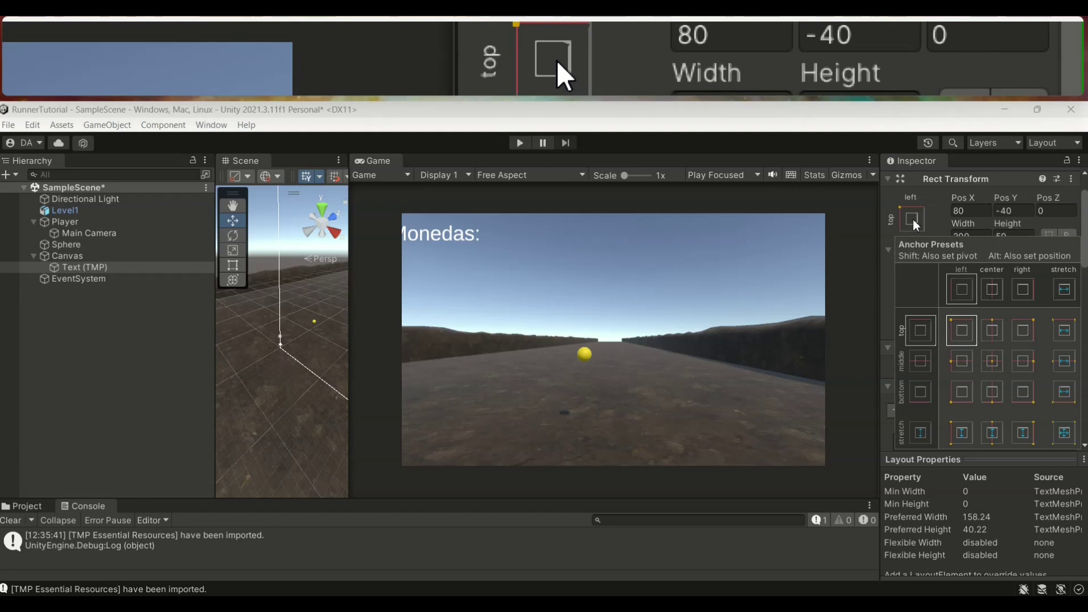
{"action": "left_click", "coordinate": [979, 211]}
{"action": "type", "text": "100"}
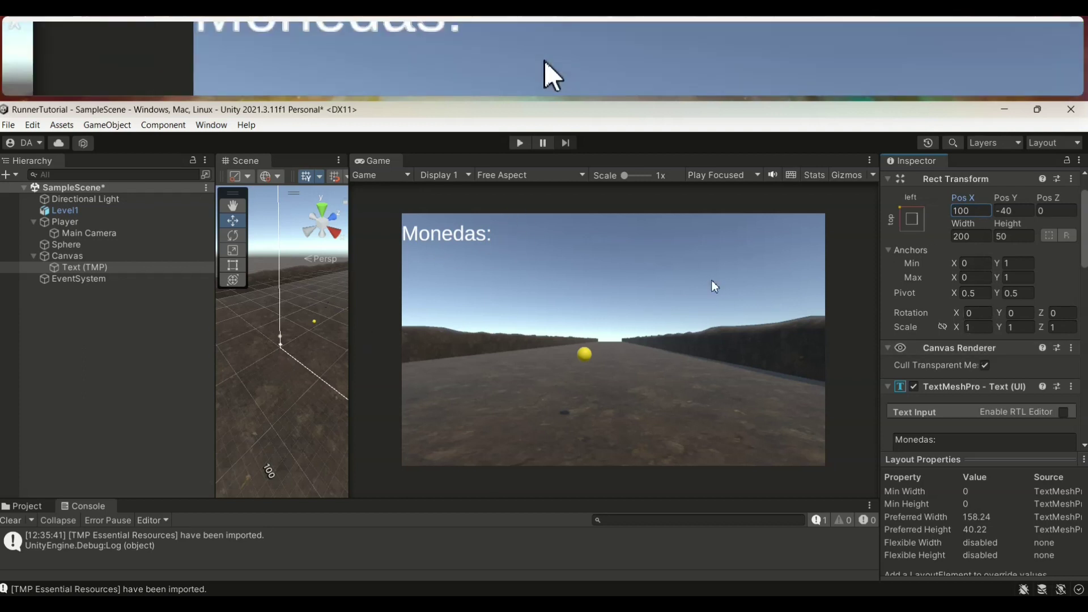
{"action": "scroll", "coordinate": [950, 354], "scroll_direction": "down", "scroll_amount": 3}
{"action": "left_click", "coordinate": [987, 329]}
{"action": "type", "text": "0"}
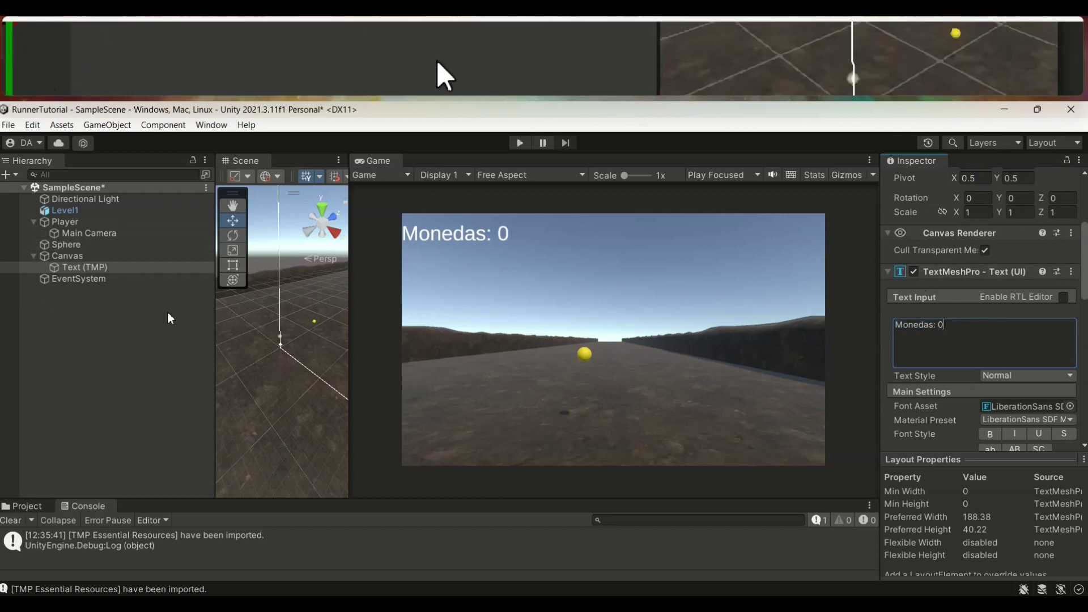
{"action": "left_click", "coordinate": [68, 245]}
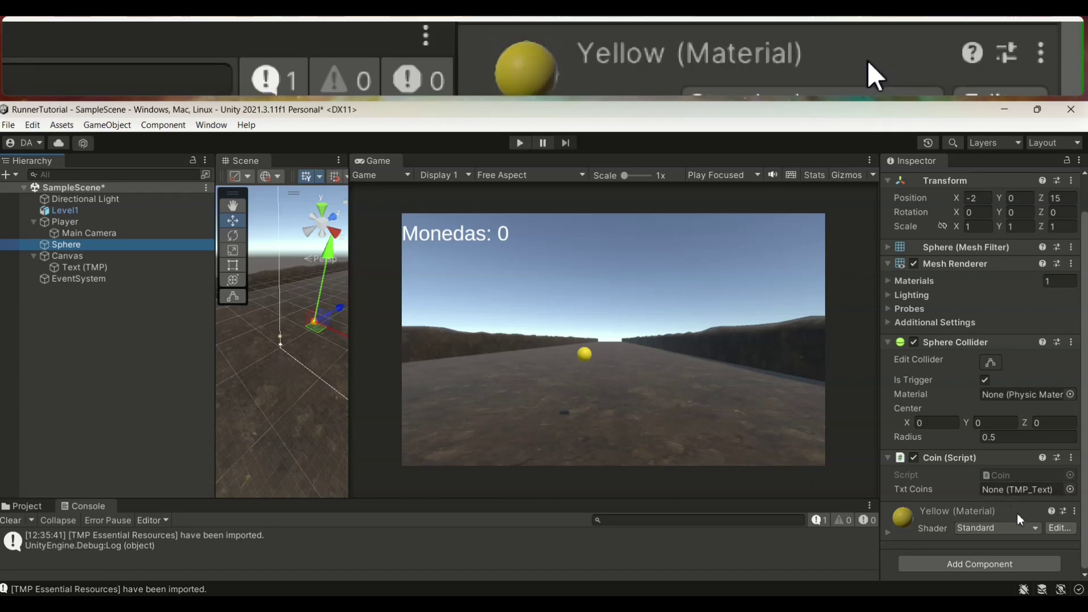
Drag the Text (TMP) object into the Txt Coins field of the Sphere's Coin script.
{"action": "left_click_drag", "start_coordinate": [68, 267], "coordinate": [1029, 489]}
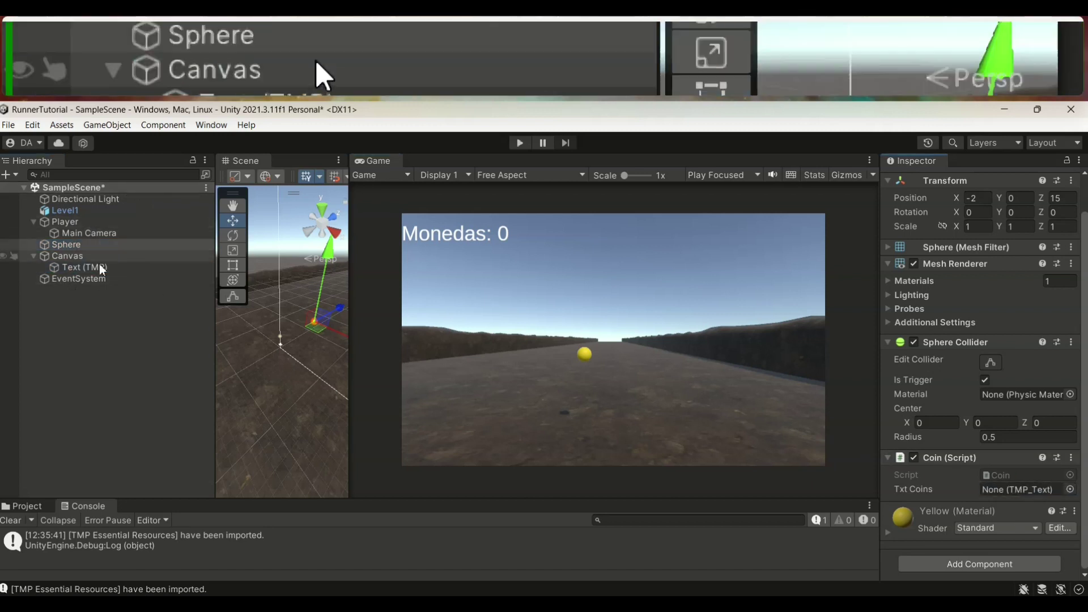
{"action": "left_click_drag", "start_coordinate": [99, 270], "coordinate": [1005, 491]}
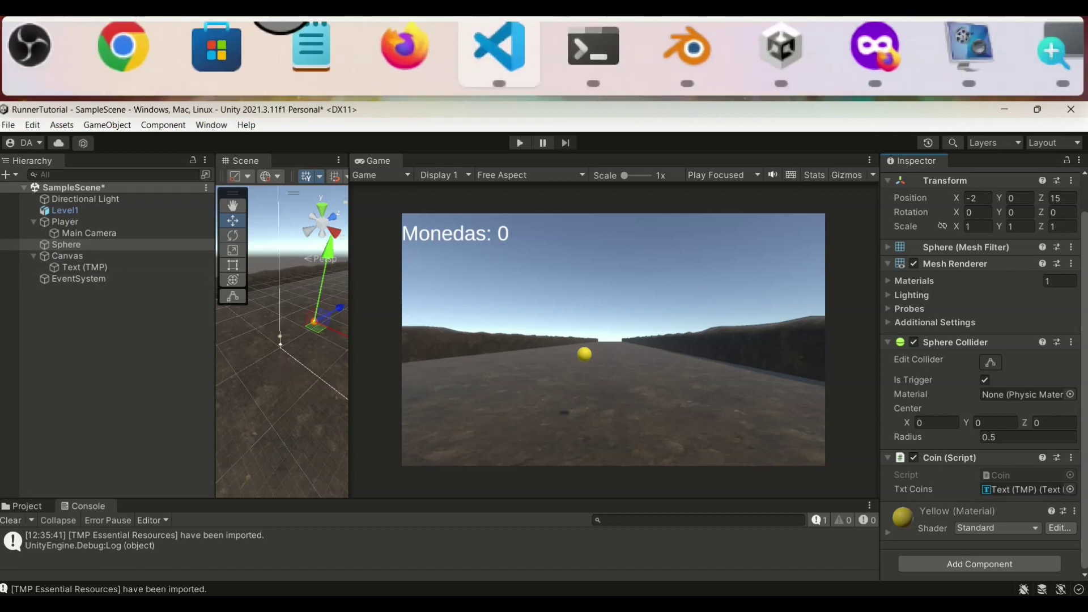
Uncomment the txtCoins.text line in Coin.cs's ShowCoins, then return to Unity.
{"action": "left_click", "coordinate": [513, 604]}
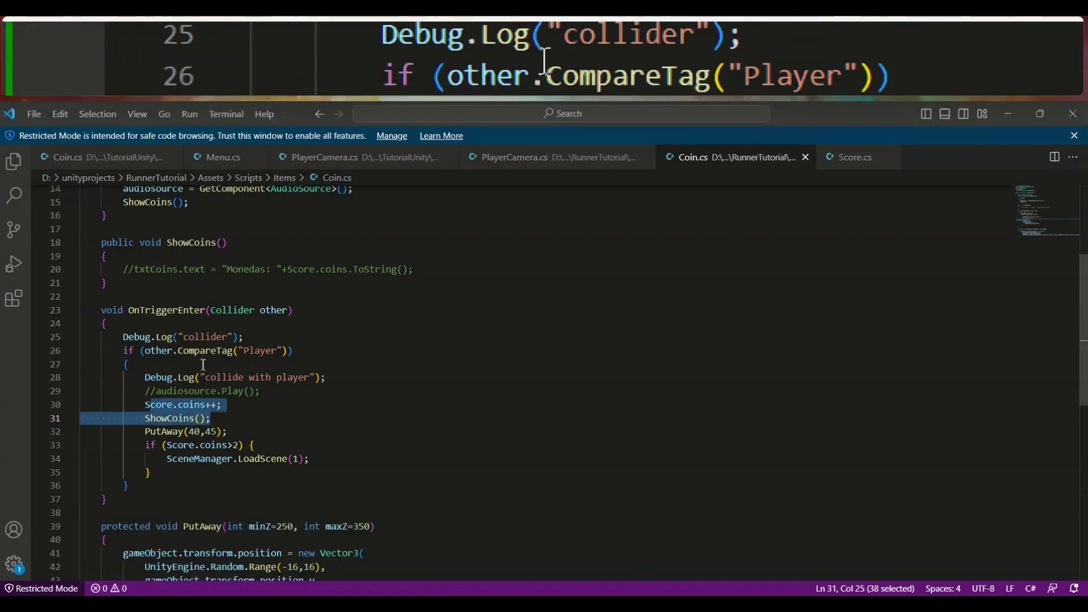
{"action": "scroll", "coordinate": [198, 371], "scroll_direction": "up", "scroll_amount": 2}
{"action": "left_click", "coordinate": [132, 360]}
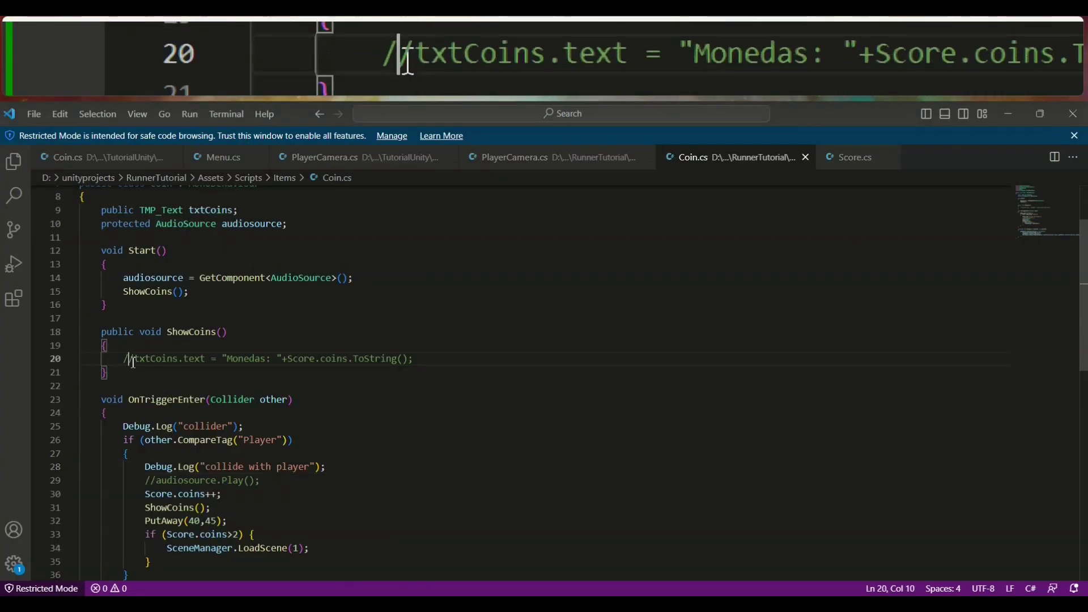
{"action": "type", "text": "/"}
{"action": "key", "text": "BackSpace"}
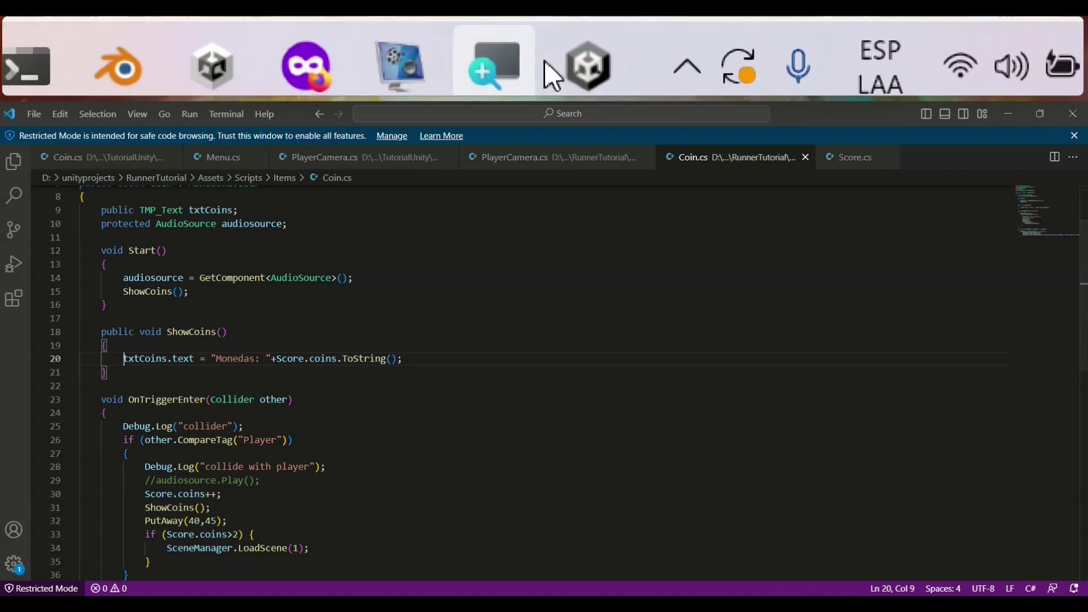
{"action": "left_click", "coordinate": [810, 605]}
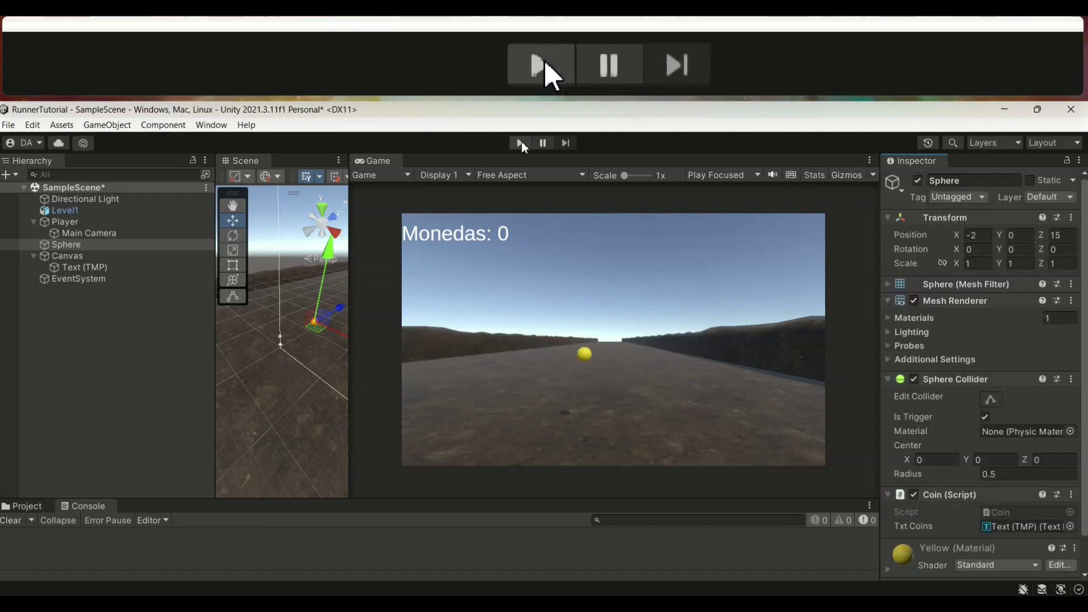
Play-test steering into coins until the counter reads 'Monedas: 3', then stop and clear the Console.
{"action": "left_click", "coordinate": [521, 143]}
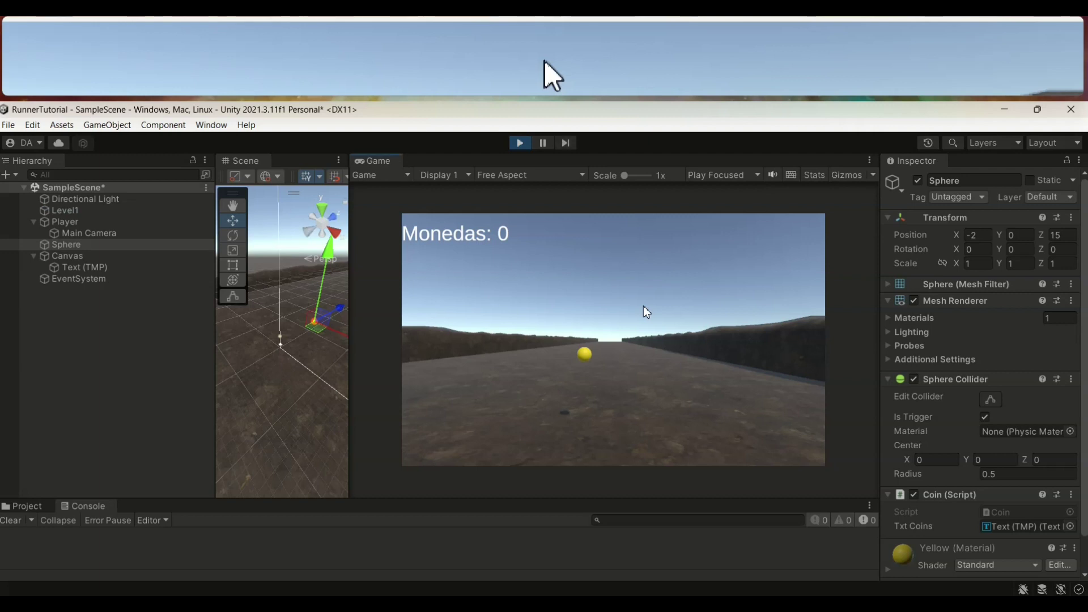
{"action": "key", "text": "Left"}
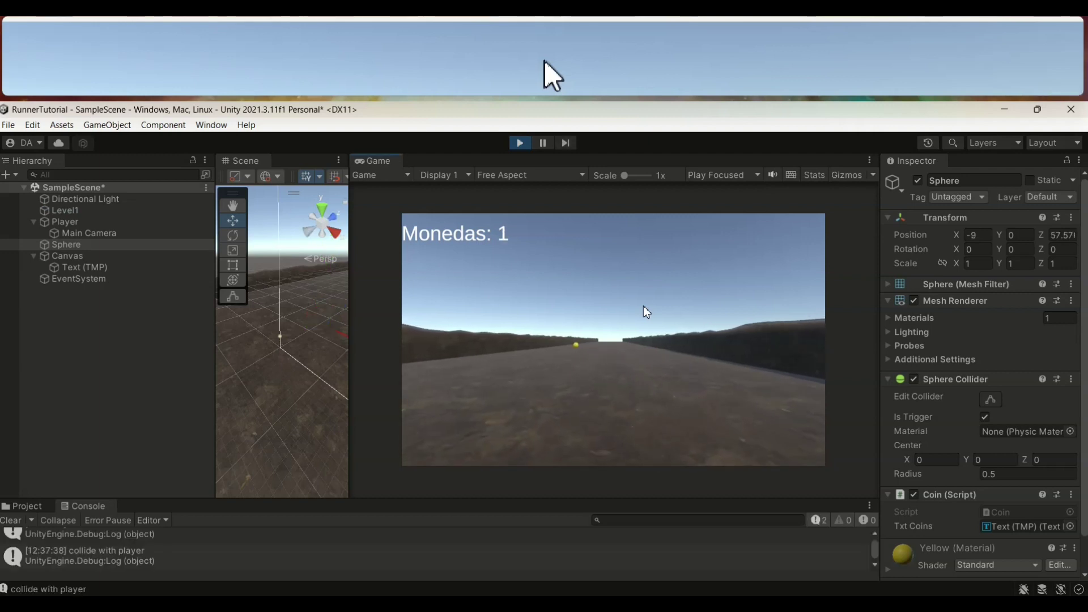
{"action": "key", "text": "Left"}
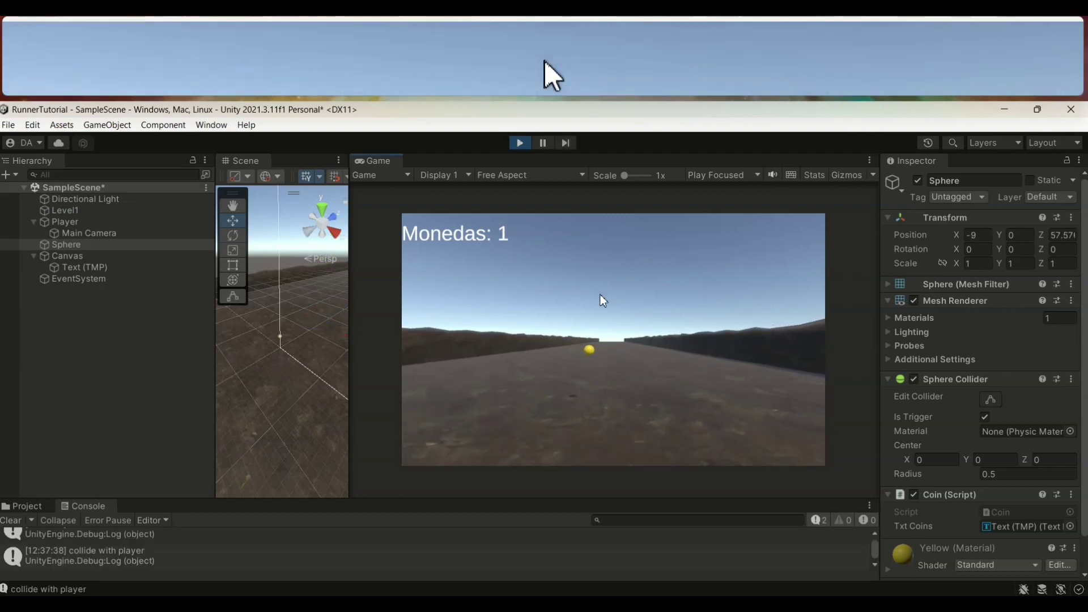
{"action": "key", "text": "Left"}
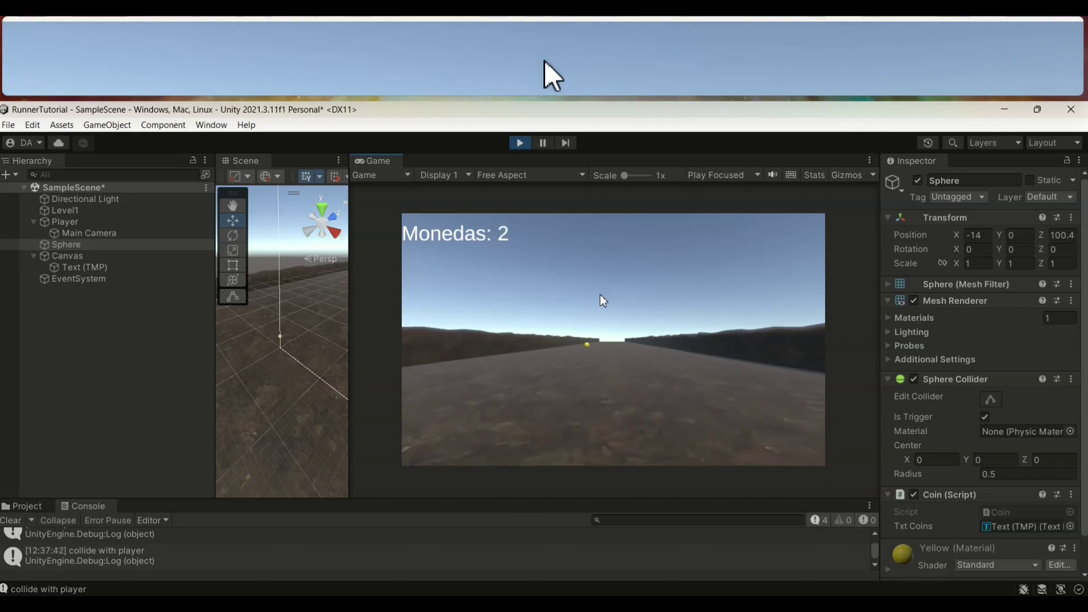
{"action": "key", "text": "Left"}
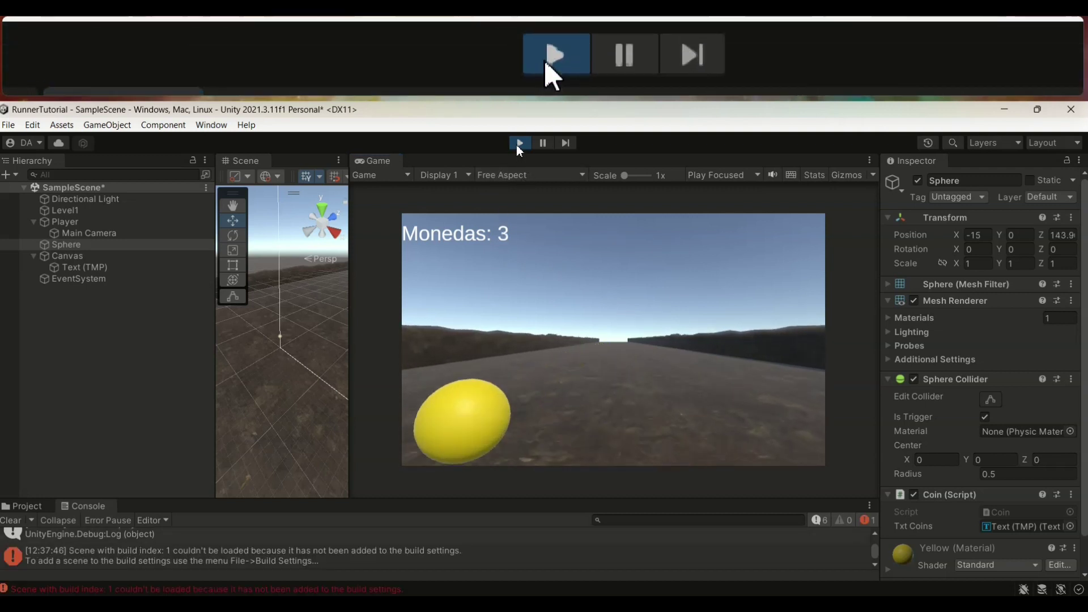
{"action": "left_click", "coordinate": [518, 144]}
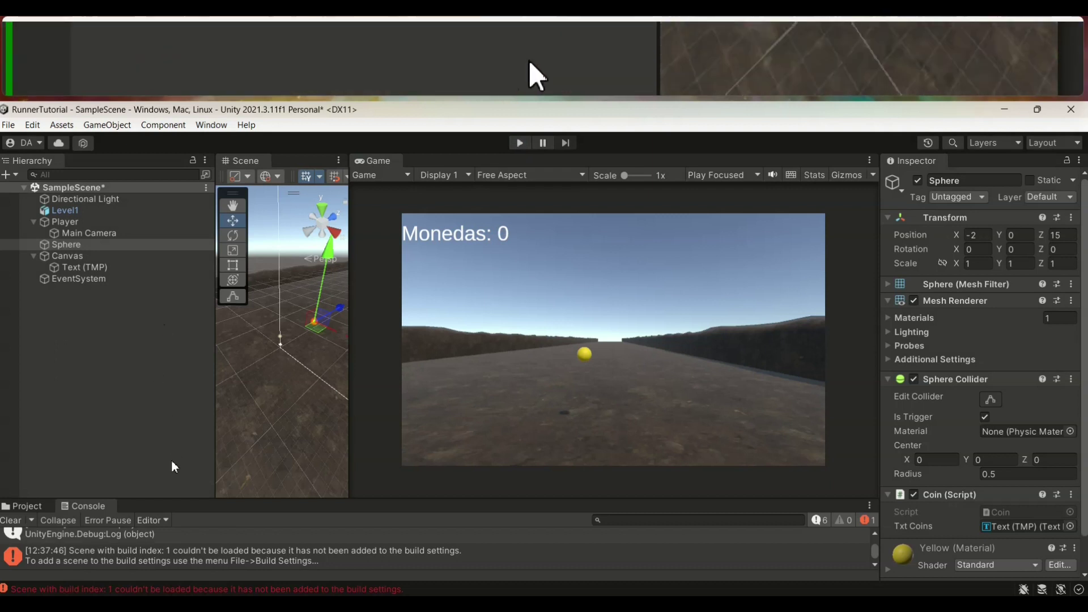
{"action": "left_click", "coordinate": [10, 520]}
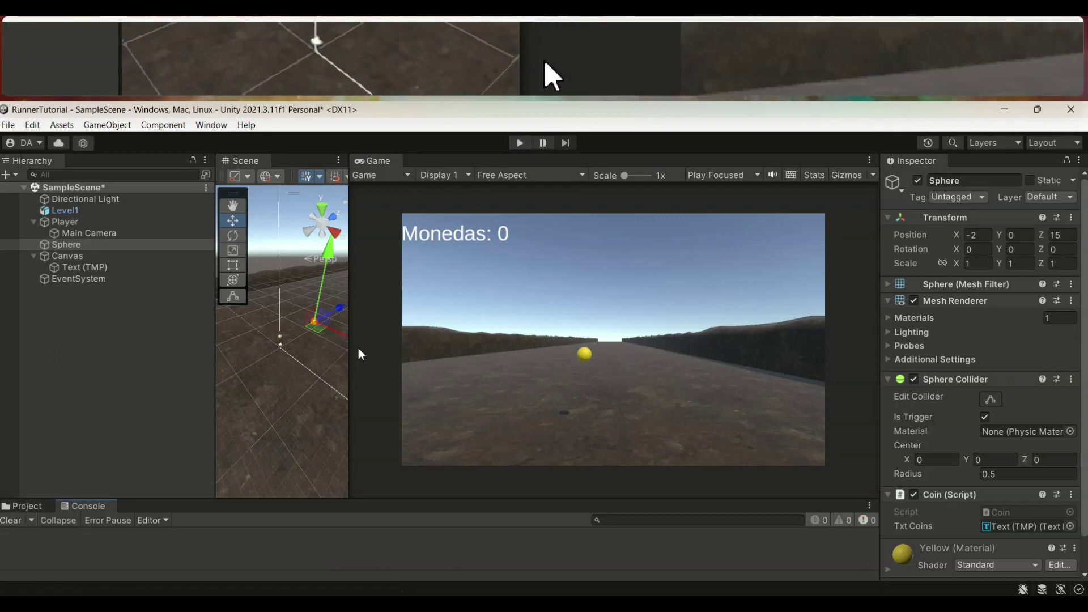
Widen the Scene view and show an enlarged Project window in place of the Console.
{"action": "left_click_drag", "start_coordinate": [349, 351], "coordinate": [402, 351]}
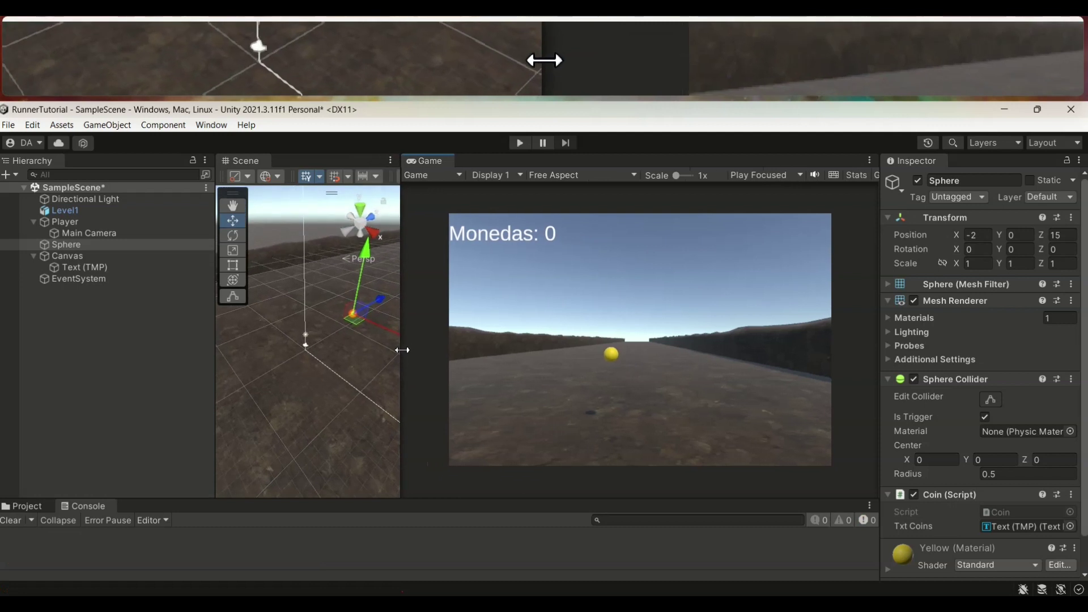
{"action": "left_click_drag", "start_coordinate": [217, 339], "coordinate": [170, 339]}
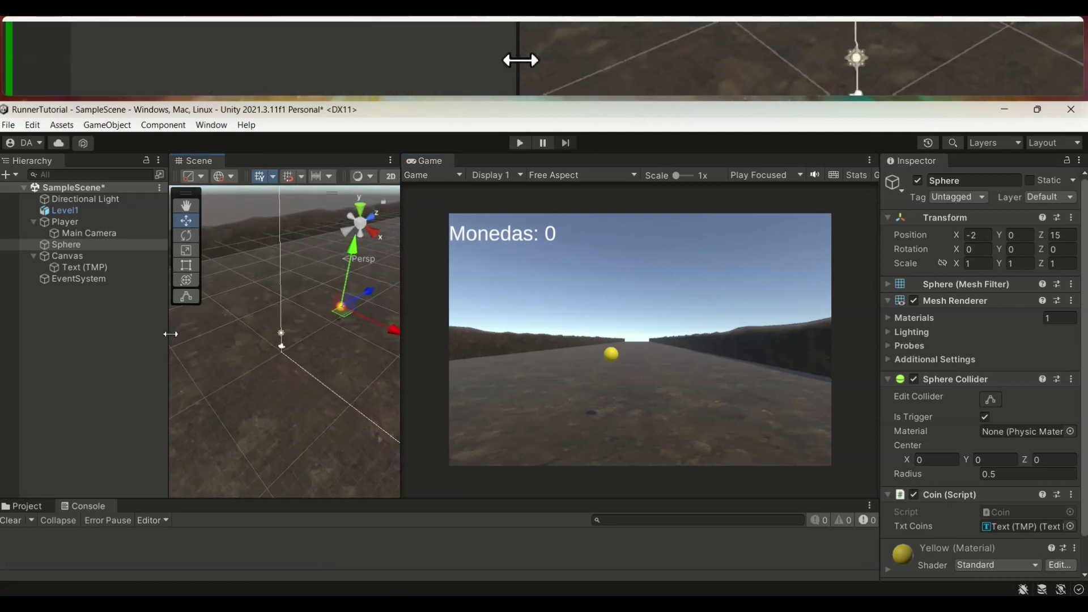
{"action": "left_click", "coordinate": [23, 504]}
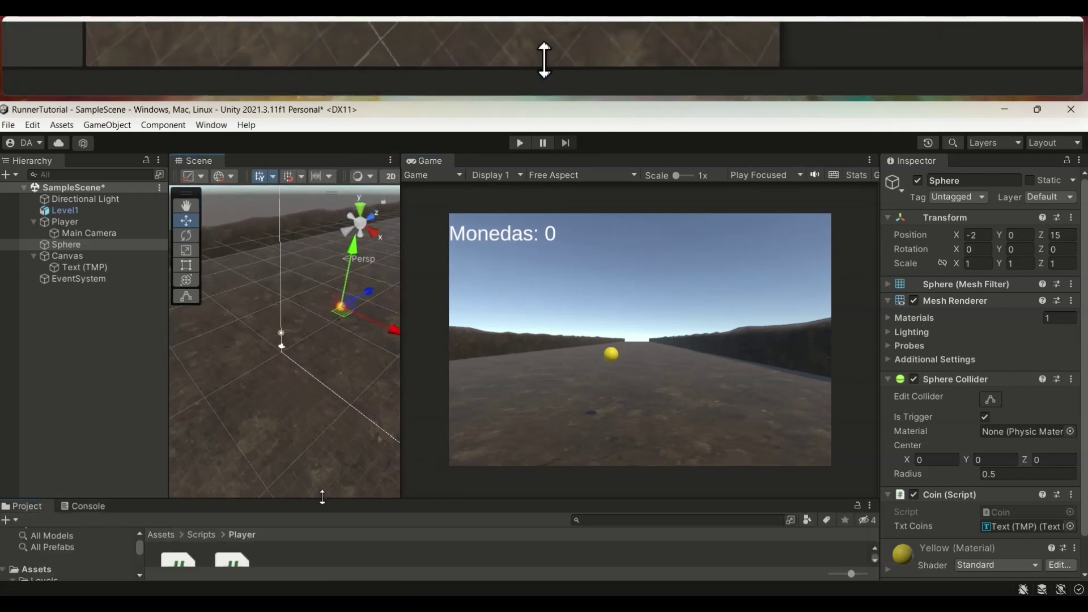
{"action": "left_click_drag", "start_coordinate": [333, 499], "coordinate": [333, 388]}
Open Assets/Sounds to locate the bulletUp clip, then select the Sphere with a wider Inspector.
{"action": "left_click", "coordinate": [202, 424]}
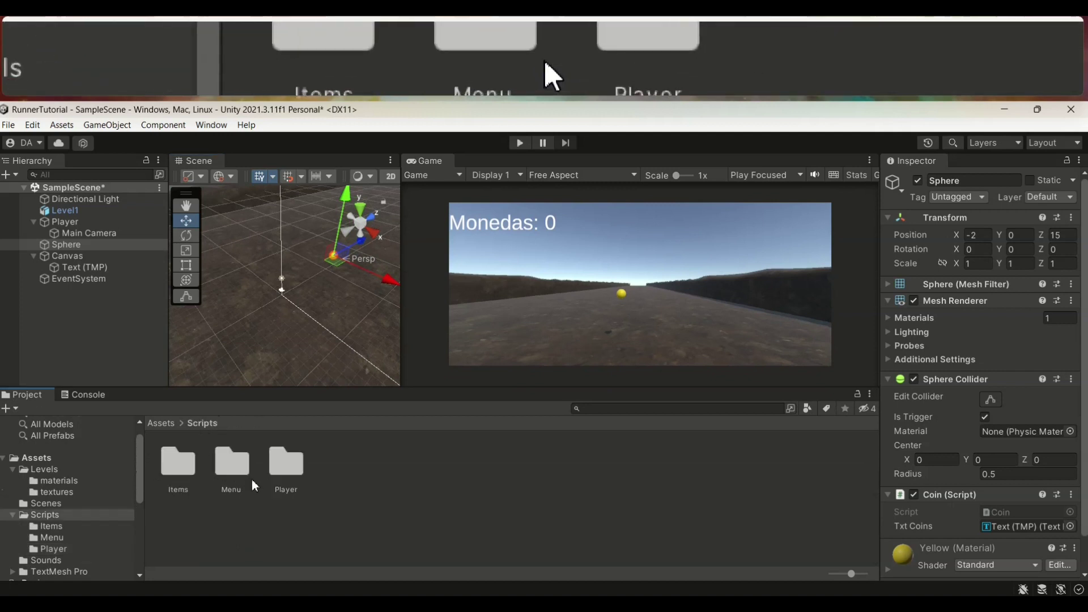
{"action": "left_click", "coordinate": [165, 423]}
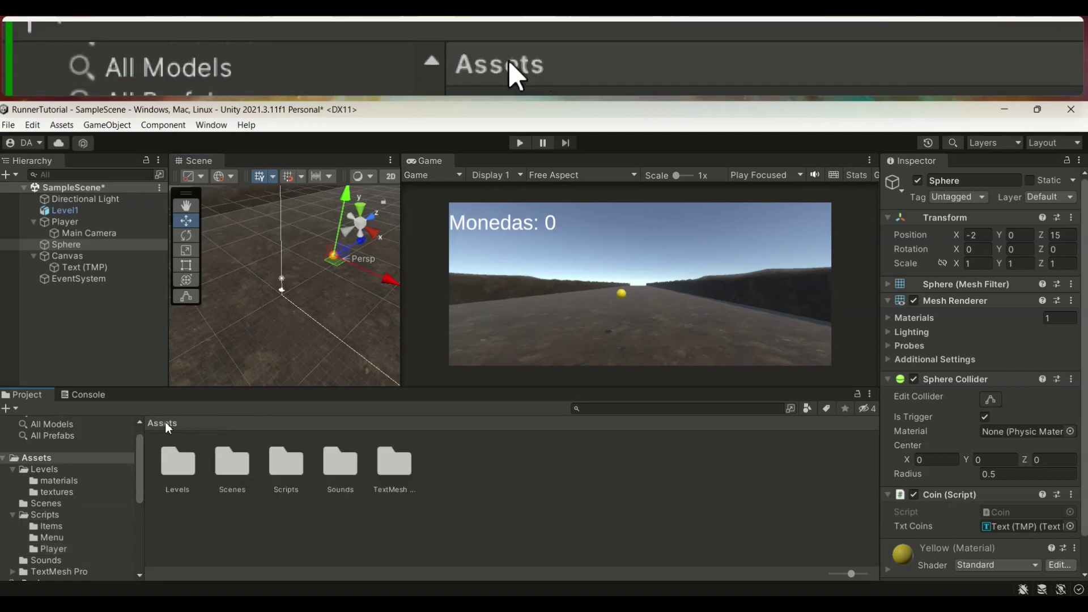
{"action": "double_click", "coordinate": [341, 462]}
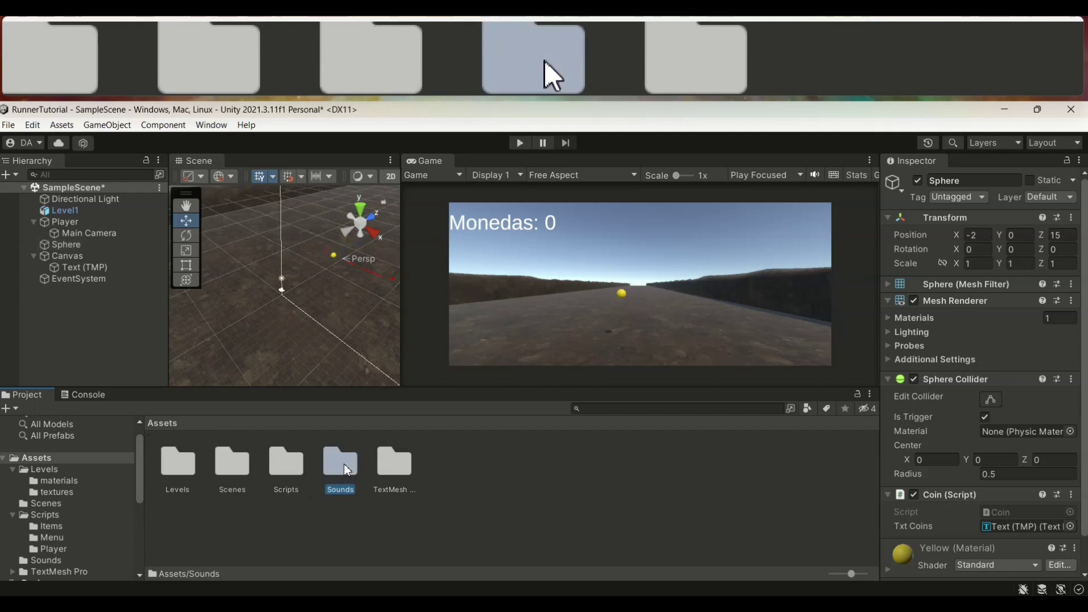
{"action": "left_click", "coordinate": [168, 475]}
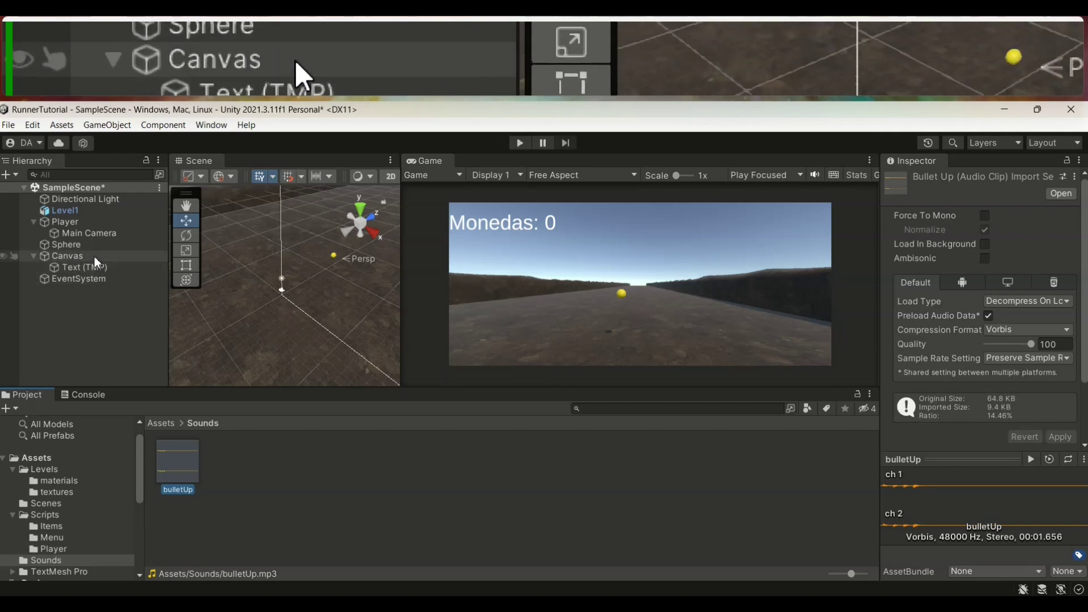
{"action": "left_click", "coordinate": [67, 245]}
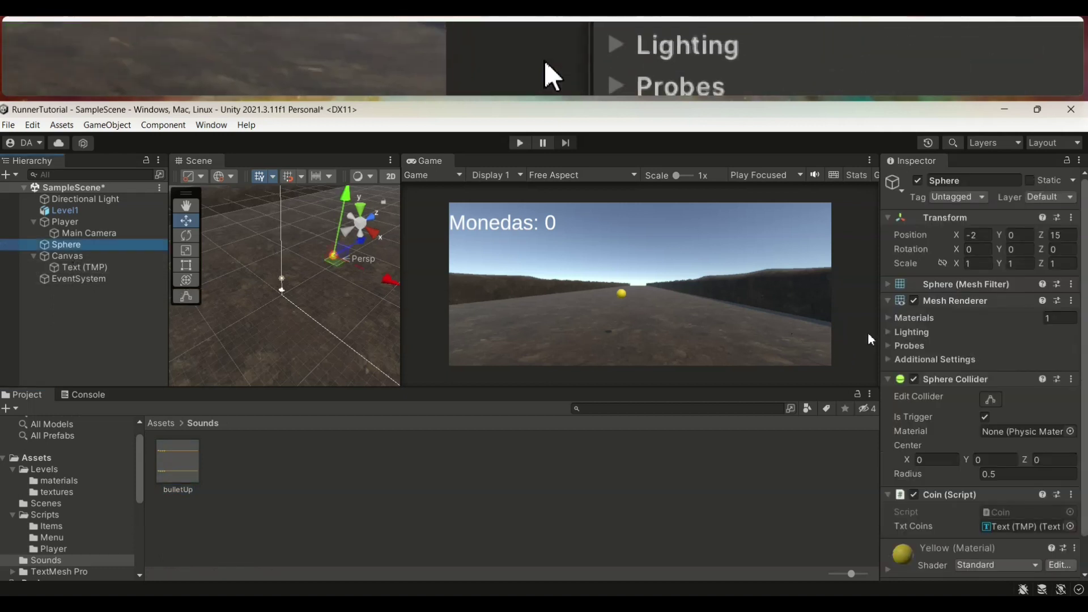
{"action": "left_click_drag", "start_coordinate": [880, 340], "coordinate": [812, 346]}
Add an Audio Source to the coin Sphere and assign bulletUp as its AudioClip.
{"action": "left_click", "coordinate": [821, 378]}
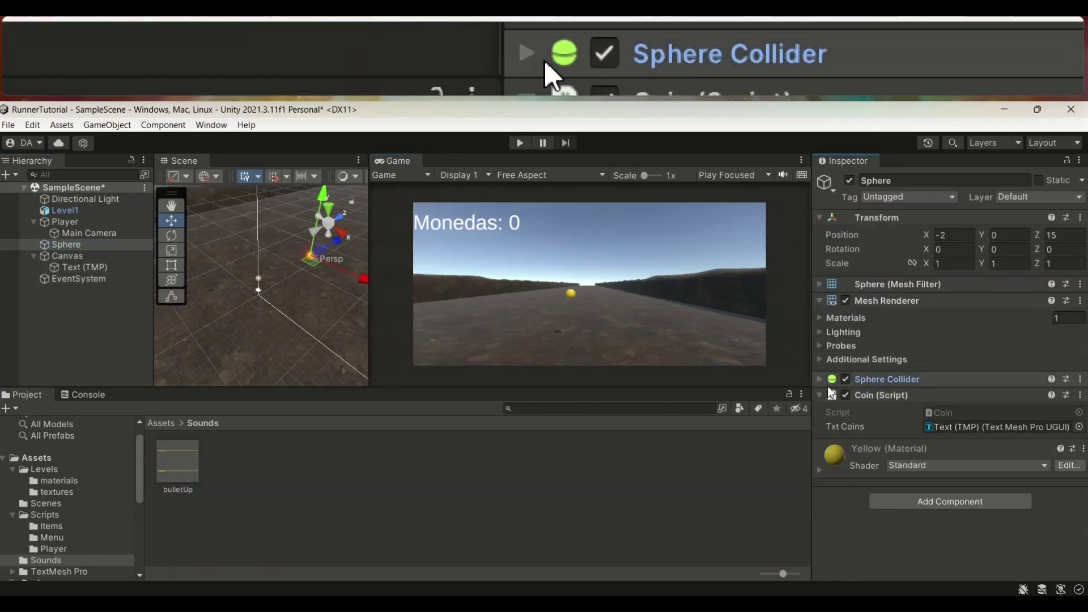
{"action": "left_click", "coordinate": [822, 397]}
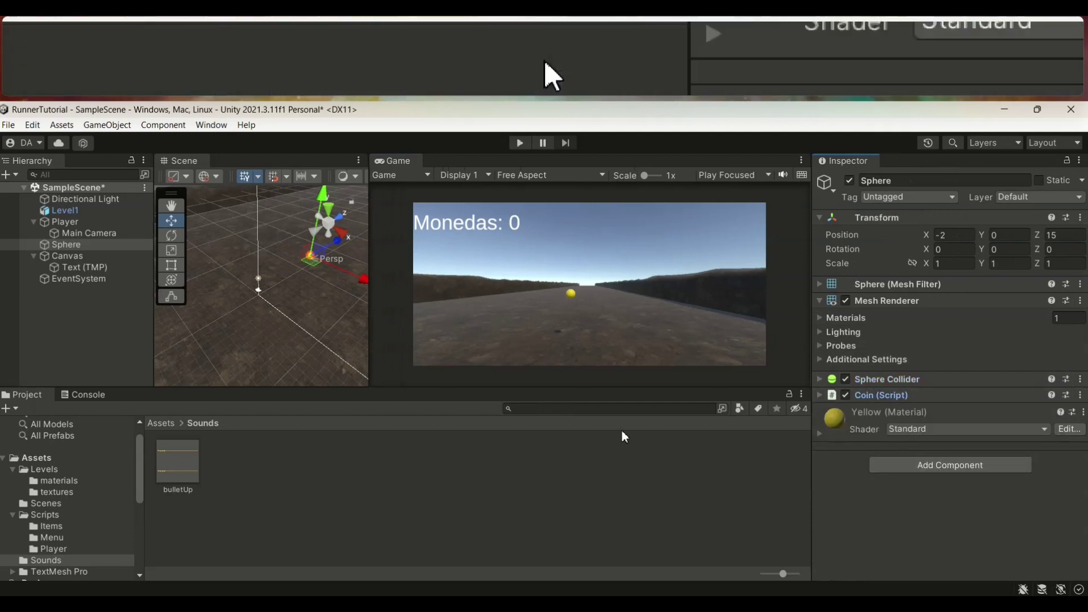
{"action": "left_click", "coordinate": [954, 471]}
{"action": "type", "text": "Audio"}
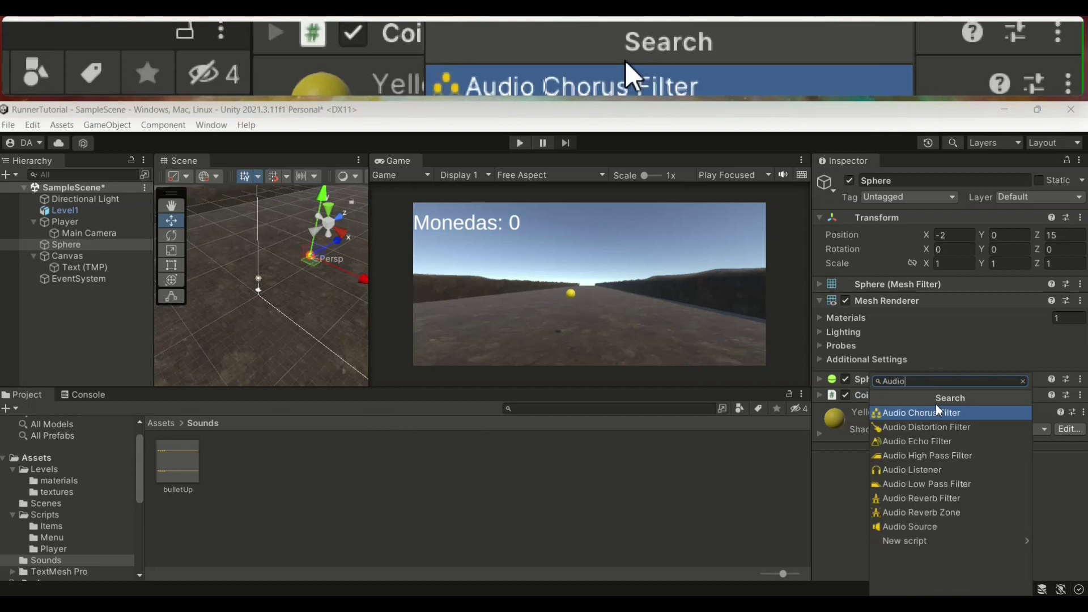
{"action": "type", "text": " Sou"}
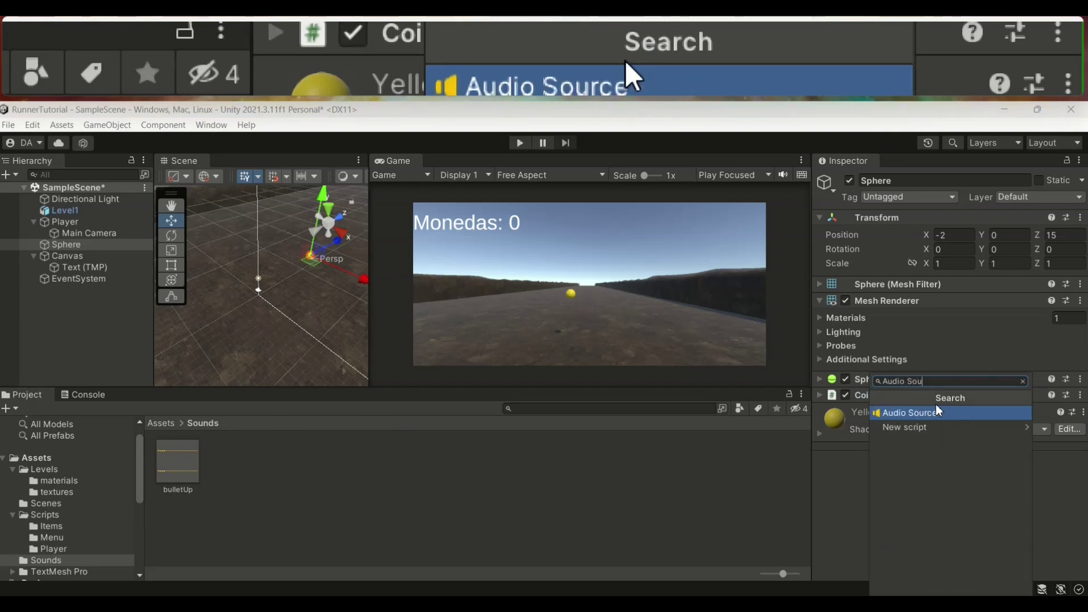
{"action": "left_click", "coordinate": [934, 413]}
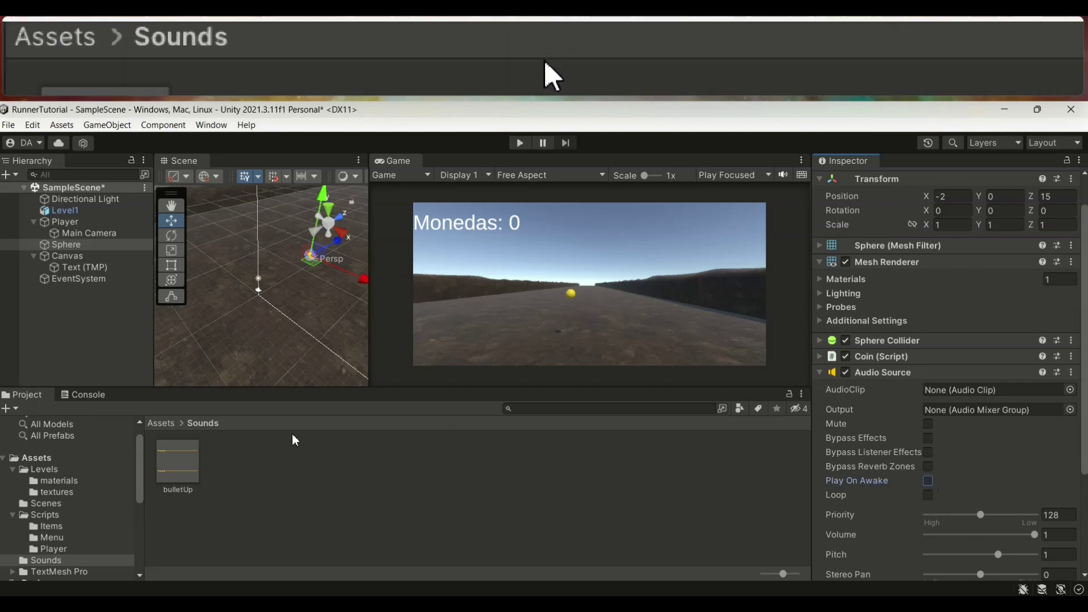
{"action": "left_click", "coordinate": [179, 479]}
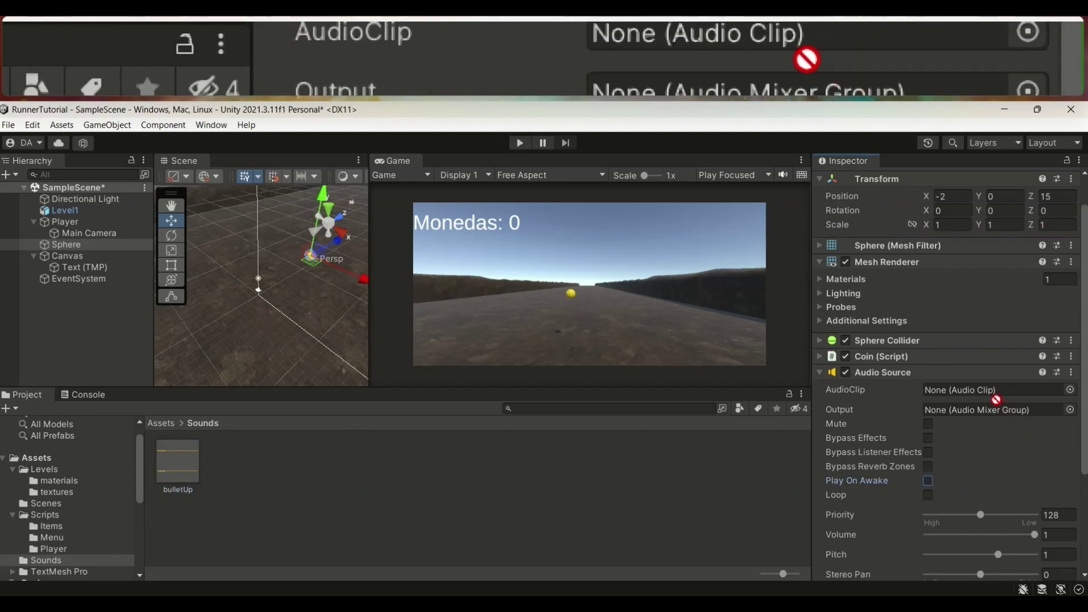
{"action": "left_click_drag", "start_coordinate": [1046, 455], "coordinate": [982, 392]}
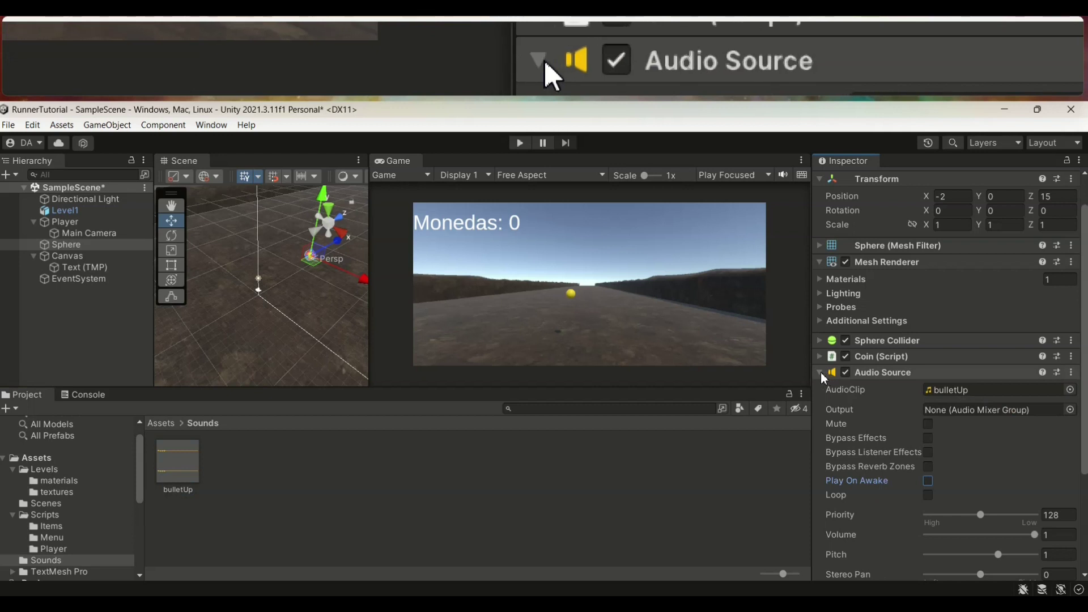
{"action": "left_click", "coordinate": [821, 373]}
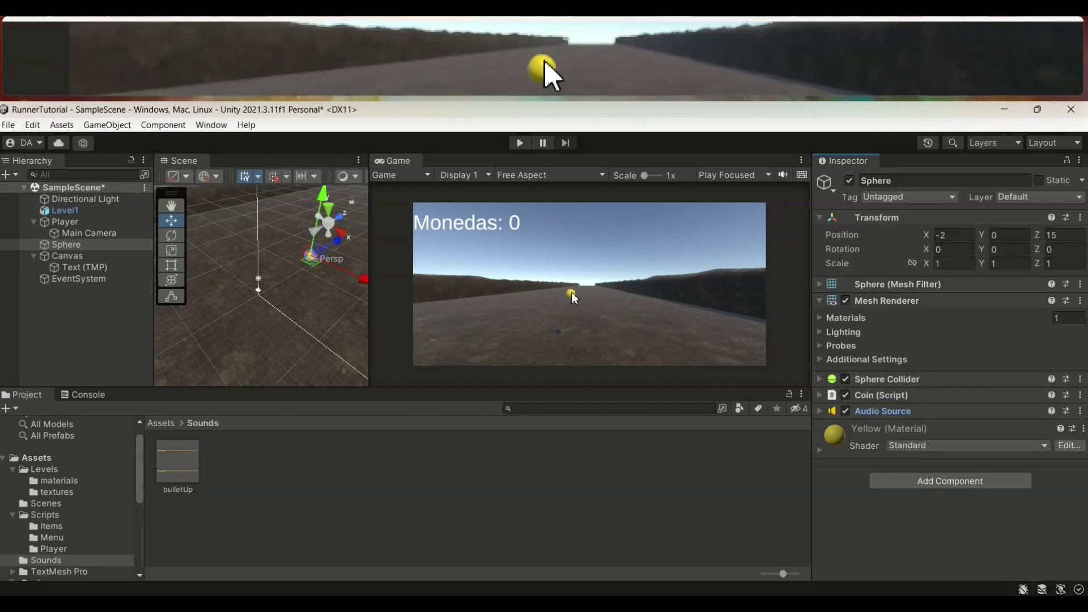
Uncomment the audiosource.Play() call in Coin.cs and switch back to Unity to recompile.
{"action": "left_click", "coordinate": [562, 604]}
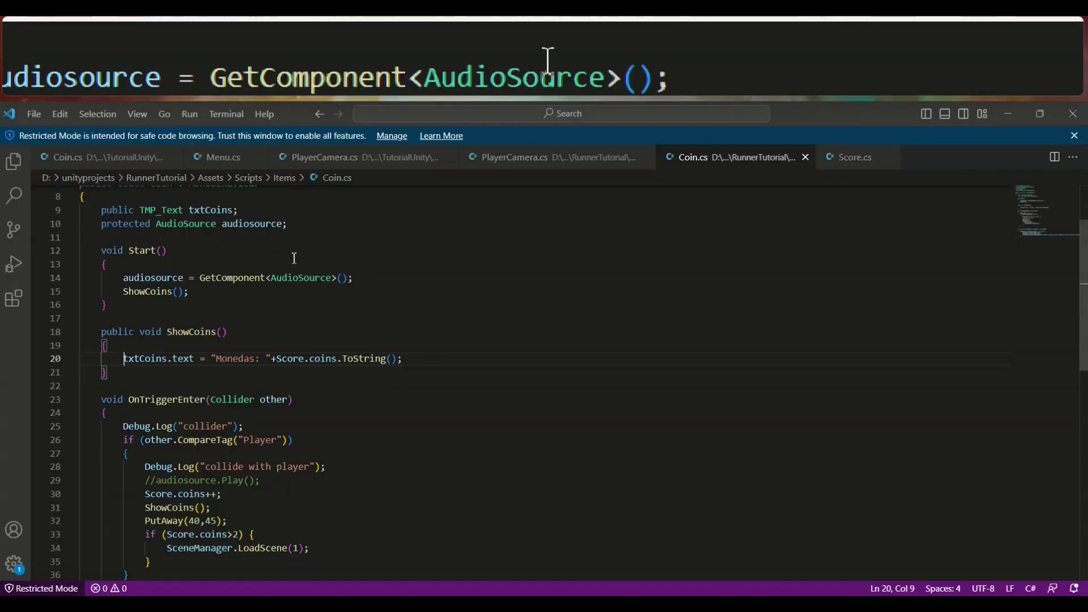
{"action": "scroll", "coordinate": [134, 334], "scroll_direction": "down", "scroll_amount": 2}
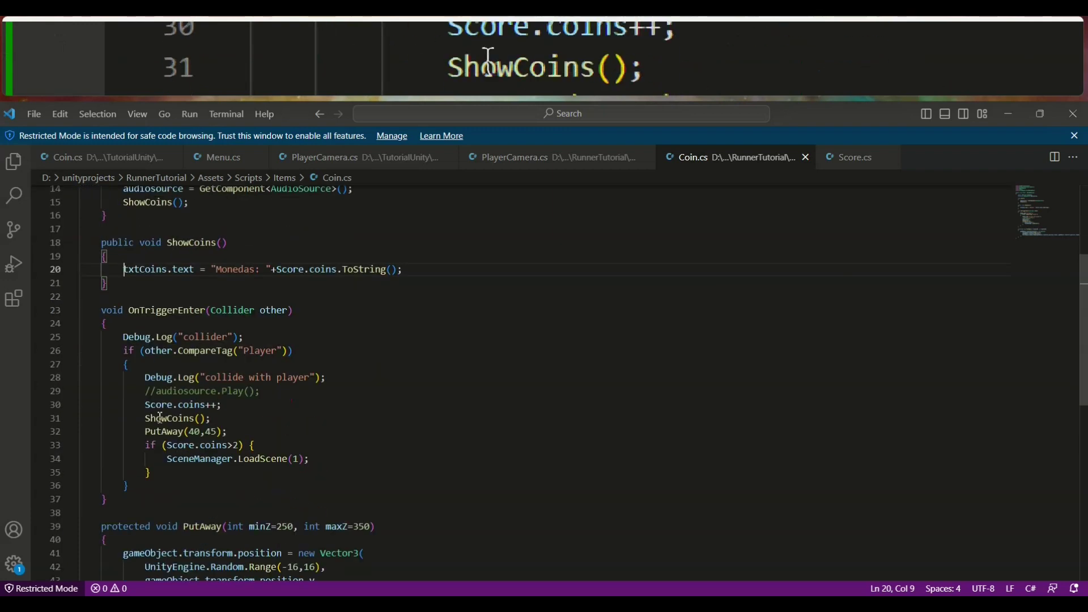
{"action": "left_click", "coordinate": [158, 392]}
{"action": "key", "text": "BackSpace"}
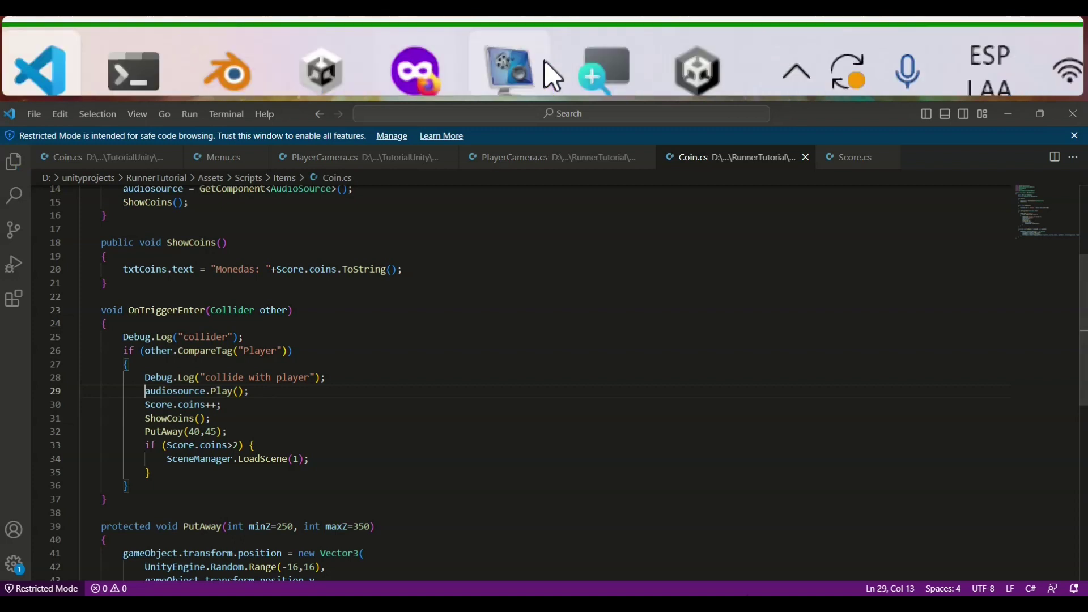
{"action": "left_click", "coordinate": [549, 71]}
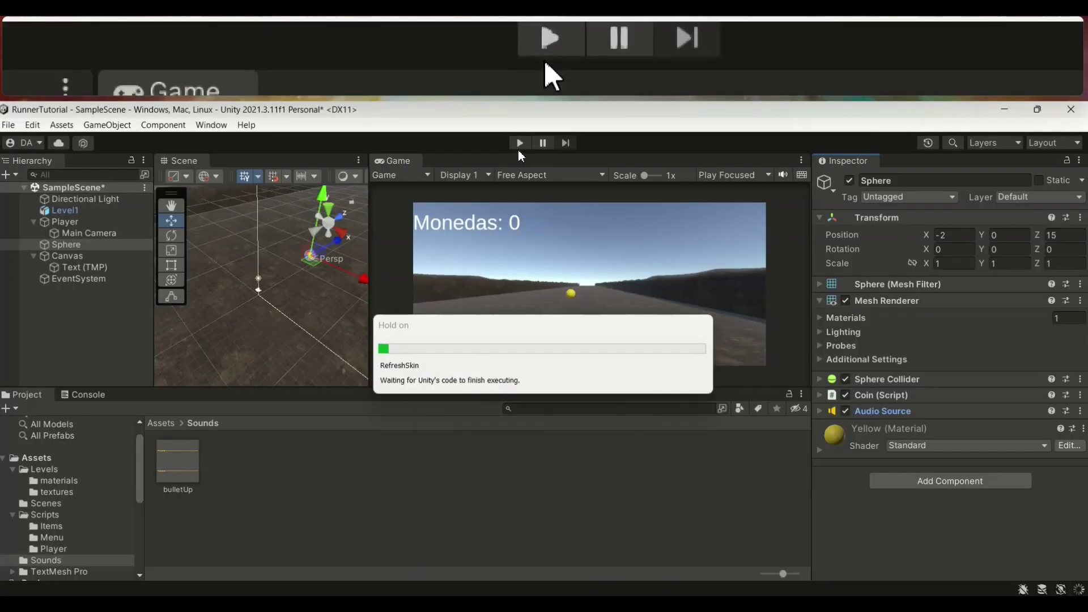
Start a new play test to check the coin sound and the Monedas counter.
{"action": "left_click", "coordinate": [519, 144]}
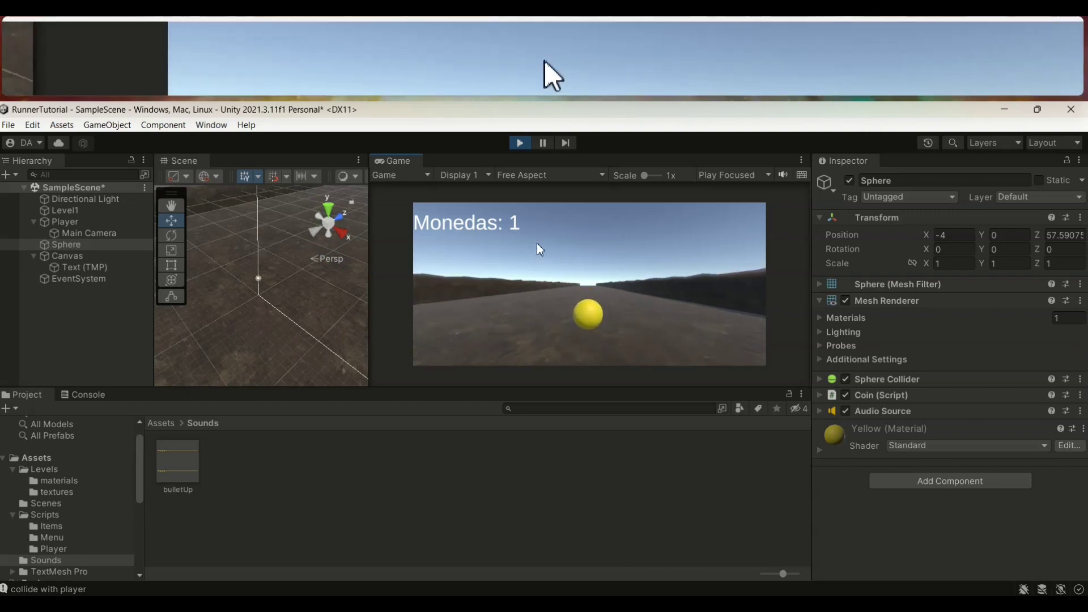
Stop the play test and add an Audio Source component to the EventSystem.
{"action": "left_click", "coordinate": [520, 144]}
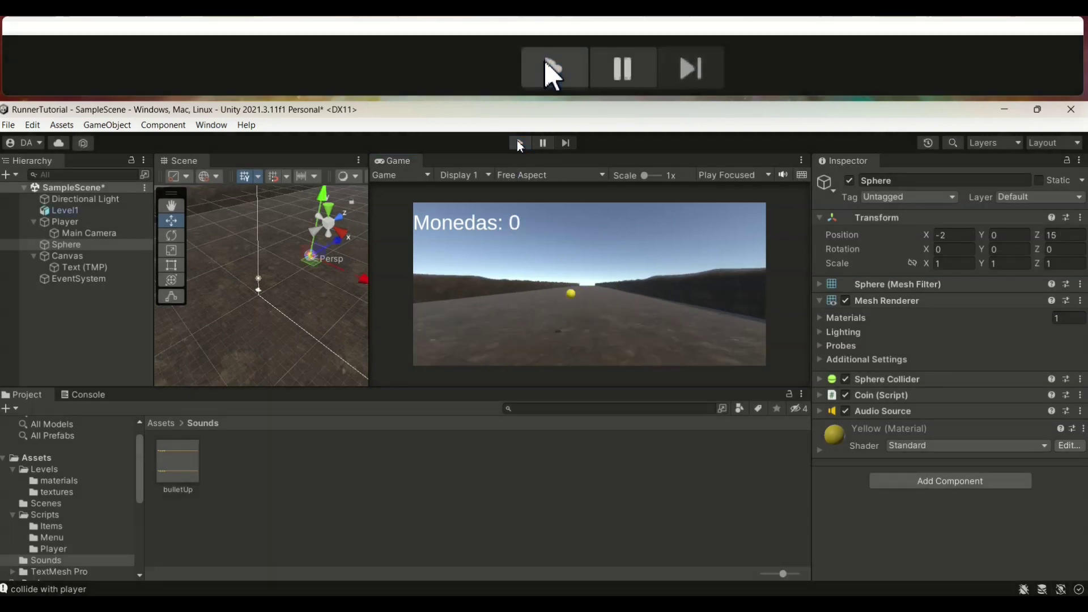
{"action": "left_click", "coordinate": [61, 281]}
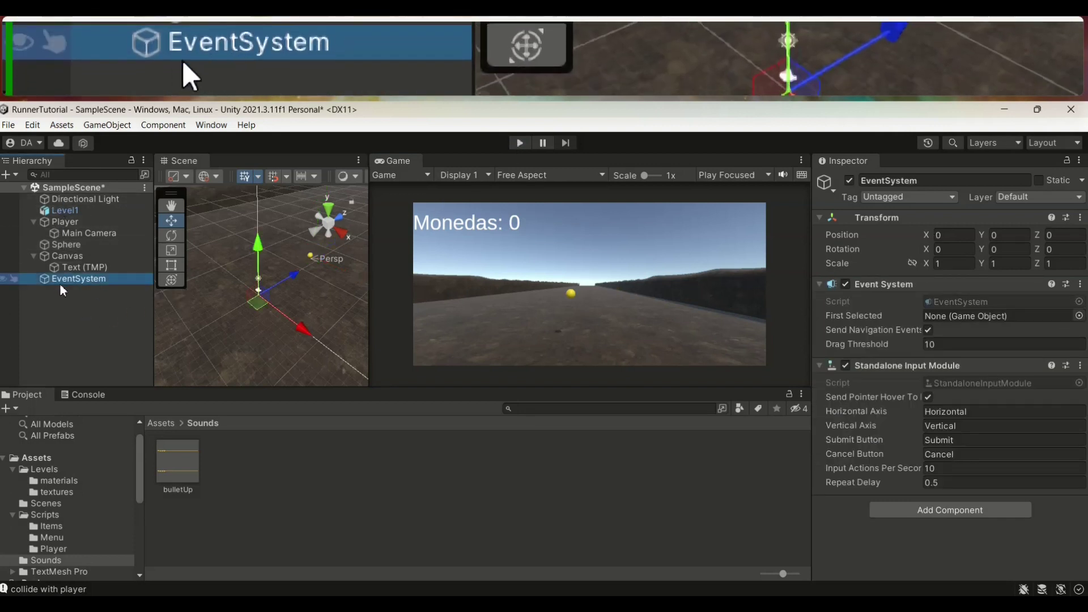
{"action": "left_click", "coordinate": [929, 511]}
{"action": "type", "text": "Ayd"}
{"action": "key", "text": "BackSpace"}
{"action": "key", "text": "BackSpace"}
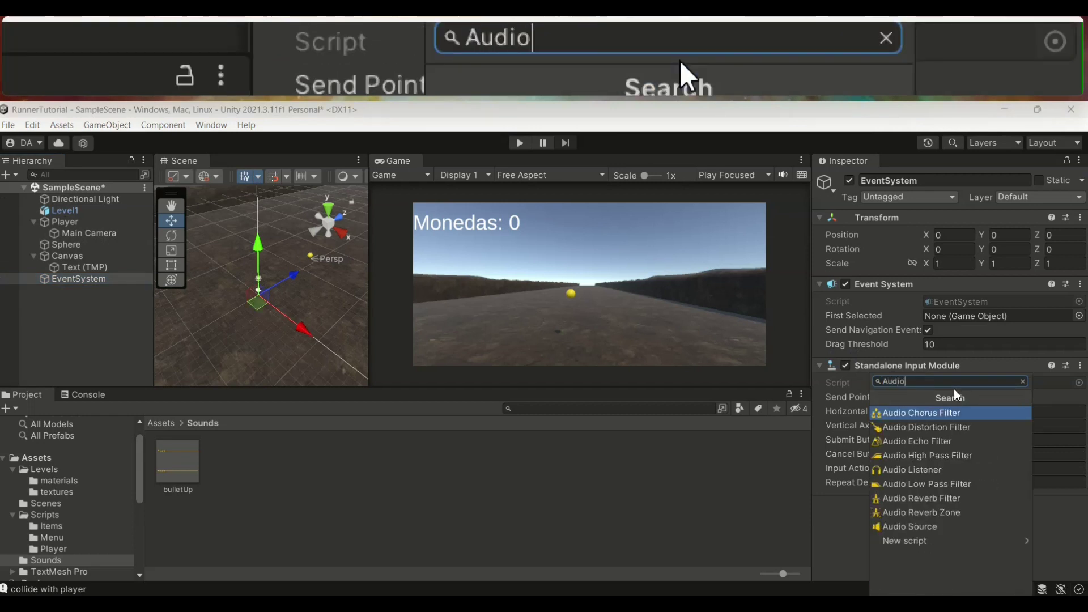
{"action": "type", "text": "ou"}
{"action": "left_click", "coordinate": [923, 413]}
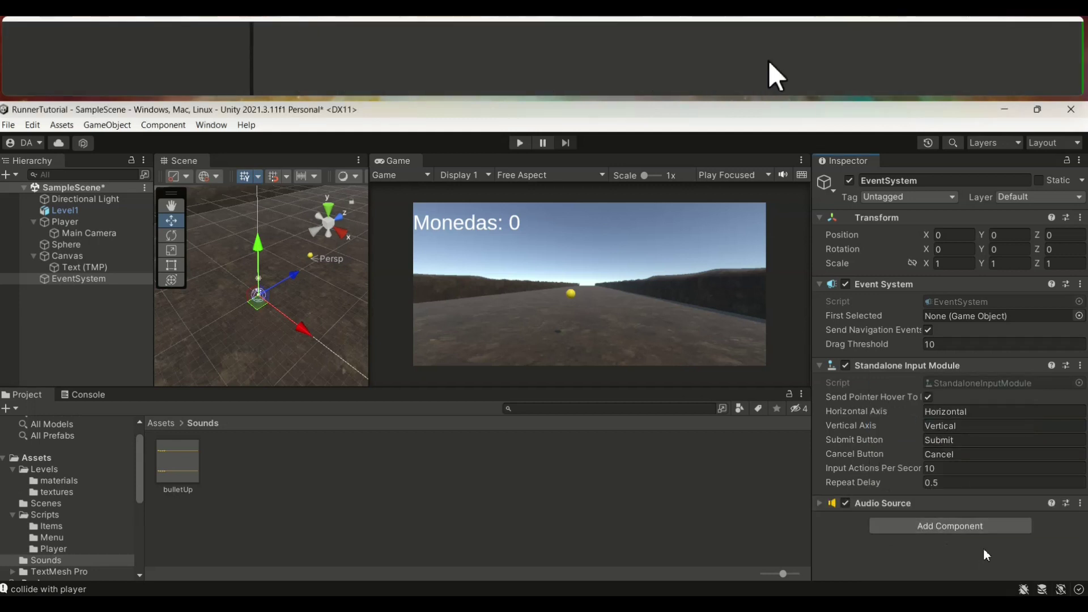
Turn on Loop in the Audio Source, collapse it, and disable the component.
{"action": "left_click", "coordinate": [822, 504]}
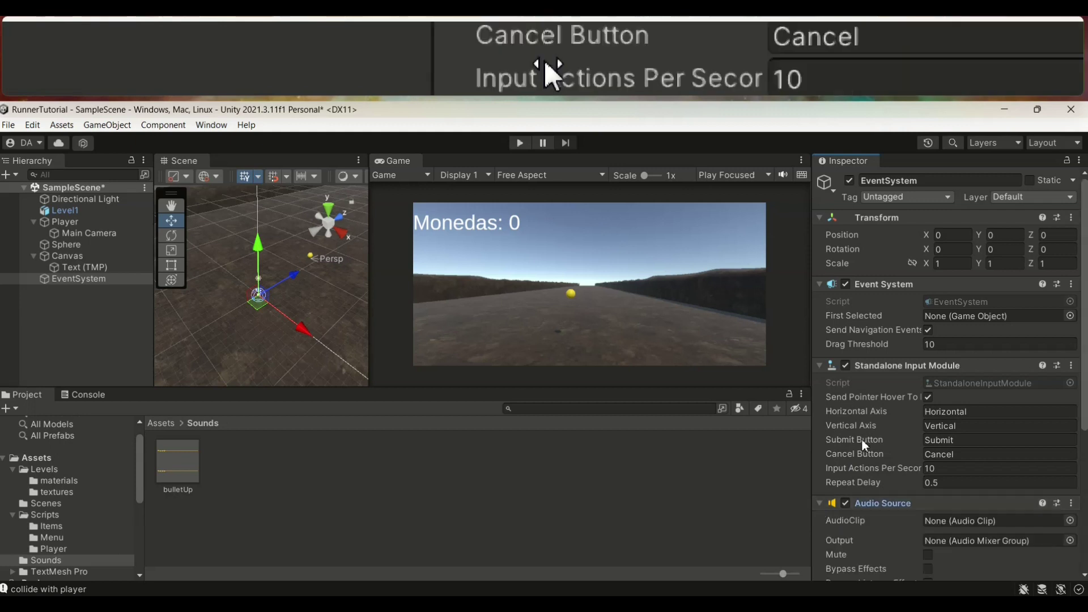
{"action": "scroll", "coordinate": [907, 476], "scroll_direction": "down", "scroll_amount": 3}
{"action": "left_click", "coordinate": [928, 511]}
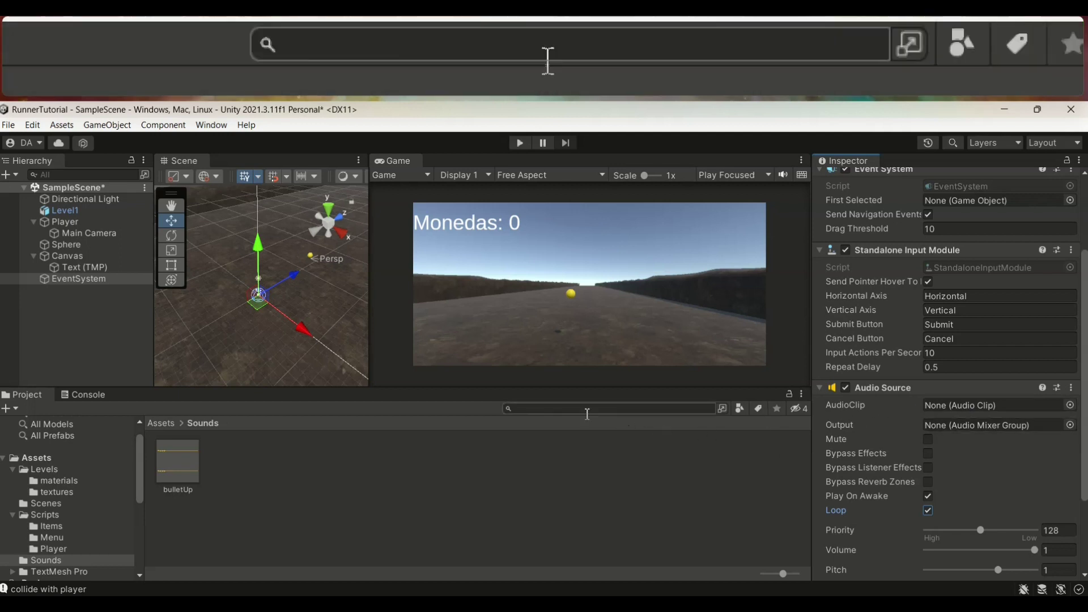
{"action": "left_click", "coordinate": [820, 388]}
{"action": "left_click", "coordinate": [845, 503]}
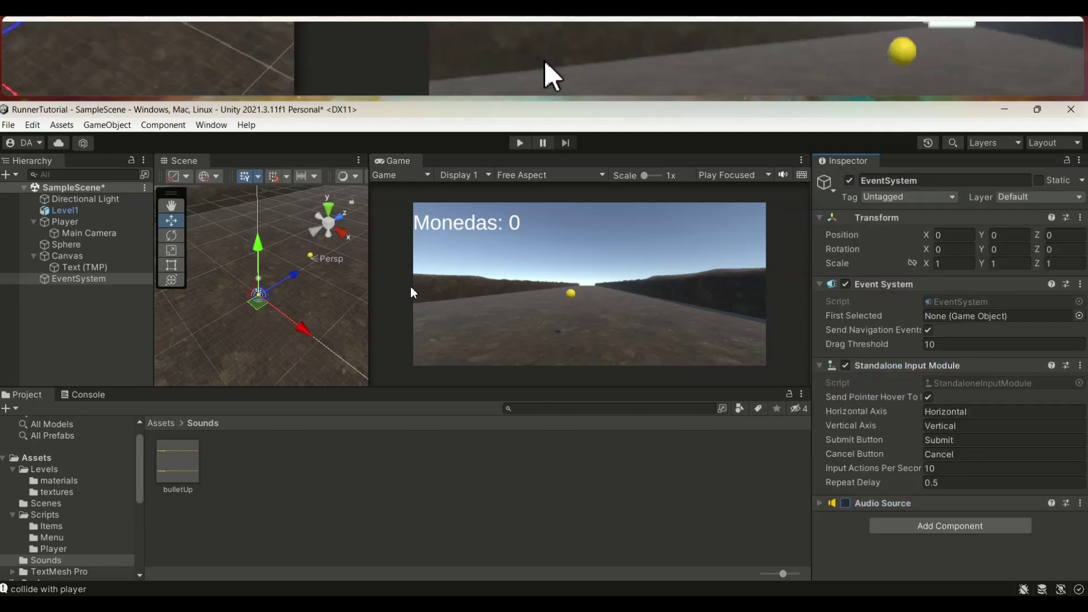
Resize the editor panels to enlarge the Game view.
{"action": "left_click_drag", "start_coordinate": [815, 308], "coordinate": [886, 307]}
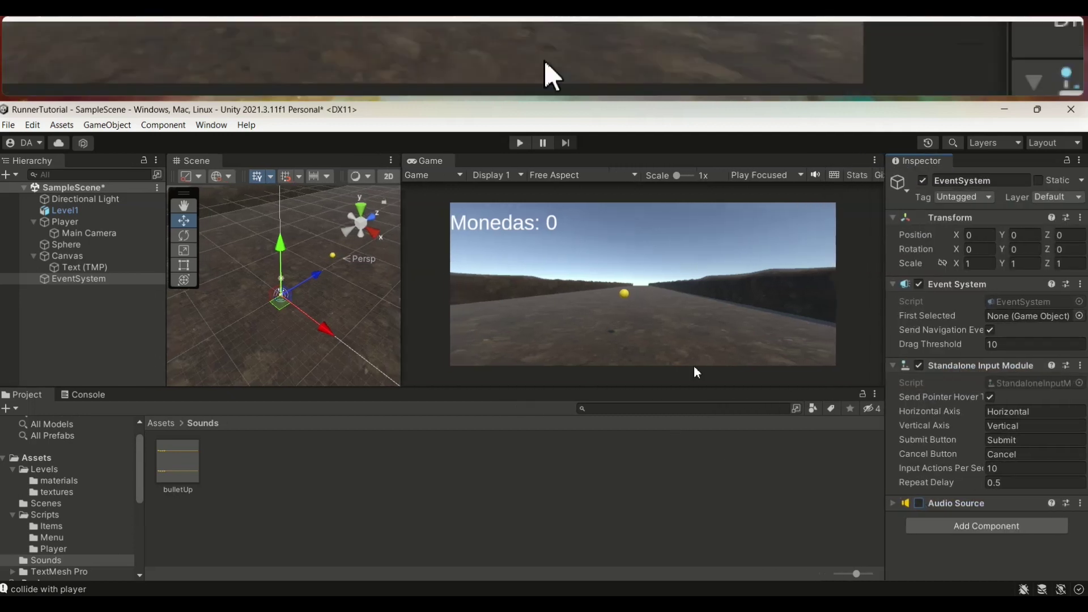
{"action": "left_click_drag", "start_coordinate": [471, 390], "coordinate": [471, 447]}
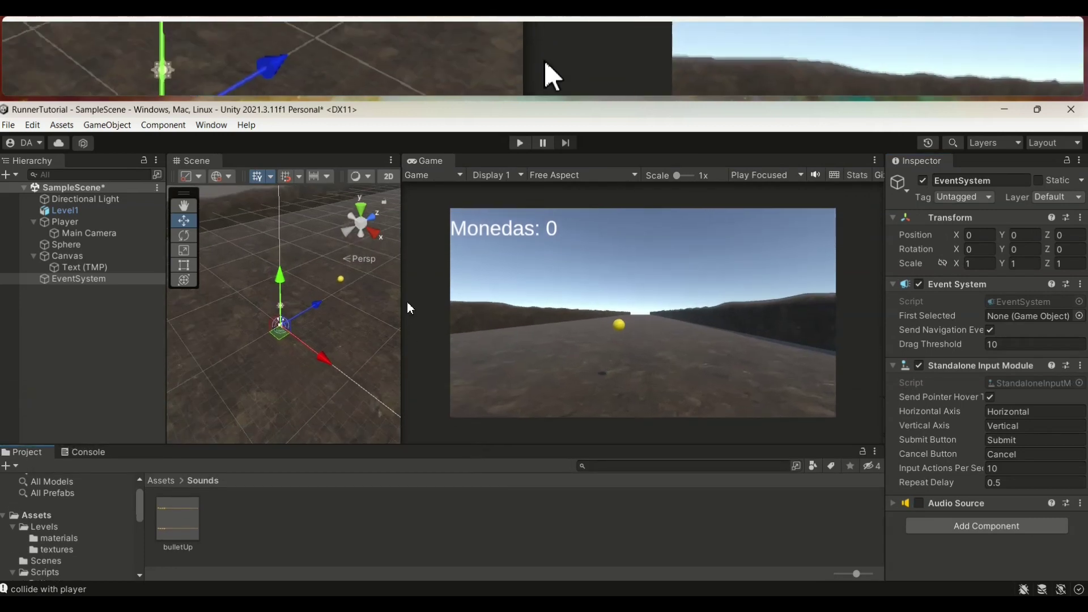
{"action": "left_click_drag", "start_coordinate": [401, 300], "coordinate": [360, 306]}
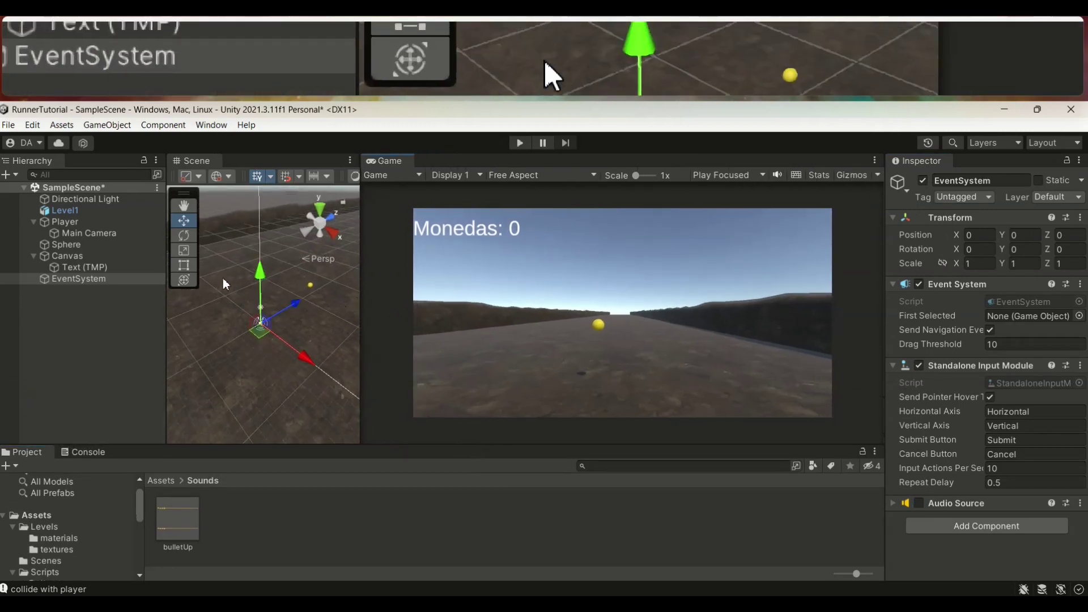
Open Assets > Scripts > Menu to view Menu.cs, then select the Canvas.
{"action": "left_click", "coordinate": [160, 481]}
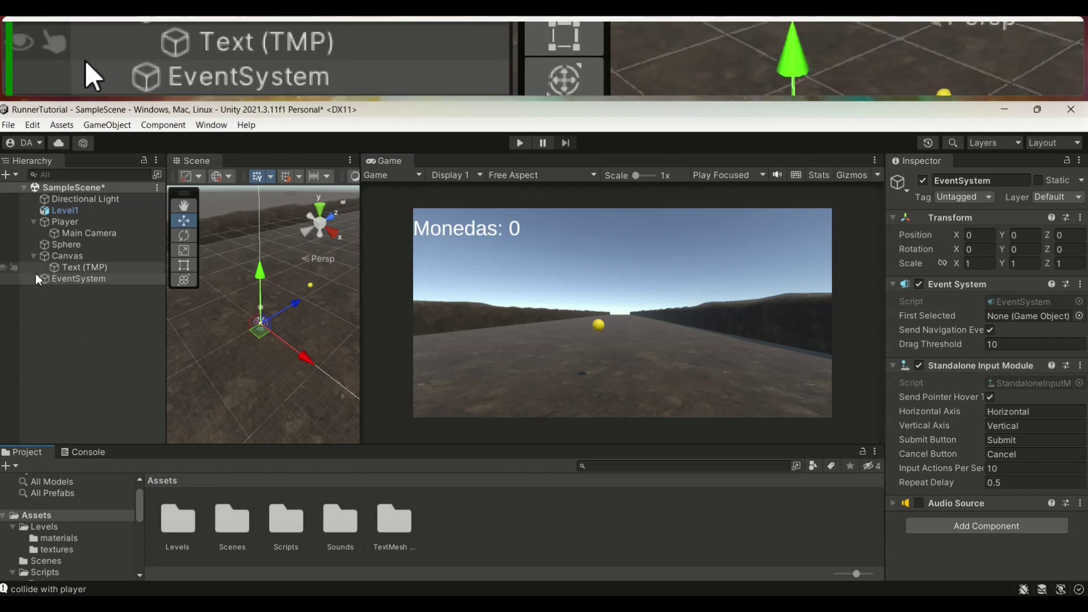
{"action": "double_click", "coordinate": [283, 526]}
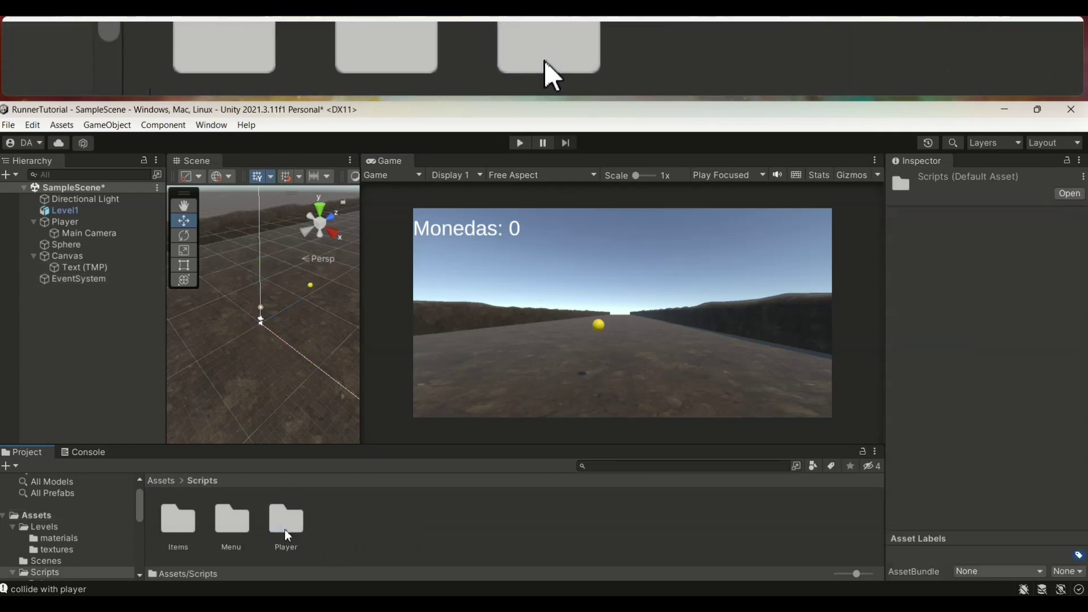
{"action": "double_click", "coordinate": [229, 525]}
{"action": "left_click", "coordinate": [178, 519]}
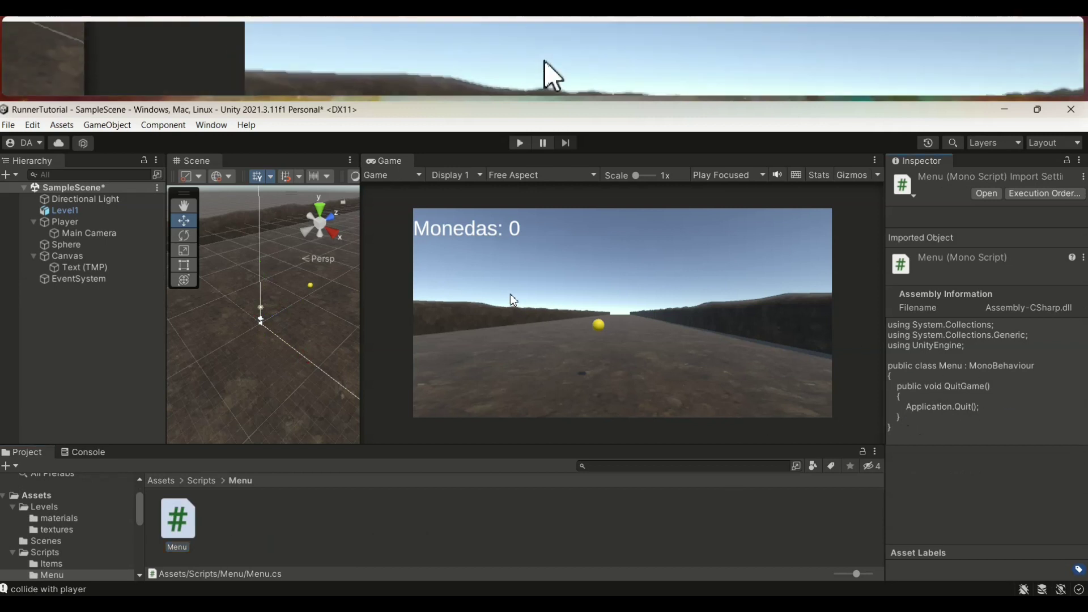
{"action": "left_click", "coordinate": [85, 342]}
{"action": "left_click", "coordinate": [83, 258]}
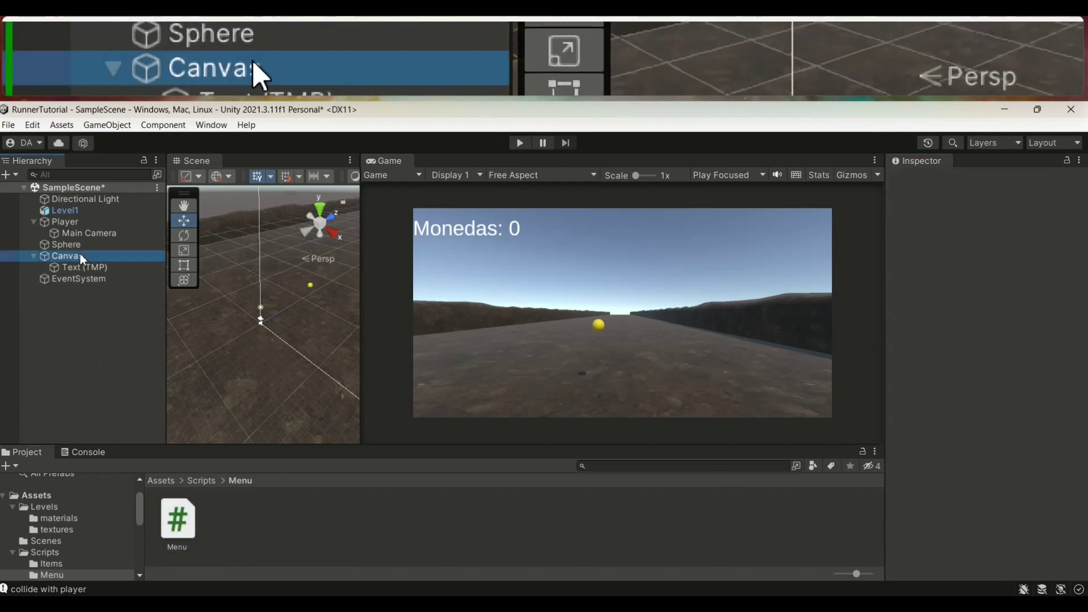
Add a TextMeshPro Button under Canvas, anchored top-right at X position -80.
{"action": "right_click", "coordinate": [83, 259]}
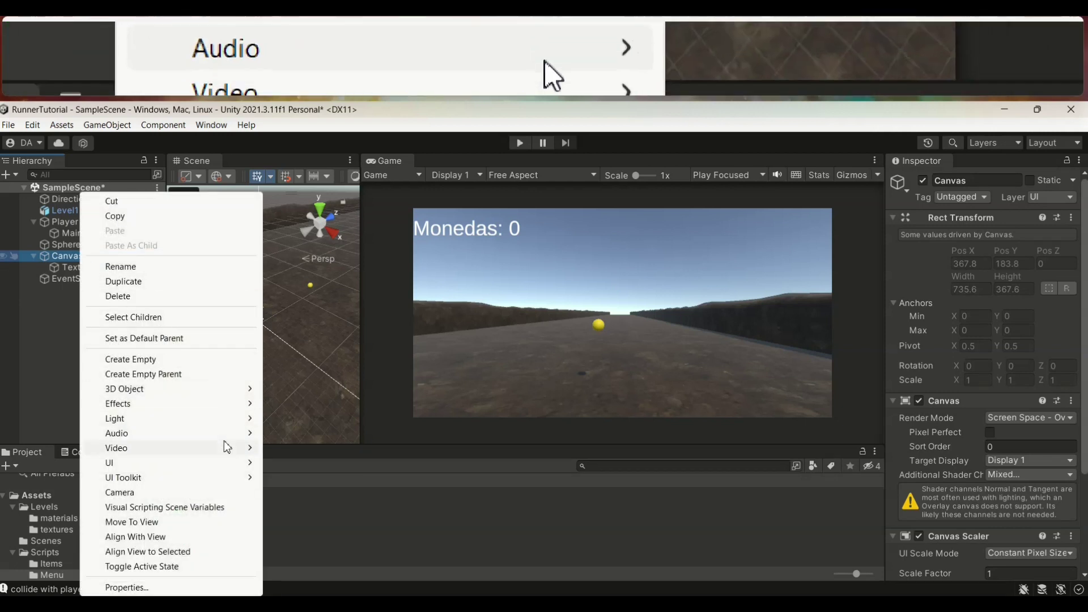
{"action": "mouse_move", "coordinate": [225, 466]}
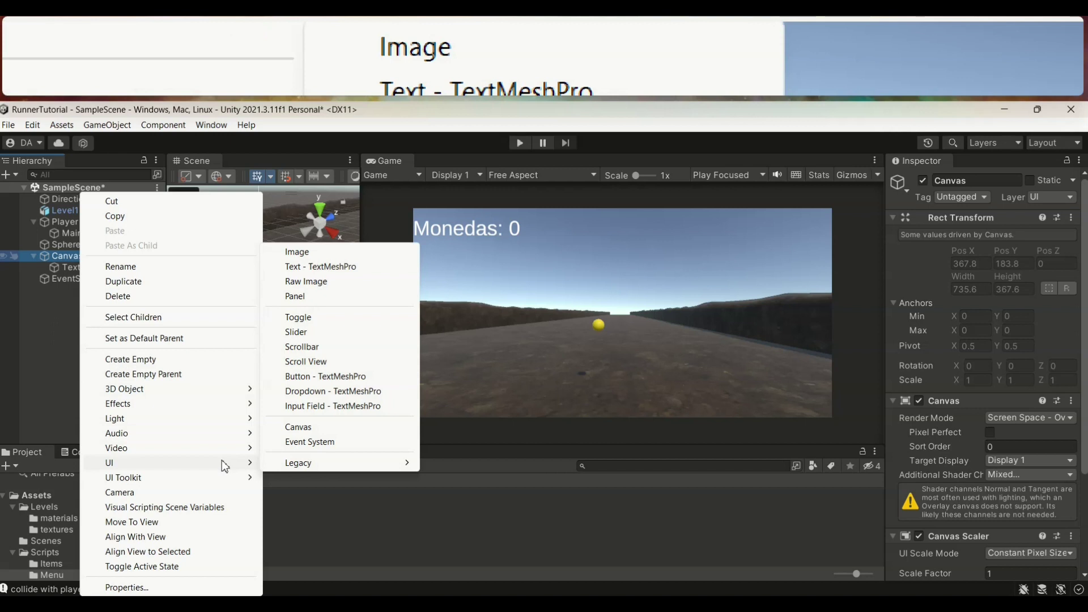
{"action": "left_click", "coordinate": [331, 377]}
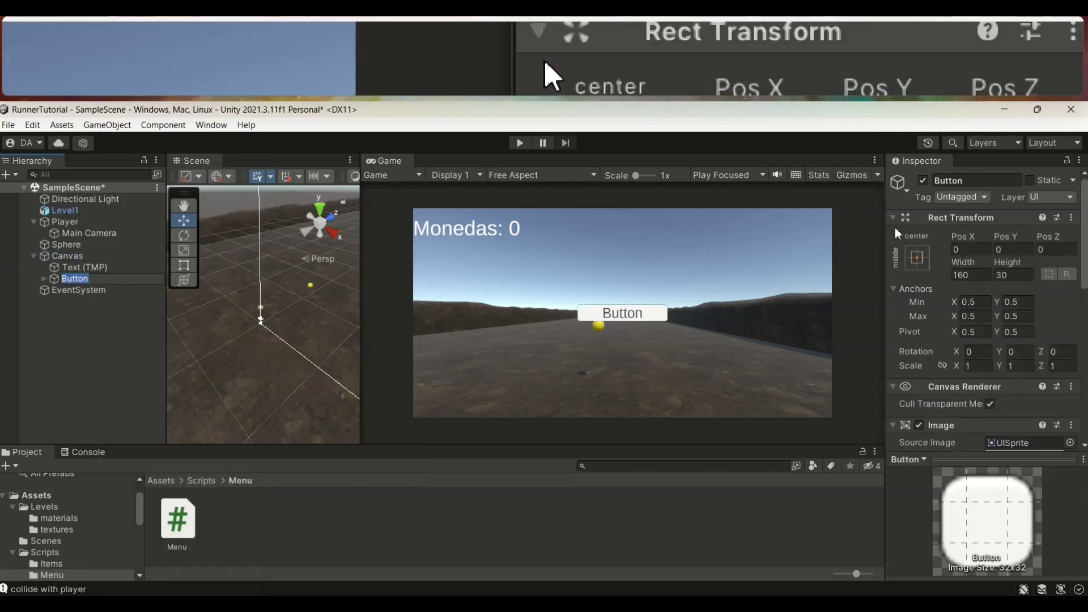
{"action": "left_click", "coordinate": [917, 258]}
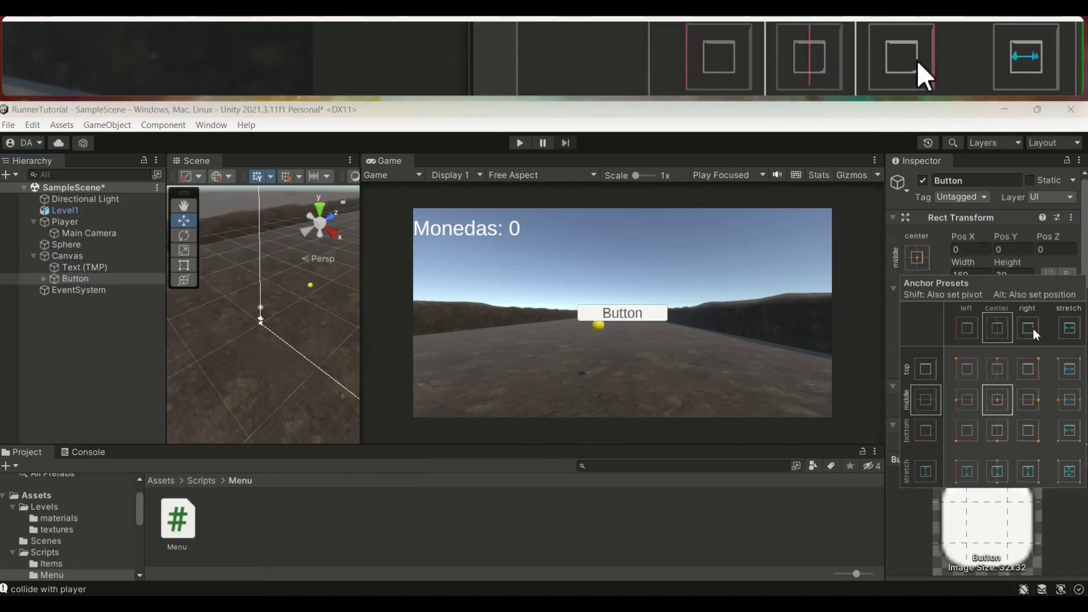
{"action": "left_click", "coordinate": [1030, 373]}
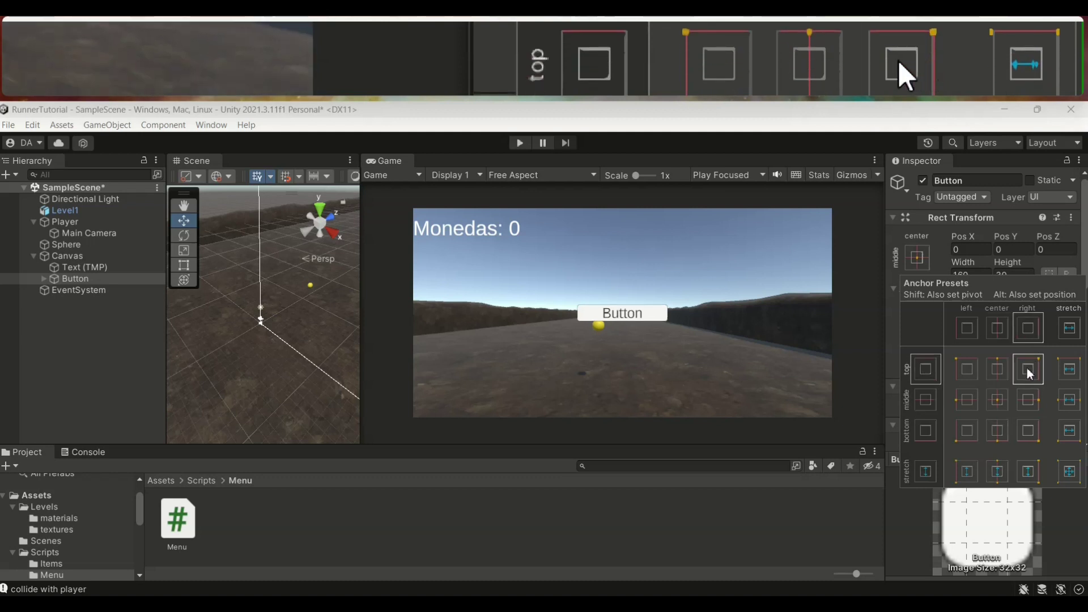
{"action": "left_click", "coordinate": [1030, 373]}
{"action": "type", "text": "-80"}
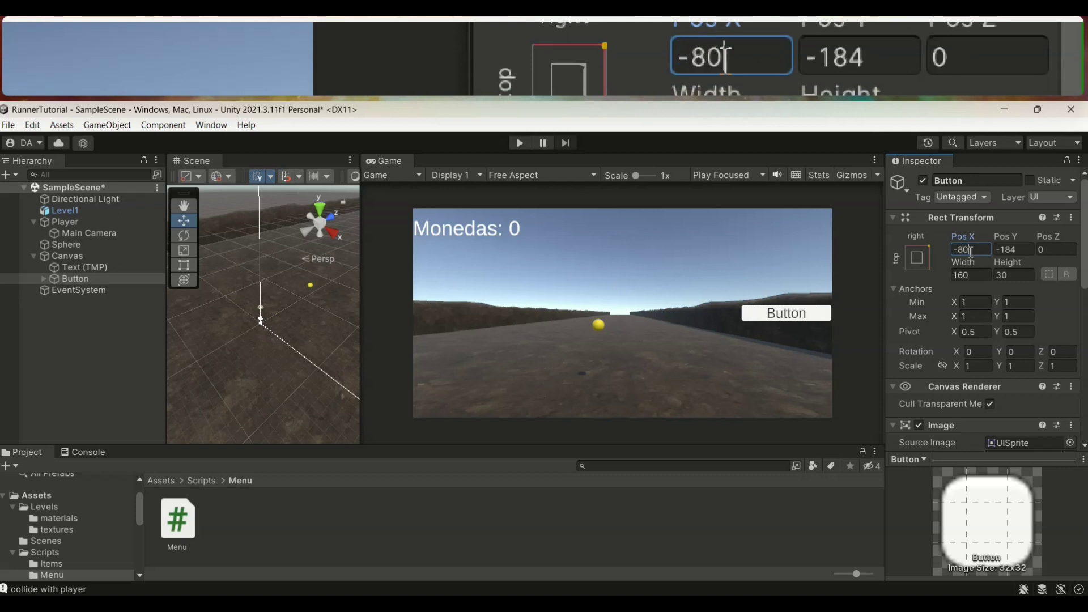
{"action": "left_click", "coordinate": [1023, 249]}
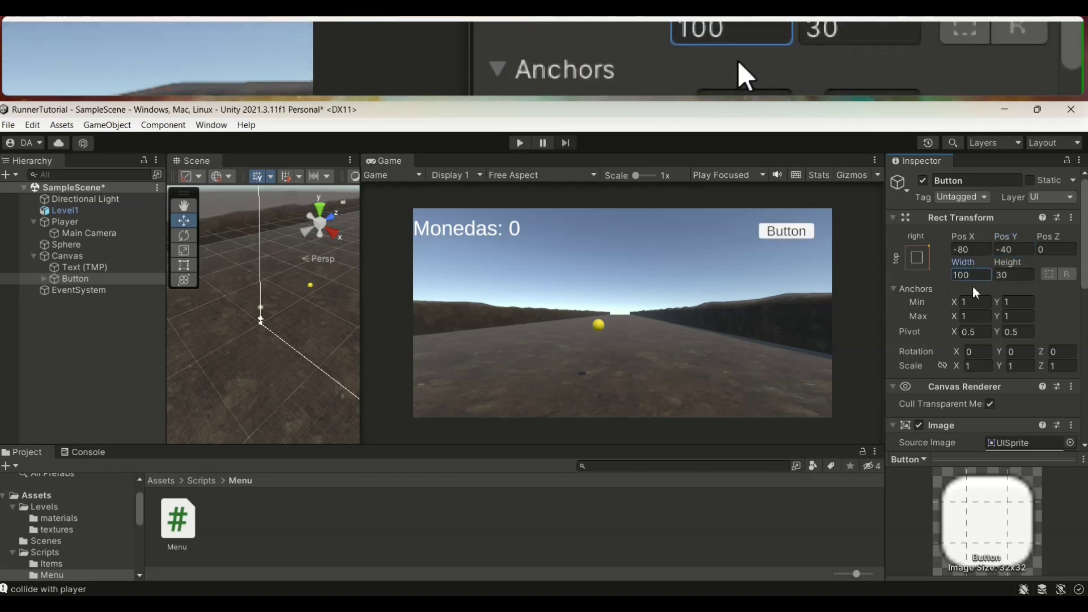
{"action": "scroll", "coordinate": [975, 295], "scroll_direction": "down", "scroll_amount": 3}
Make the button's image red and change its label text to 'Salir'.
{"action": "left_click", "coordinate": [1024, 341]}
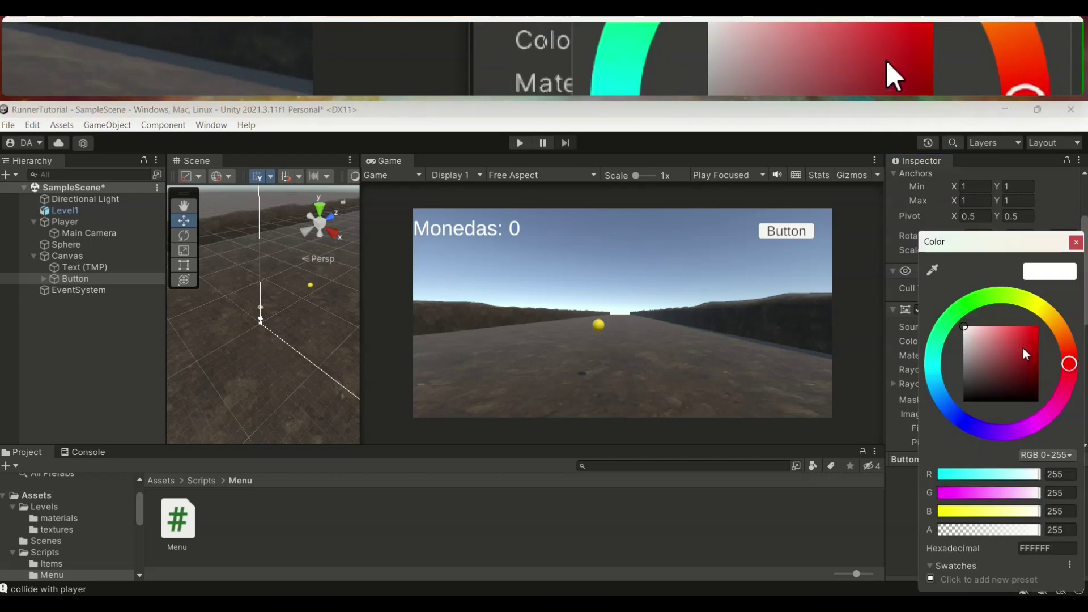
{"action": "left_click", "coordinate": [1028, 333]}
{"action": "left_click", "coordinate": [1076, 242]}
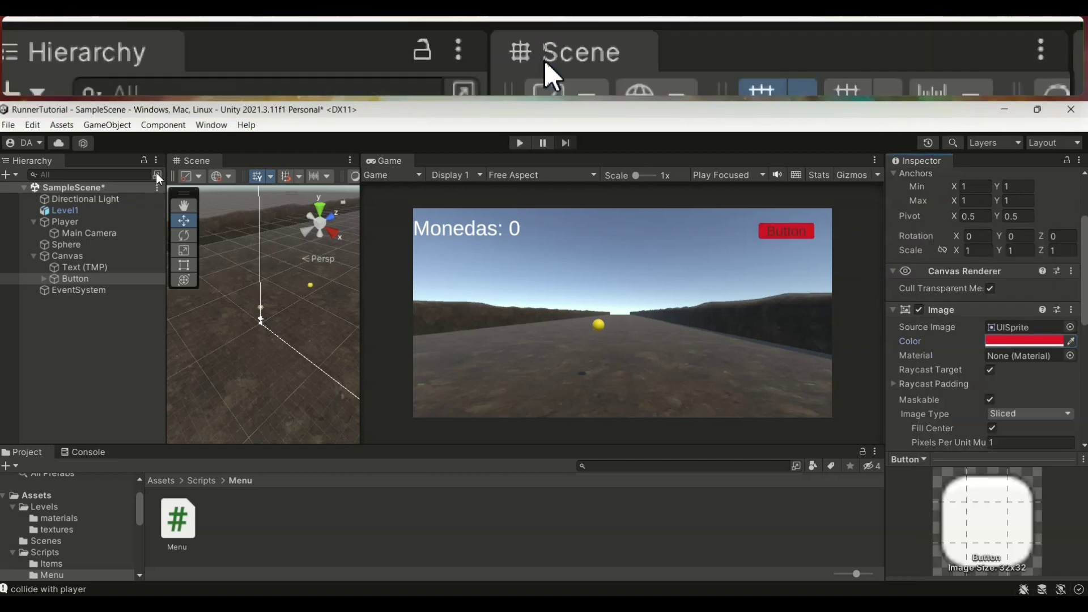
{"action": "left_click", "coordinate": [44, 278]}
{"action": "left_click", "coordinate": [90, 289]}
{"action": "type", "text": "Salir"}
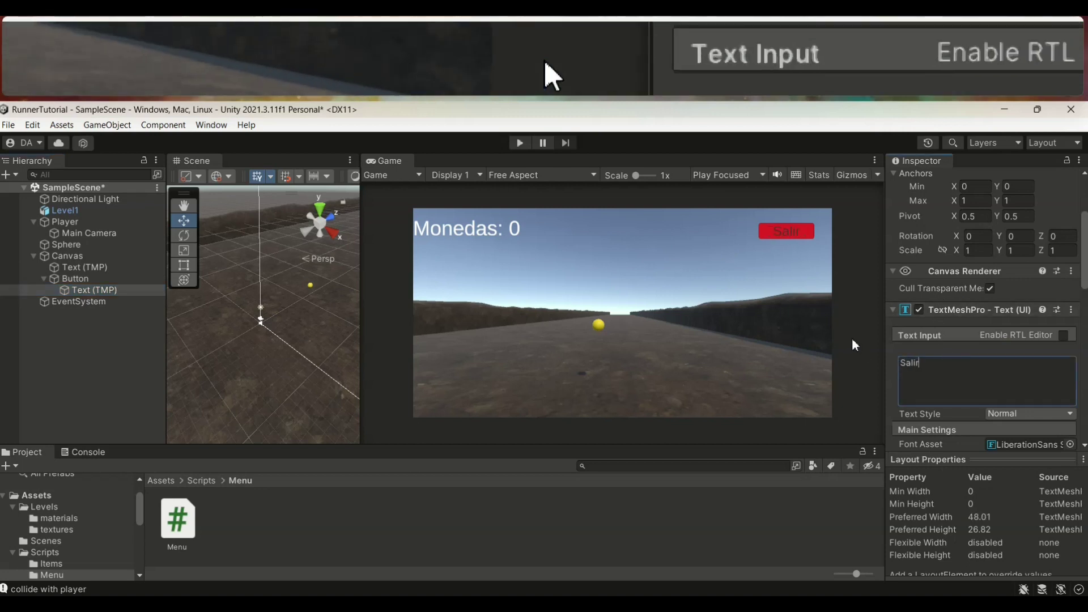
{"action": "left_click", "coordinate": [866, 337]}
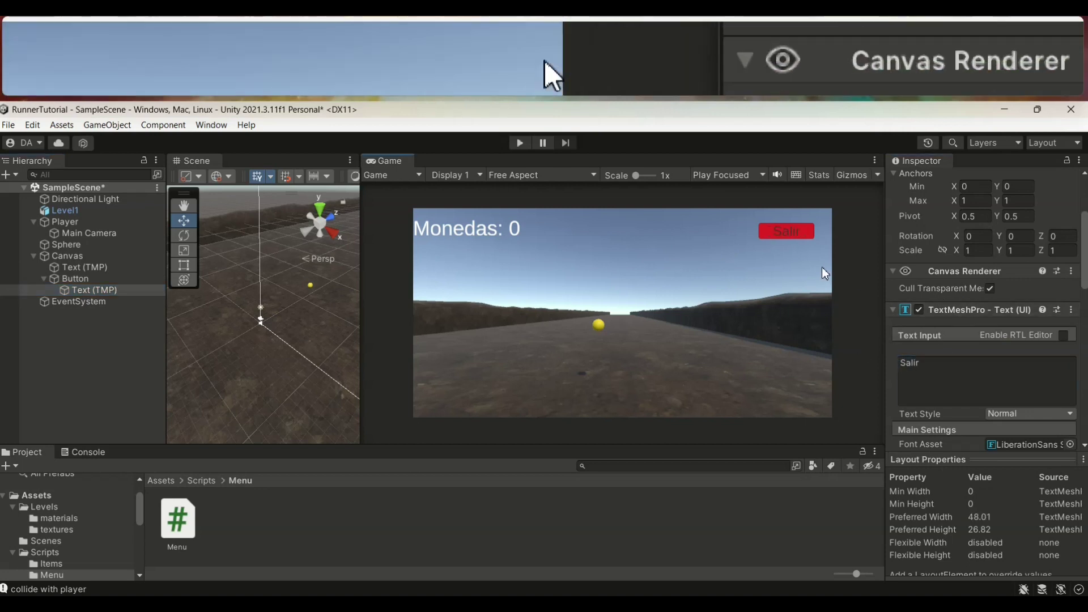
{"action": "left_click", "coordinate": [60, 301]}
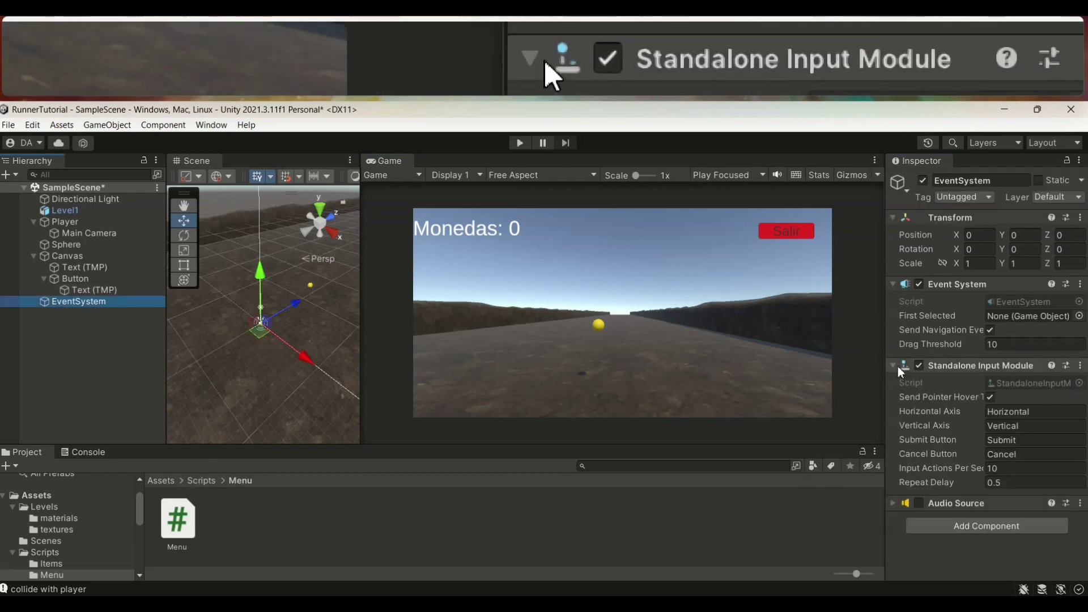
Attach the Menu script to the EventSystem.
{"action": "left_click", "coordinate": [896, 366]}
{"action": "left_click", "coordinate": [893, 284]}
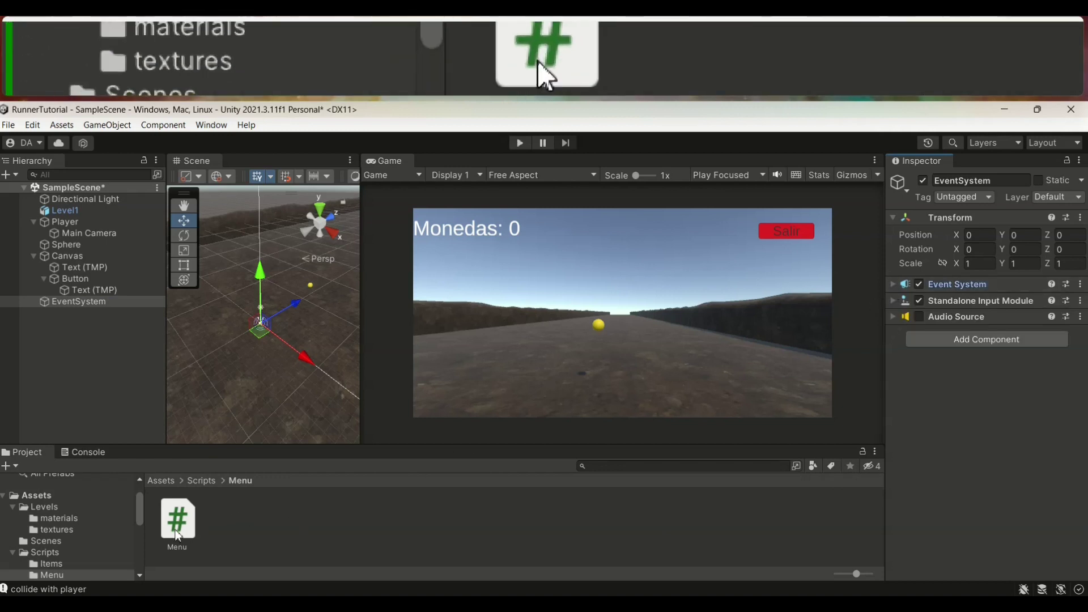
{"action": "left_click_drag", "start_coordinate": [1025, 353], "coordinate": [1022, 348]}
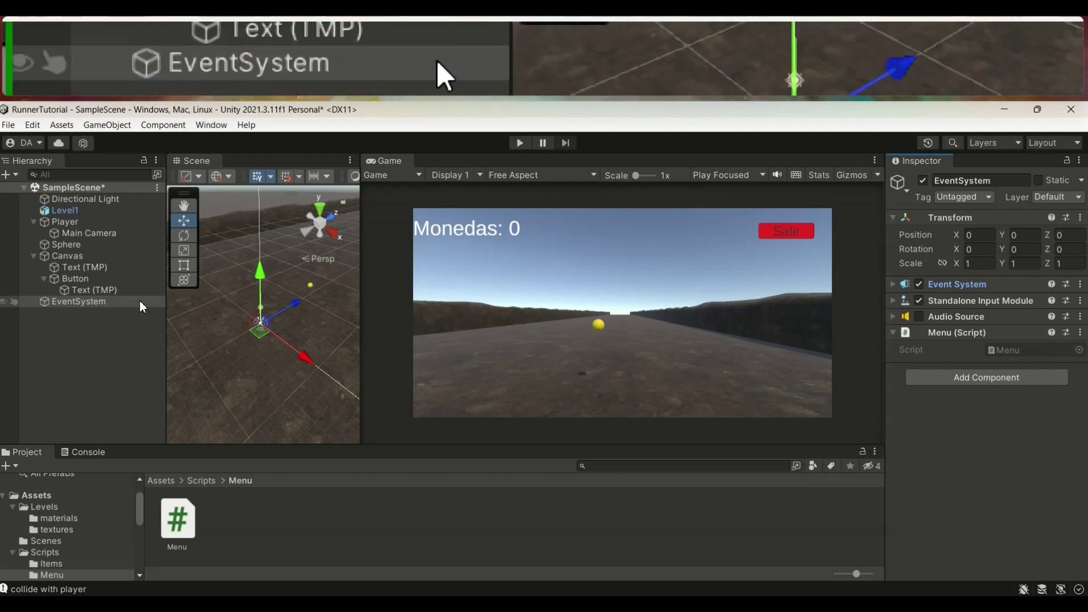
Add a new entry to the Button's On Click event list.
{"action": "left_click", "coordinate": [89, 283]}
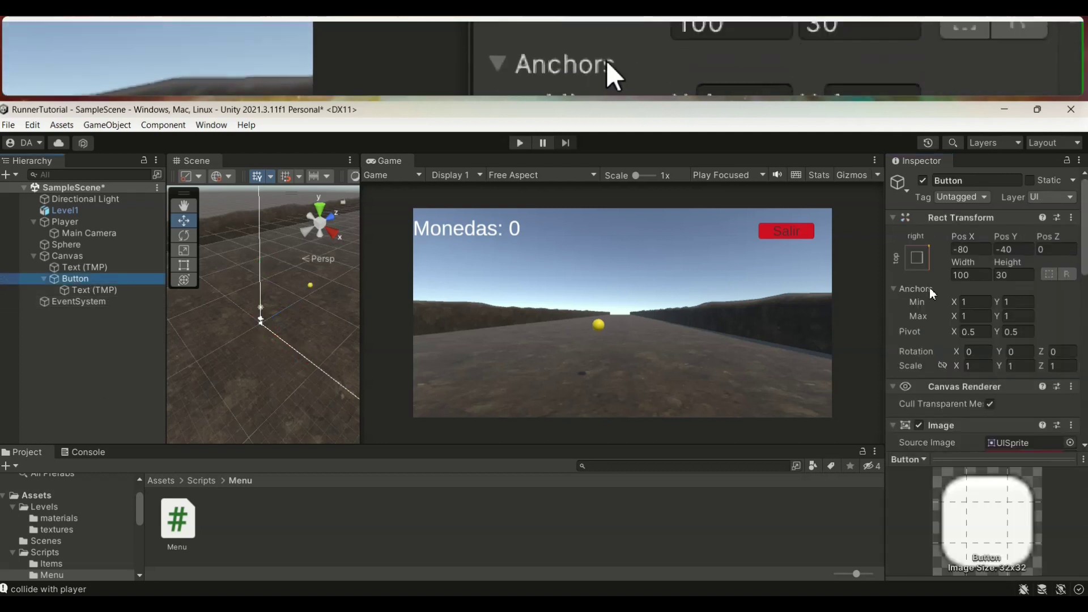
{"action": "scroll", "coordinate": [930, 287], "scroll_direction": "down", "scroll_amount": 2}
{"action": "scroll", "coordinate": [926, 274], "scroll_direction": "down", "scroll_amount": 2}
{"action": "scroll", "coordinate": [927, 273], "scroll_direction": "down", "scroll_amount": 2}
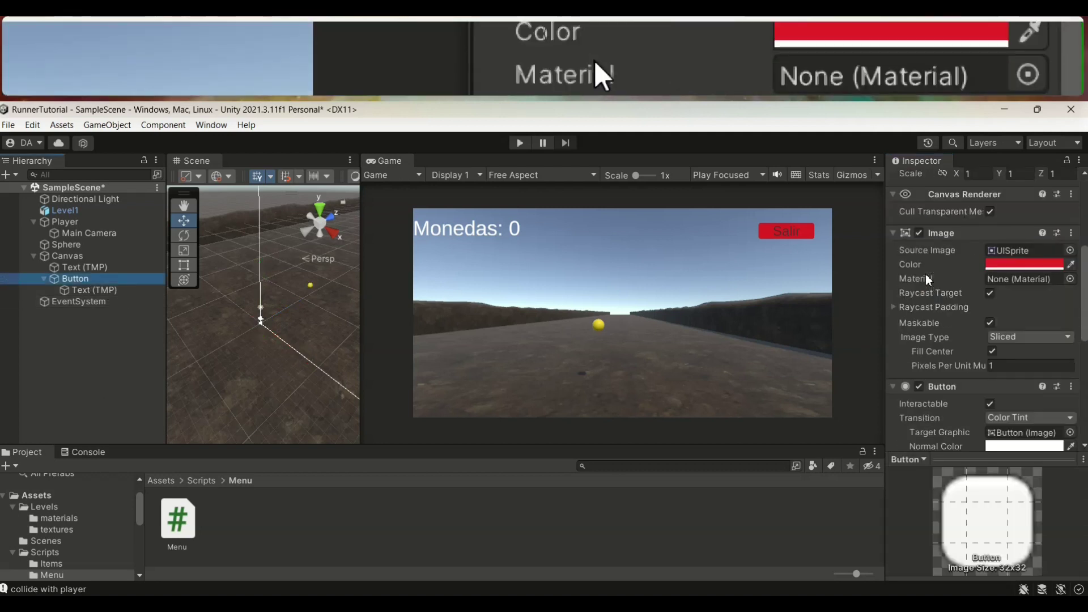
{"action": "scroll", "coordinate": [927, 274], "scroll_direction": "down", "scroll_amount": 3}
{"action": "scroll", "coordinate": [926, 274], "scroll_direction": "down", "scroll_amount": 2}
{"action": "scroll", "coordinate": [927, 275], "scroll_direction": "down", "scroll_amount": 3}
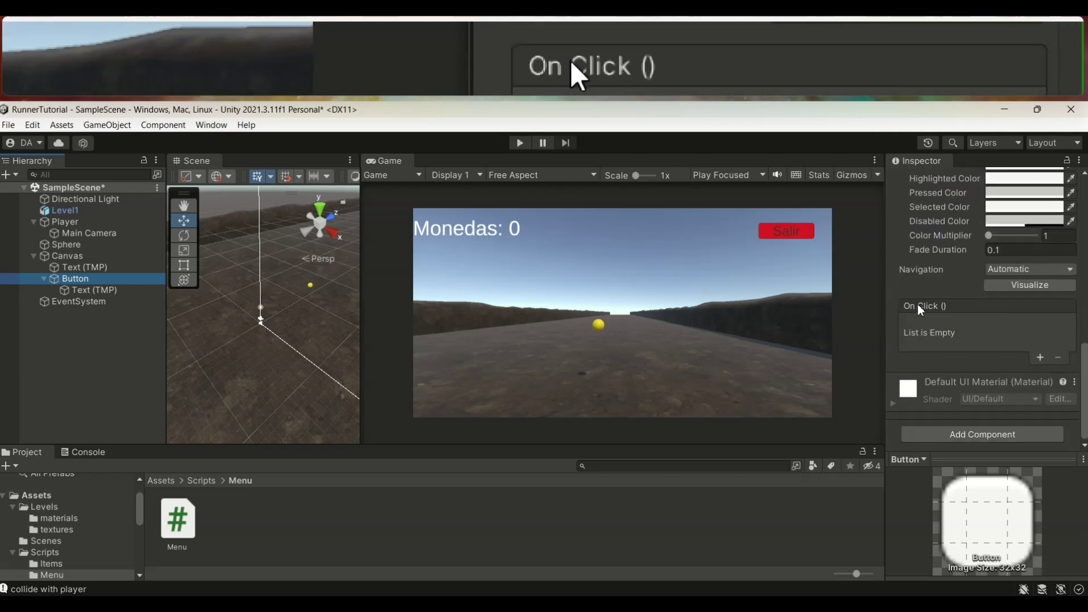
{"action": "left_click", "coordinate": [1041, 359]}
{"action": "left_click", "coordinate": [1041, 358]}
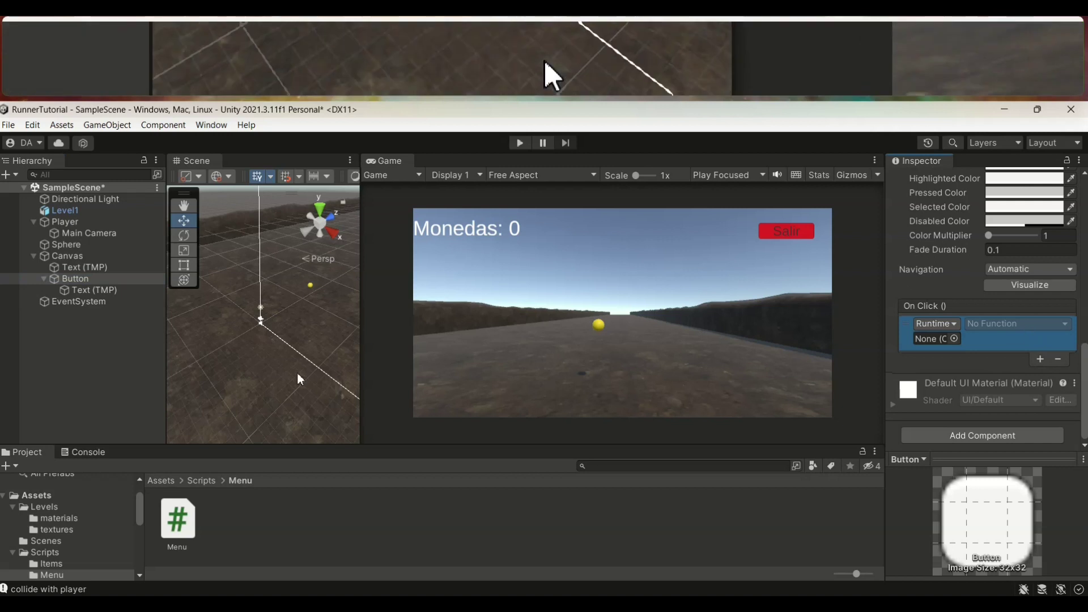
Set the On Click target to EventSystem and its function to Menu > QuitGame.
{"action": "mouse_move", "coordinate": [78, 303]}
{"action": "left_mouse_down"}
{"action": "mouse_move", "coordinate": [958, 351]}
{"action": "mouse_move", "coordinate": [935, 343]}
{"action": "left_mouse_up"}
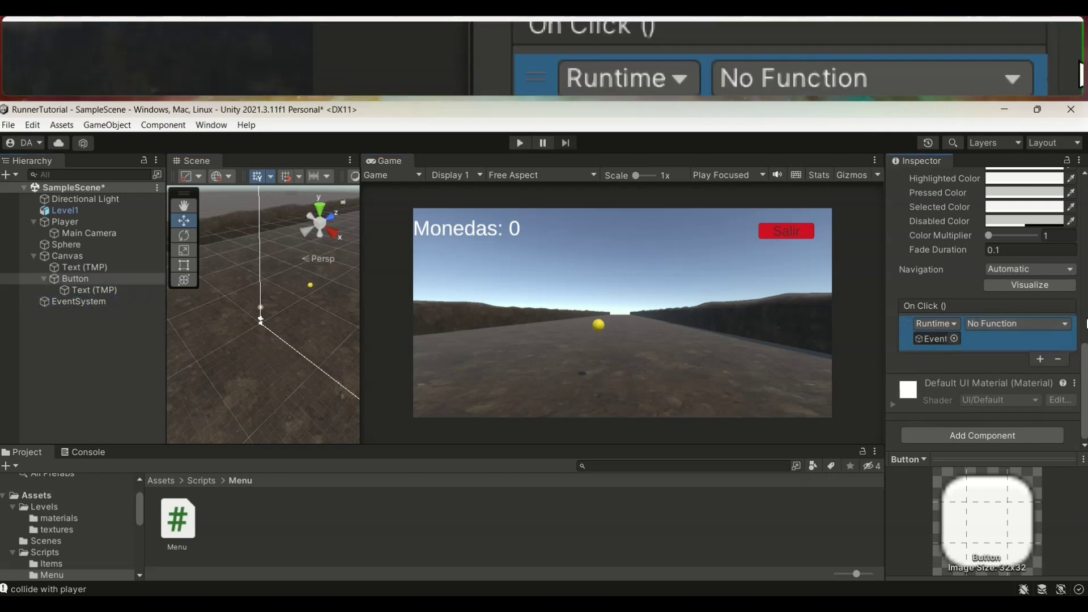
{"action": "left_click", "coordinate": [1065, 324]}
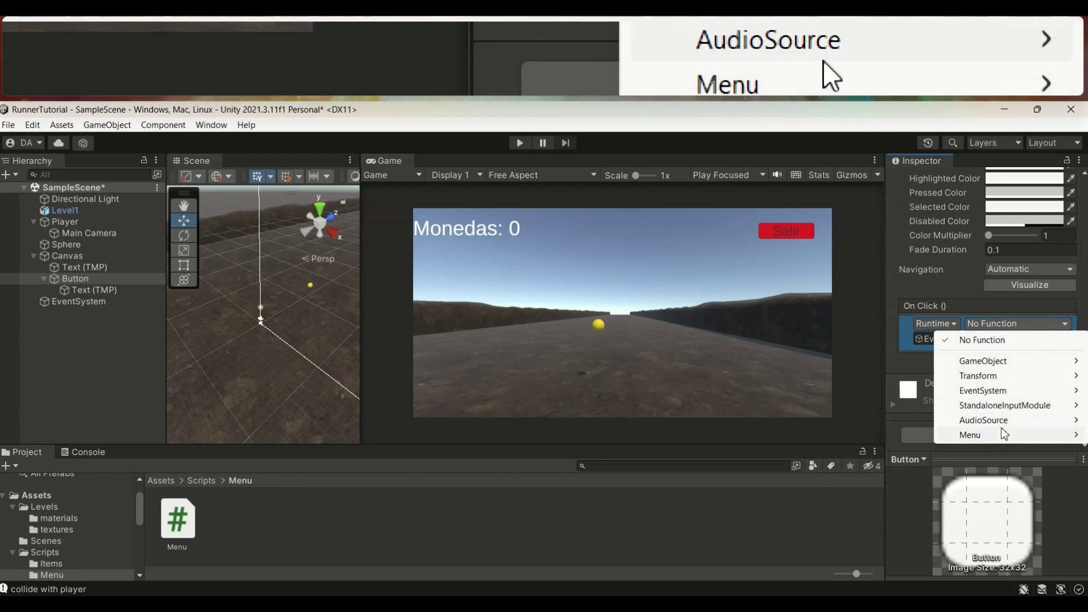
{"action": "mouse_move", "coordinate": [1004, 435]}
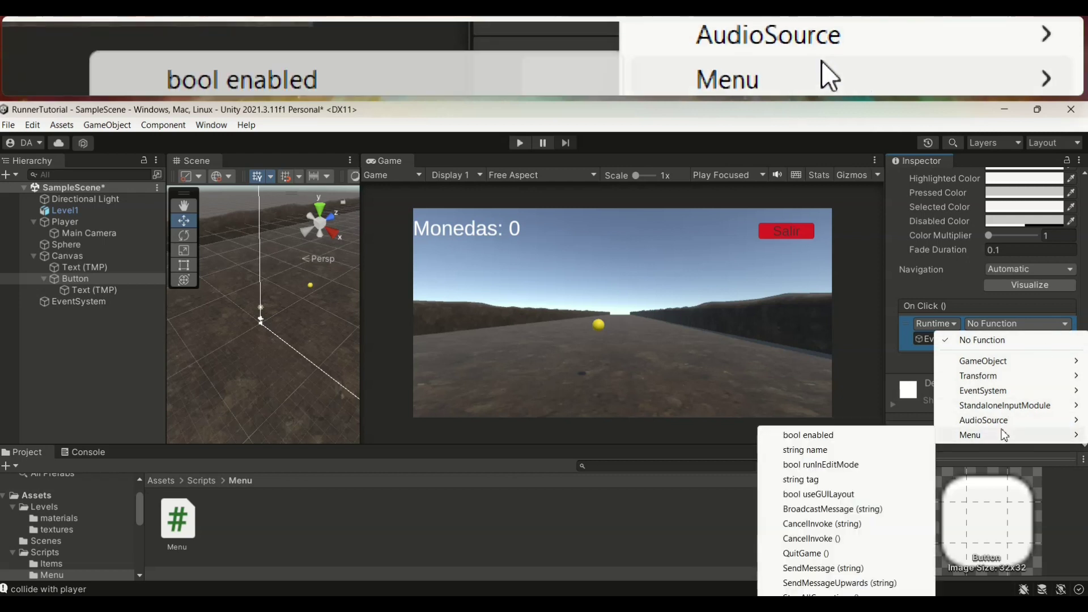
{"action": "left_click", "coordinate": [824, 555]}
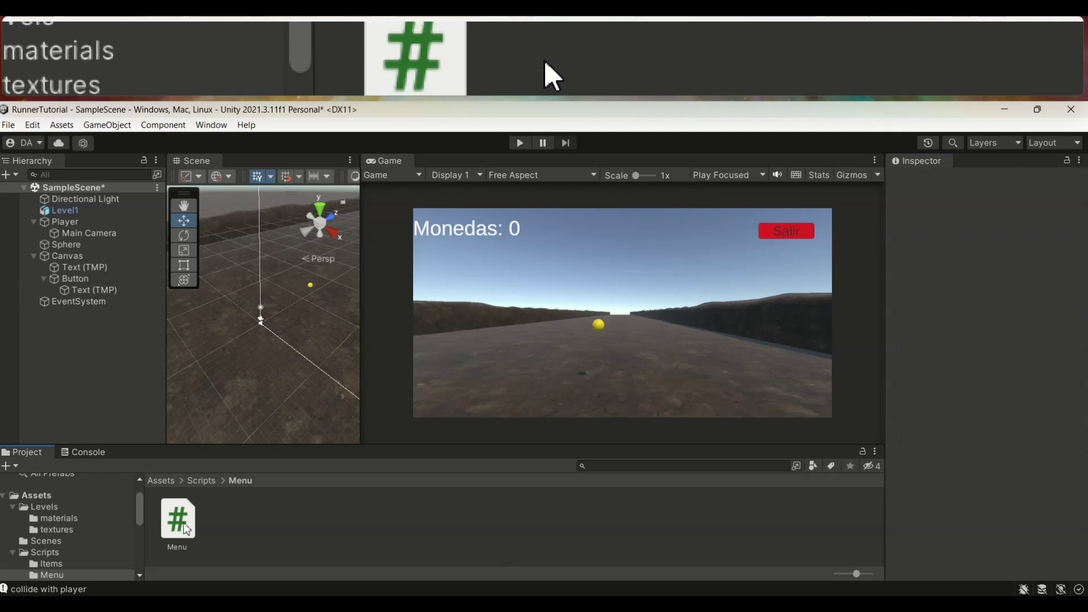
Preview the Menu script, then play-test the game to Monedas: 2 and stop it.
{"action": "left_click", "coordinate": [190, 522]}
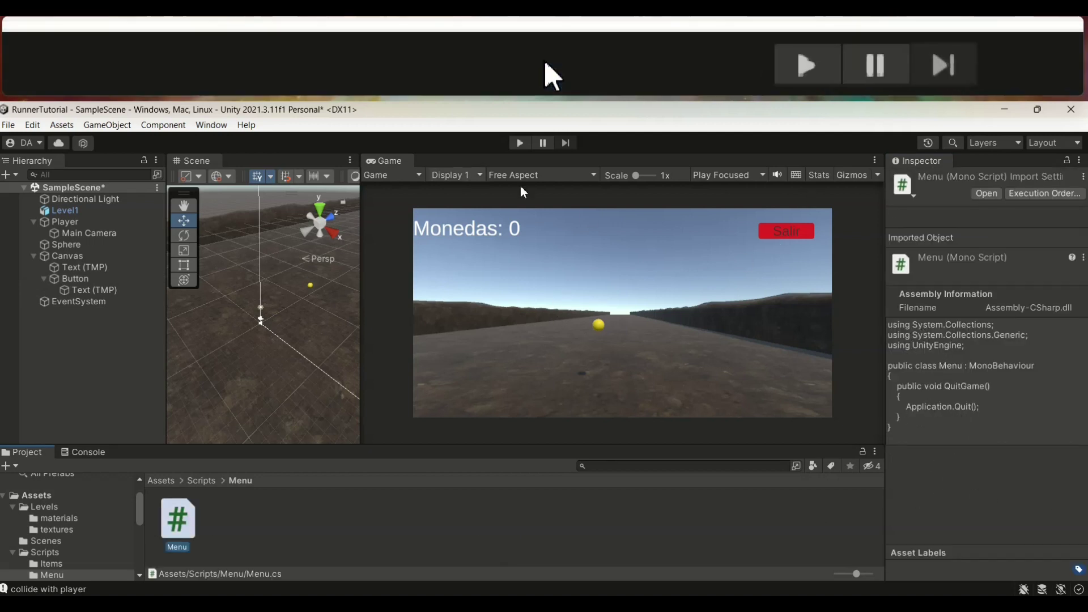
{"action": "left_click", "coordinate": [521, 145]}
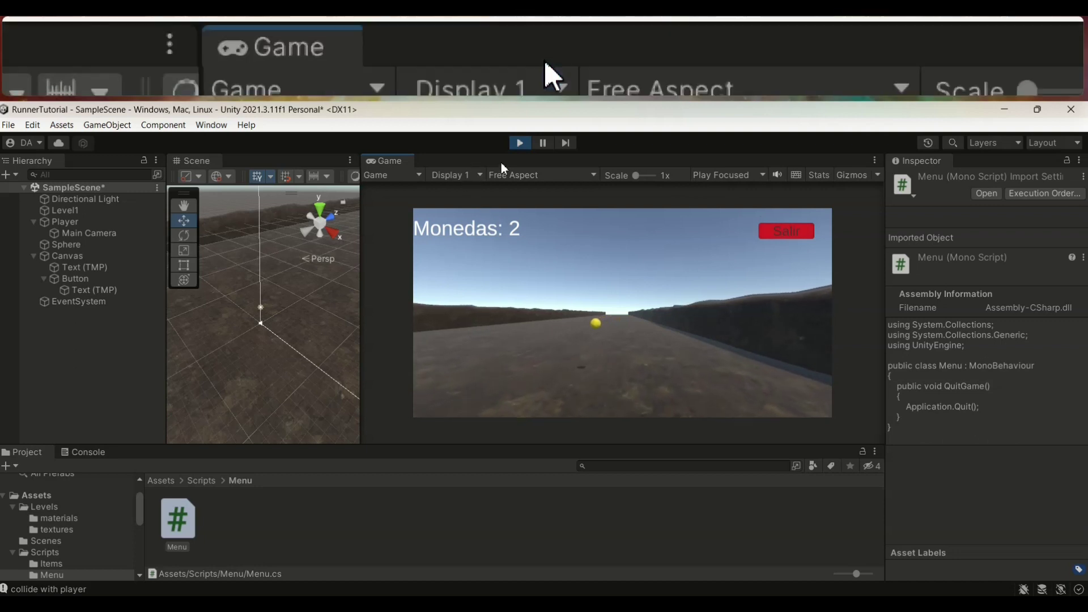
{"action": "left_click", "coordinate": [518, 145]}
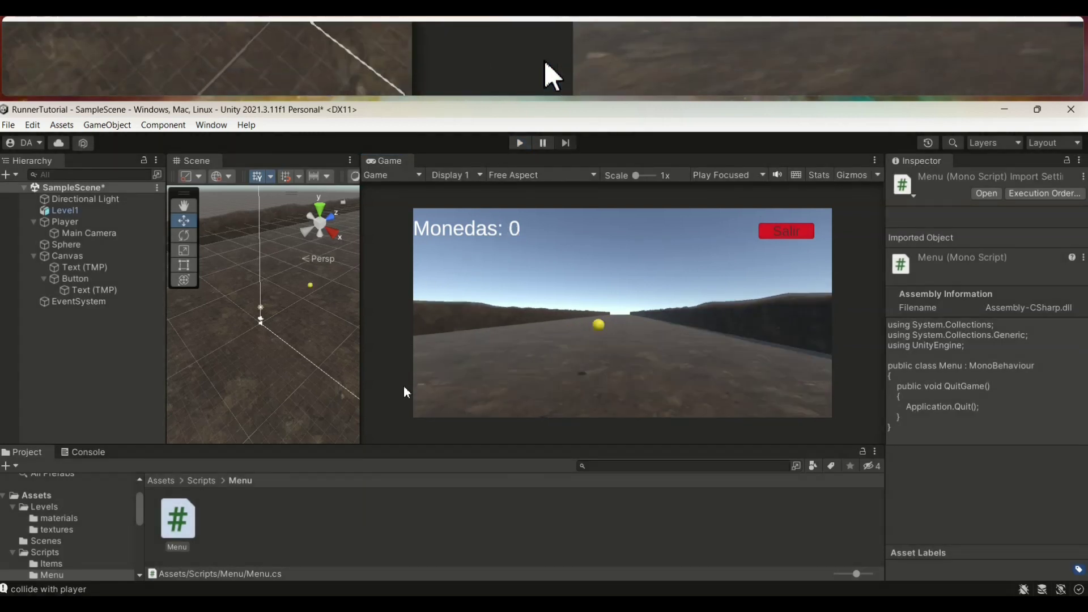
{"action": "left_click_drag", "start_coordinate": [364, 383], "coordinate": [358, 382]}
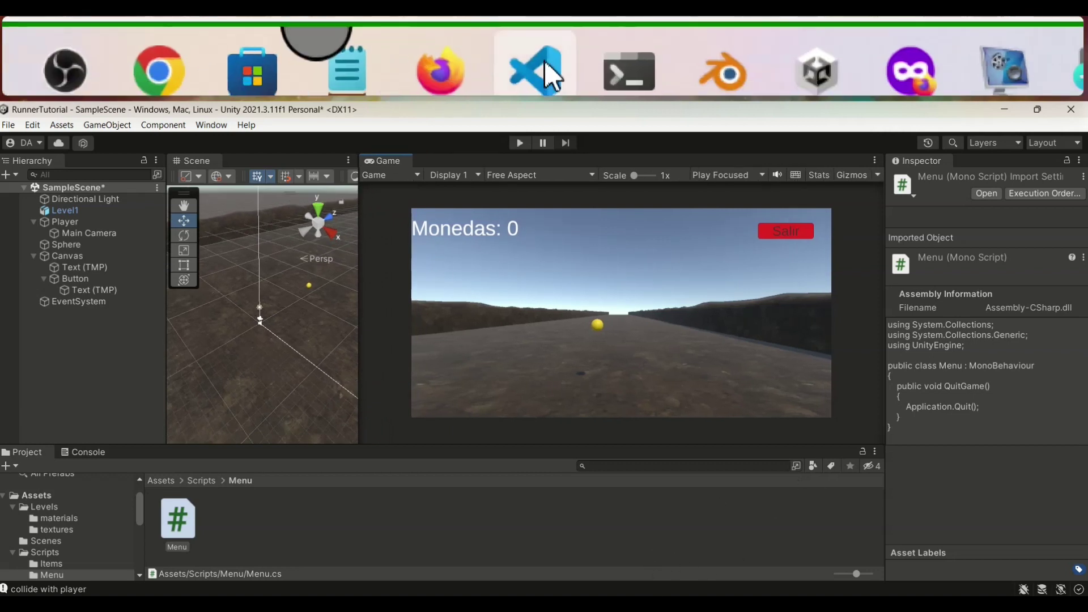
In Coin.cs, highlight the if (Score.coins>2) condition and the SceneManager.LoadScene(1) call.
{"action": "left_click", "coordinate": [545, 11]}
{"action": "scroll", "coordinate": [244, 356], "scroll_direction": "down", "scroll_amount": 1}
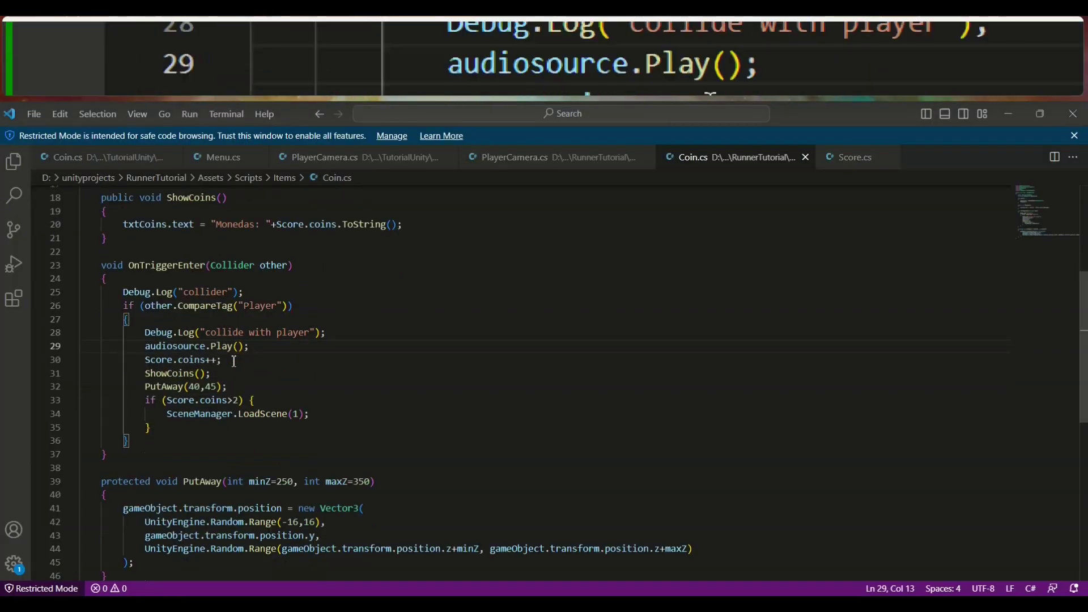
{"action": "left_click_drag", "start_coordinate": [146, 400], "coordinate": [253, 401]}
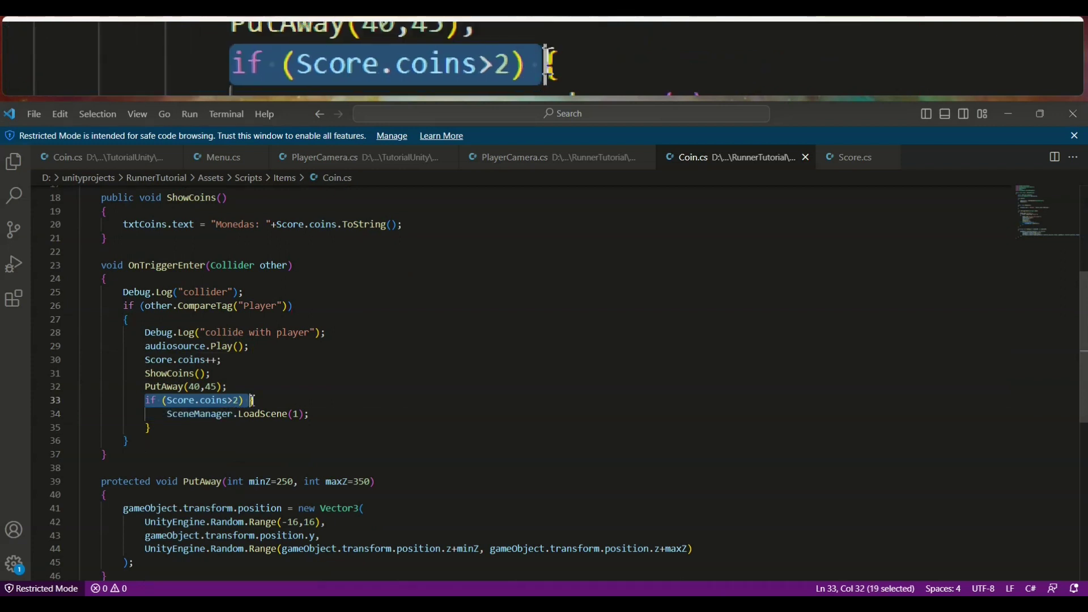
{"action": "left_click", "coordinate": [254, 390]}
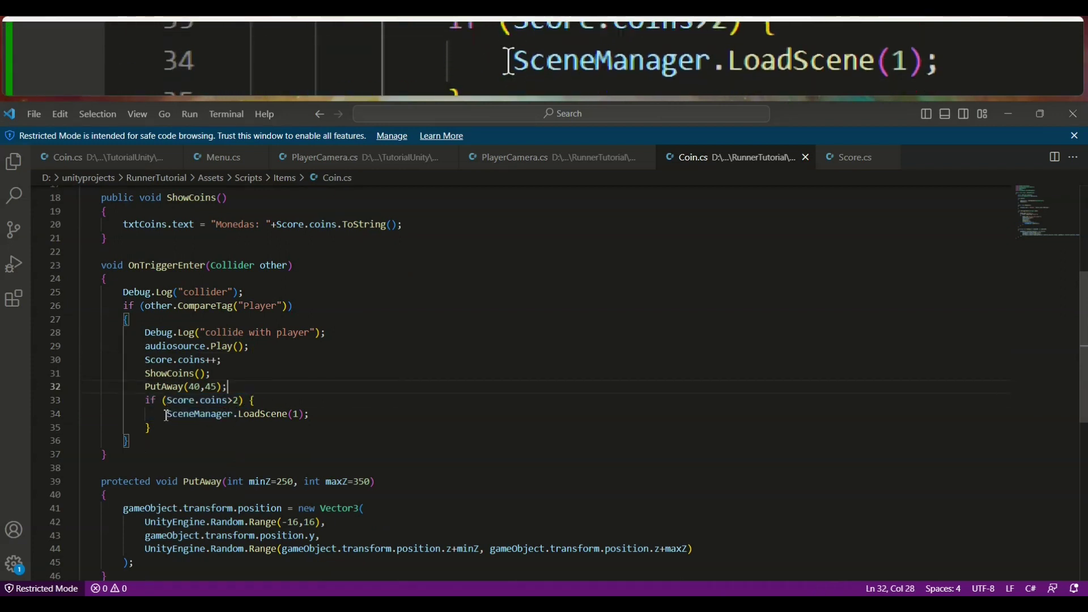
{"action": "left_click_drag", "start_coordinate": [166, 416], "coordinate": [311, 414]}
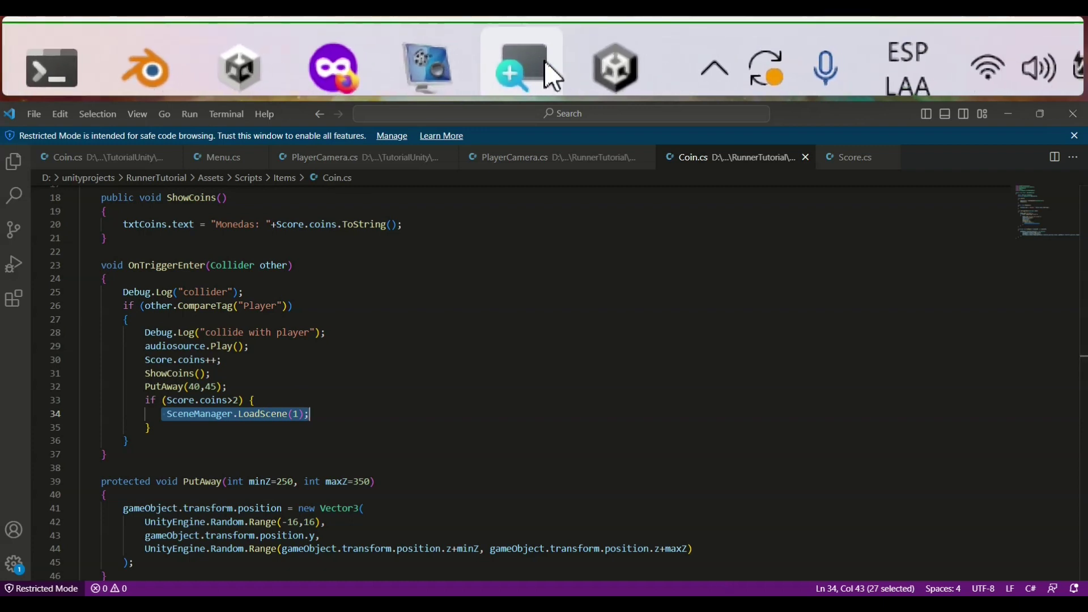
Back in Unity, widen the Scene view and Hierarchy, and save SampleScene.
{"action": "left_click", "coordinate": [830, 605]}
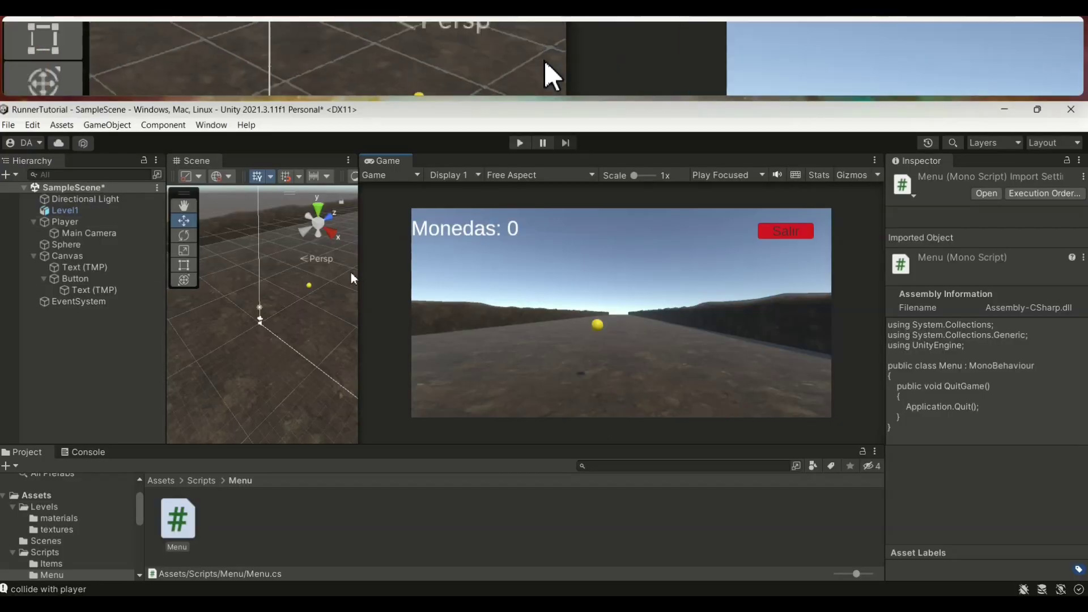
{"action": "left_click_drag", "start_coordinate": [357, 272], "coordinate": [402, 273]}
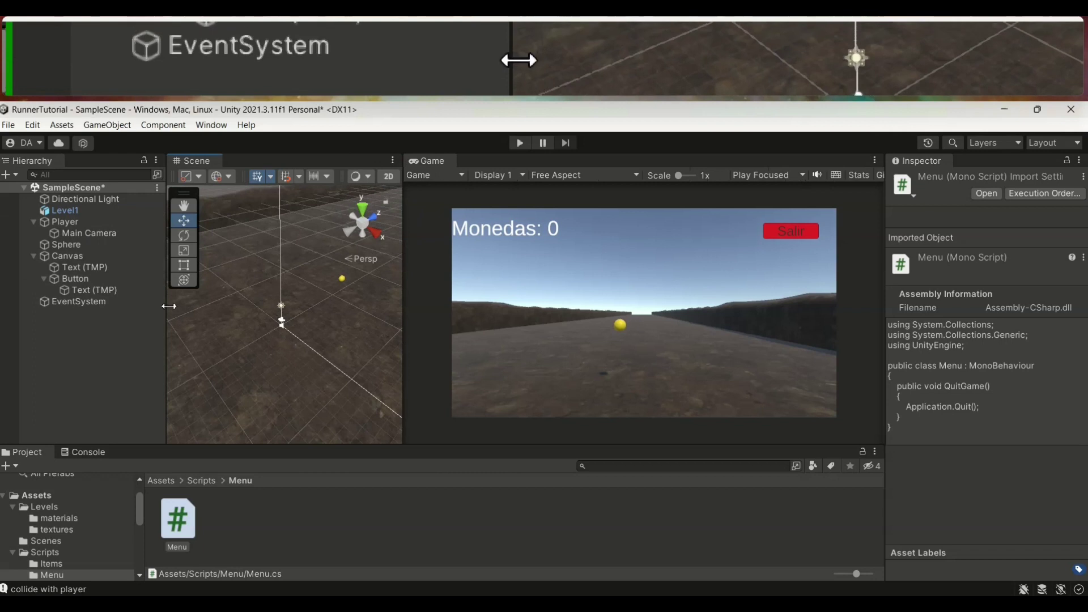
{"action": "left_click_drag", "start_coordinate": [169, 306], "coordinate": [192, 306]}
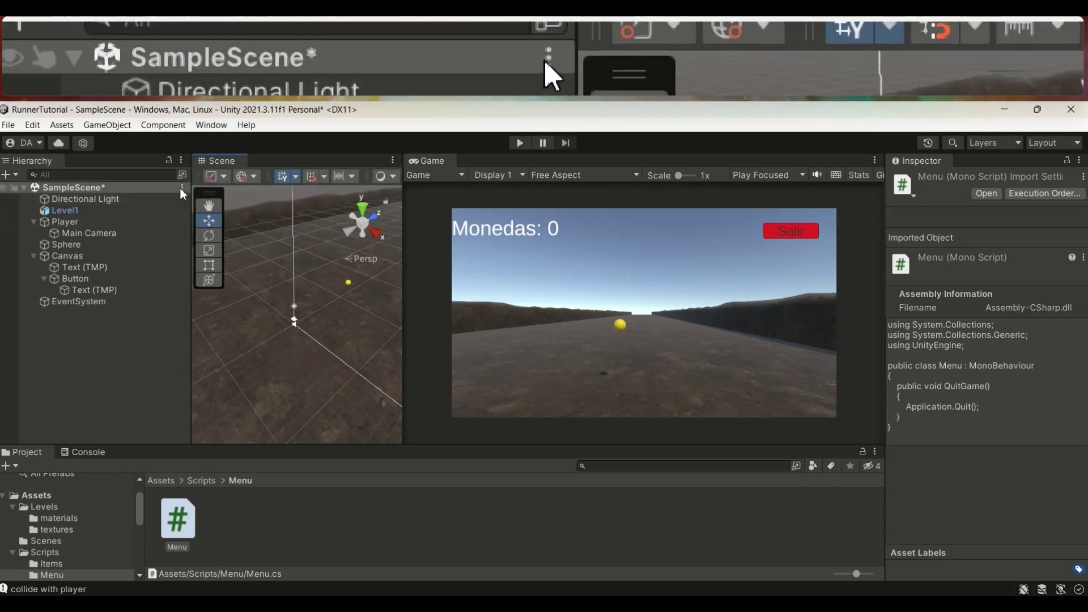
{"action": "left_click", "coordinate": [182, 187]}
{"action": "left_click", "coordinate": [215, 217]}
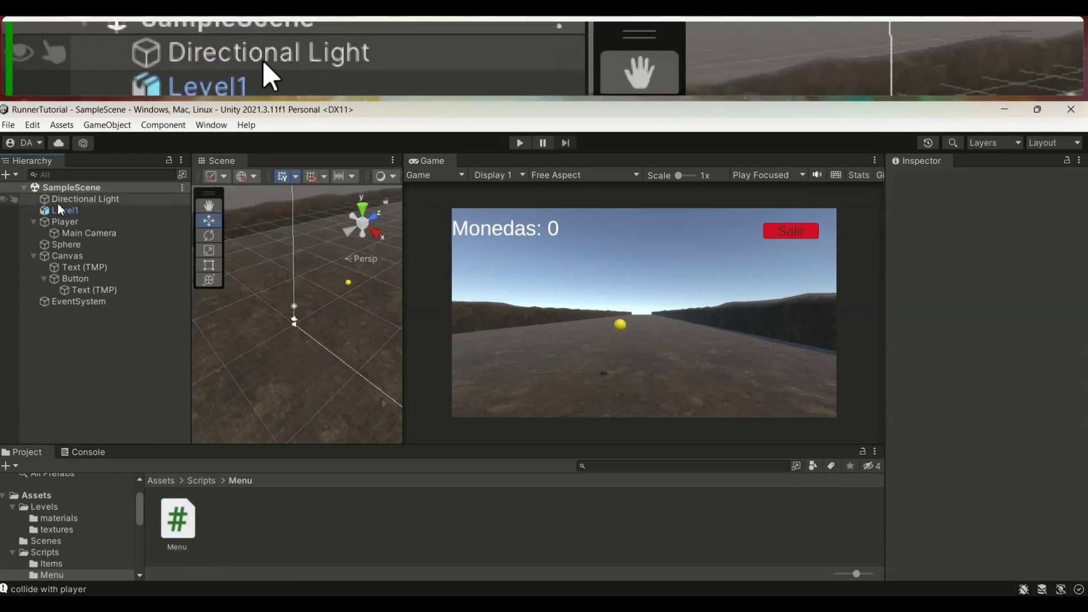
Collapse the Player and Canvas entries and add a new empty scene.
{"action": "left_click", "coordinate": [34, 222]}
{"action": "left_click", "coordinate": [34, 244]}
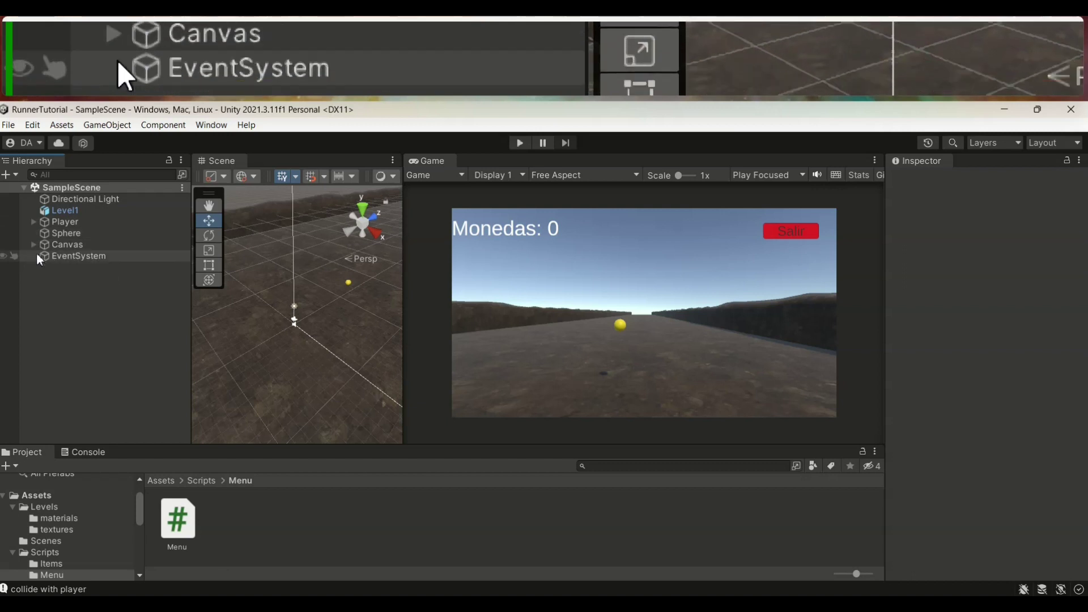
{"action": "left_click", "coordinate": [182, 188]}
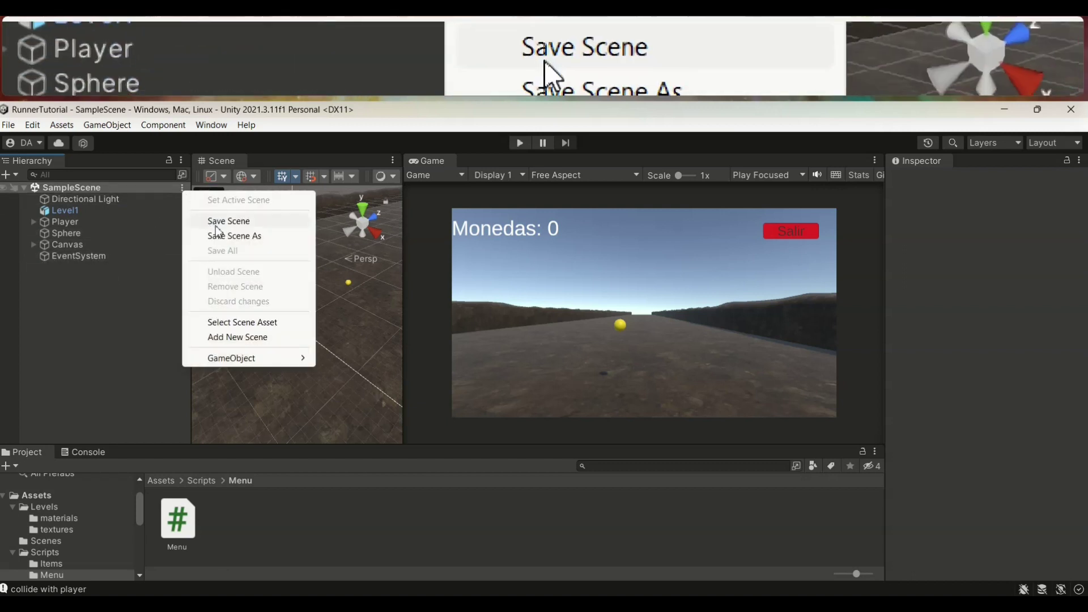
{"action": "left_click", "coordinate": [244, 337]}
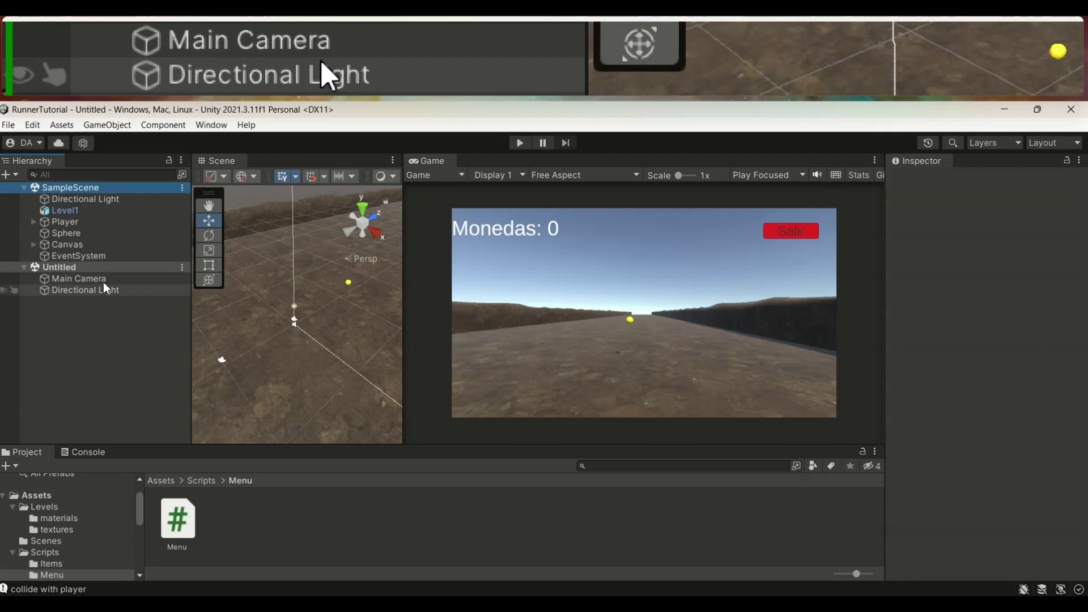
Copy the six SampleScene objects into Untitled and delete its default Main Camera and Directional Light.
{"action": "left_click", "coordinate": [73, 199]}
{"action": "left_click", "coordinate": [82, 257], "text": "shift"}
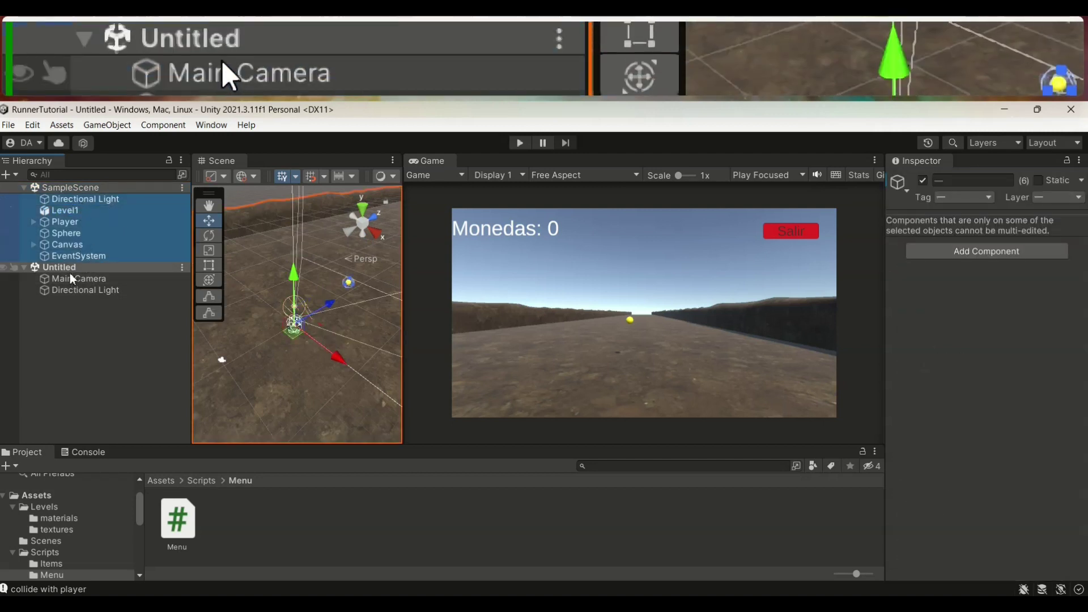
{"action": "left_click_drag", "start_coordinate": [84, 216], "coordinate": [70, 273]}
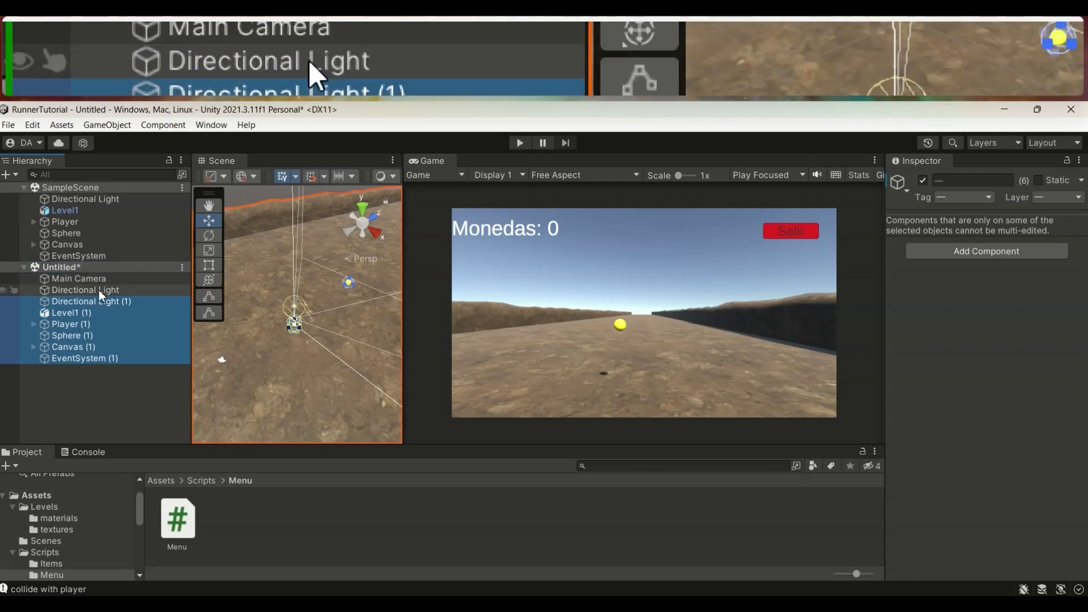
{"action": "left_click", "coordinate": [91, 281]}
{"action": "key", "text": "Delete"}
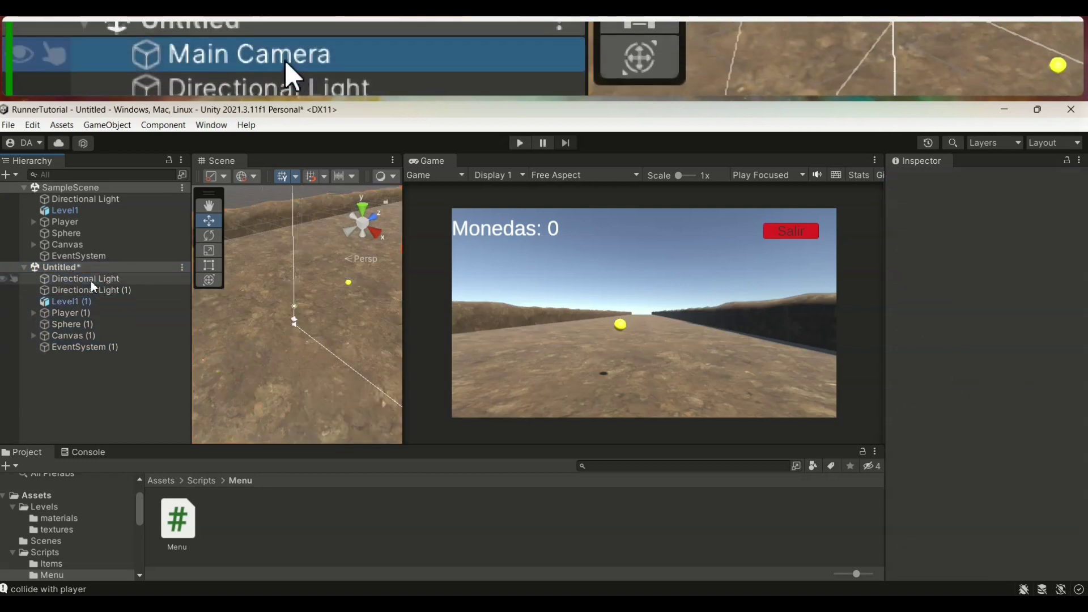
{"action": "left_click", "coordinate": [92, 284]}
{"action": "key", "text": "Delete"}
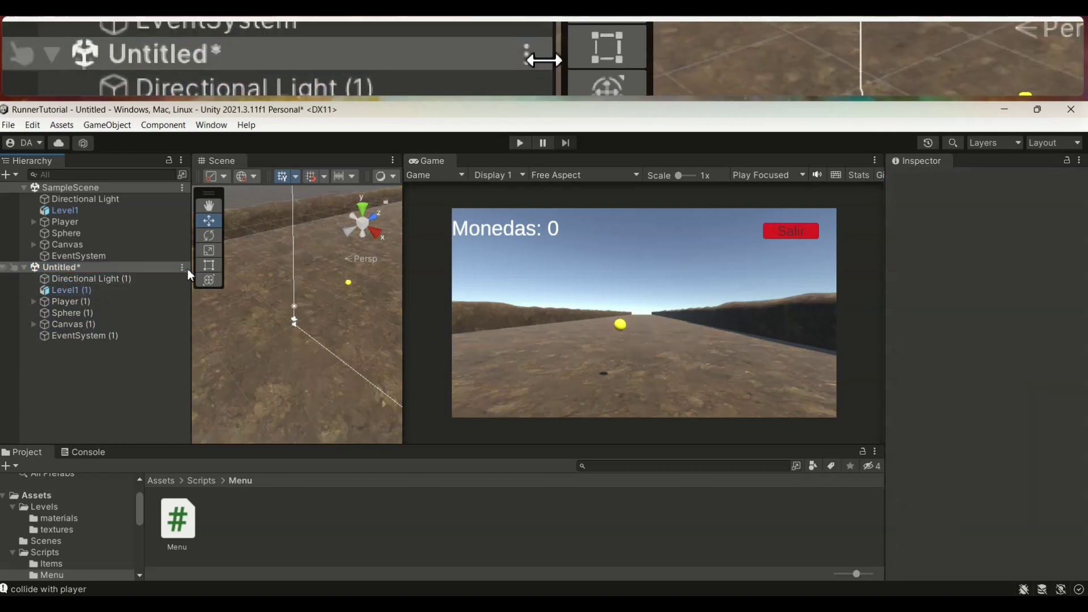
{"action": "left_click", "coordinate": [182, 267]}
Save the Untitled scene as Level2 in the Levels folder.
{"action": "left_click", "coordinate": [215, 299]}
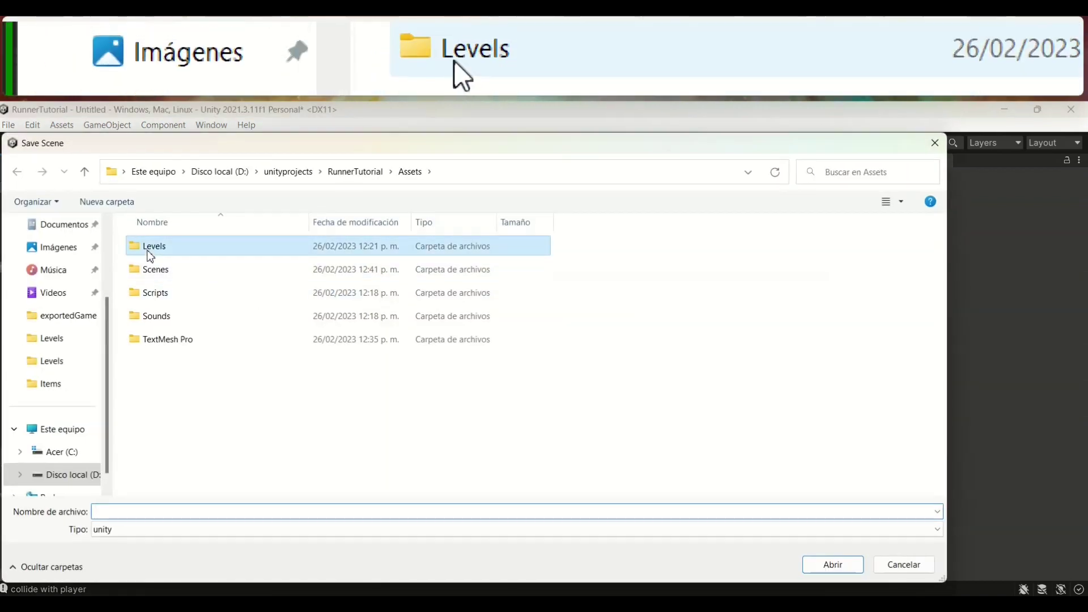
{"action": "double_click", "coordinate": [149, 252]}
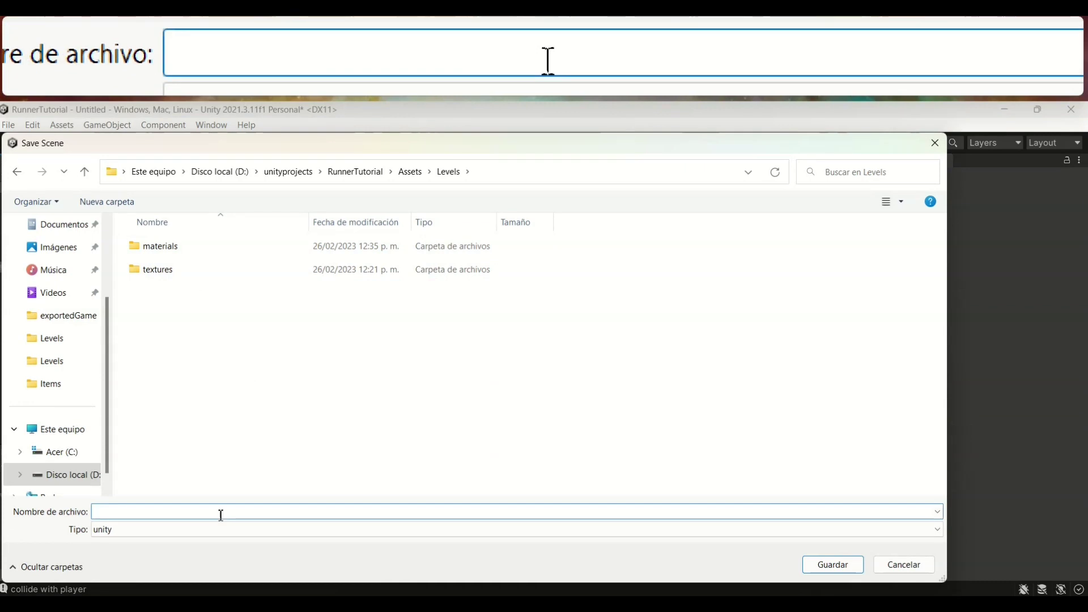
{"action": "type", "text": "Level2"}
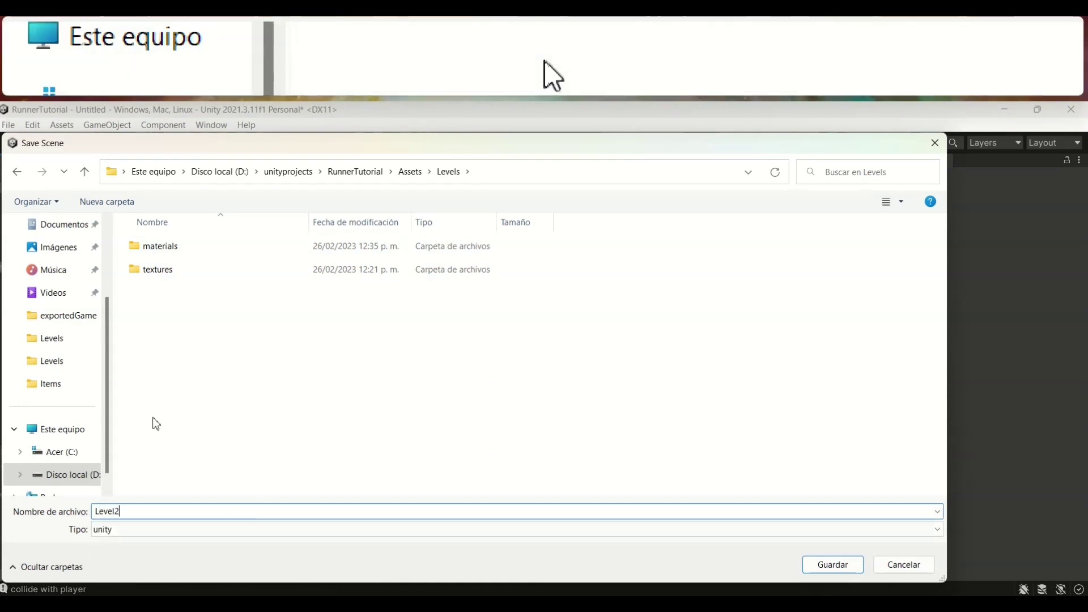
{"action": "left_click", "coordinate": [821, 568]}
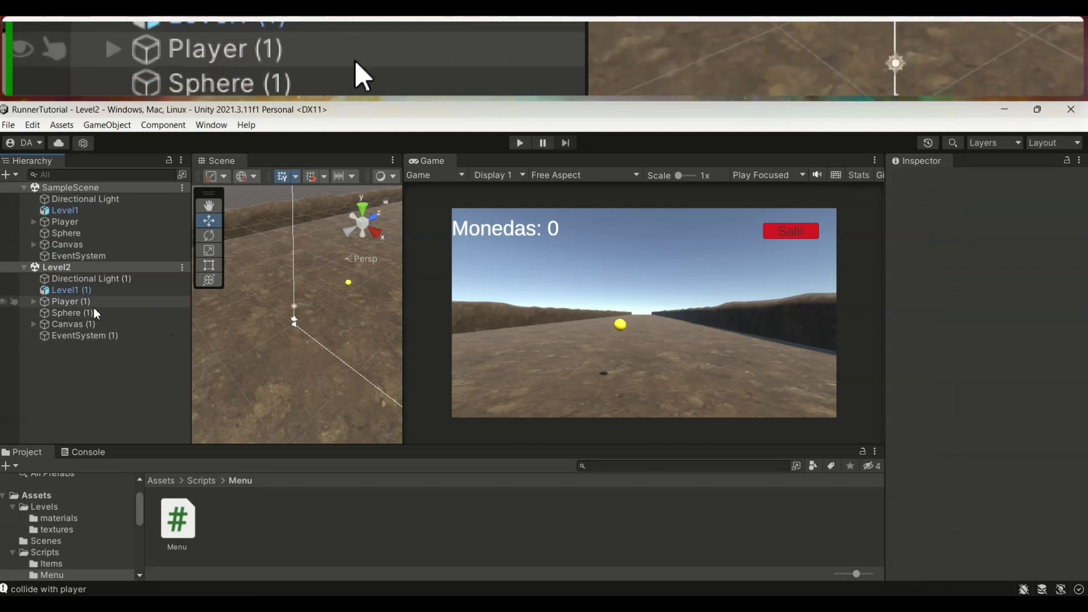
Expand Player (1) and unload SampleScene from the Hierarchy.
{"action": "left_click", "coordinate": [33, 302]}
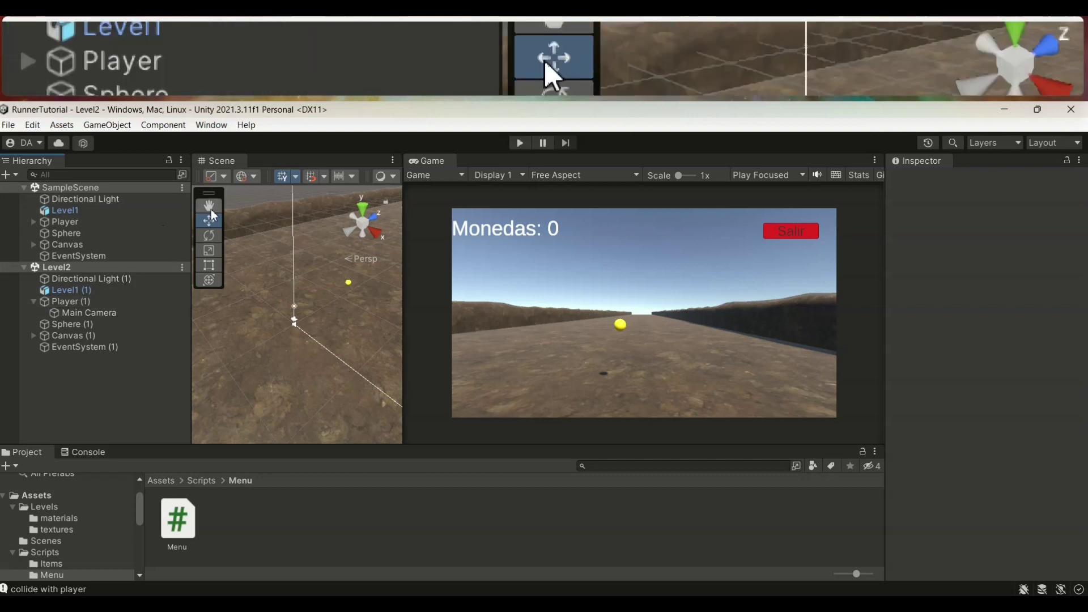
{"action": "left_click", "coordinate": [182, 187]}
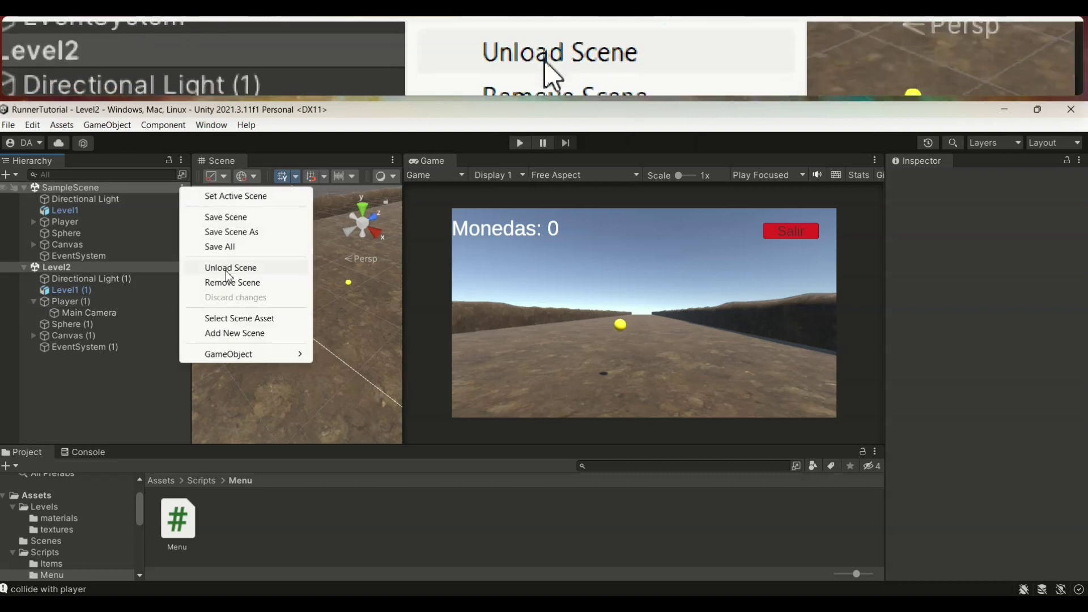
{"action": "left_click", "coordinate": [222, 268]}
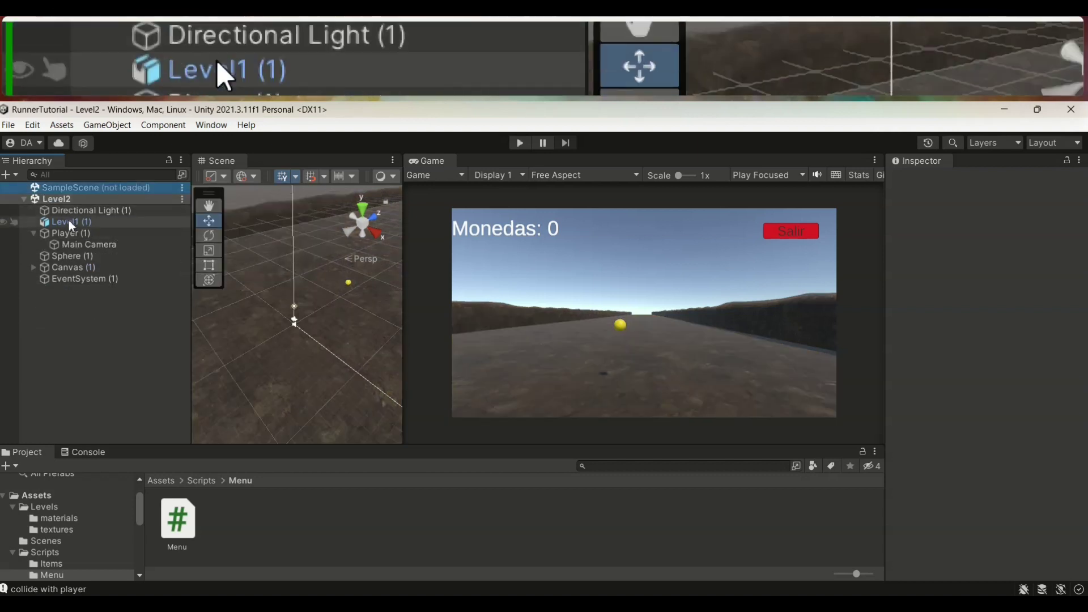
Edit Player (1)'s Mov value, select Sphere (1), and switch to an orthographic Top view.
{"action": "left_click", "coordinate": [67, 233]}
{"action": "left_click", "coordinate": [1030, 477]}
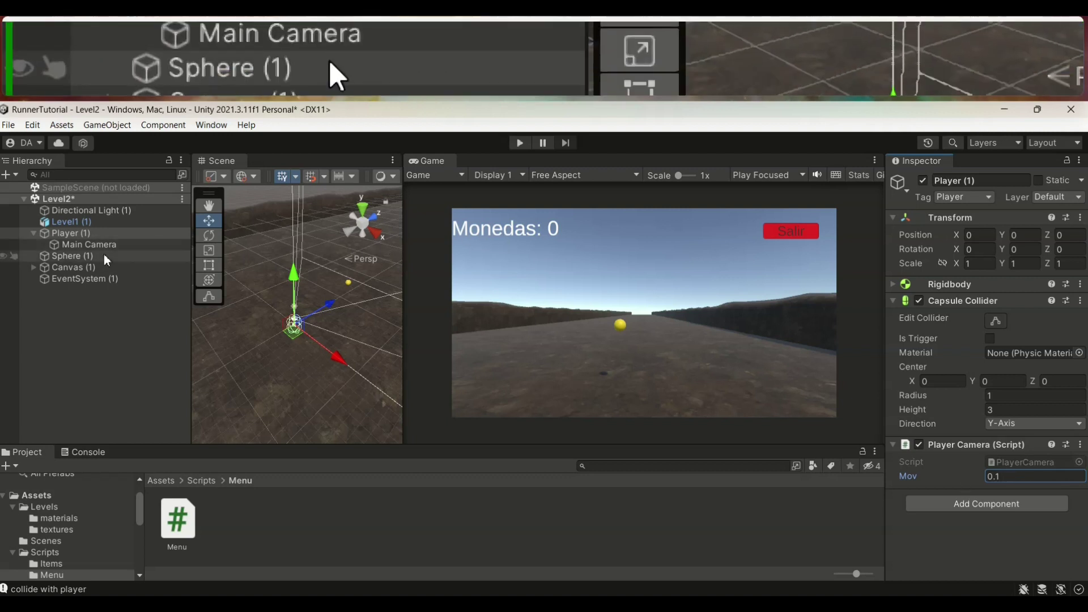
{"action": "left_click", "coordinate": [84, 258]}
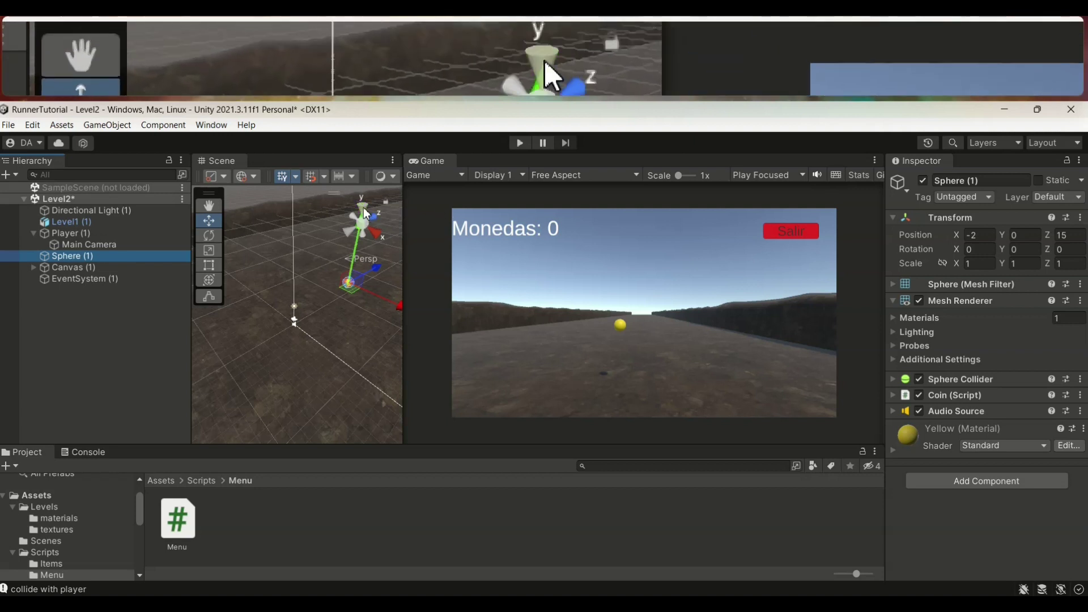
{"action": "left_click", "coordinate": [363, 208]}
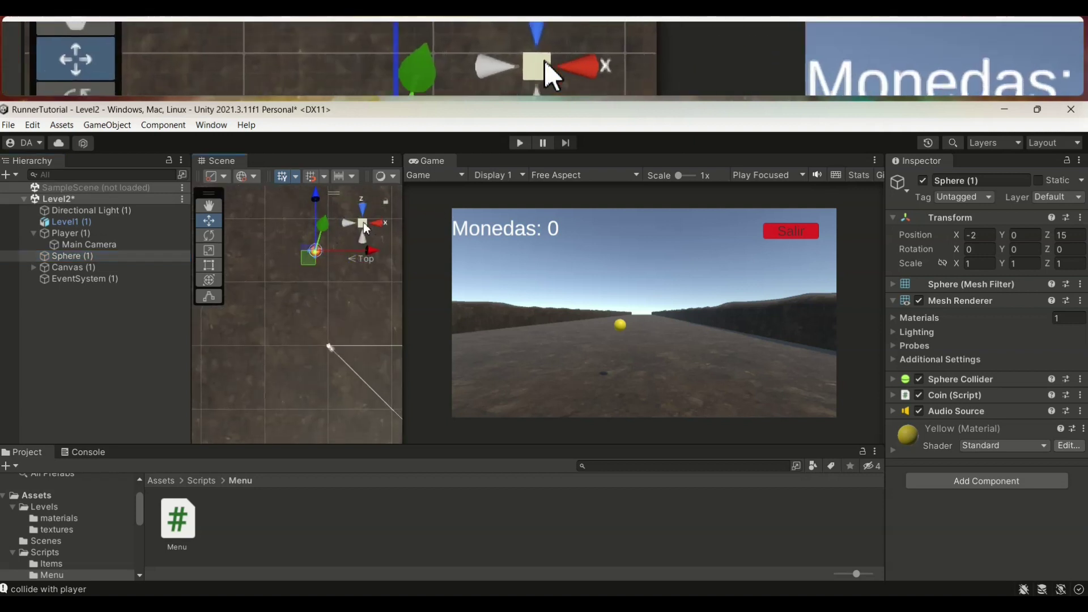
{"action": "left_click", "coordinate": [363, 222]}
Move the coin sphere right to X 7.3 and far down the track.
{"action": "left_click_drag", "start_coordinate": [324, 281], "coordinate": [345, 287]}
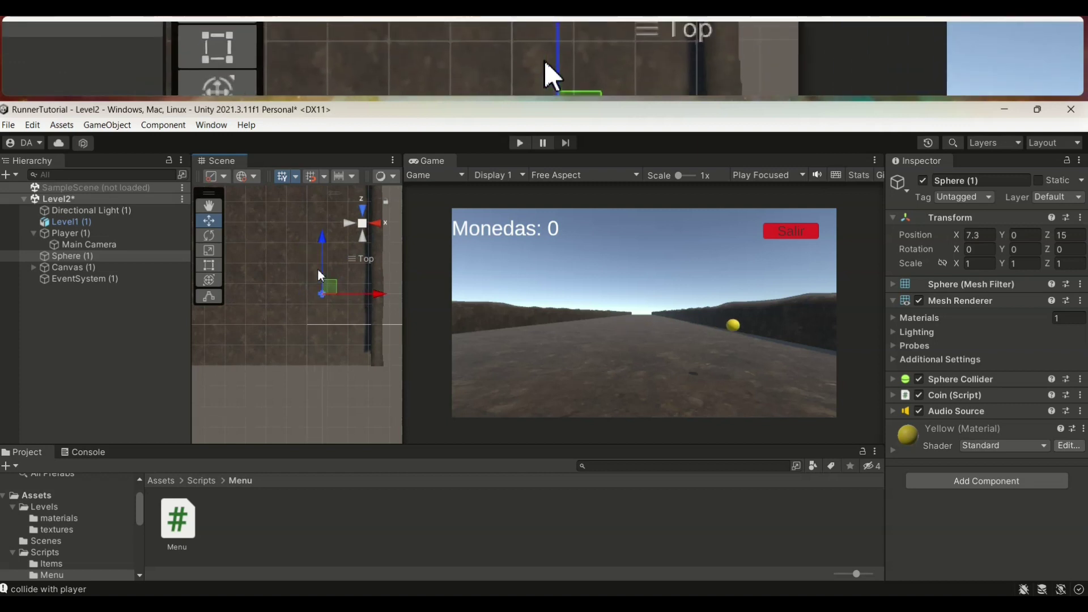
{"action": "left_click_drag", "start_coordinate": [321, 264], "coordinate": [329, 266]}
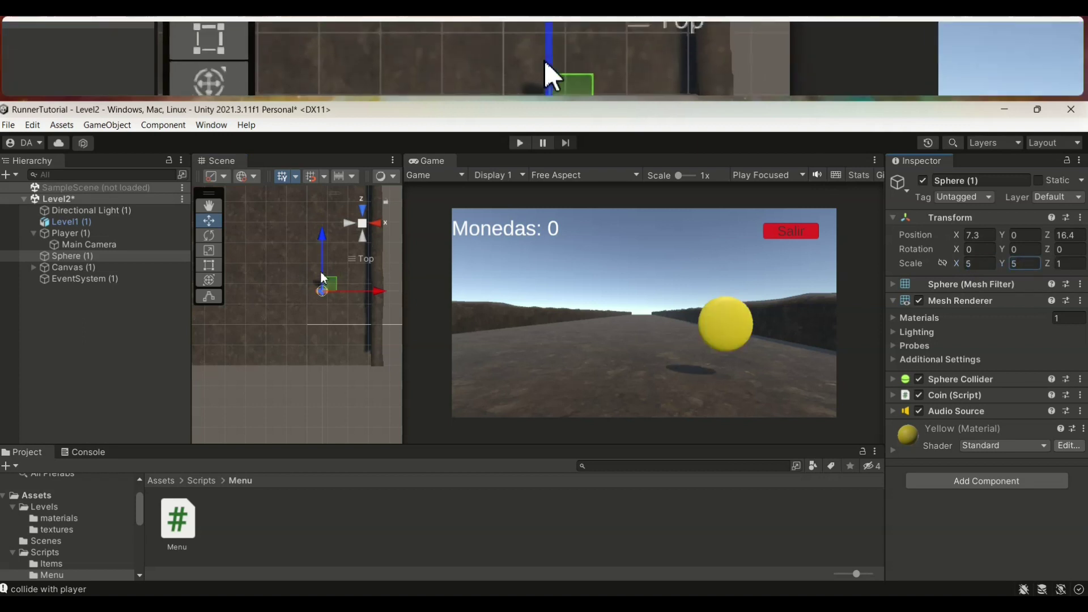
{"action": "left_click_drag", "start_coordinate": [321, 261], "coordinate": [321, 181]}
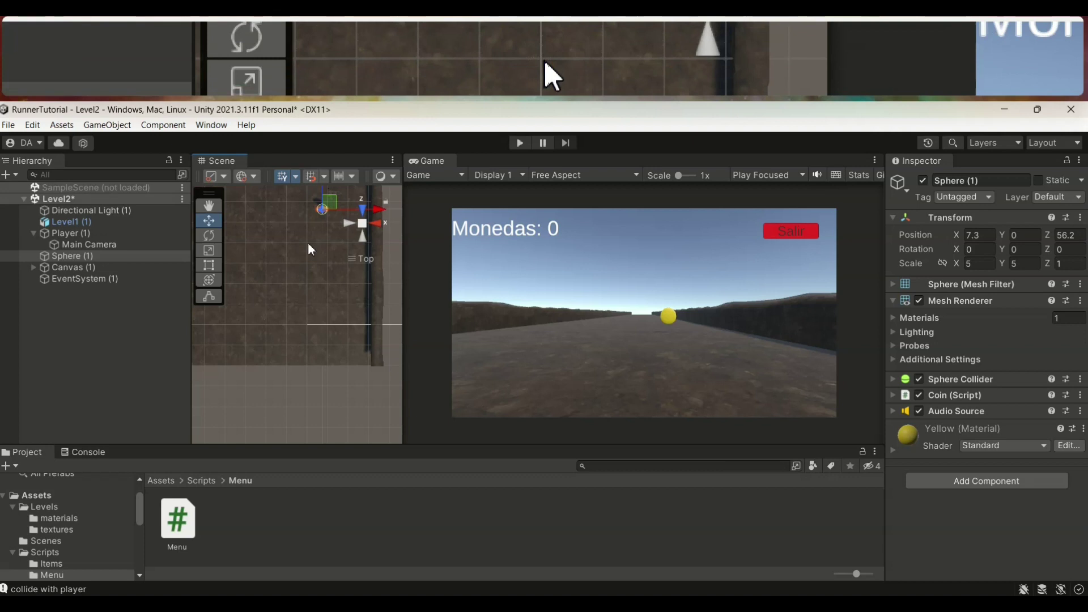
Halve the Level1 (1) ground track's width by setting its Scale X to 50.
{"action": "left_click", "coordinate": [295, 315]}
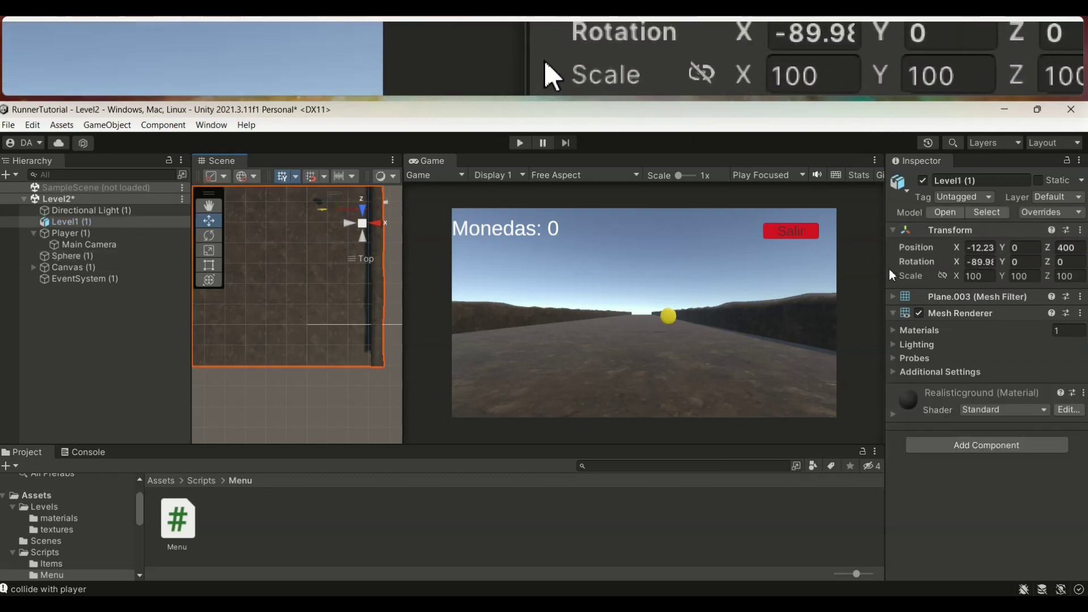
{"action": "left_click_drag", "start_coordinate": [884, 267], "coordinate": [866, 267]}
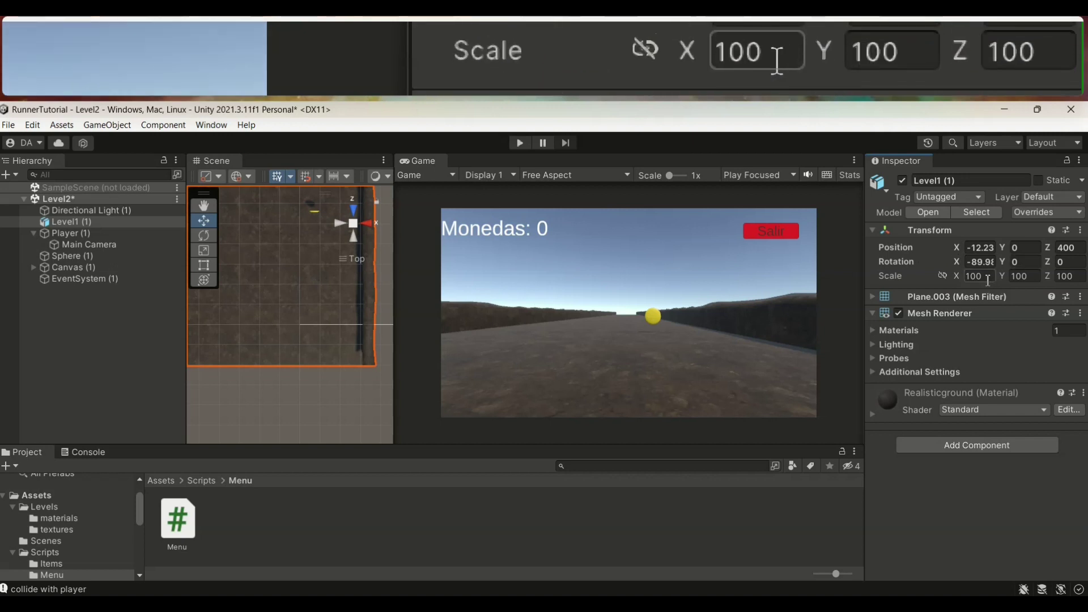
{"action": "type", "text": "50"}
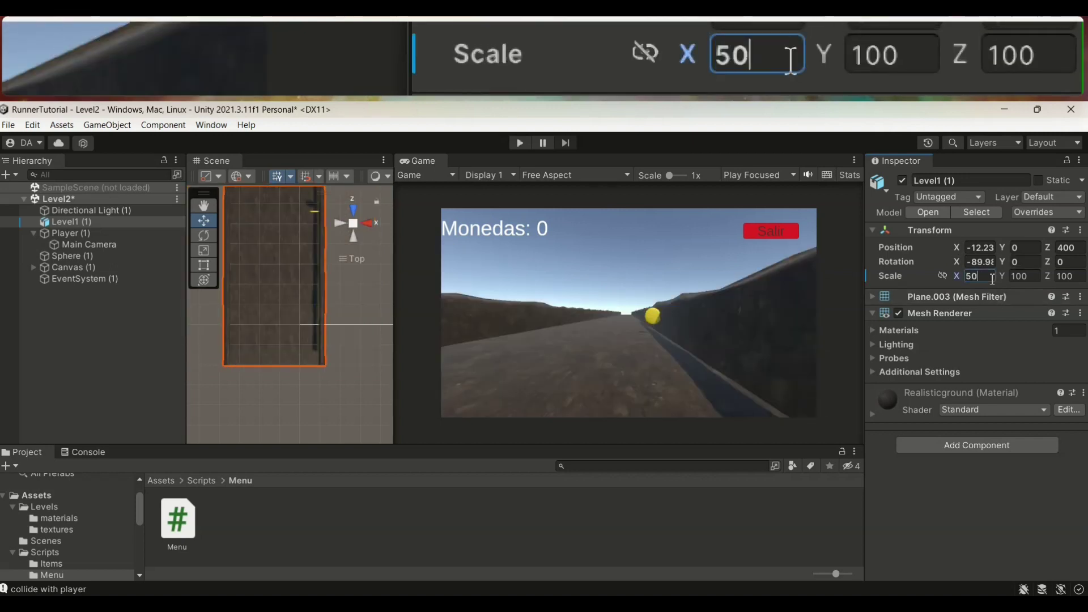
{"action": "key", "text": "Return"}
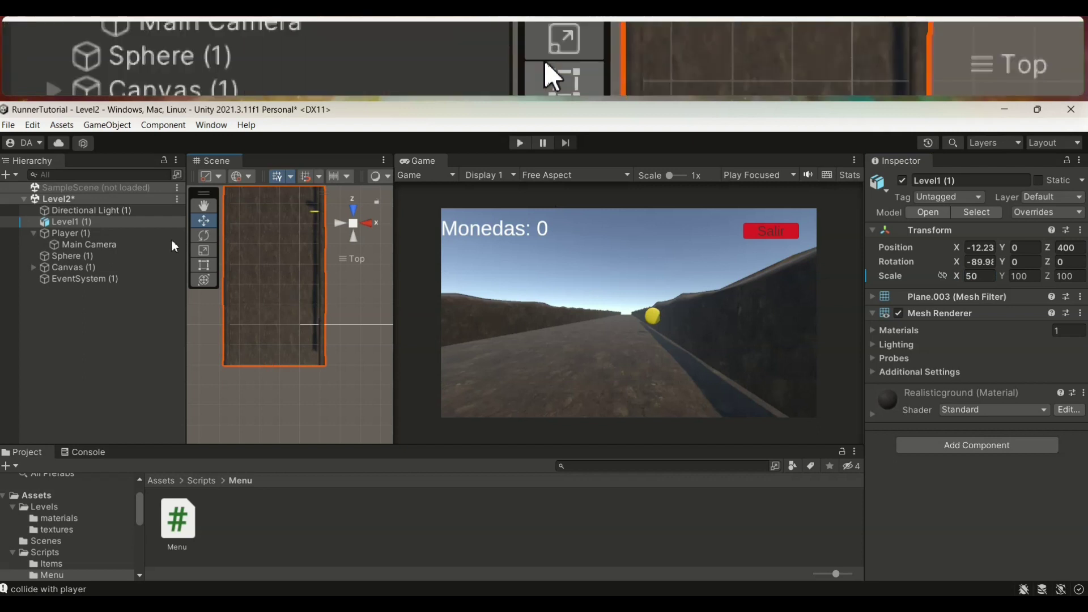
Shift the track right to X 5 and save the Level2 scene.
{"action": "scroll", "coordinate": [322, 263], "scroll_direction": "down", "scroll_amount": 5}
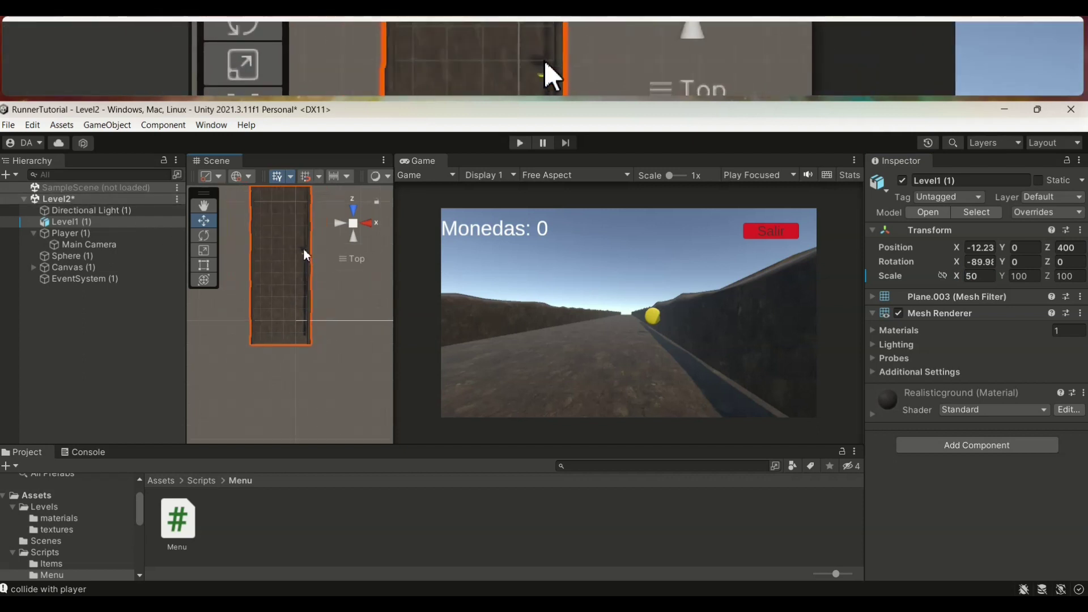
{"action": "scroll", "coordinate": [274, 264], "scroll_direction": "down", "scroll_amount": 3}
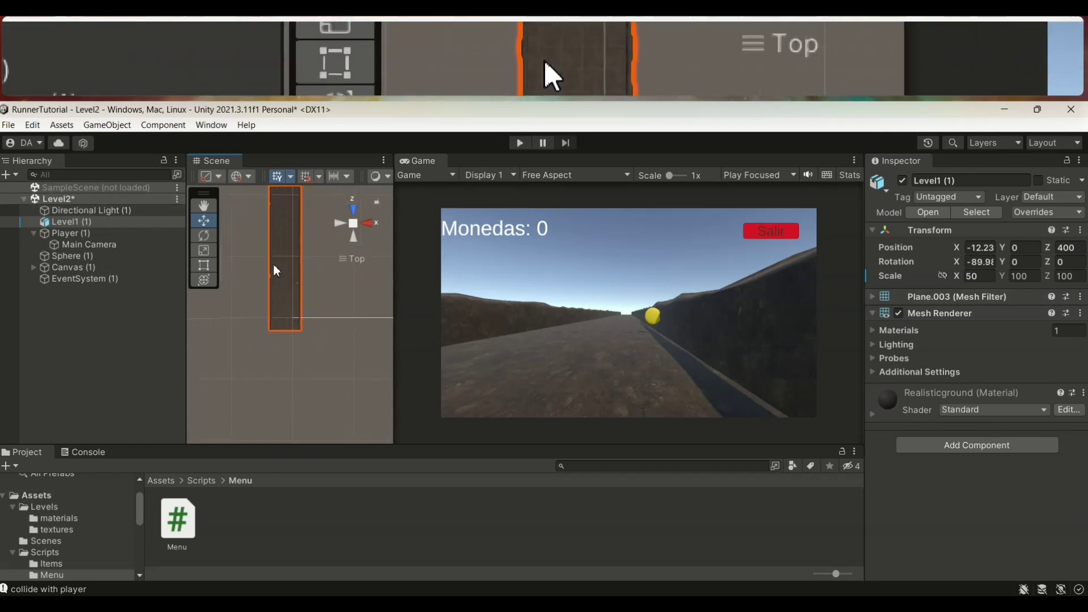
{"action": "scroll", "coordinate": [290, 244], "scroll_direction": "down", "scroll_amount": 2}
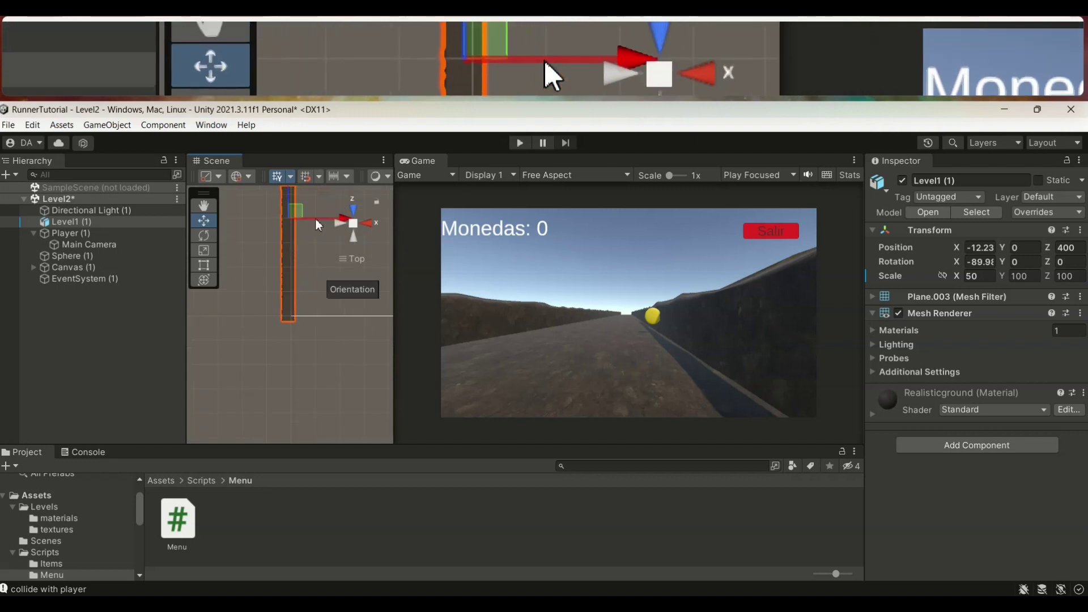
{"action": "left_click_drag", "start_coordinate": [315, 215], "coordinate": [318, 216]}
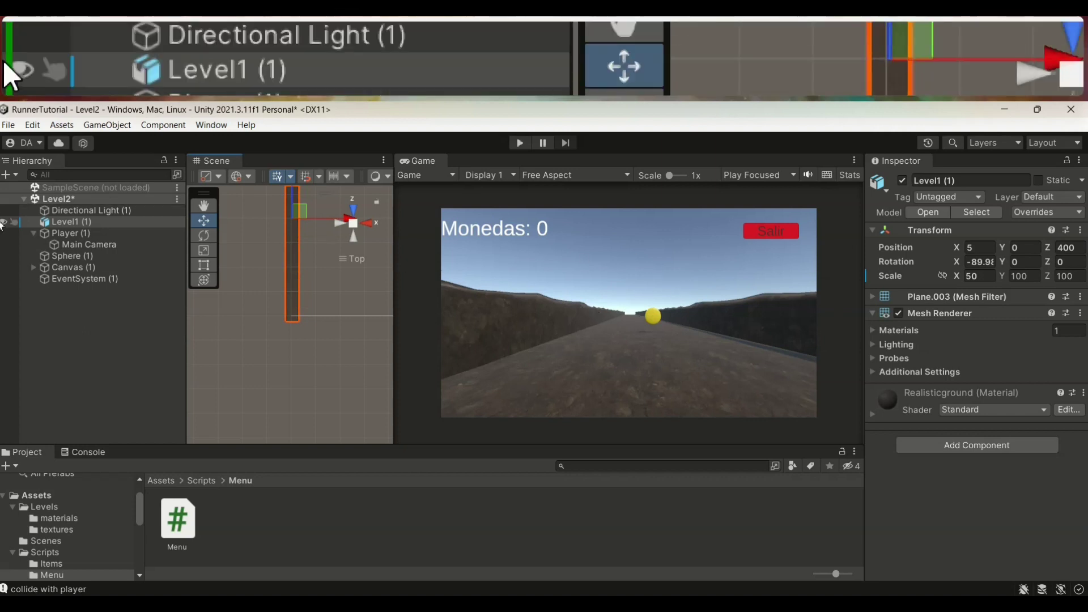
{"action": "left_click", "coordinate": [178, 199]}
{"action": "left_click", "coordinate": [208, 229]}
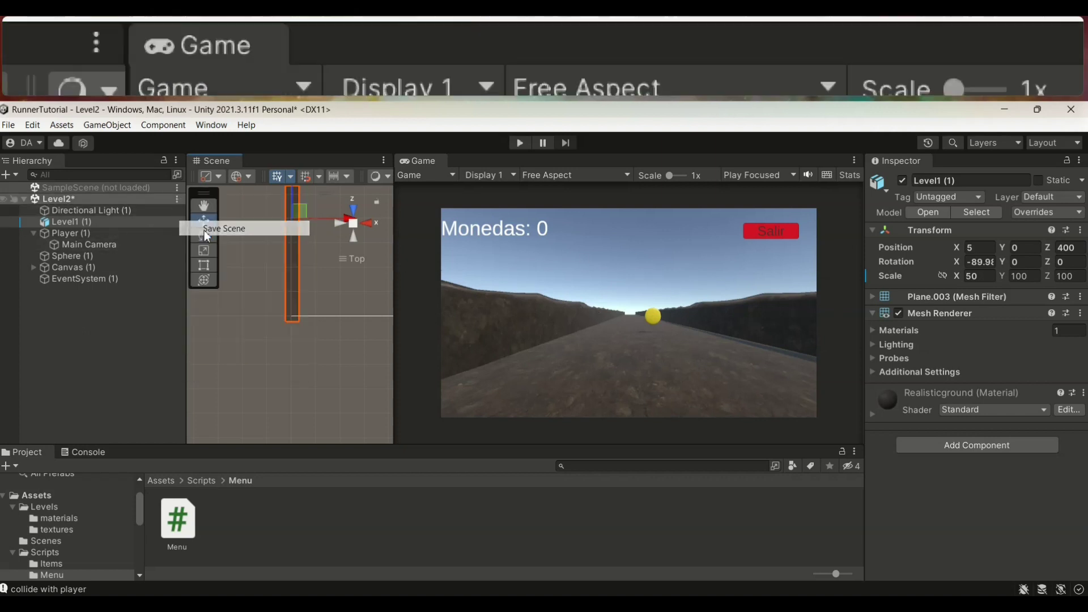
{"action": "left_click", "coordinate": [147, 295]}
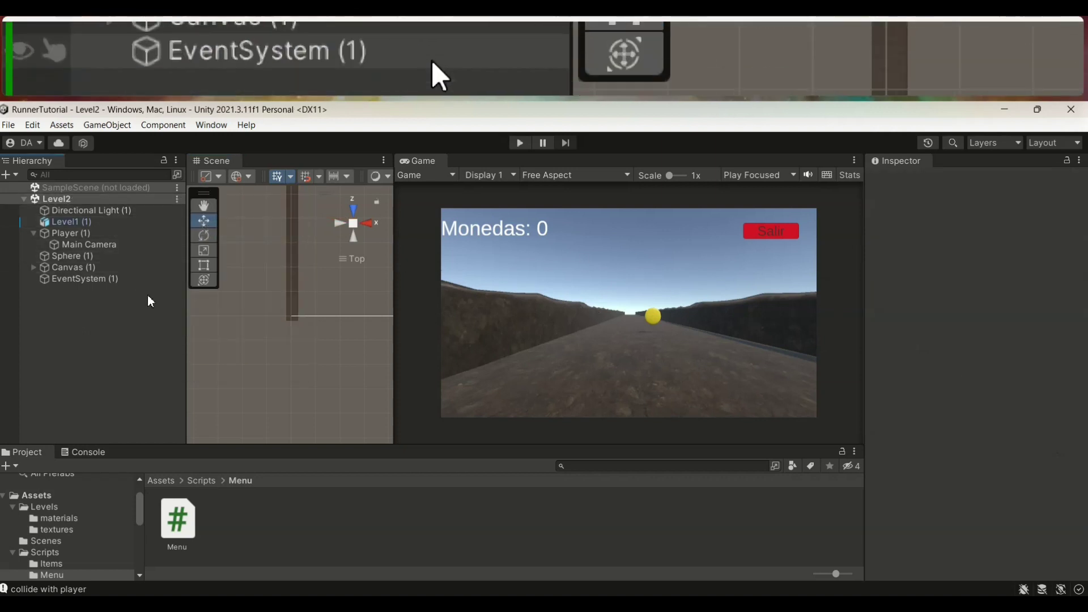
Load SampleScene, unload Level2, and run a play test of the game.
{"action": "left_click", "coordinate": [24, 199]}
{"action": "left_click", "coordinate": [177, 188]}
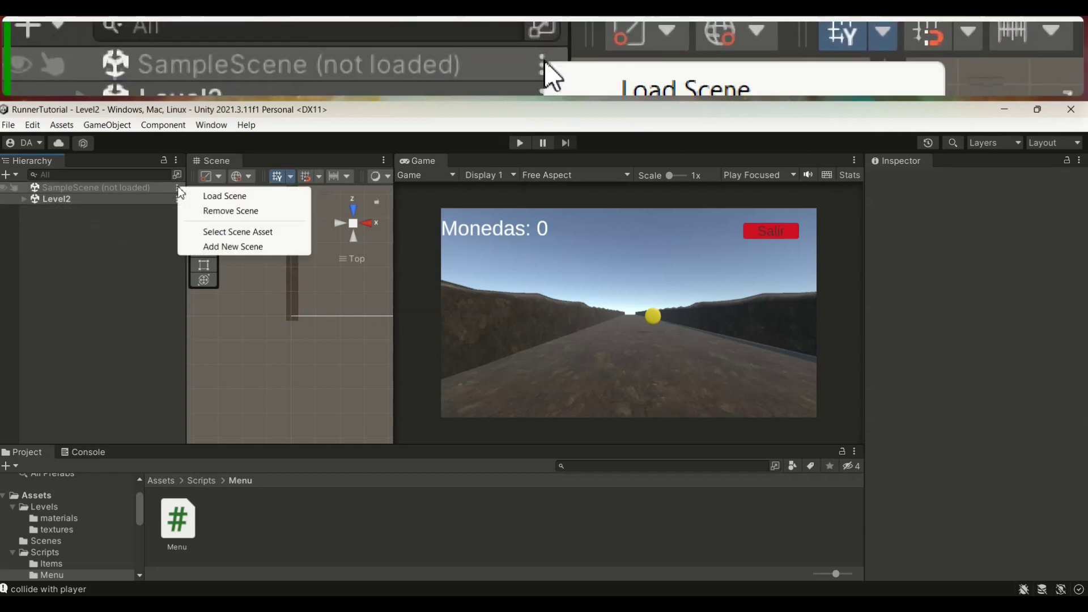
{"action": "left_click", "coordinate": [213, 196]}
{"action": "left_click", "coordinate": [178, 267]}
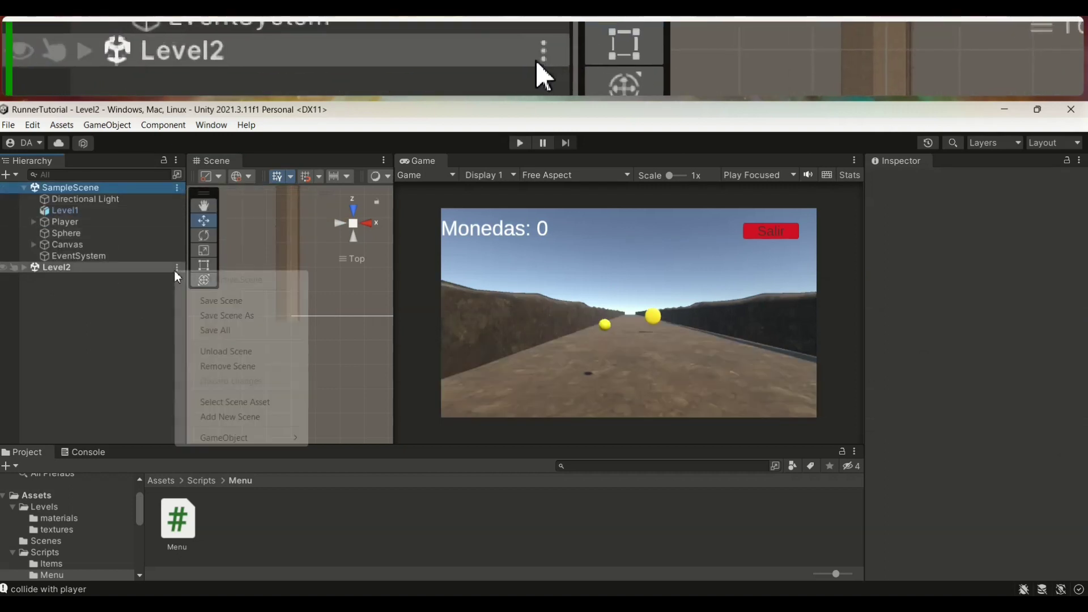
{"action": "left_click", "coordinate": [230, 353]}
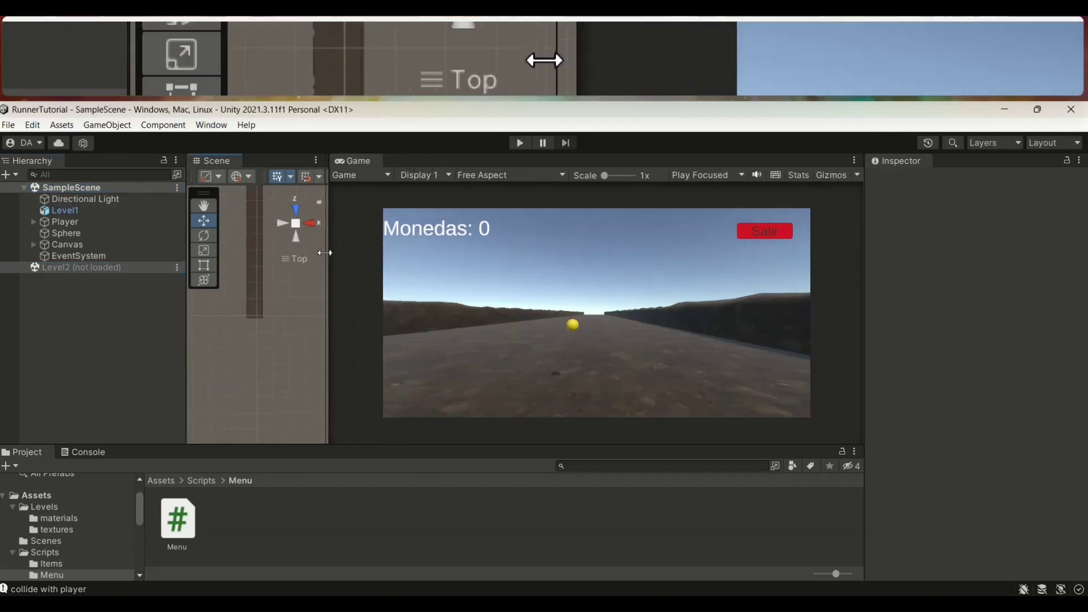
{"action": "left_click_drag", "start_coordinate": [393, 253], "coordinate": [301, 257]}
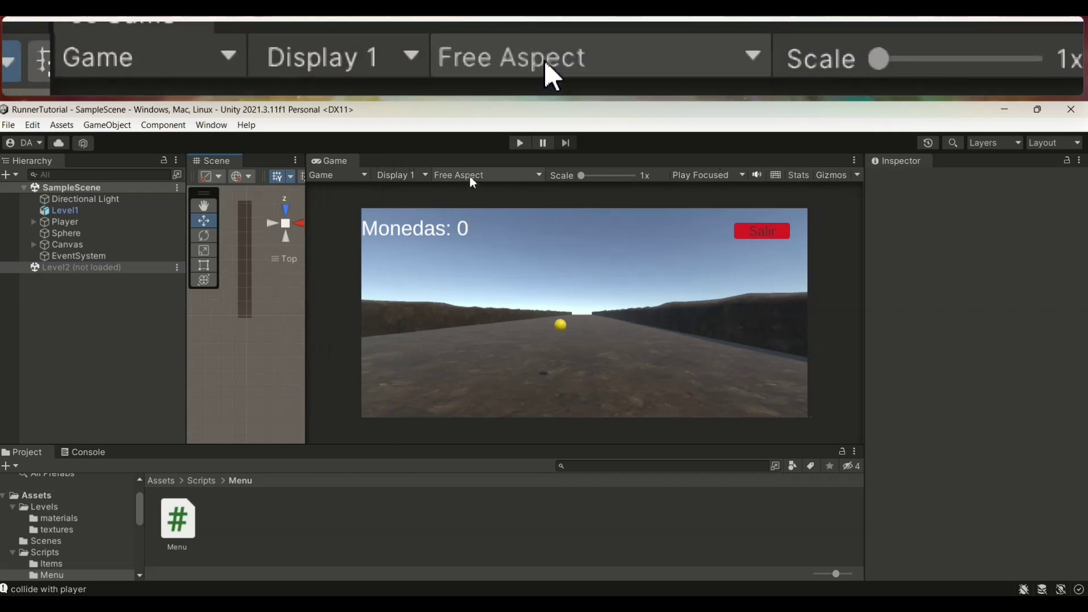
{"action": "left_click", "coordinate": [520, 143]}
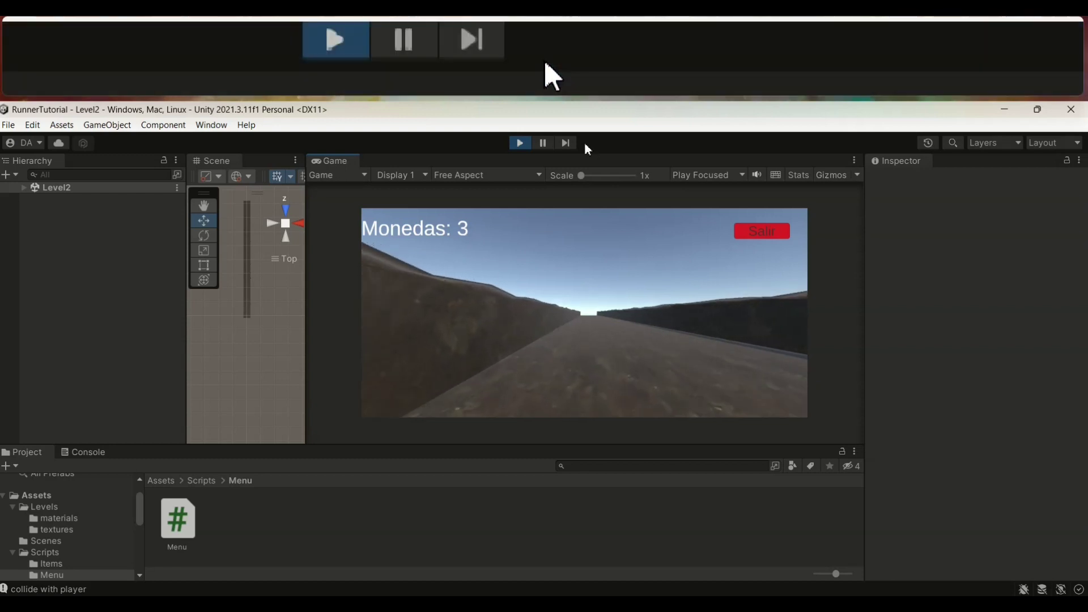
{"action": "left_click", "coordinate": [519, 143]}
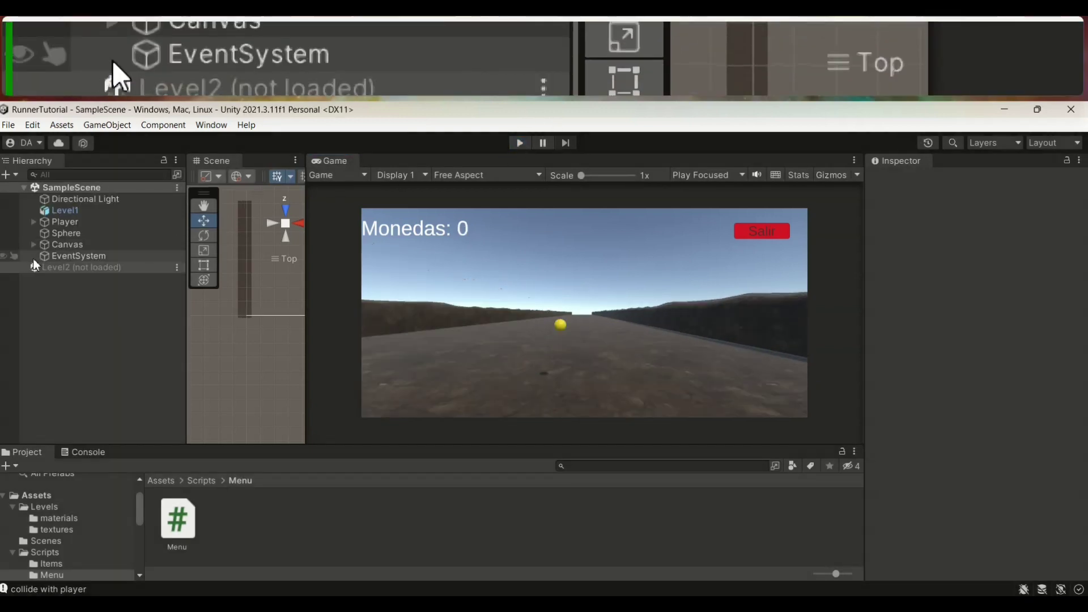
Load Level2 alongside SampleScene and raise its Player (1) Mov from 0.1 to 1.
{"action": "left_click", "coordinate": [177, 268]}
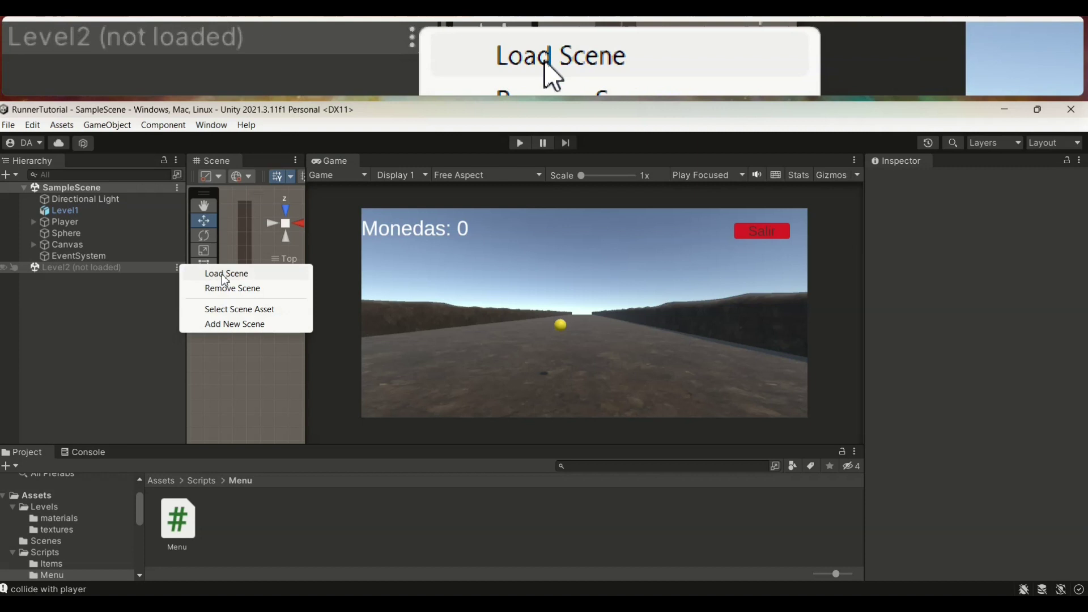
{"action": "left_click", "coordinate": [225, 274]}
{"action": "left_click", "coordinate": [34, 302]}
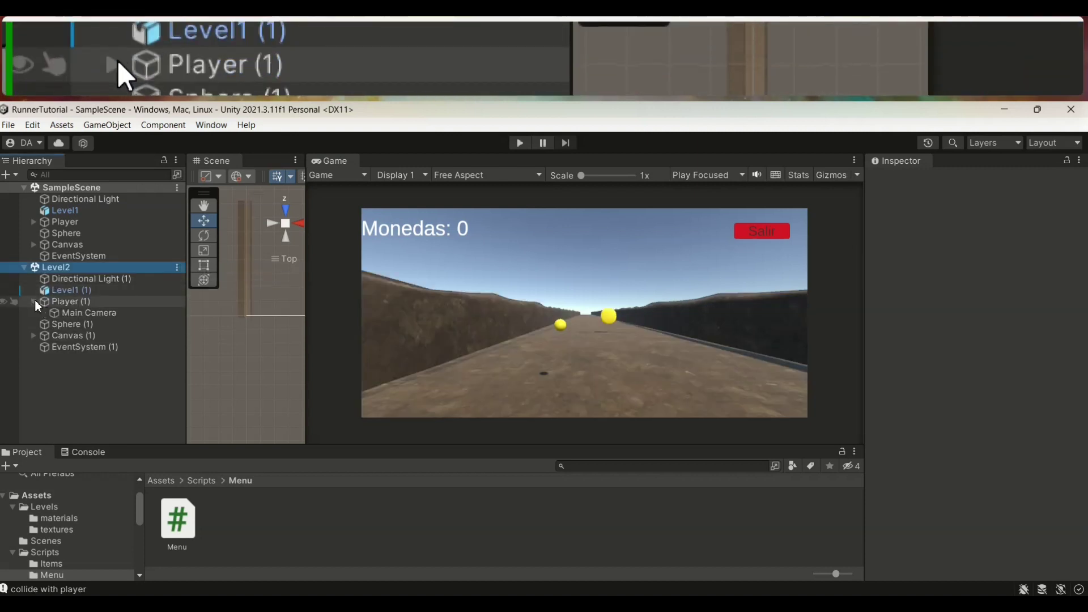
{"action": "left_click", "coordinate": [64, 301]}
{"action": "left_click", "coordinate": [993, 477]}
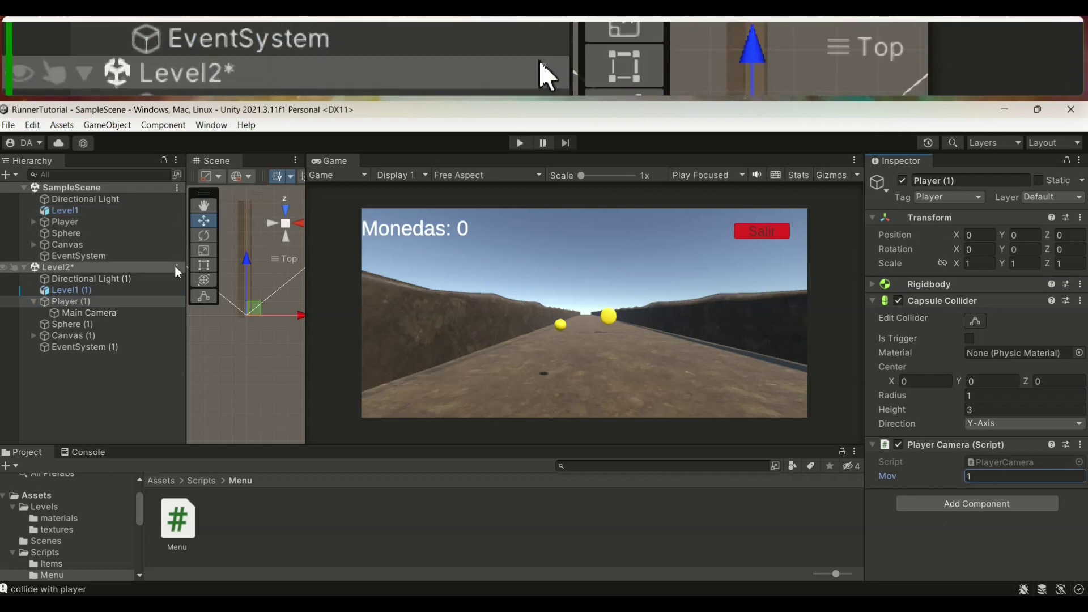
Save the Level2 scene and then unload it.
{"action": "left_click", "coordinate": [178, 267]}
{"action": "left_click", "coordinate": [238, 296]}
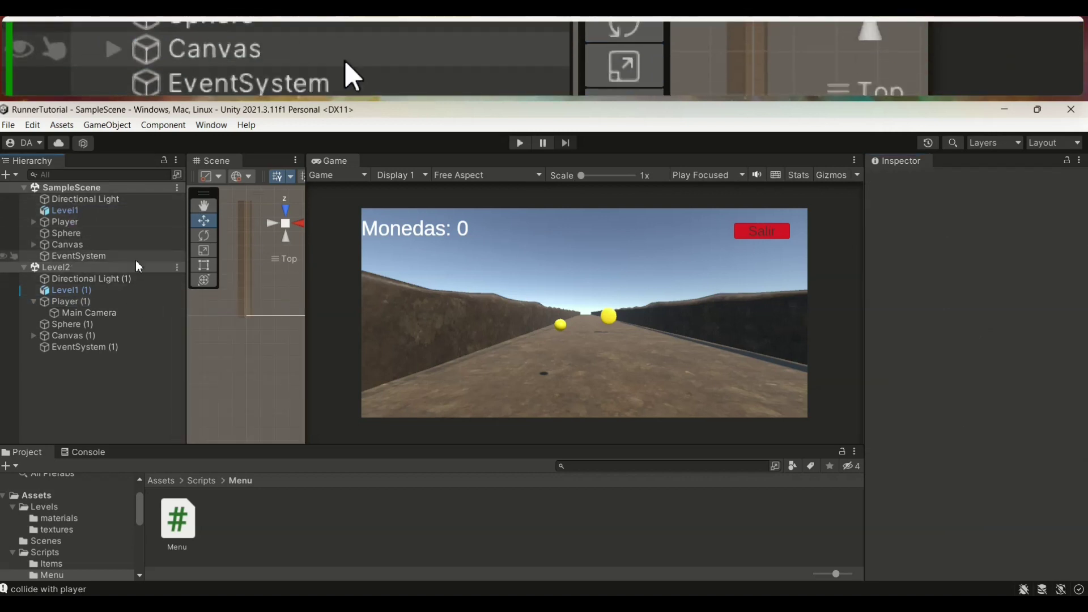
{"action": "left_click", "coordinate": [178, 267]}
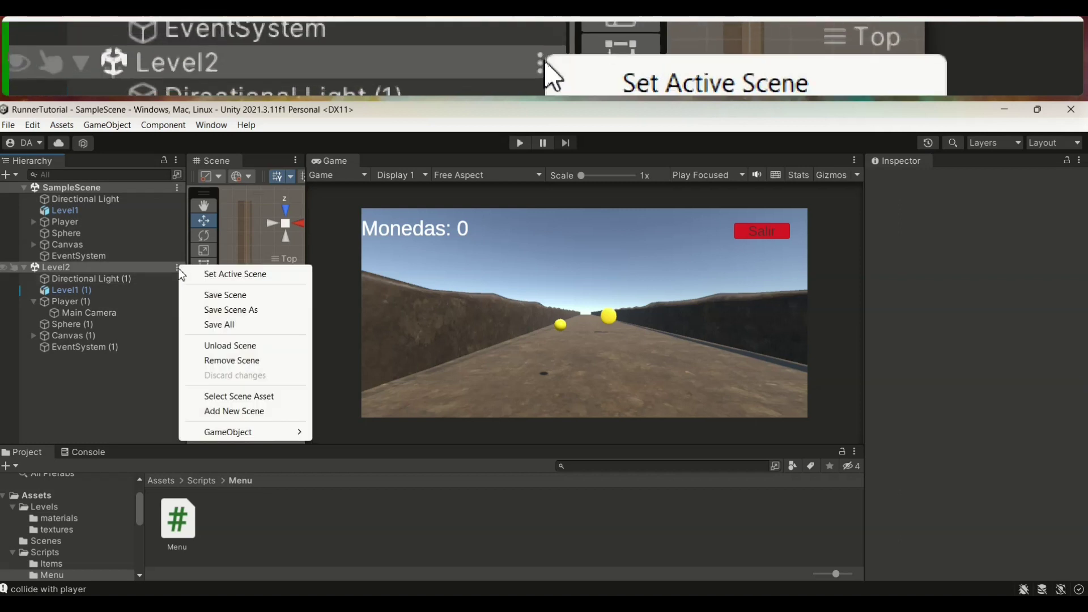
{"action": "left_click", "coordinate": [217, 346]}
Save SampleScene and play-test it, collecting 3 coins before switching to Level2.
{"action": "left_click", "coordinate": [178, 188]}
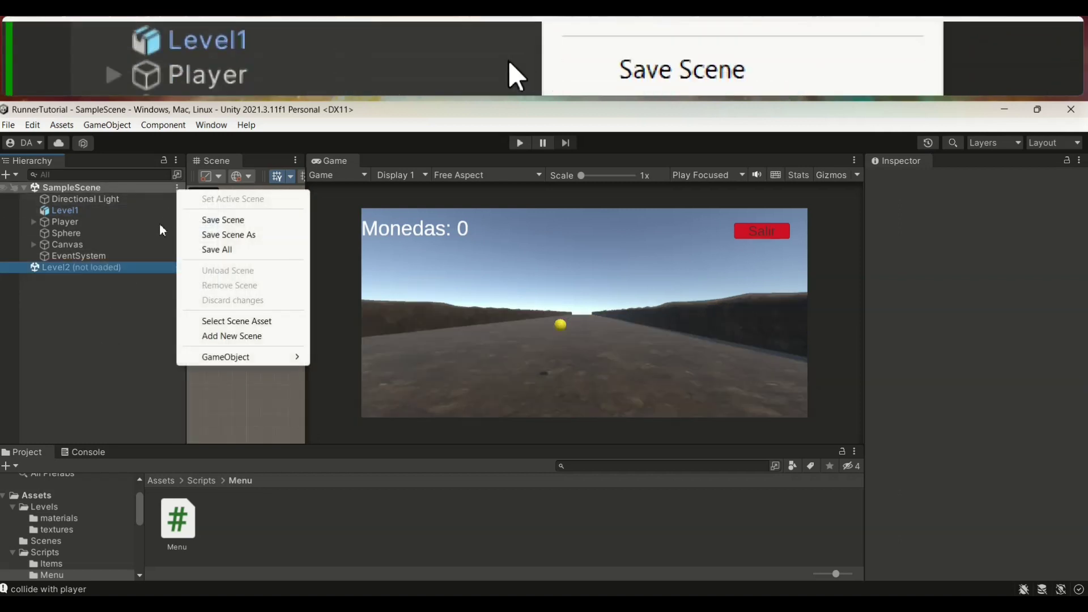
{"action": "left_click", "coordinate": [217, 220]}
{"action": "left_click", "coordinate": [515, 143]}
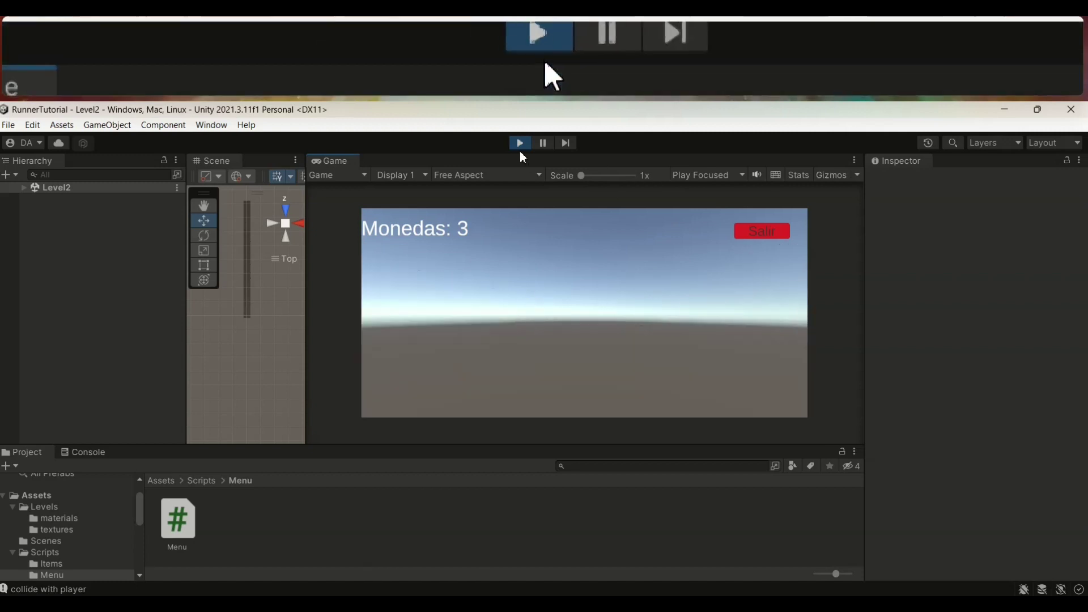
{"action": "left_click", "coordinate": [519, 144]}
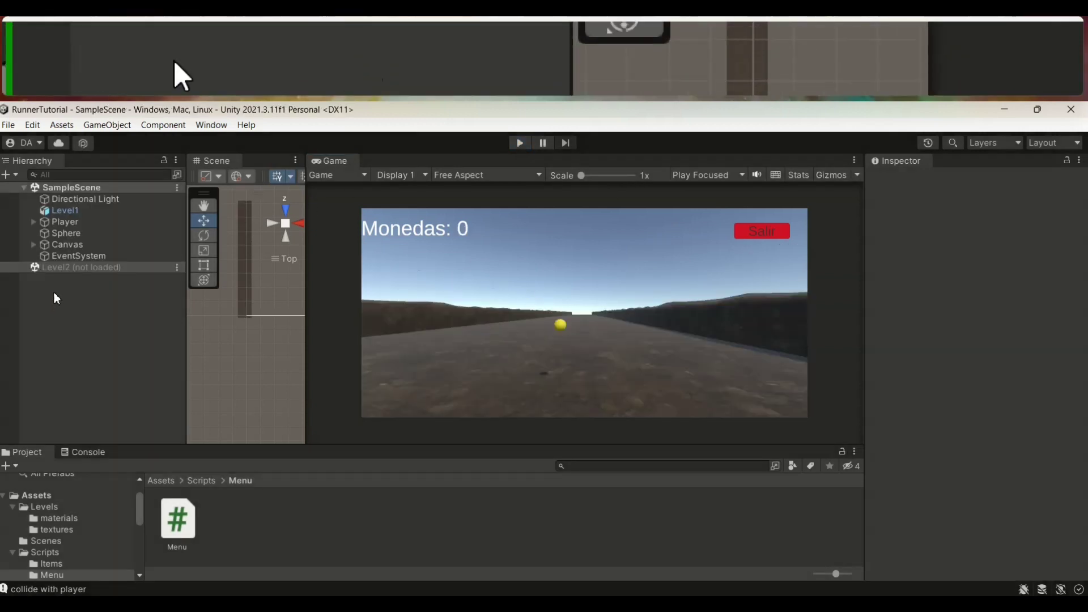
Open Assets/Scripts/Player and view the Score script declaring public static int coins = 0.
{"action": "left_click", "coordinate": [177, 267]}
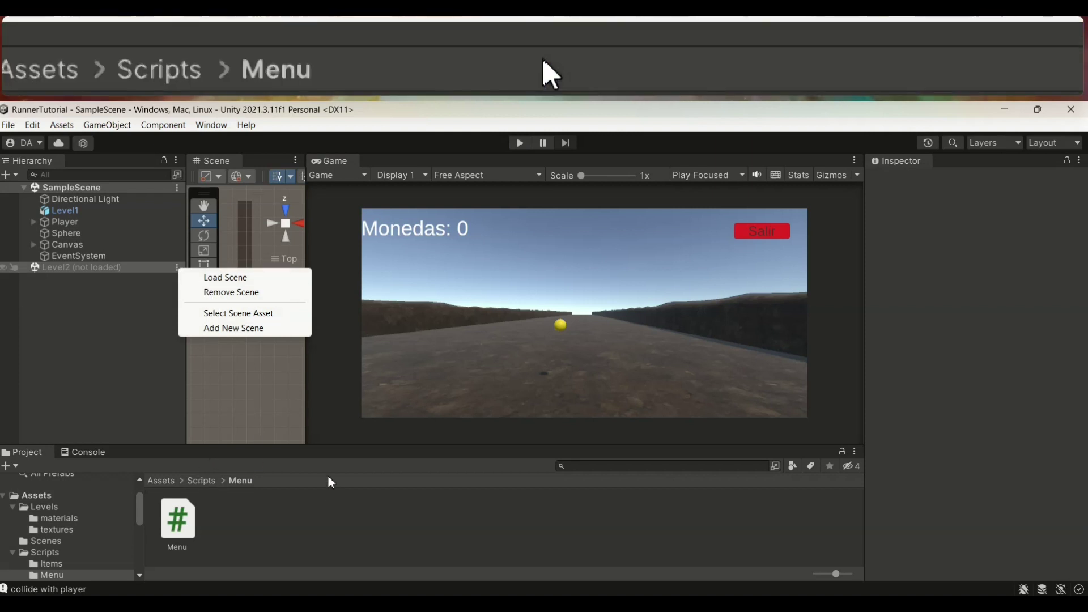
{"action": "left_click", "coordinate": [310, 442]}
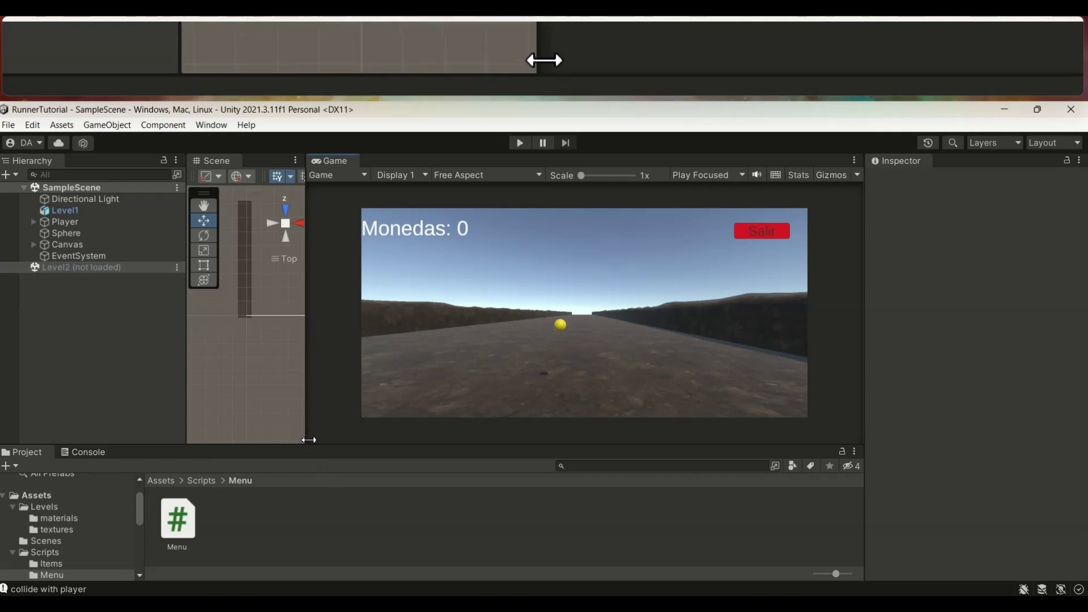
{"action": "left_click_drag", "start_coordinate": [309, 446], "coordinate": [291, 394]}
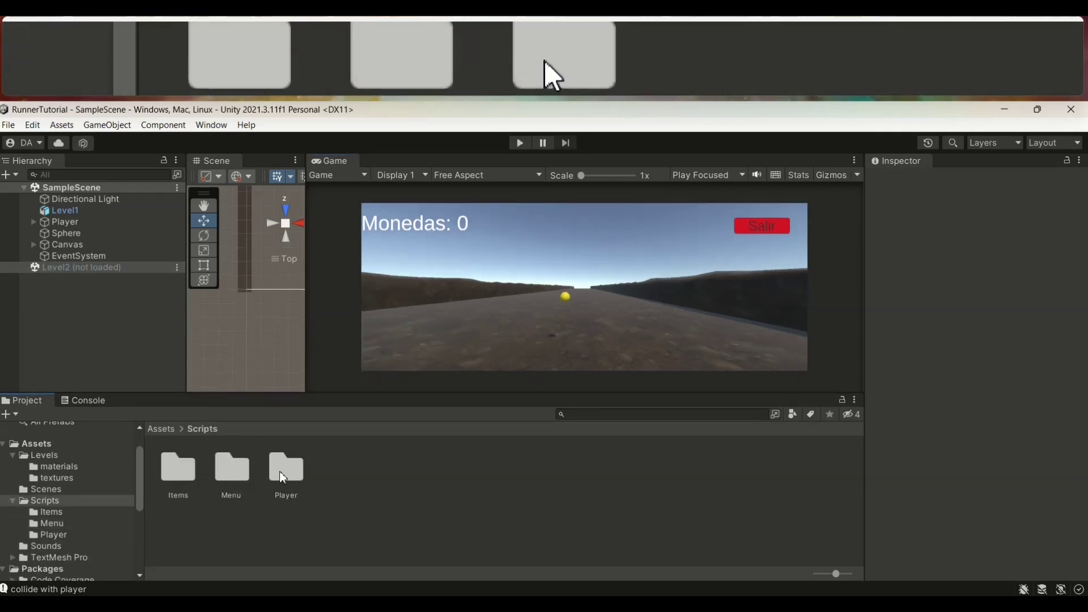
{"action": "double_click", "coordinate": [283, 470]}
{"action": "left_click", "coordinate": [231, 475]}
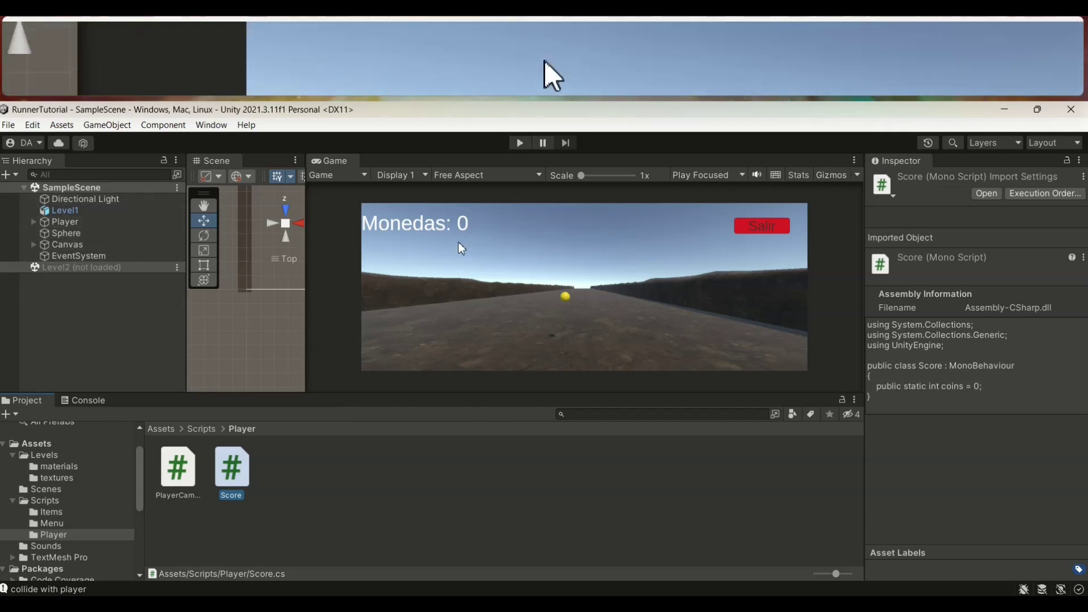
Save the current scene and the whole project from the File menu.
{"action": "left_click", "coordinate": [9, 124]}
{"action": "left_click", "coordinate": [33, 191]}
{"action": "left_click", "coordinate": [9, 125]}
{"action": "left_click", "coordinate": [34, 261]}
Select Android as the build platform in Build Settings.
{"action": "left_click", "coordinate": [9, 125]}
{"action": "left_click", "coordinate": [63, 292]}
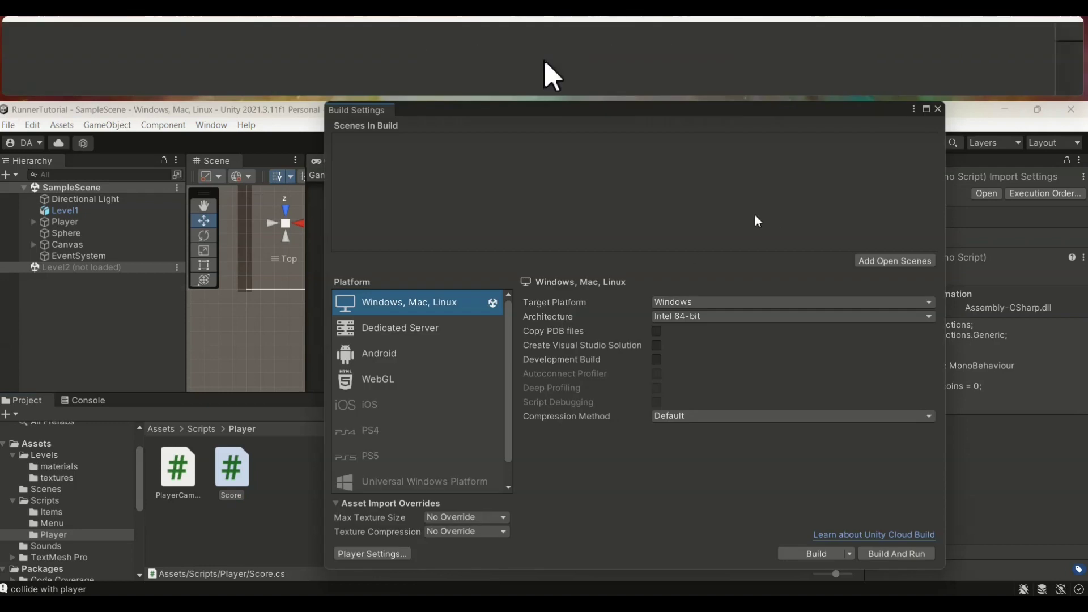
{"action": "left_click", "coordinate": [407, 357]}
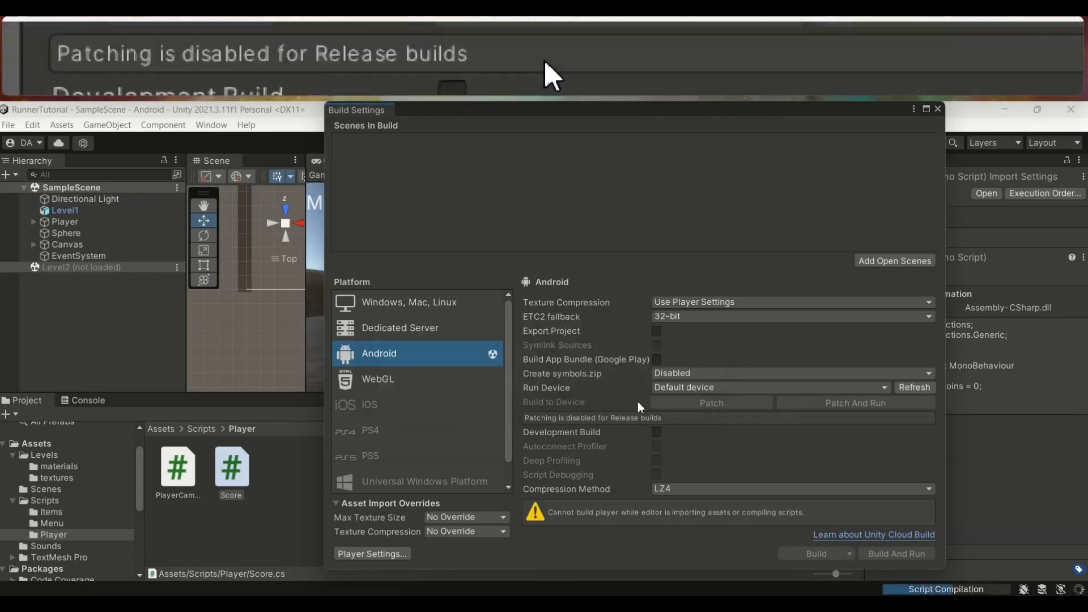
{"action": "left_click", "coordinate": [374, 554]}
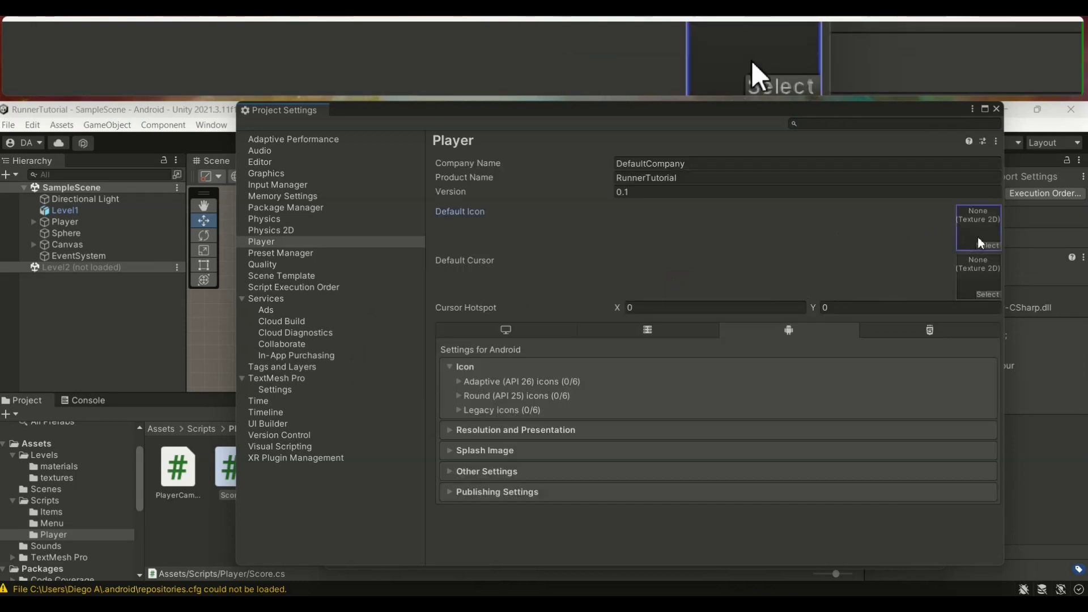
Expand the Android Adaptive (API 26) icon slots and review them, all Background and Foreground still None.
{"action": "left_click", "coordinate": [976, 266]}
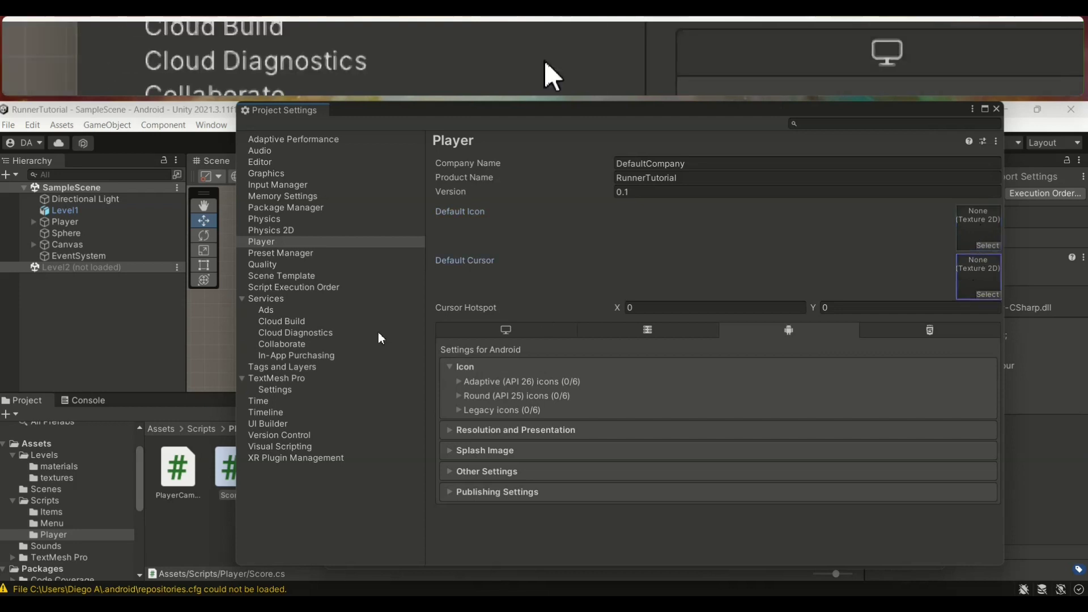
{"action": "left_click", "coordinate": [458, 381]}
{"action": "scroll", "coordinate": [885, 346], "scroll_direction": "down", "scroll_amount": 3}
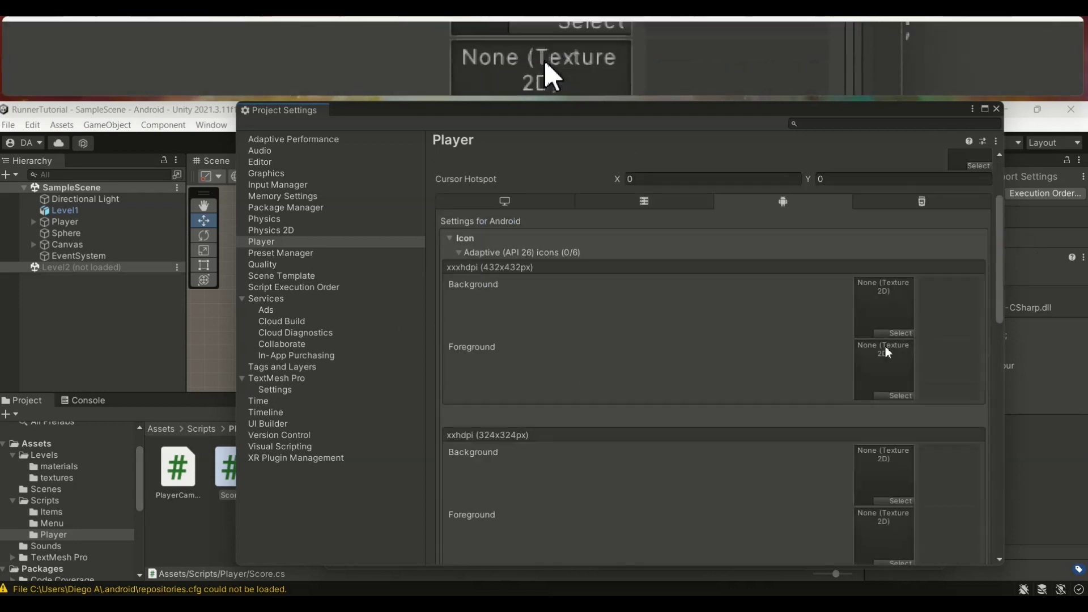
{"action": "scroll", "coordinate": [867, 331], "scroll_direction": "down", "scroll_amount": 2}
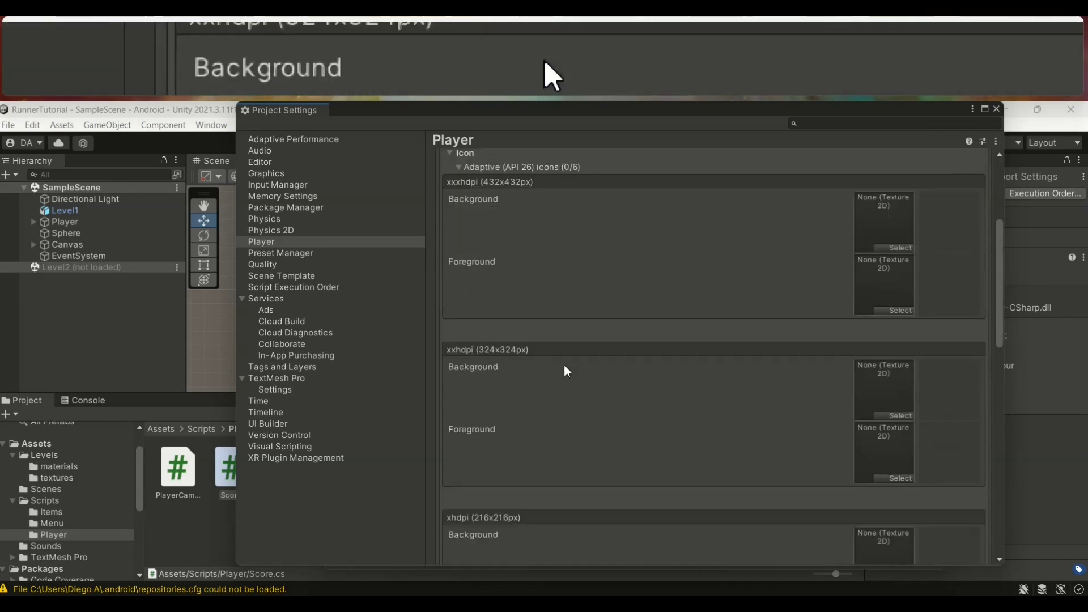
{"action": "scroll", "coordinate": [617, 342], "scroll_direction": "down", "scroll_amount": 2}
{"action": "scroll", "coordinate": [619, 362], "scroll_direction": "down", "scroll_amount": 4}
{"action": "scroll", "coordinate": [616, 357], "scroll_direction": "down", "scroll_amount": 4}
{"action": "scroll", "coordinate": [613, 354], "scroll_direction": "down", "scroll_amount": 3}
{"action": "scroll", "coordinate": [613, 353], "scroll_direction": "down", "scroll_amount": 4}
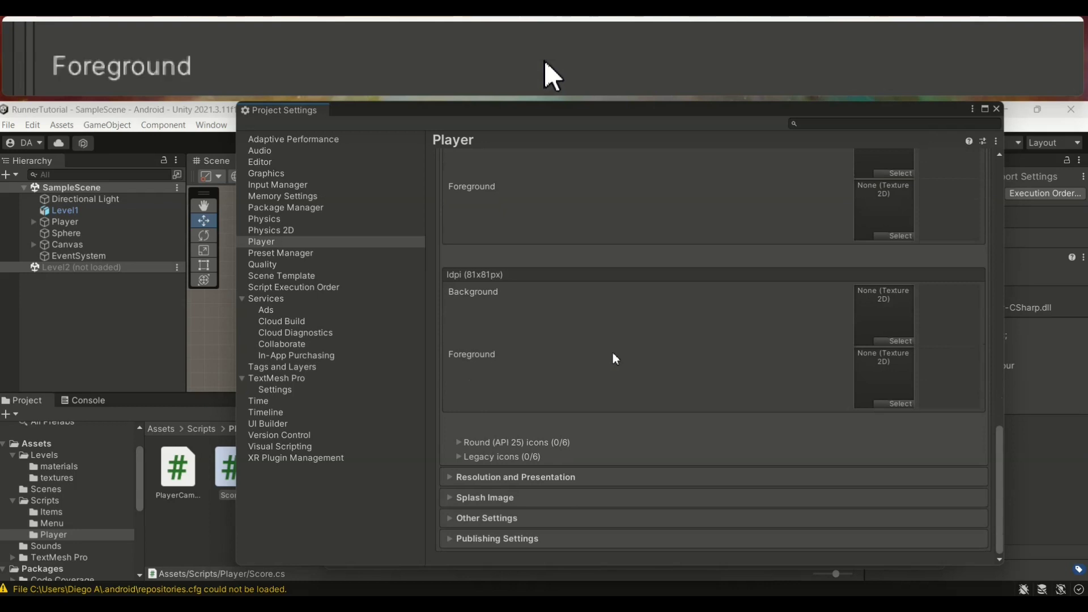
{"action": "scroll", "coordinate": [613, 353], "scroll_direction": "up", "scroll_amount": 4}
{"action": "scroll", "coordinate": [612, 348], "scroll_direction": "up", "scroll_amount": 5}
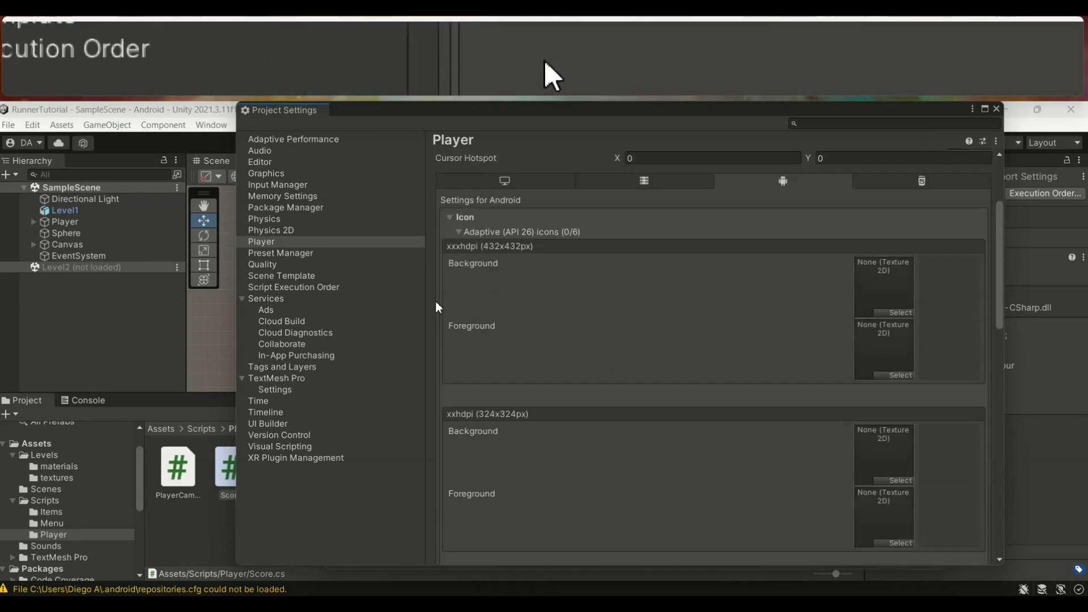
{"action": "scroll", "coordinate": [452, 299], "scroll_direction": "up", "scroll_amount": 3}
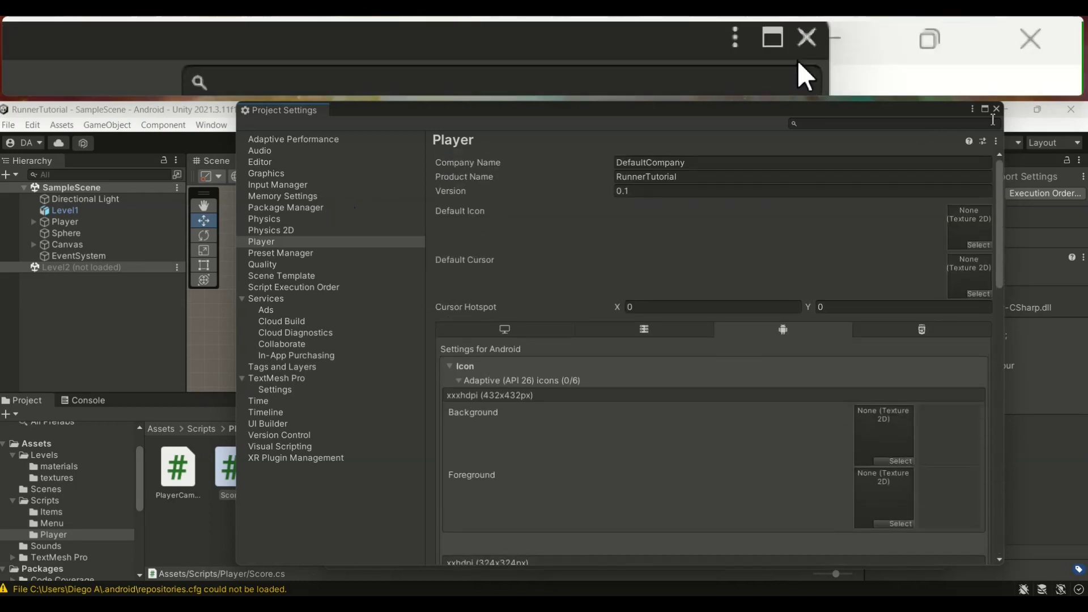
Close Project Settings and add SampleScene to Scenes In Build as scene 0.
{"action": "left_click", "coordinate": [997, 112]}
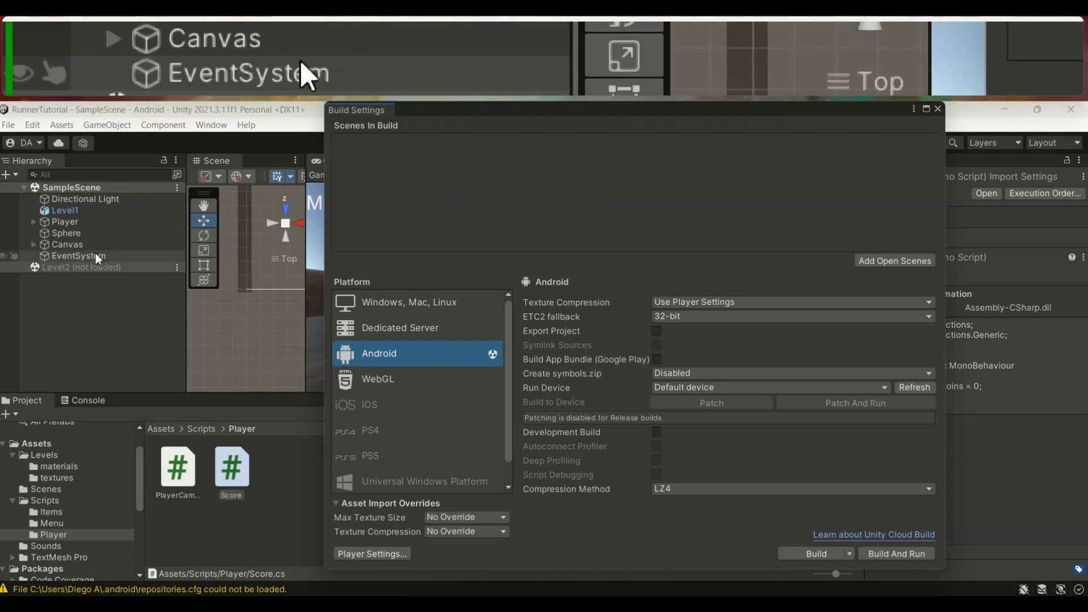
{"action": "left_click", "coordinate": [163, 429]}
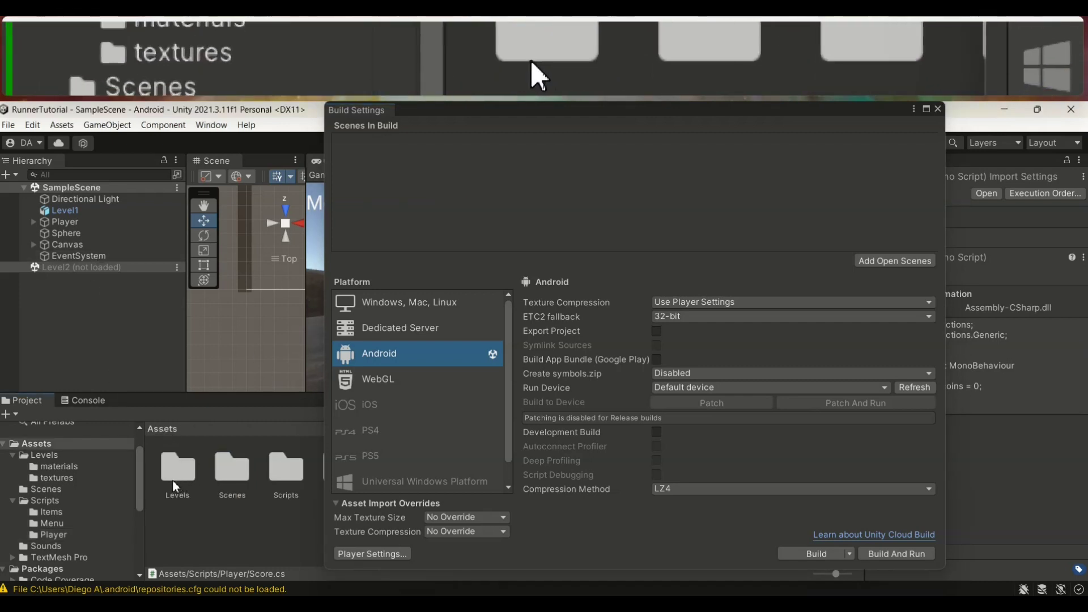
{"action": "double_click", "coordinate": [229, 485]}
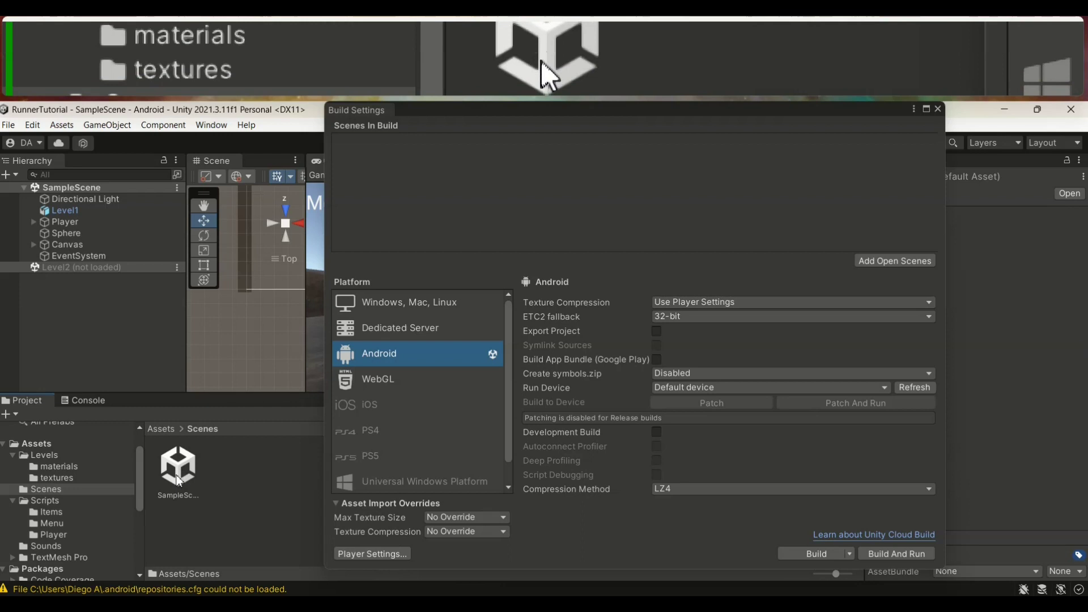
{"action": "left_click_drag", "start_coordinate": [177, 480], "coordinate": [404, 162]}
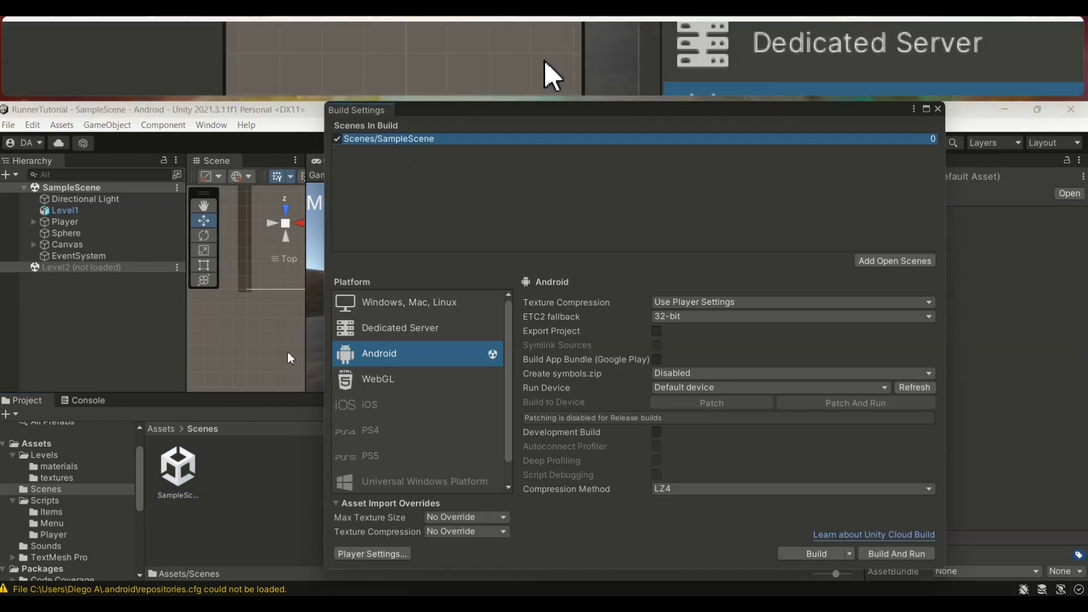
Add Levels/Level2 to Scenes In Build as scene 1.
{"action": "left_click", "coordinate": [162, 431]}
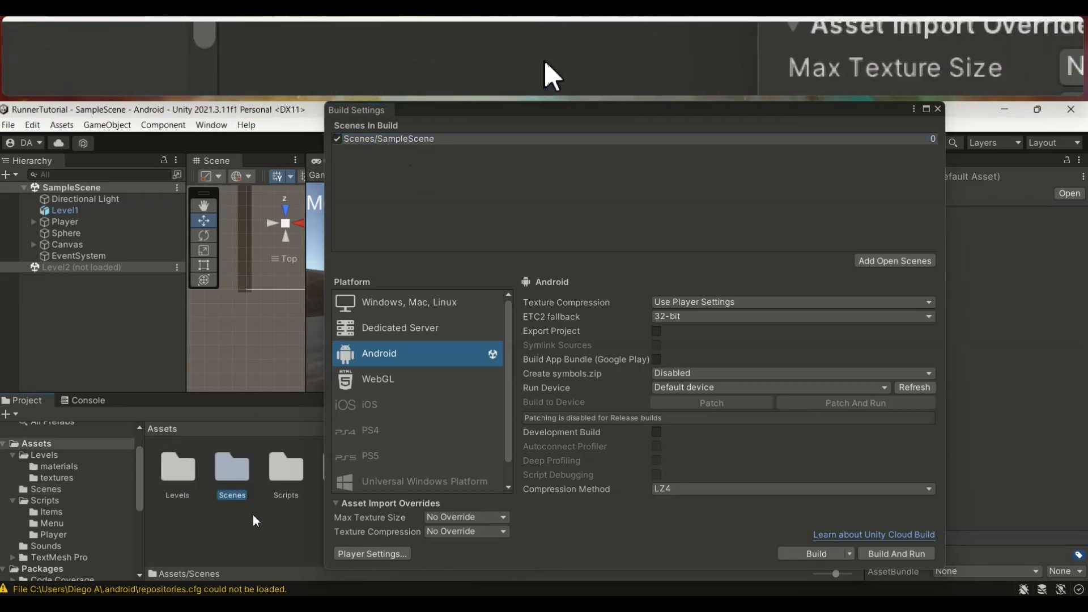
{"action": "left_click_drag", "start_coordinate": [476, 113], "coordinate": [581, 153]}
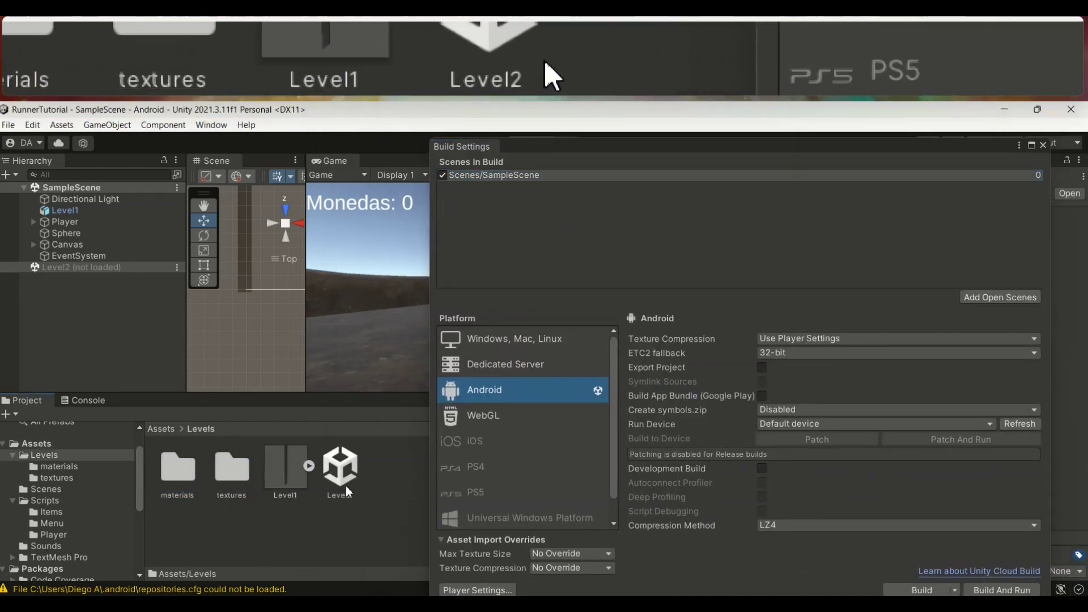
{"action": "left_click_drag", "start_coordinate": [337, 486], "coordinate": [459, 390]}
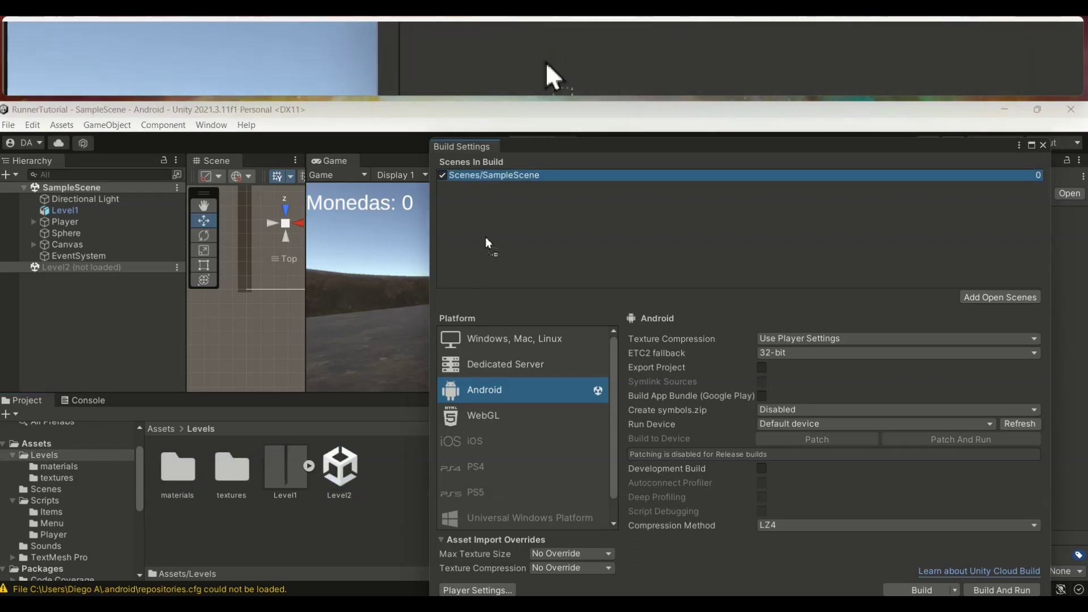
{"action": "left_click_drag", "start_coordinate": [486, 237], "coordinate": [485, 238]}
{"action": "left_click_drag", "start_coordinate": [604, 154], "coordinate": [469, 147]}
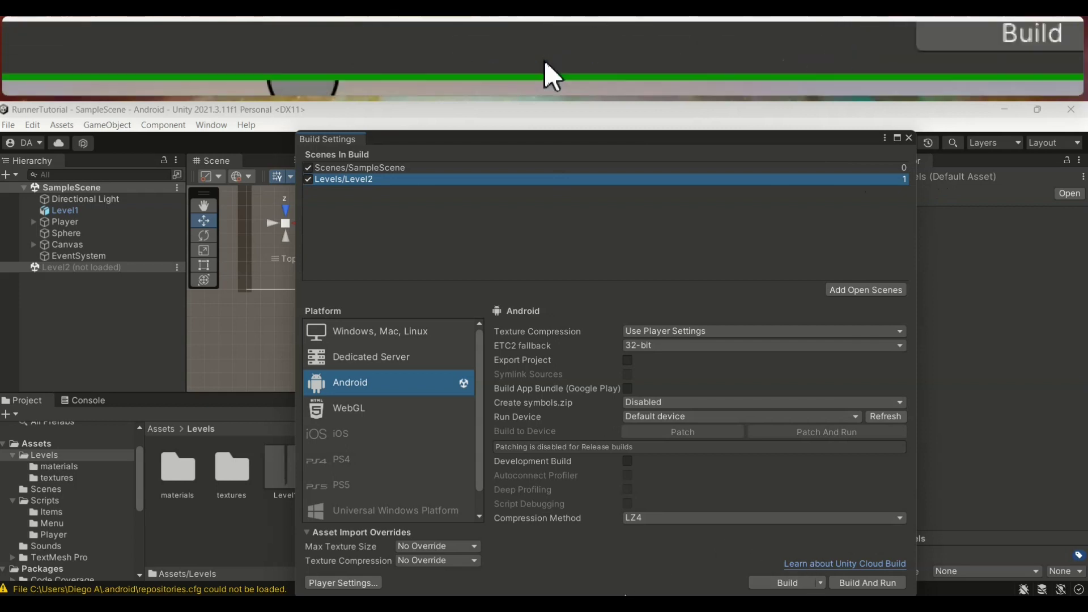
{"action": "left_click", "coordinate": [623, 604]}
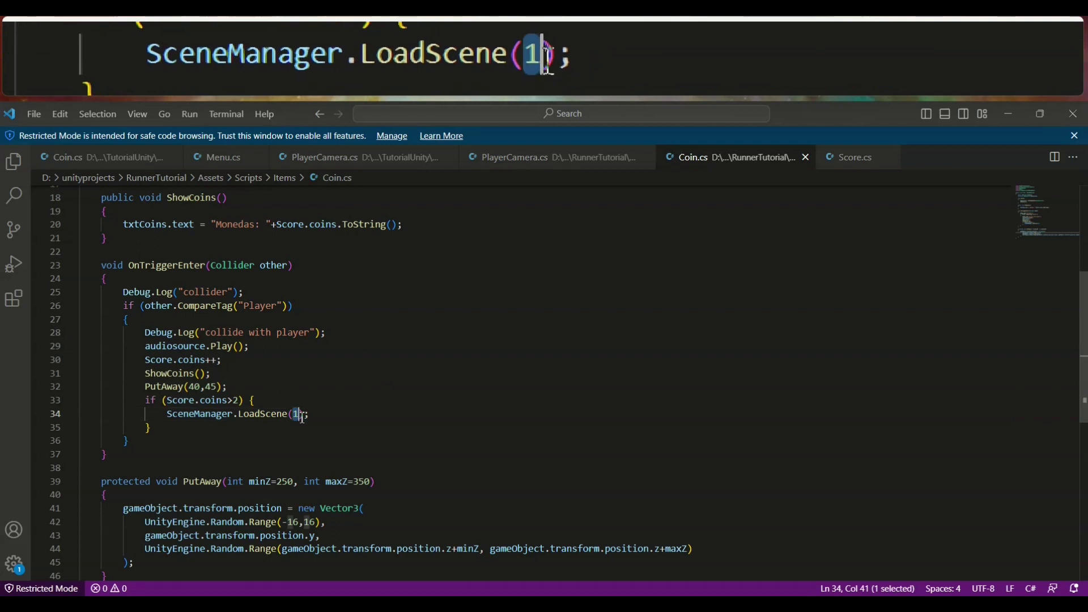
Highlight the SceneManager.LoadScene(1) call on line 34 of Coin.cs, then go back to Unity.
{"action": "left_click_drag", "start_coordinate": [311, 414], "coordinate": [170, 418]}
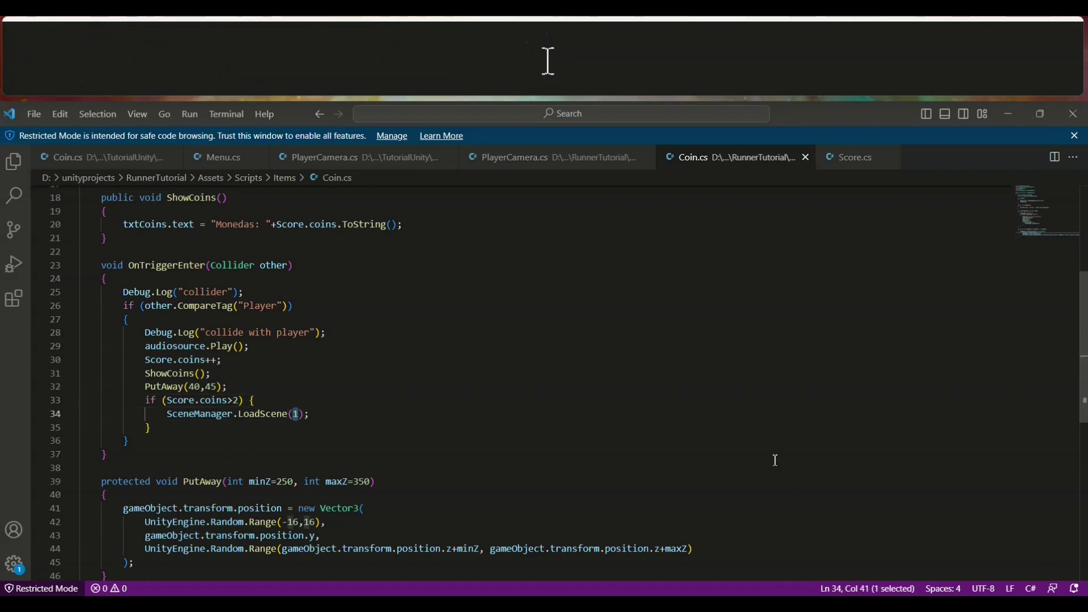
{"action": "left_click", "coordinate": [783, 605]}
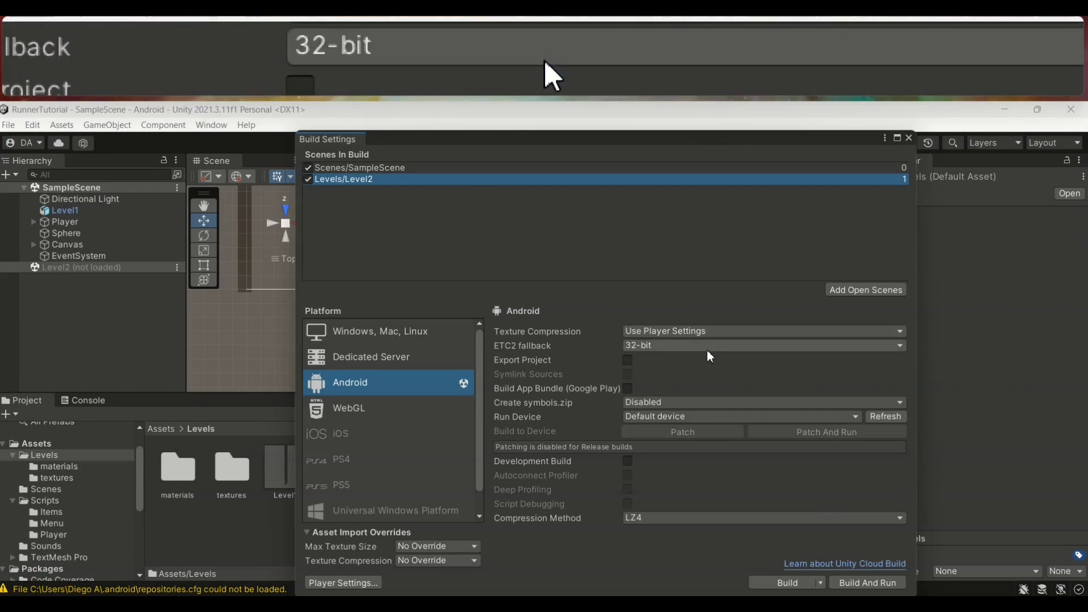
Build the Android game as MyFirstGame.apk inside the RunnerTutorial project folder.
{"action": "left_click", "coordinate": [797, 587]}
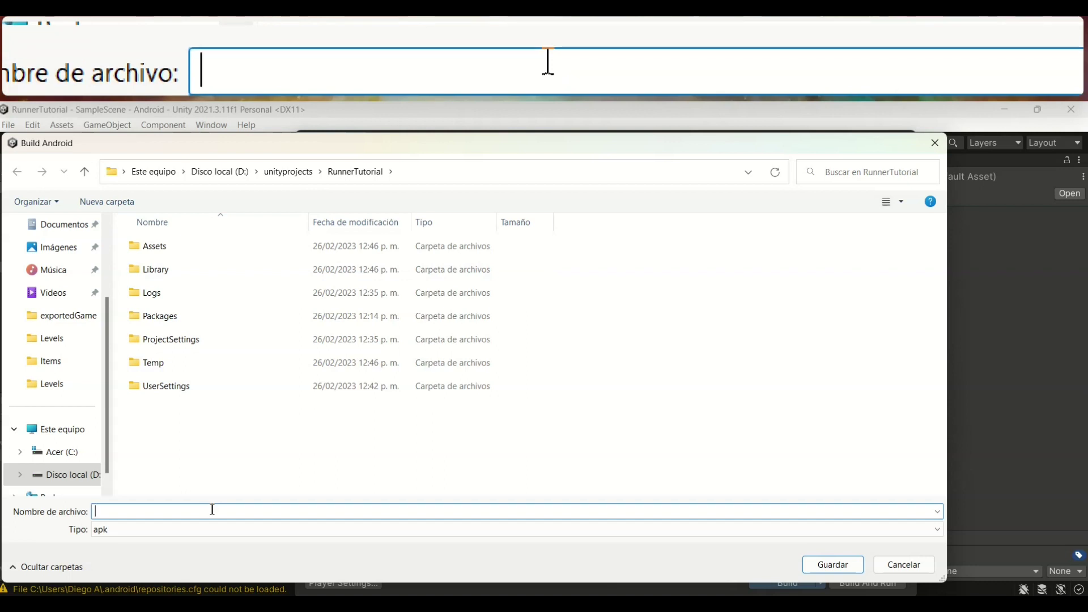
{"action": "type", "text": "MyFirstGame"}
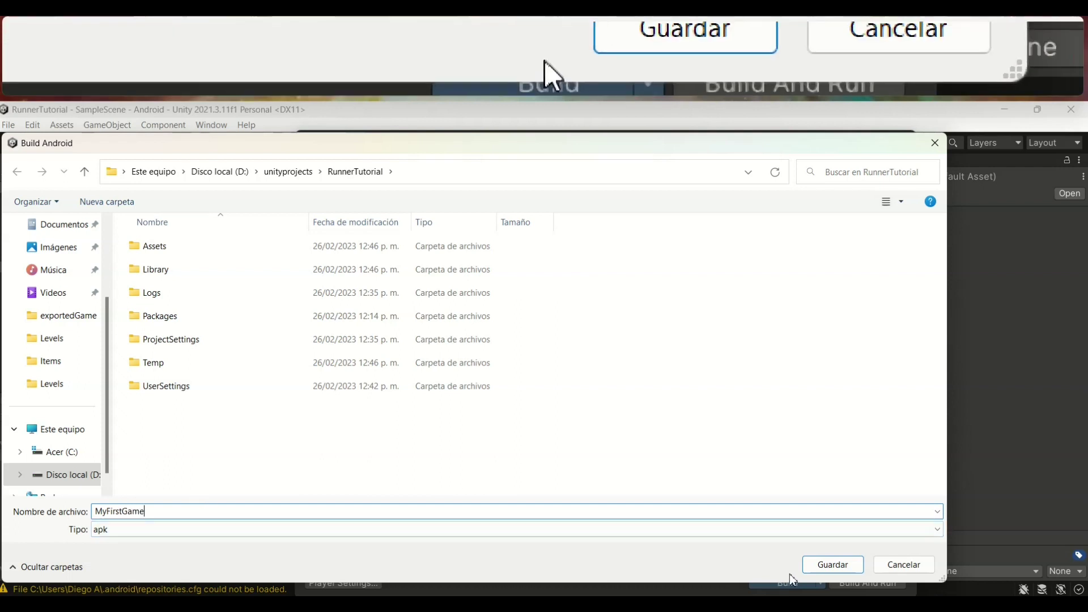
{"action": "left_click", "coordinate": [815, 568]}
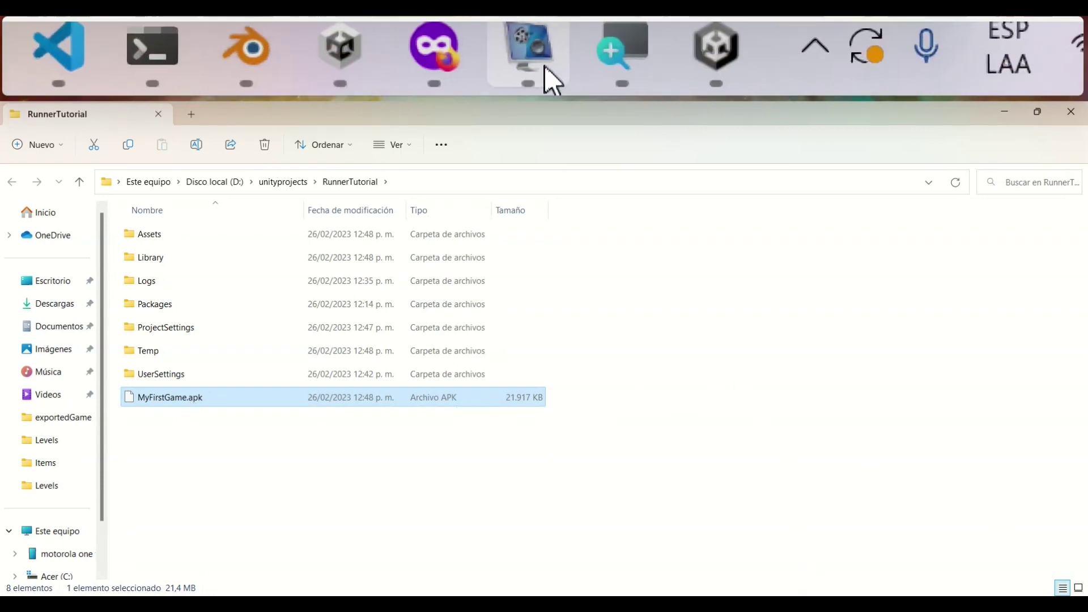
Return to Unity and close the Build Settings window.
{"action": "left_click", "coordinate": [838, 605]}
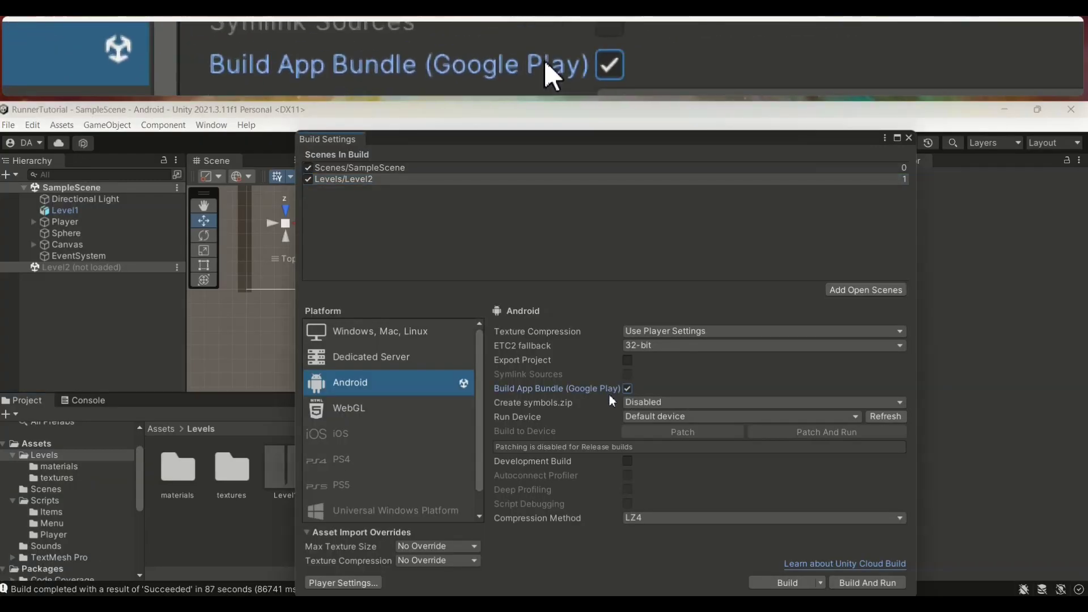
{"action": "left_click", "coordinate": [909, 140]}
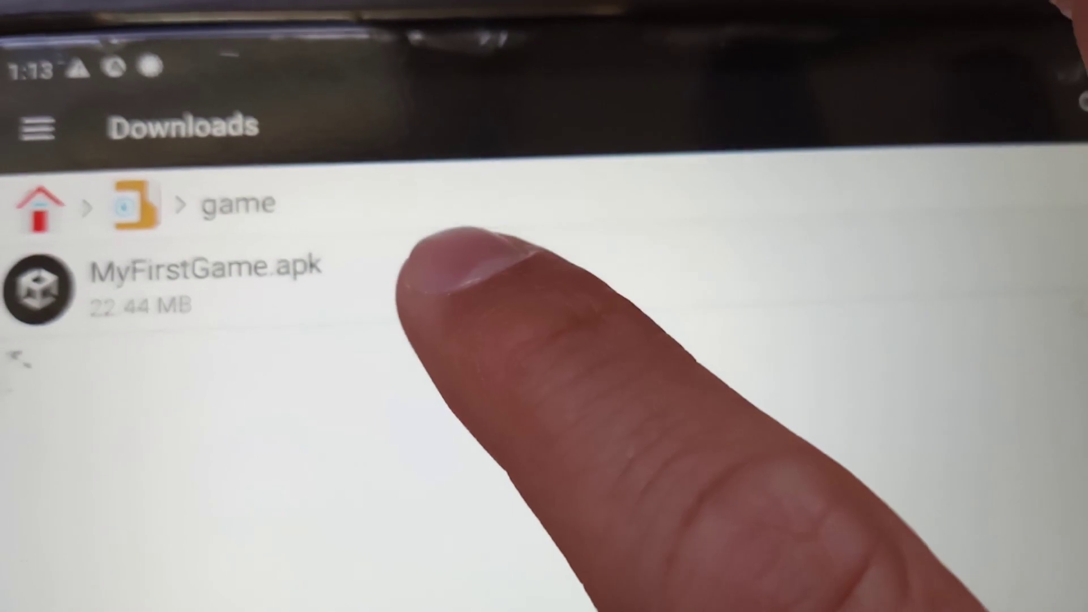
Install MyFirstGame.apk on the phone and launch RunnerTutorial to its Made with Unity splash screen.
{"action": "left_click", "coordinate": [431, 272]}
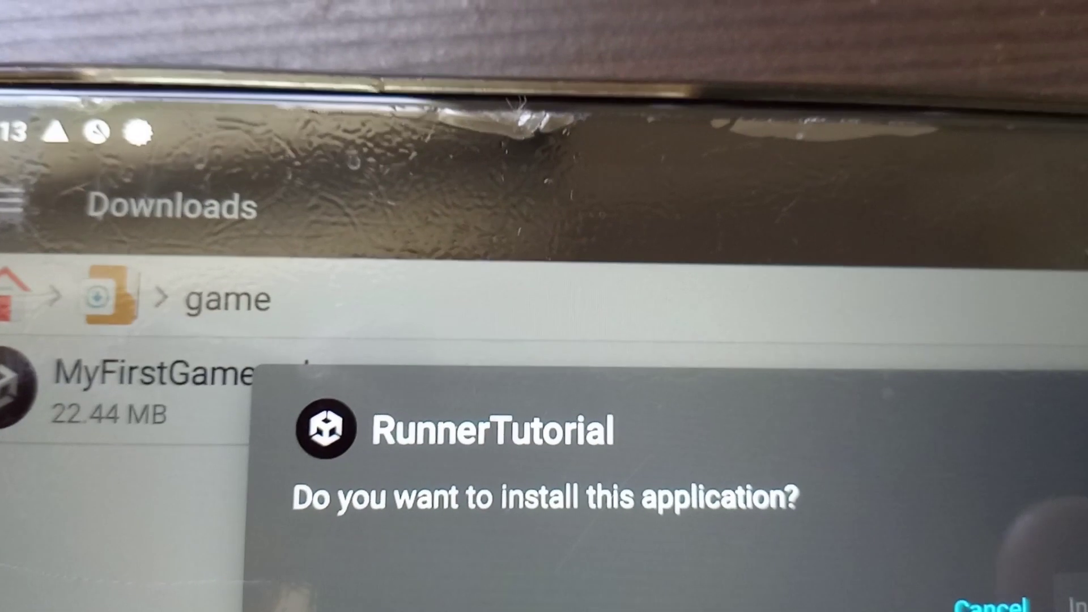
{"action": "left_click", "coordinate": [1057, 531]}
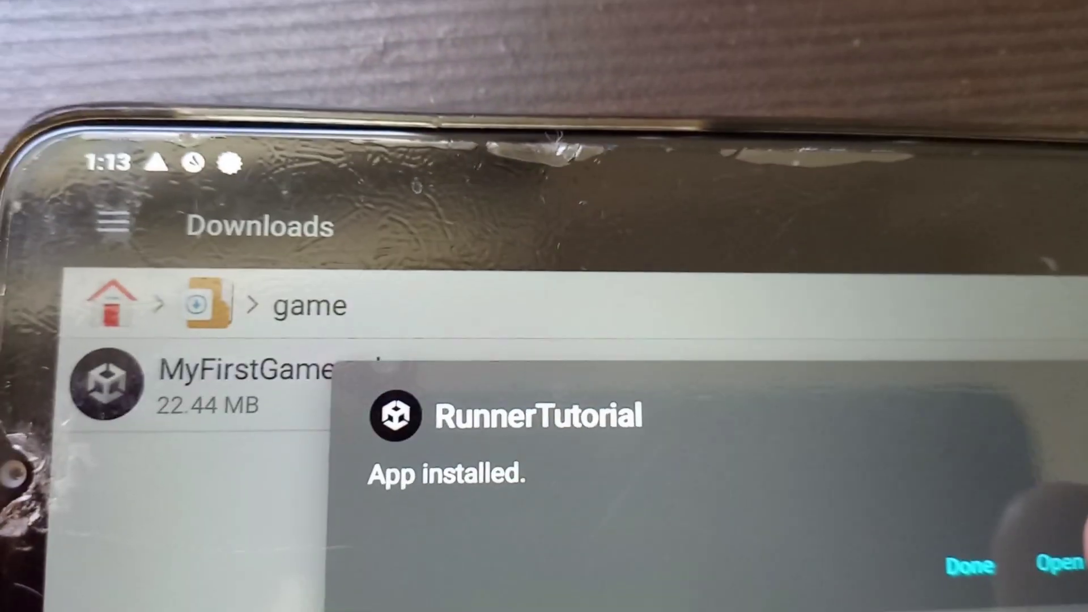
{"action": "left_click", "coordinate": [1066, 560]}
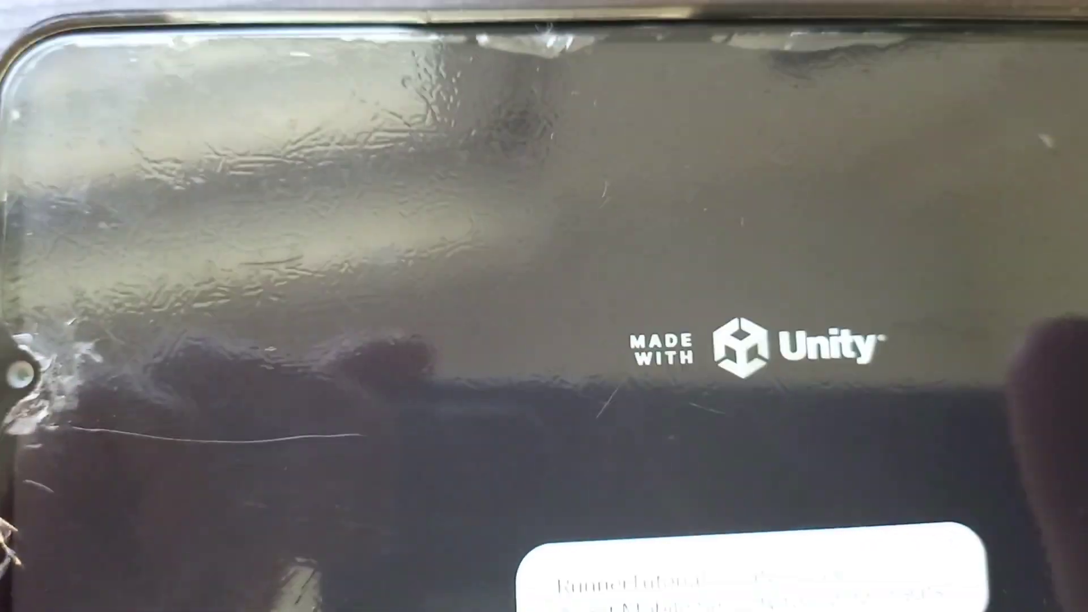